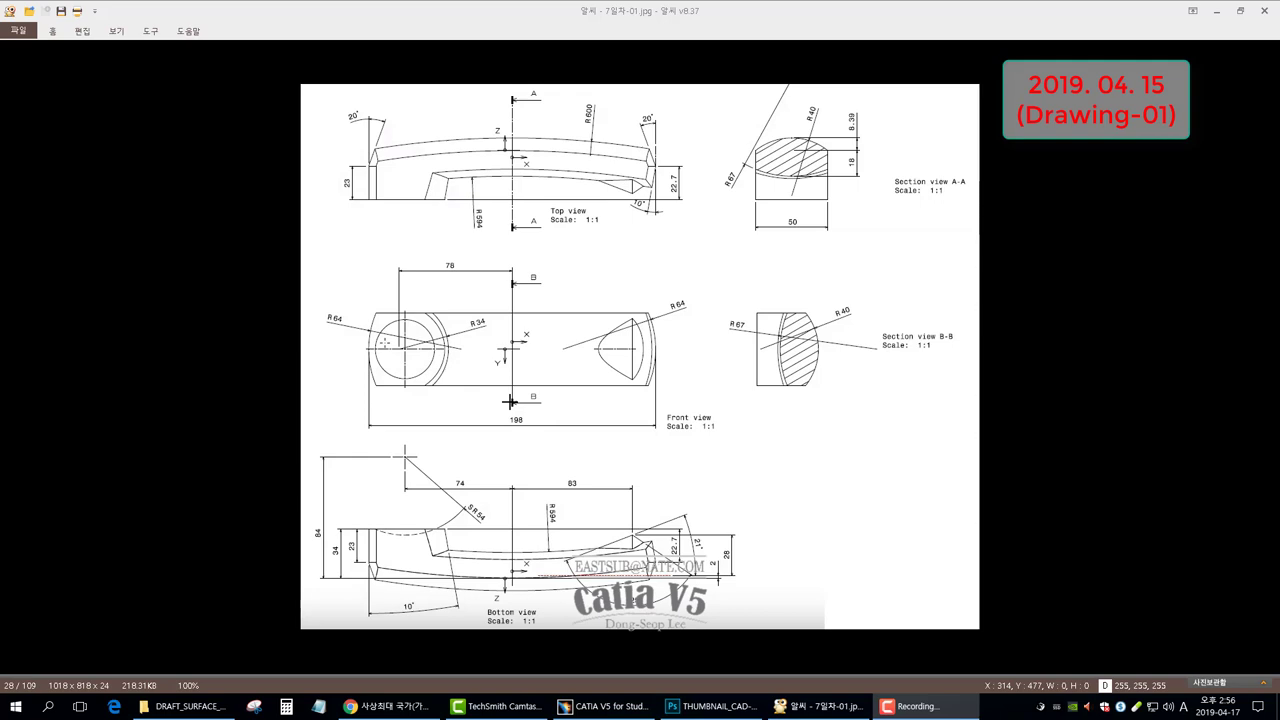
Switch to CATIA V5 and open a positioned sketch on the absolute axis system's XY plane with the V direction reversed.
left_click(605, 706)
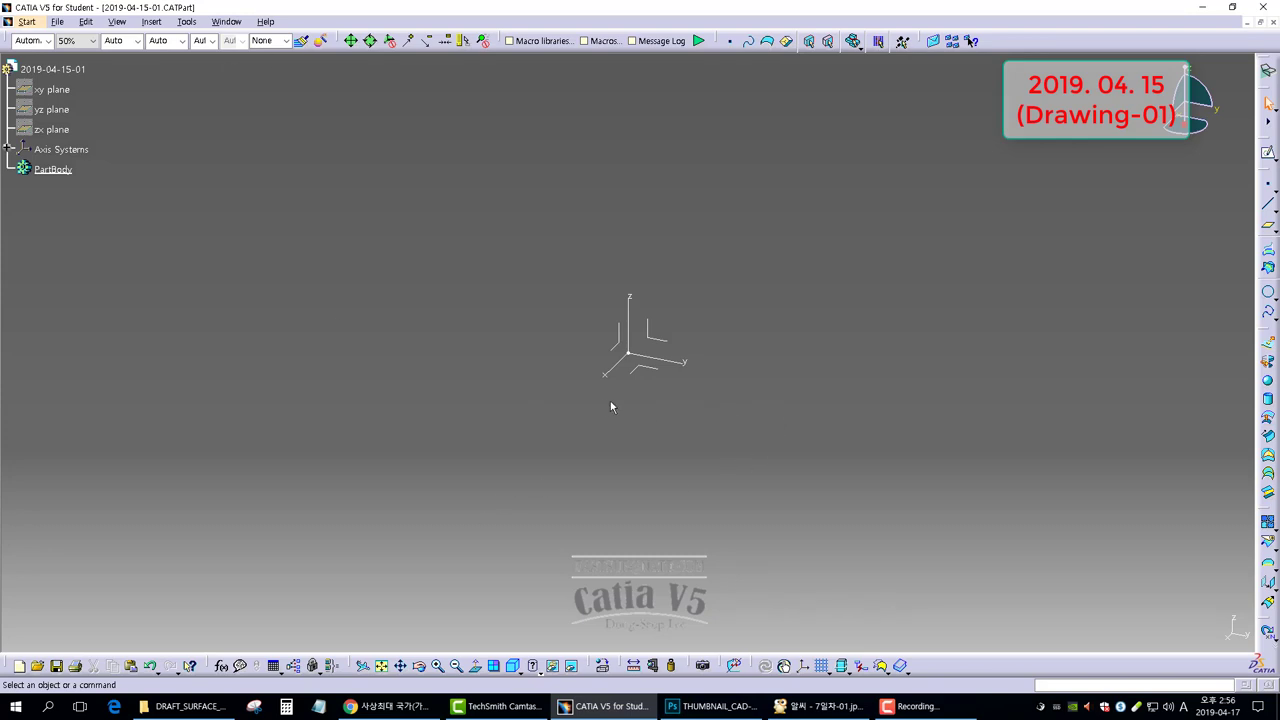
middle_click_drag(622, 420, 660, 322)
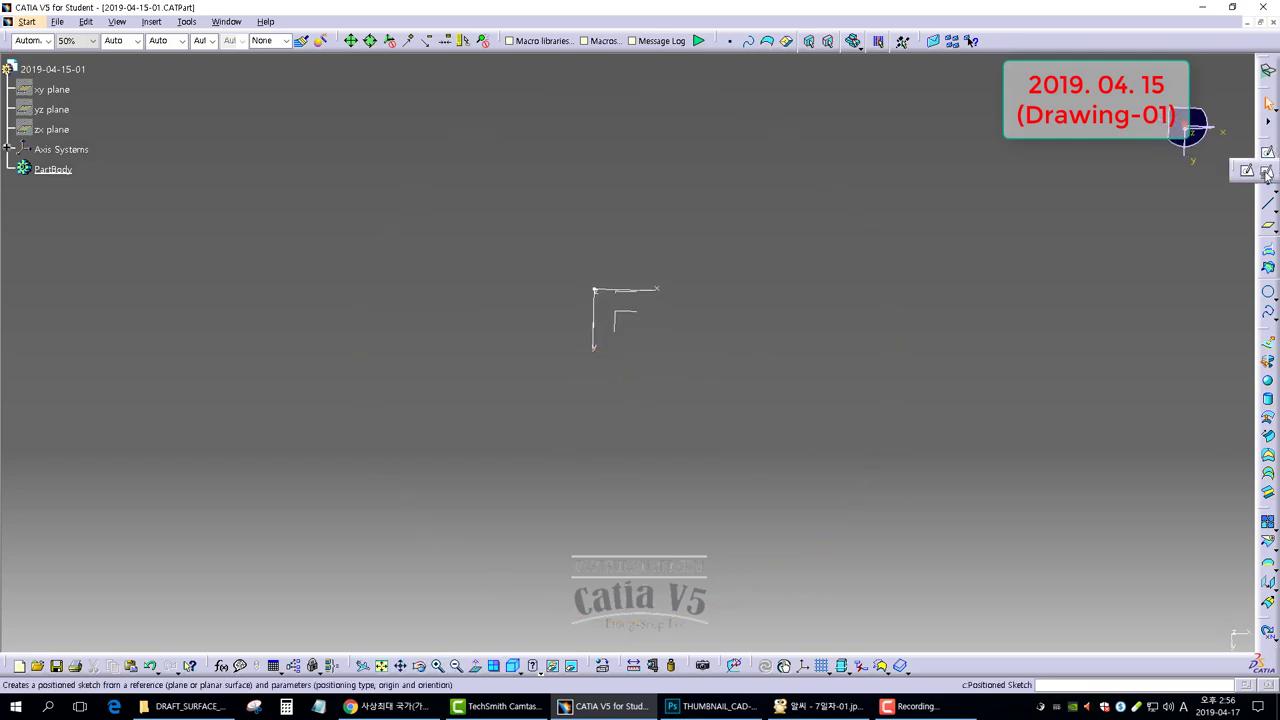
left_click(1240, 164)
left_click(626, 320)
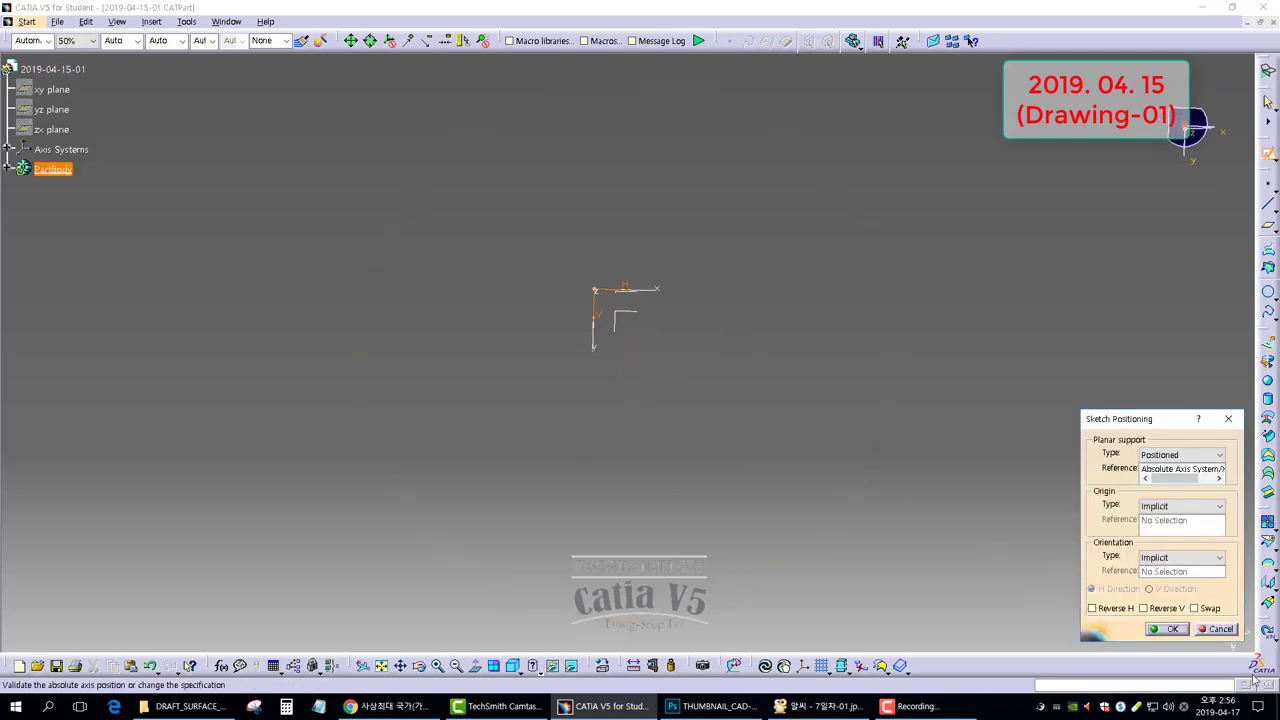
left_click(1208, 610)
left_click(1144, 609)
left_click(1145, 609)
left_click(1145, 609)
left_click(1145, 609)
left_click(1168, 629)
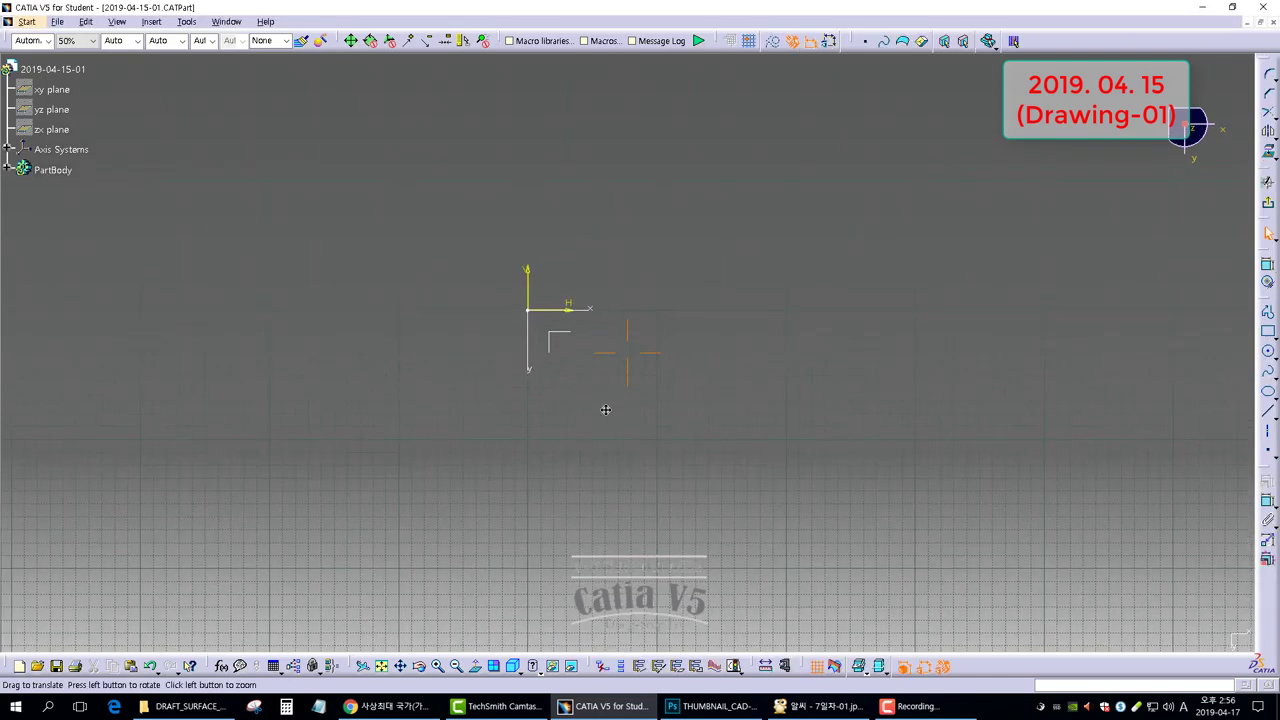
Draw a three-point arc of about 64 mm radius on the negative H side, bulging away from the origin through the H axis.
mouse_move(605, 410)
middle_mouse_down()
mouse_move(584, 393)
mouse_move(648, 385)
middle_mouse_up()
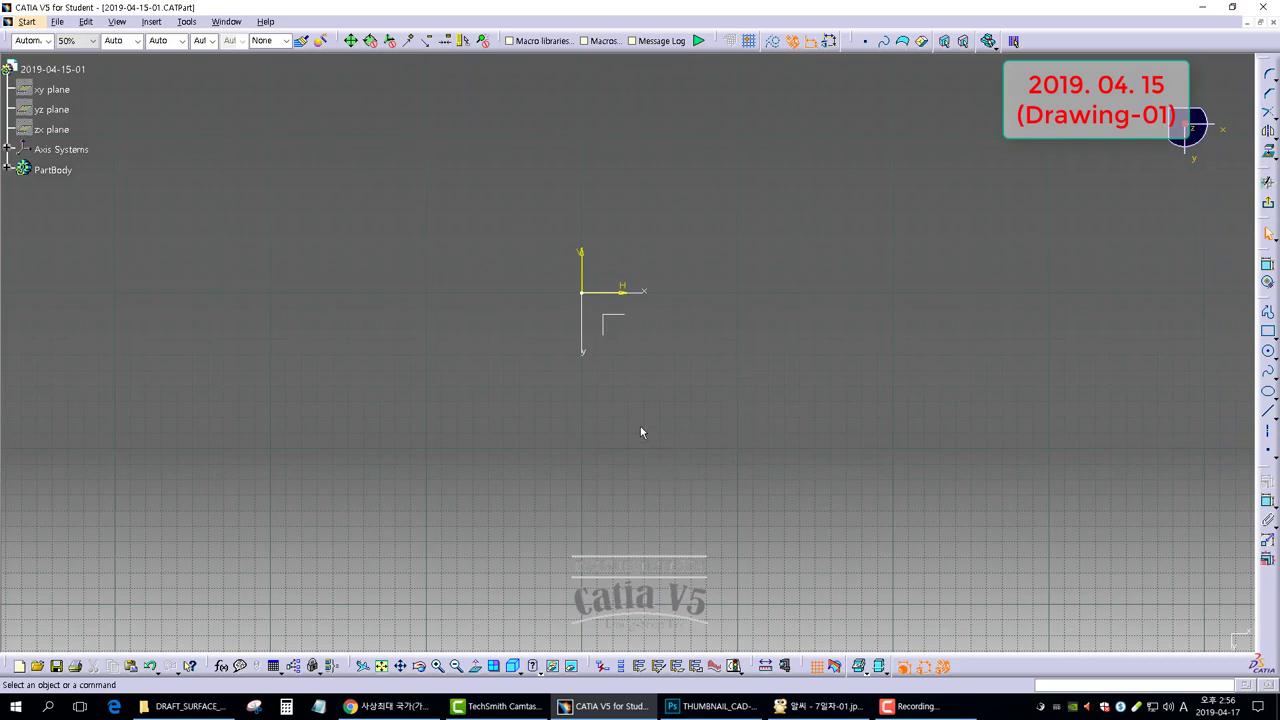
middle_click_drag(643, 431, 683, 428)
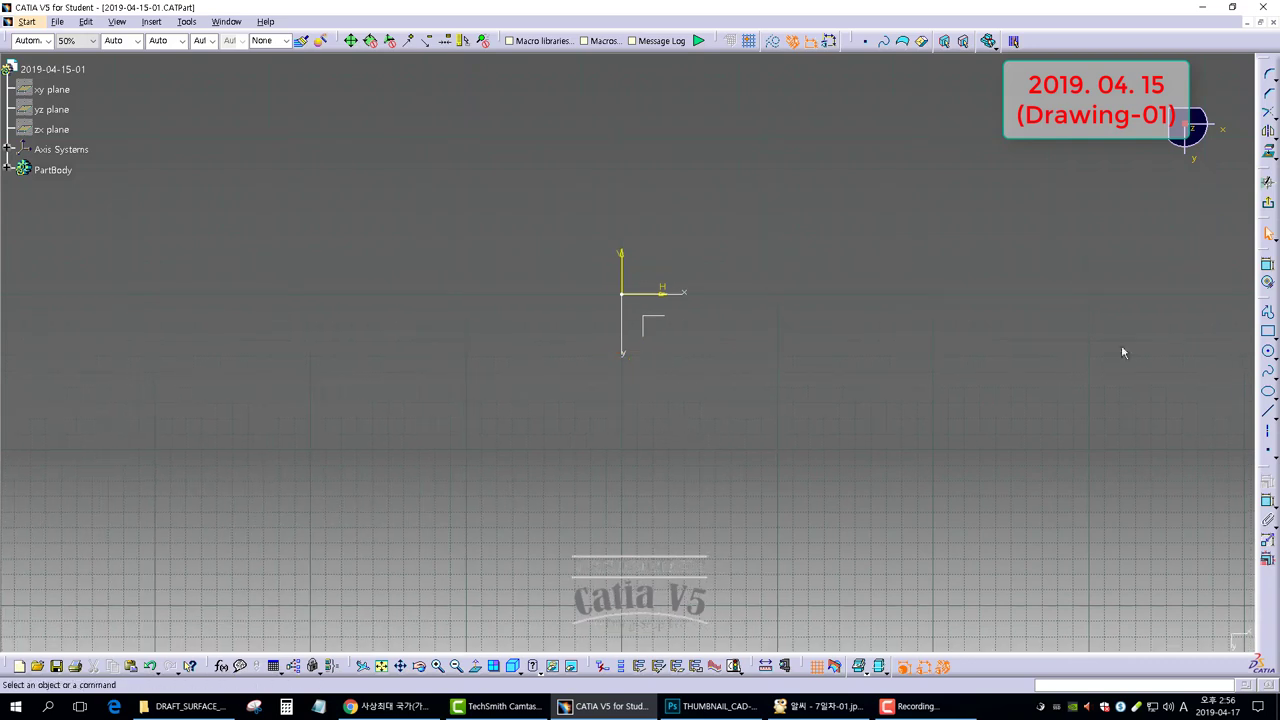
left_click(1273, 357)
left_click(1245, 373)
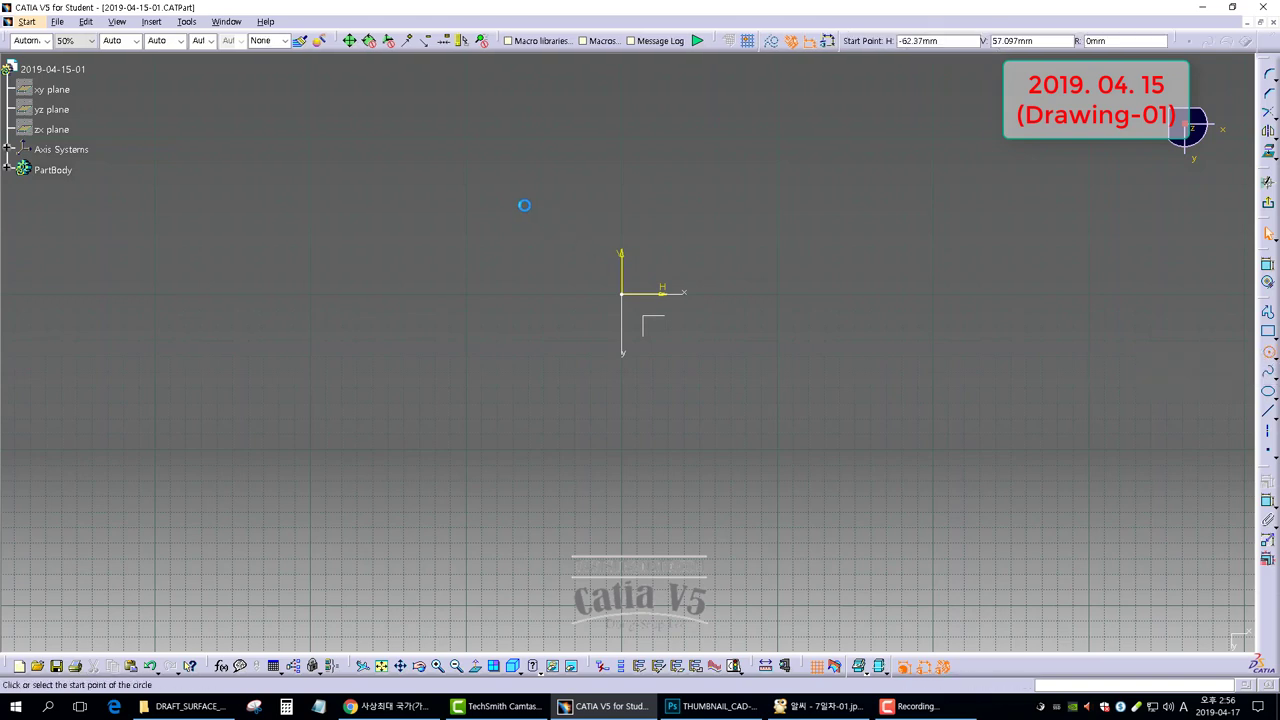
left_click(535, 213)
left_click(487, 293)
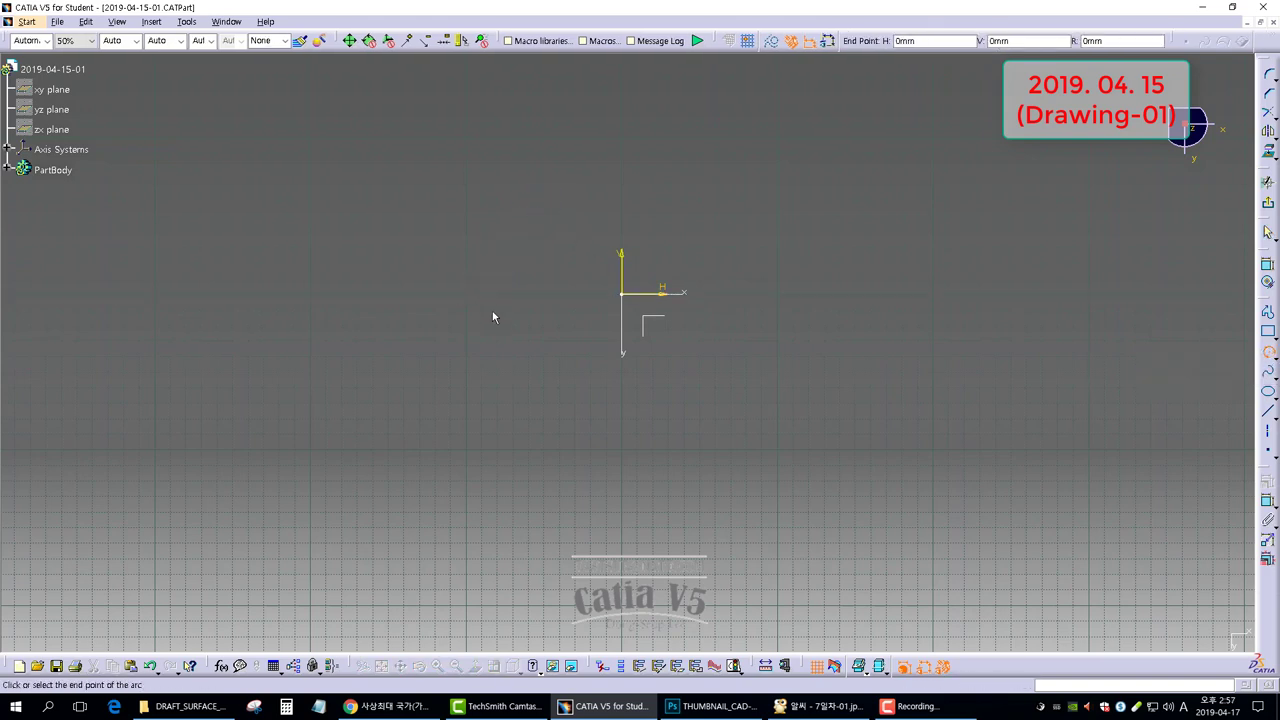
left_click(530, 382)
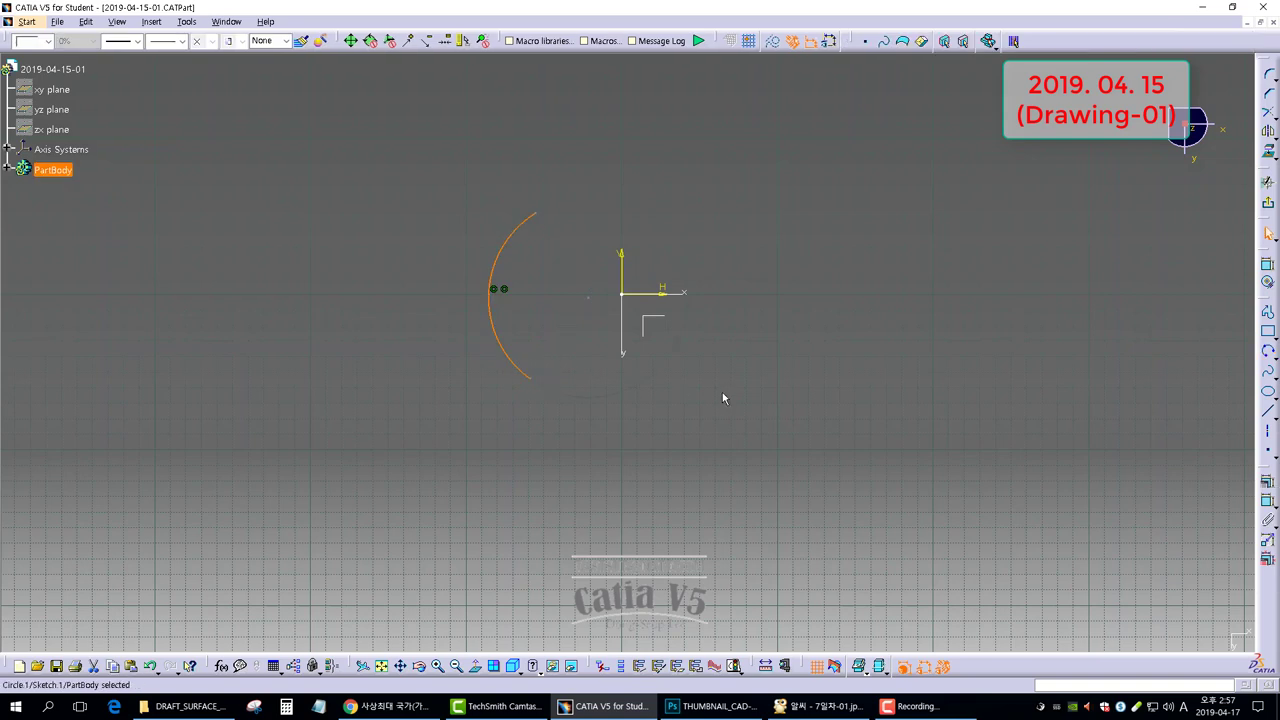
Constrain the arc's two endpoints to be symmetric about the horizontal axis.
left_click(538, 384)
left_click(536, 214)
right_click(707, 241)
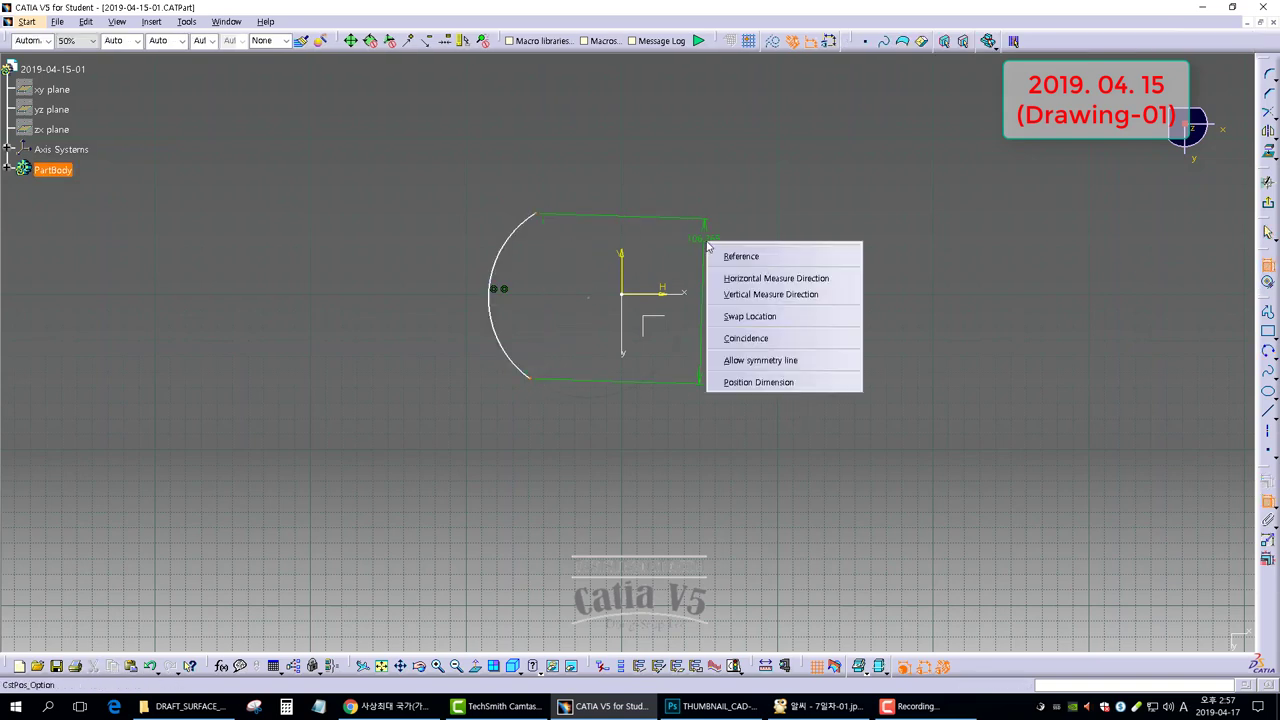
left_click(771, 360)
left_click(675, 293)
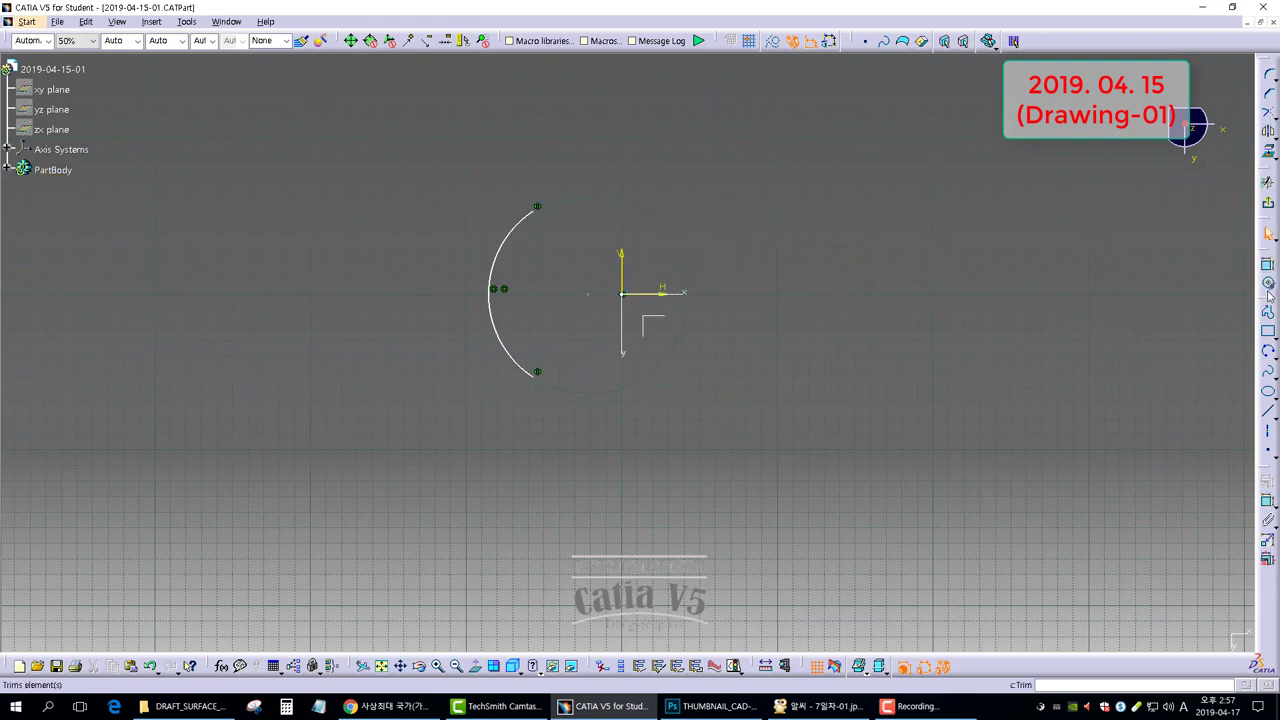
Dimension the arc's radius and set it to 64 mm.
left_click(1267, 262)
left_click(500, 258)
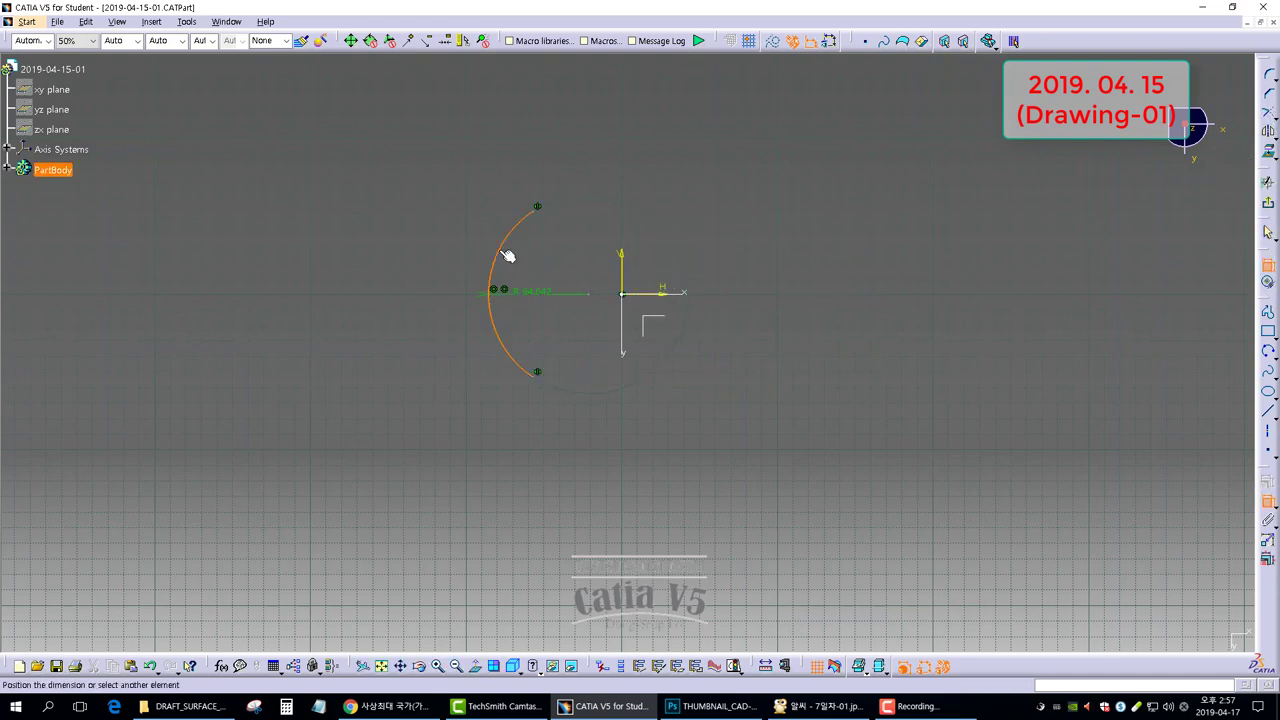
left_click(467, 246)
double_click(485, 245)
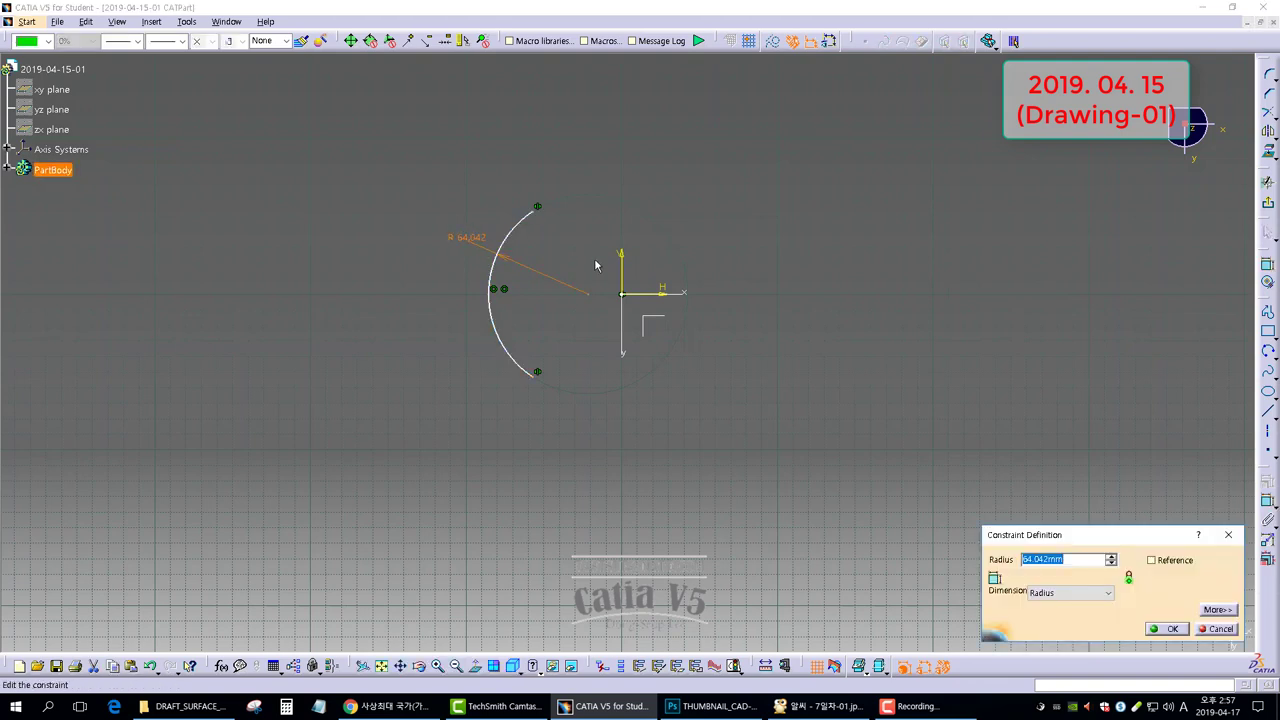
type("64")
key("Return")
left_click(830, 353)
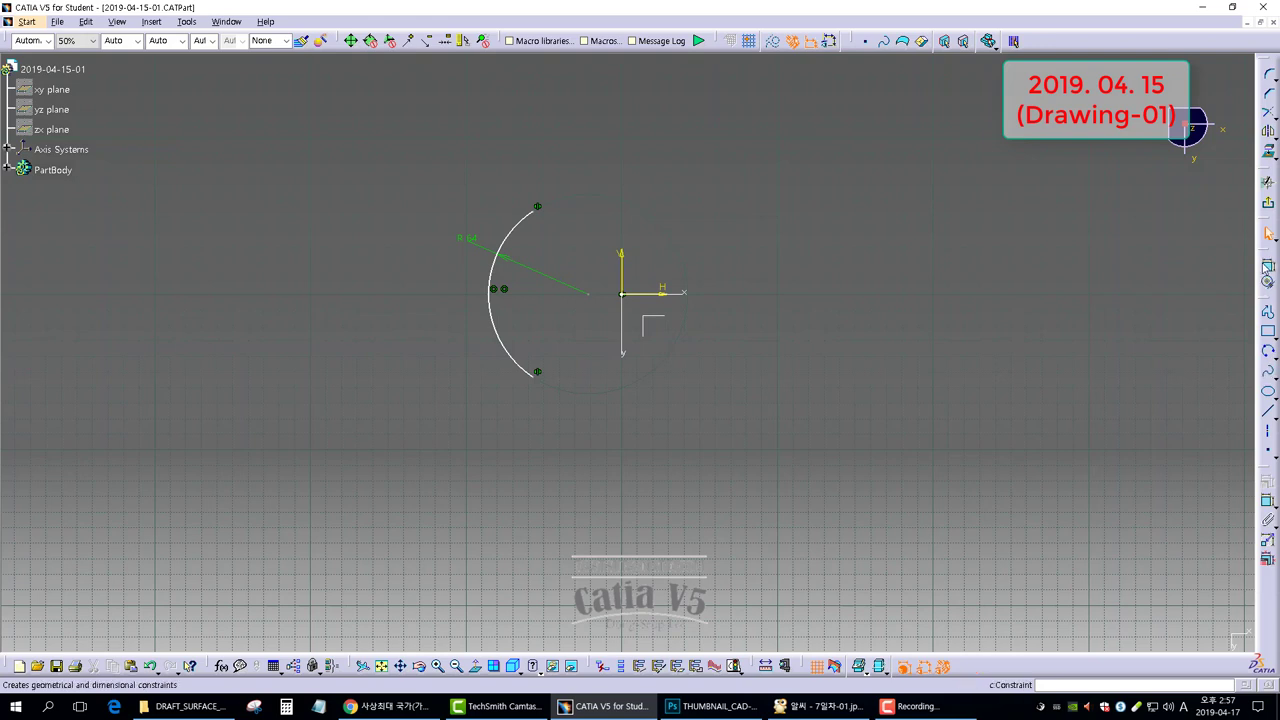
Dimension the distance between the vertical axis and the arc, and set it to 99 mm.
left_click(622, 265)
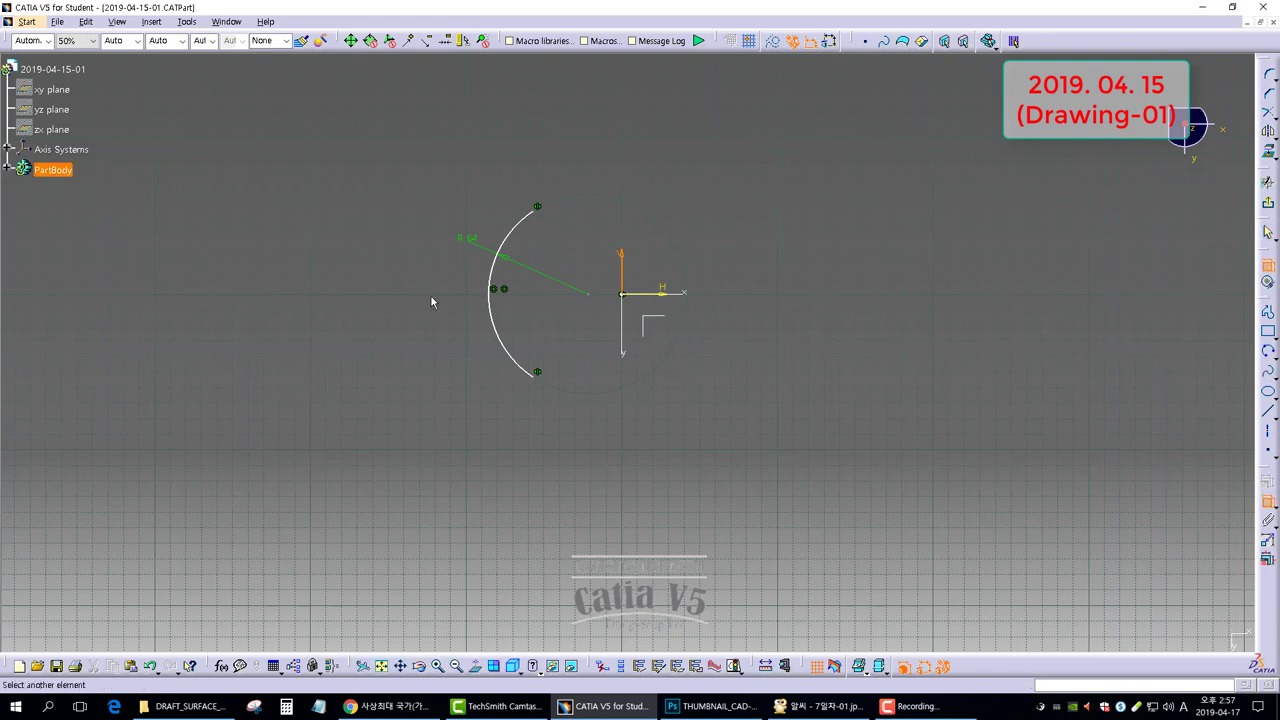
left_click(490, 296)
left_click(545, 440)
double_click(542, 432)
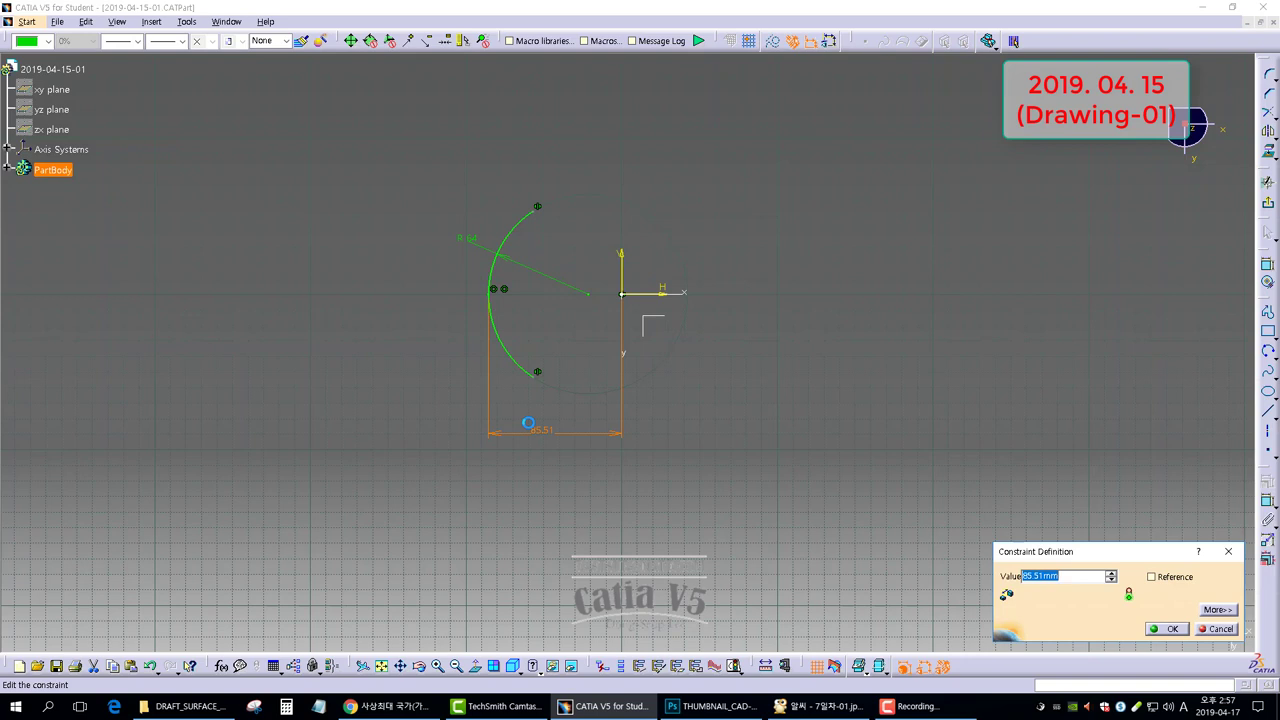
type("198/")
key("Return")
left_click(779, 420)
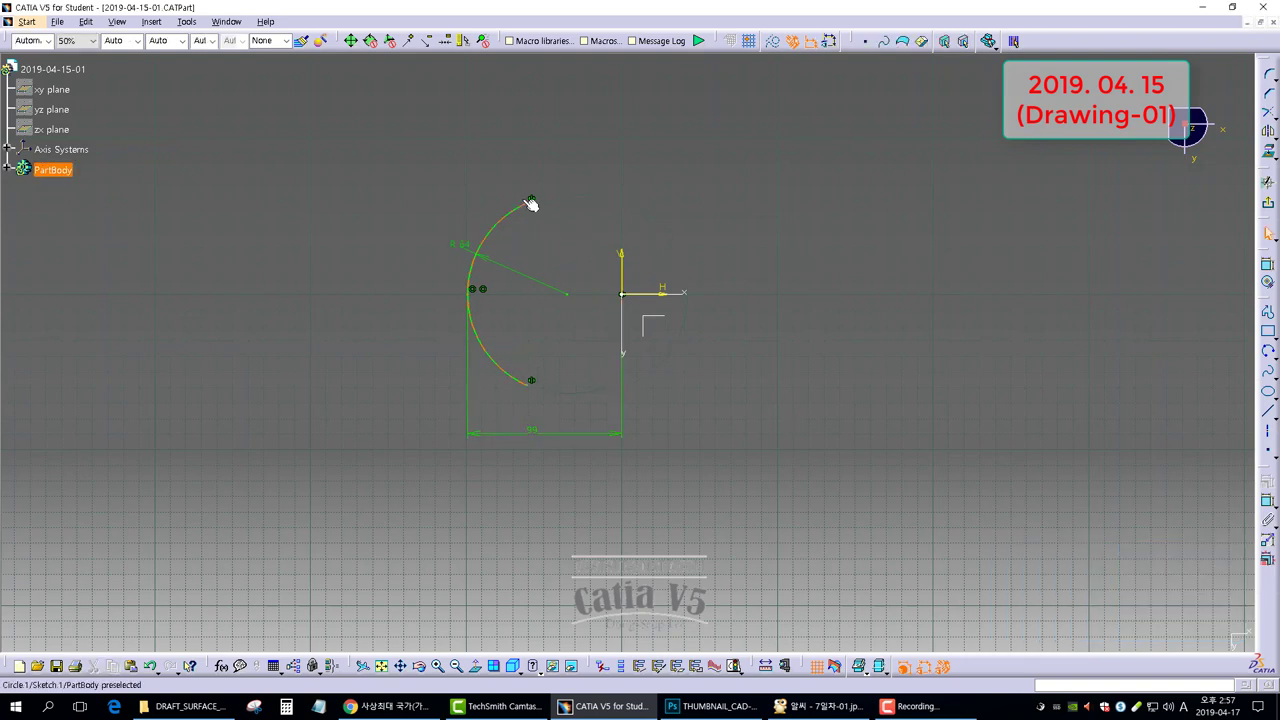
Shorten the arc and dimension the distance between its endpoints as 60 mm.
left_click_drag(531, 200, 493, 215)
left_click(727, 271)
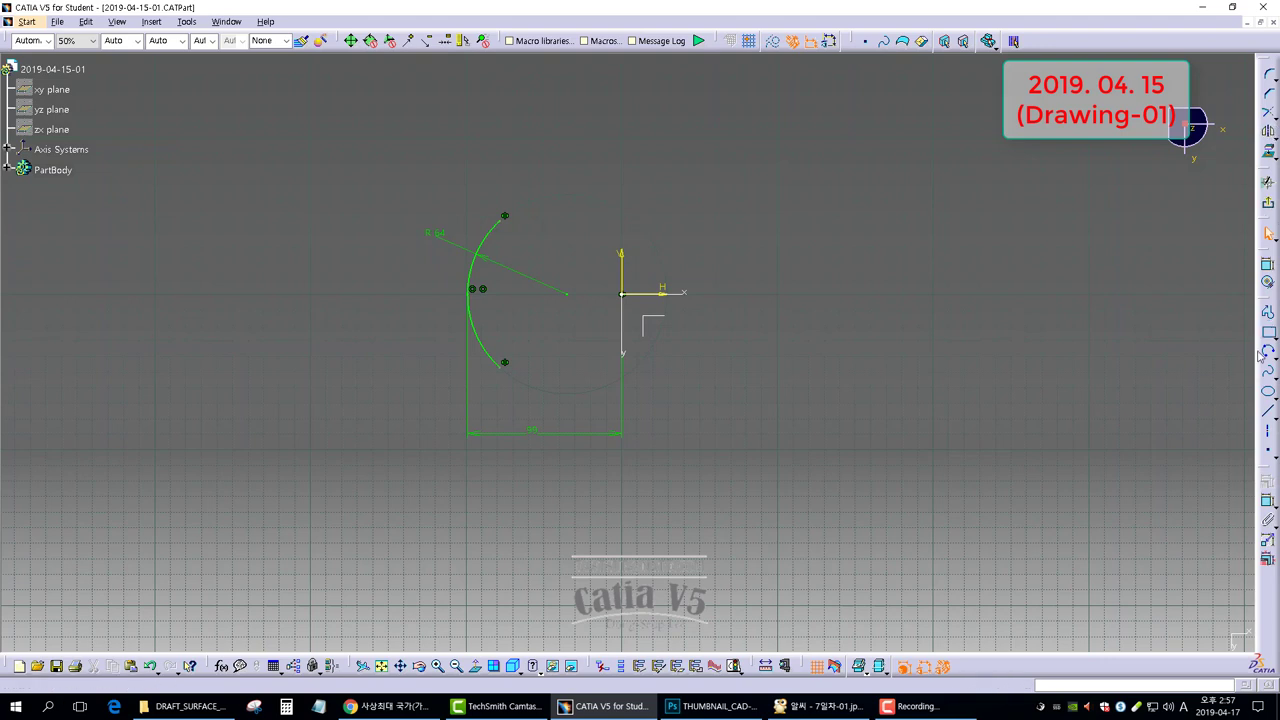
left_click(505, 218)
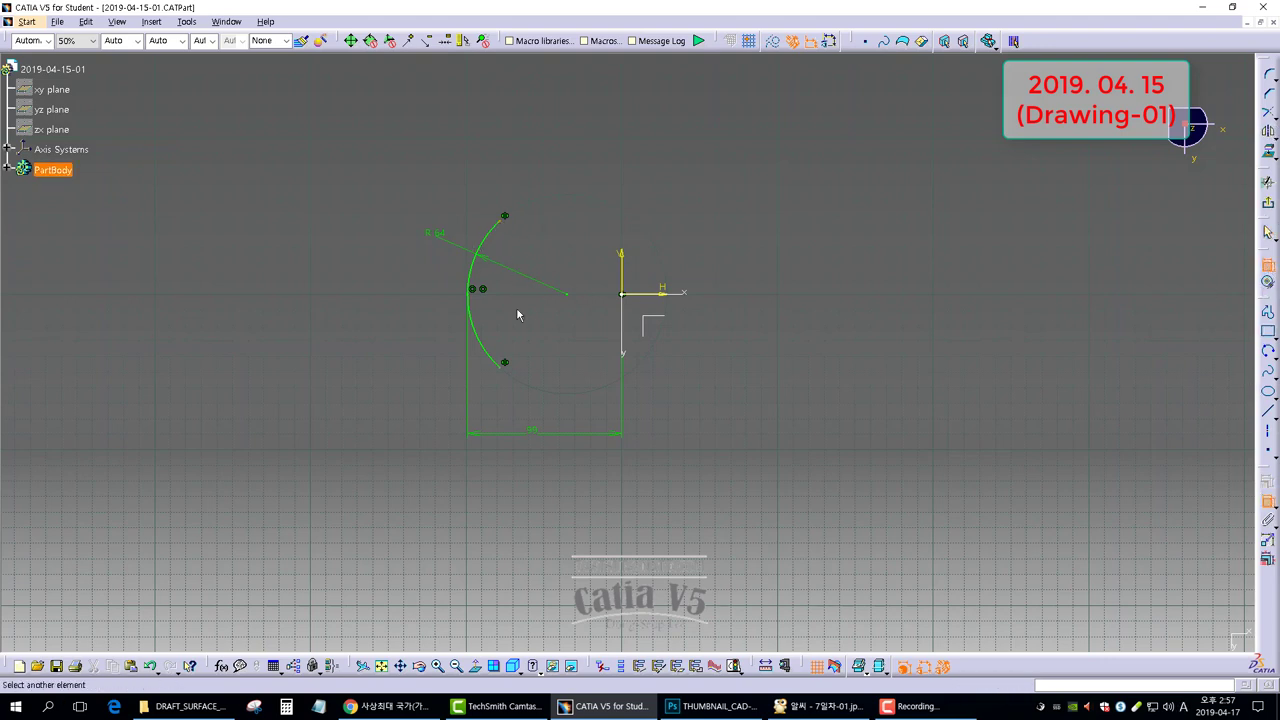
left_click(504, 364)
double_click(397, 290)
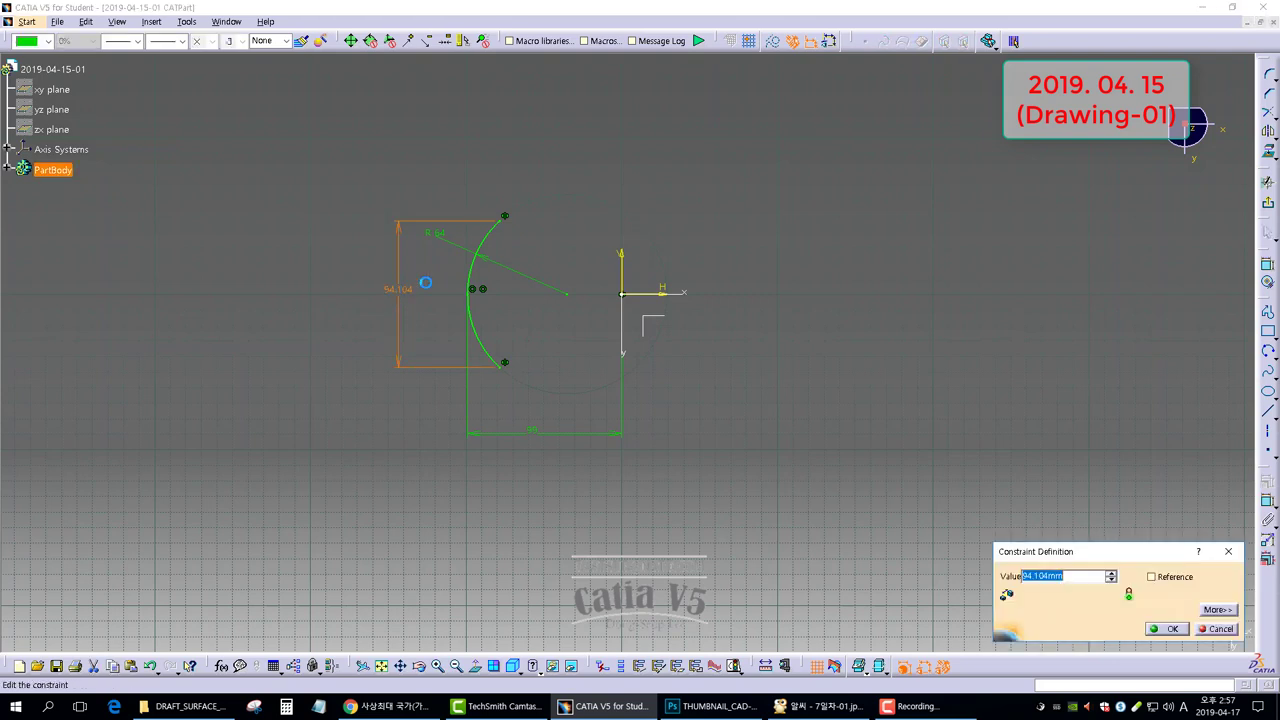
type("60")
key("Return")
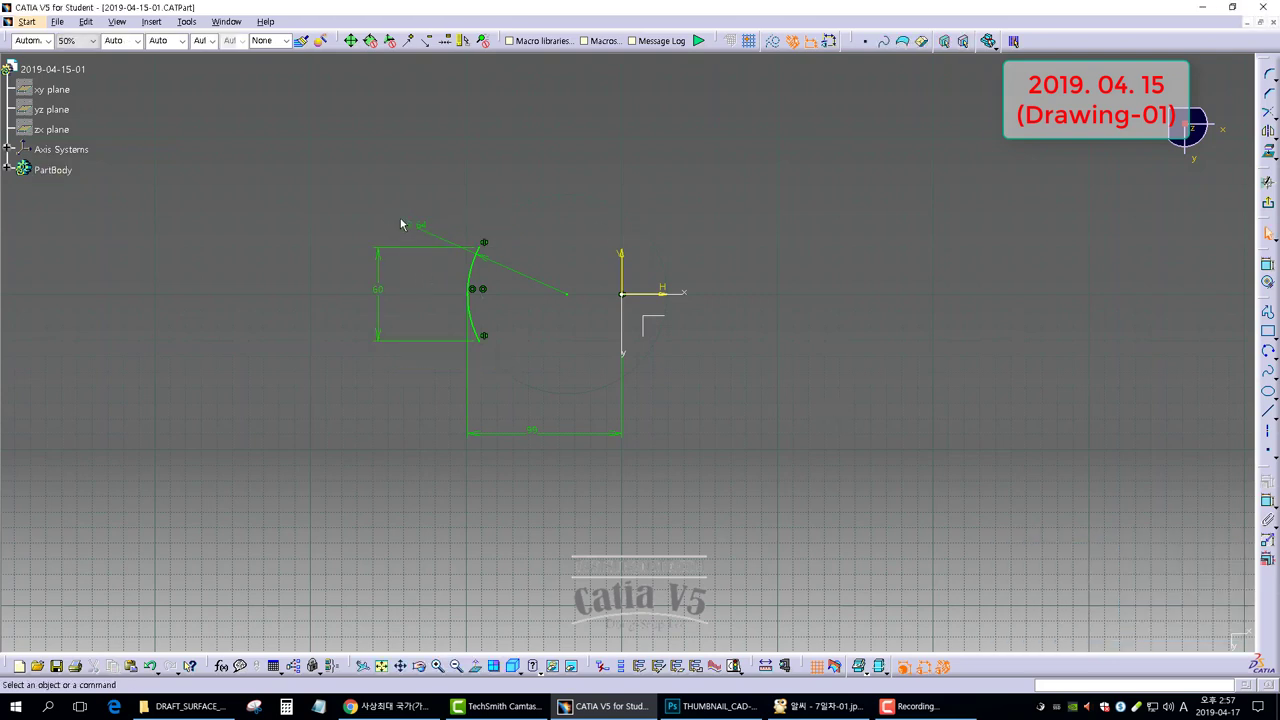
Move the 60 mm and 99 mm dimensions closer to the arc and exit the sketch.
left_click_drag(386, 316, 429, 315)
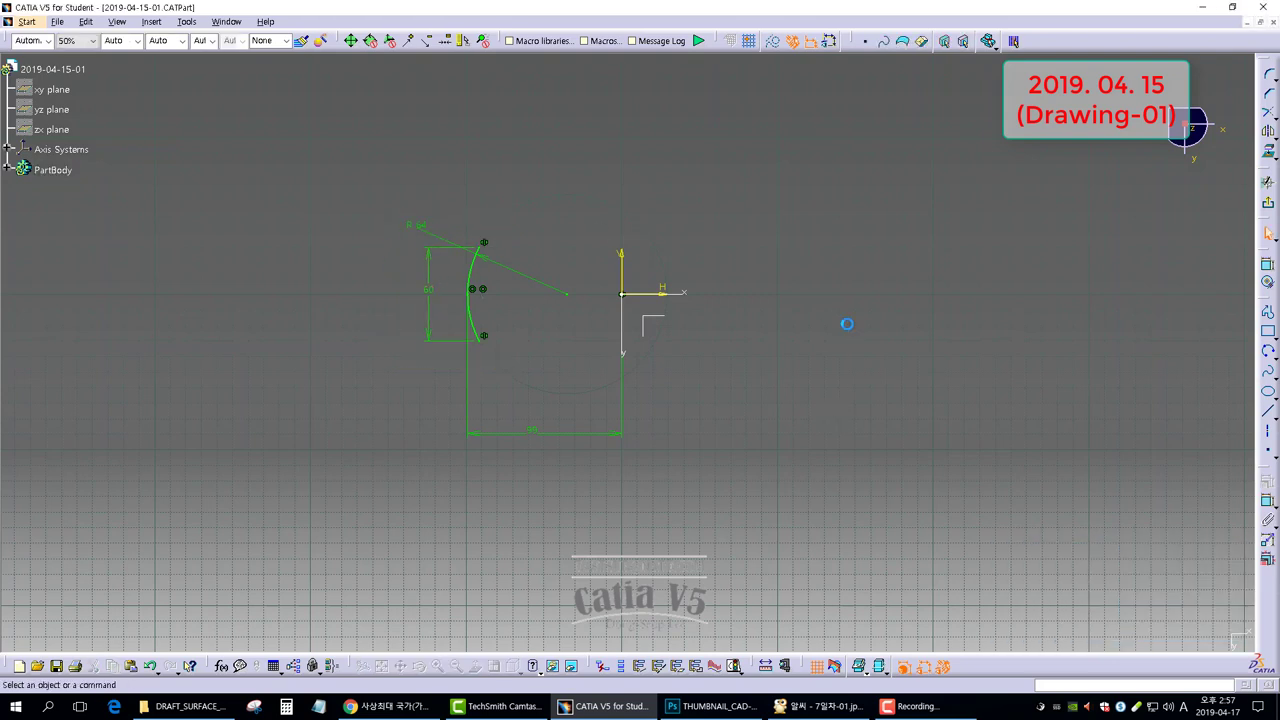
left_click_drag(623, 437, 609, 377)
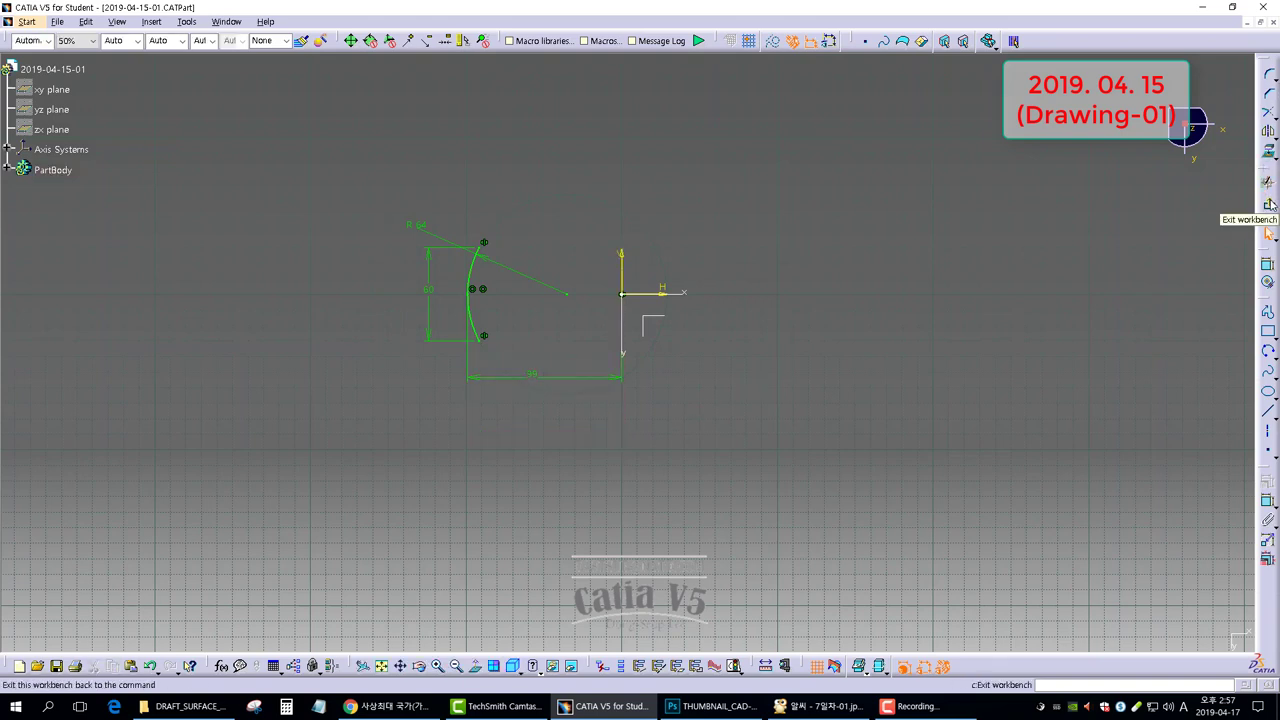
left_click(1268, 203)
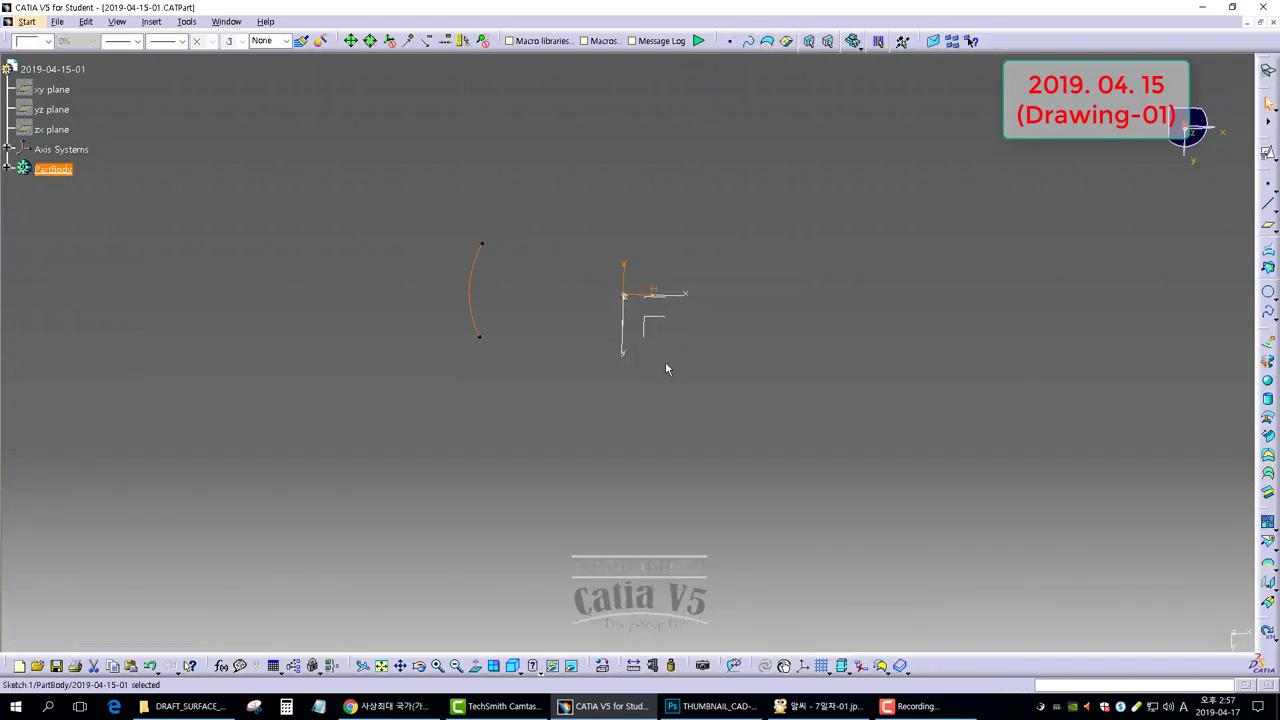
left_click(710, 406)
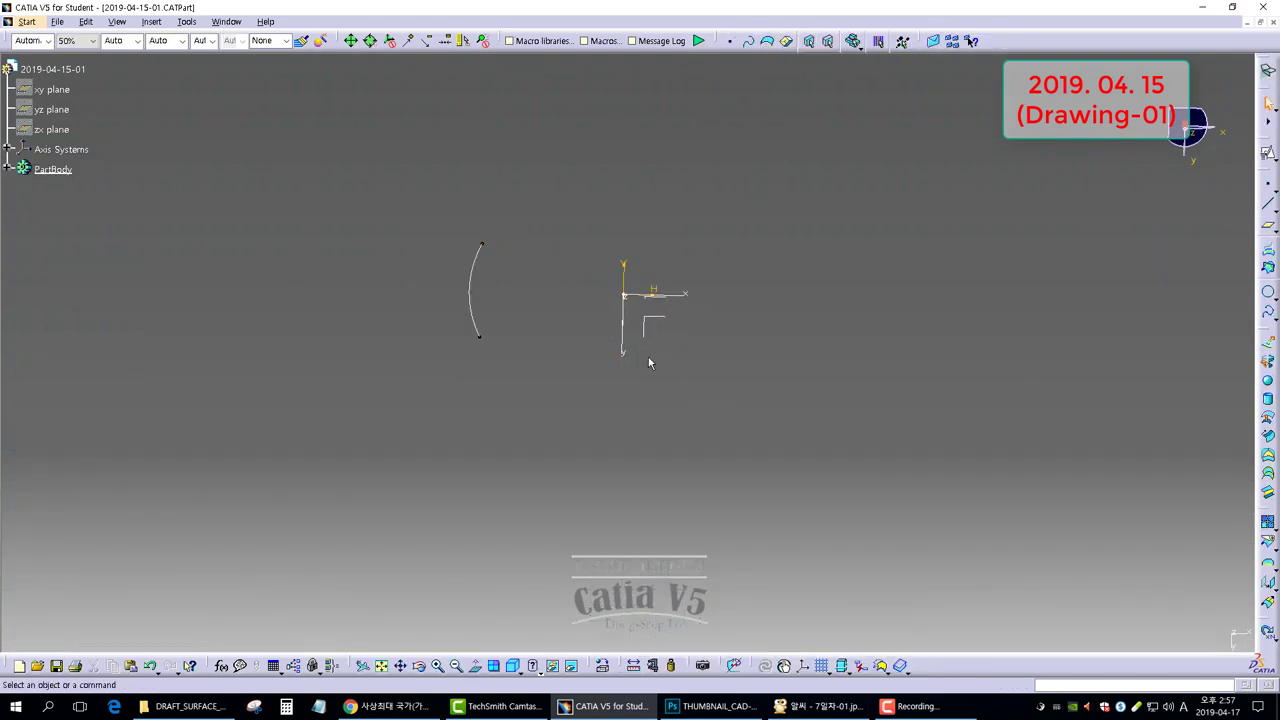
Open a second positioned sketch on the absolute axis system's XY plane with the V direction reversed.
mouse_move(615, 307)
middle_mouse_down()
mouse_move(498, 310)
mouse_move(508, 295)
middle_mouse_up()
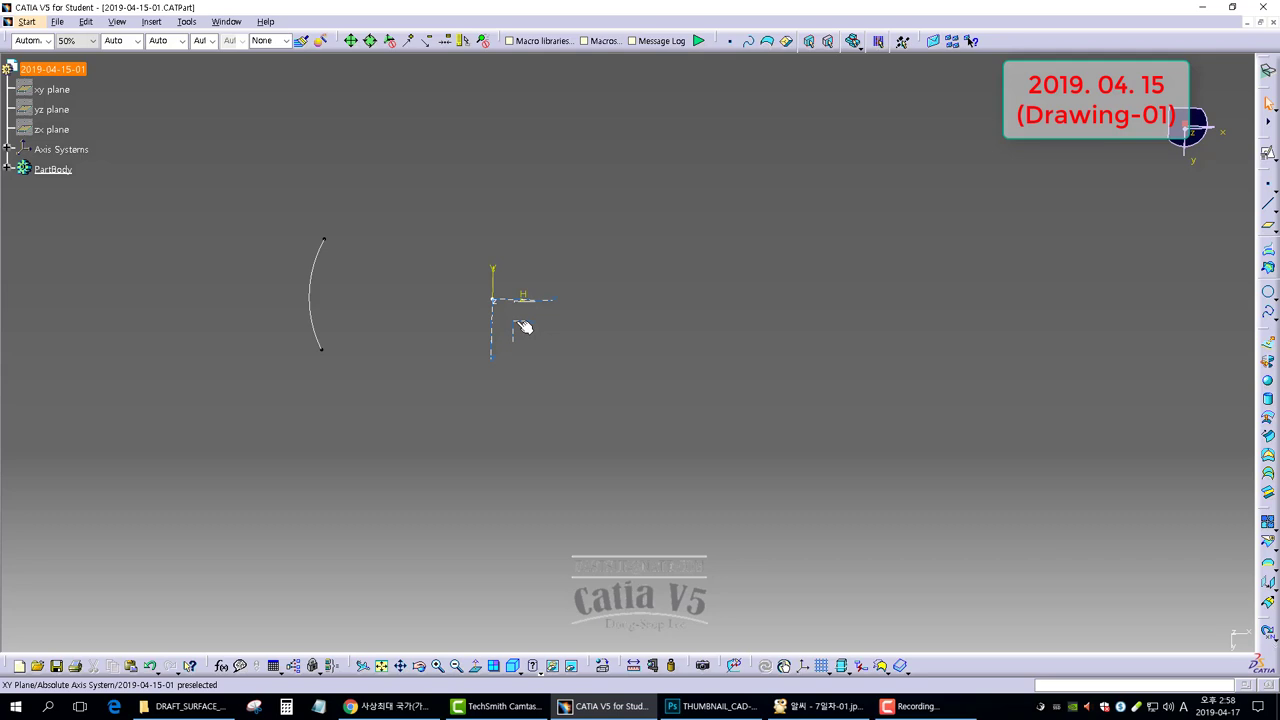
left_click(524, 328)
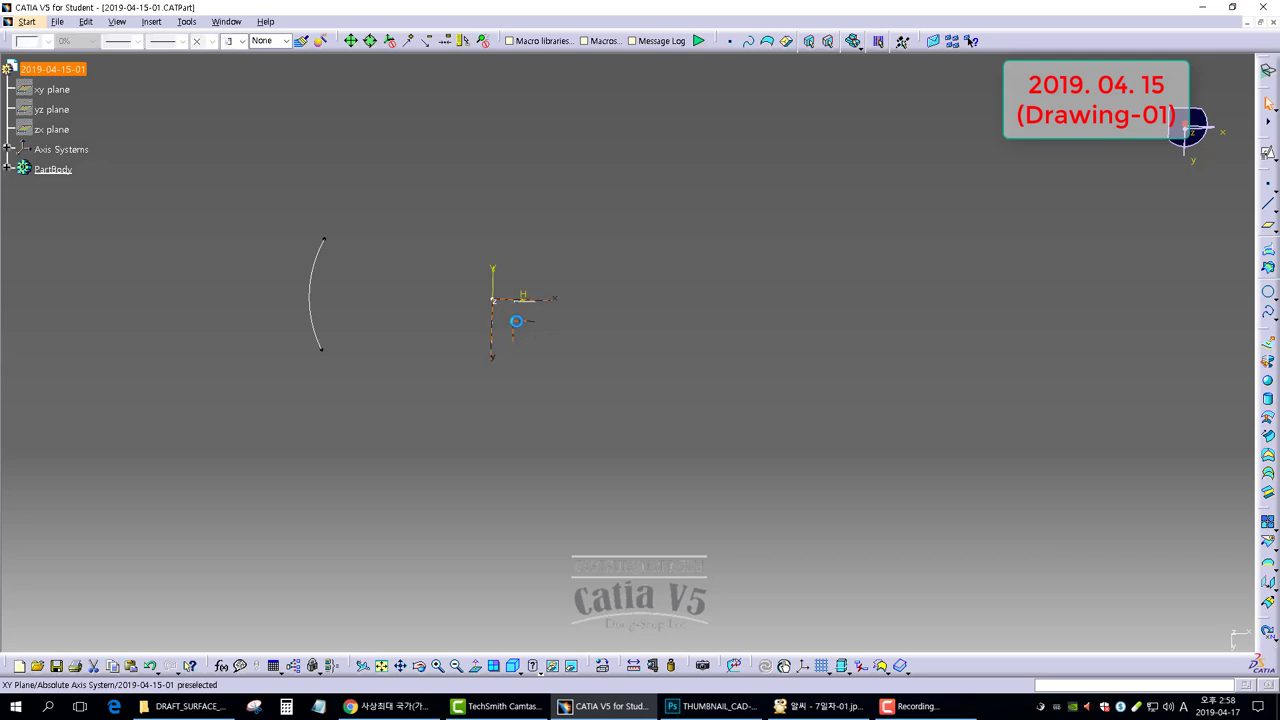
left_click(1268, 156)
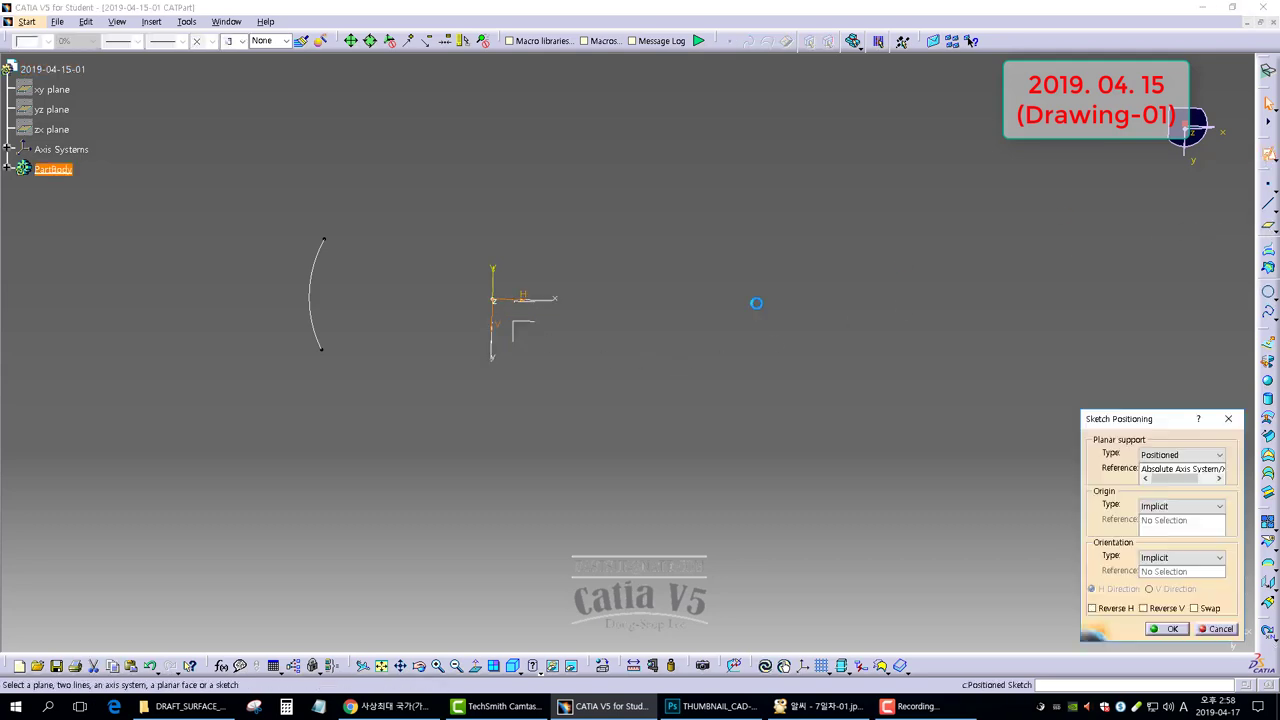
left_click(1166, 628)
Draw a three-point arc of about 67 mm radius between the first arc and the origin, bulging toward the origin.
mouse_move(446, 332)
middle_mouse_down()
mouse_move(540, 334)
mouse_move(523, 321)
middle_mouse_up()
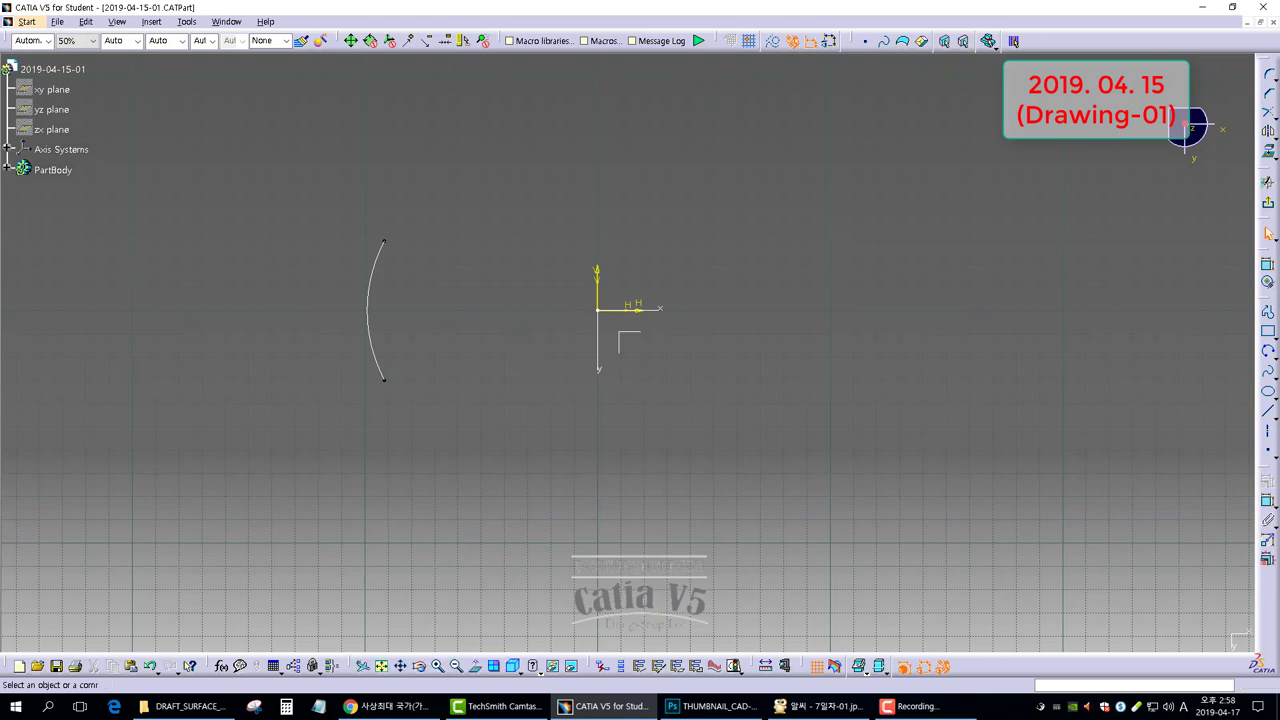
left_click(1267, 352)
left_click(448, 204)
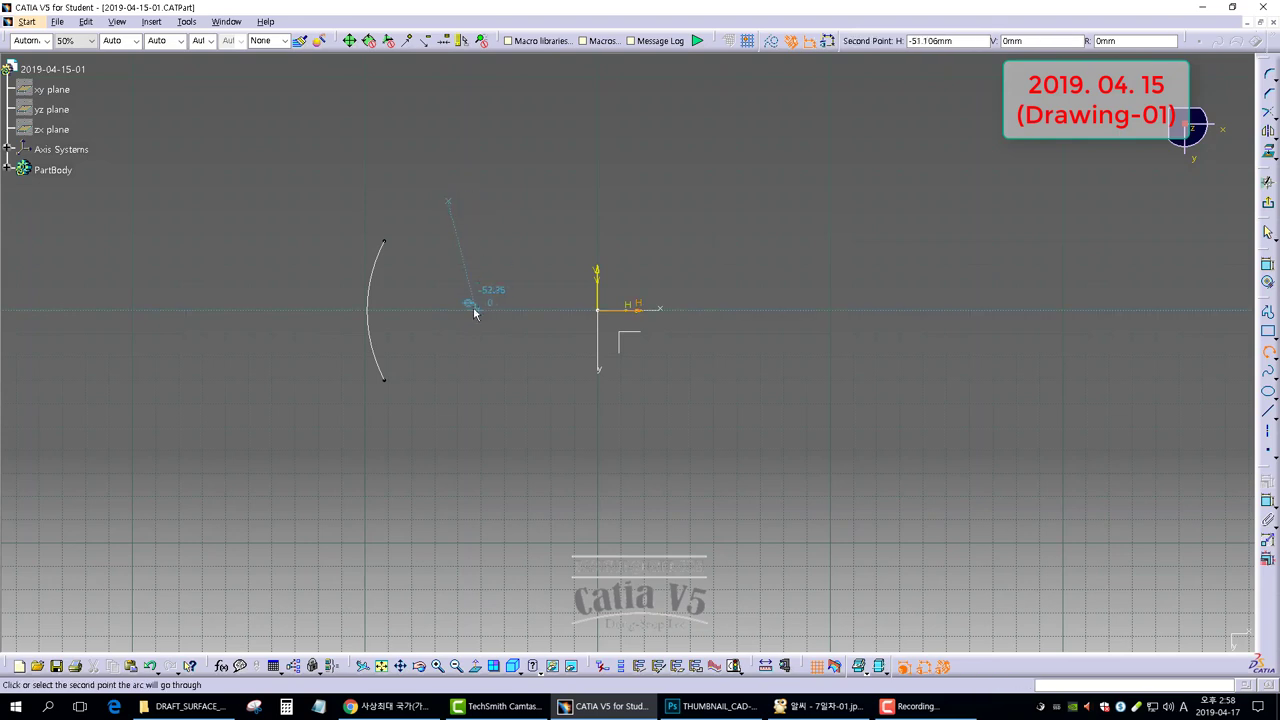
left_click(486, 306)
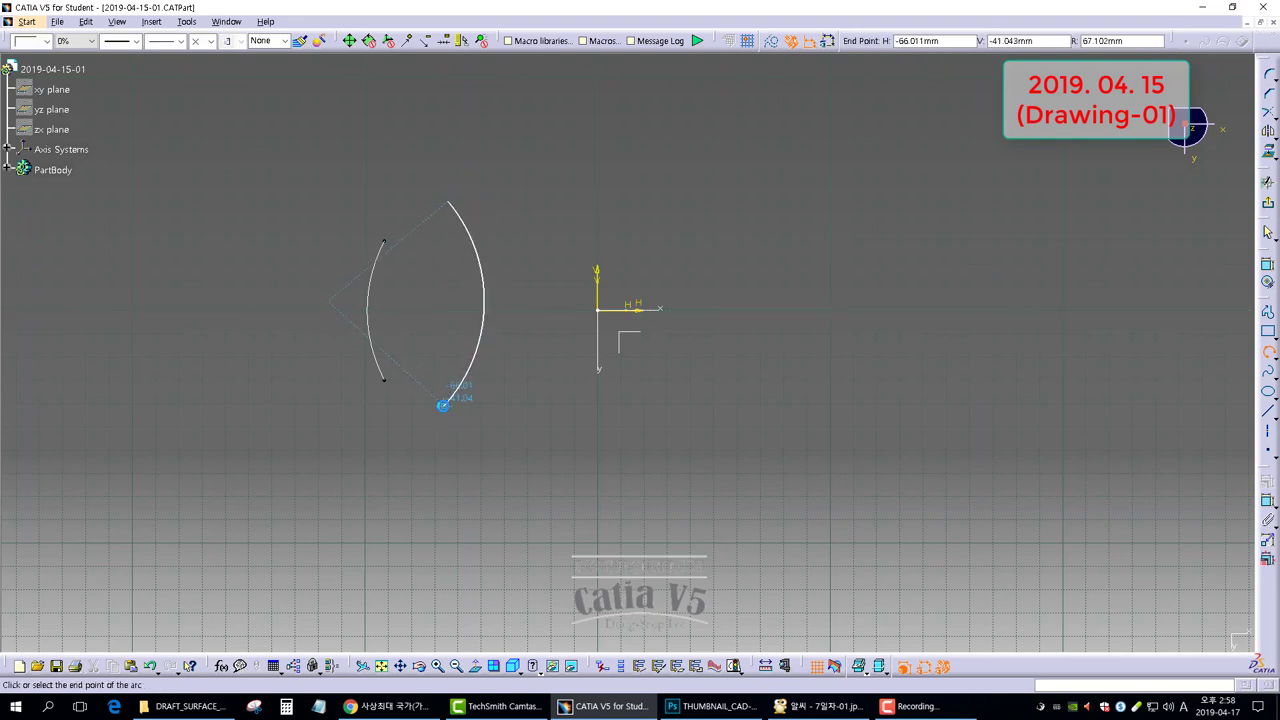
left_click(444, 405)
Make the new arc's endpoints symmetric about the horizontal axis.
left_click(1268, 265)
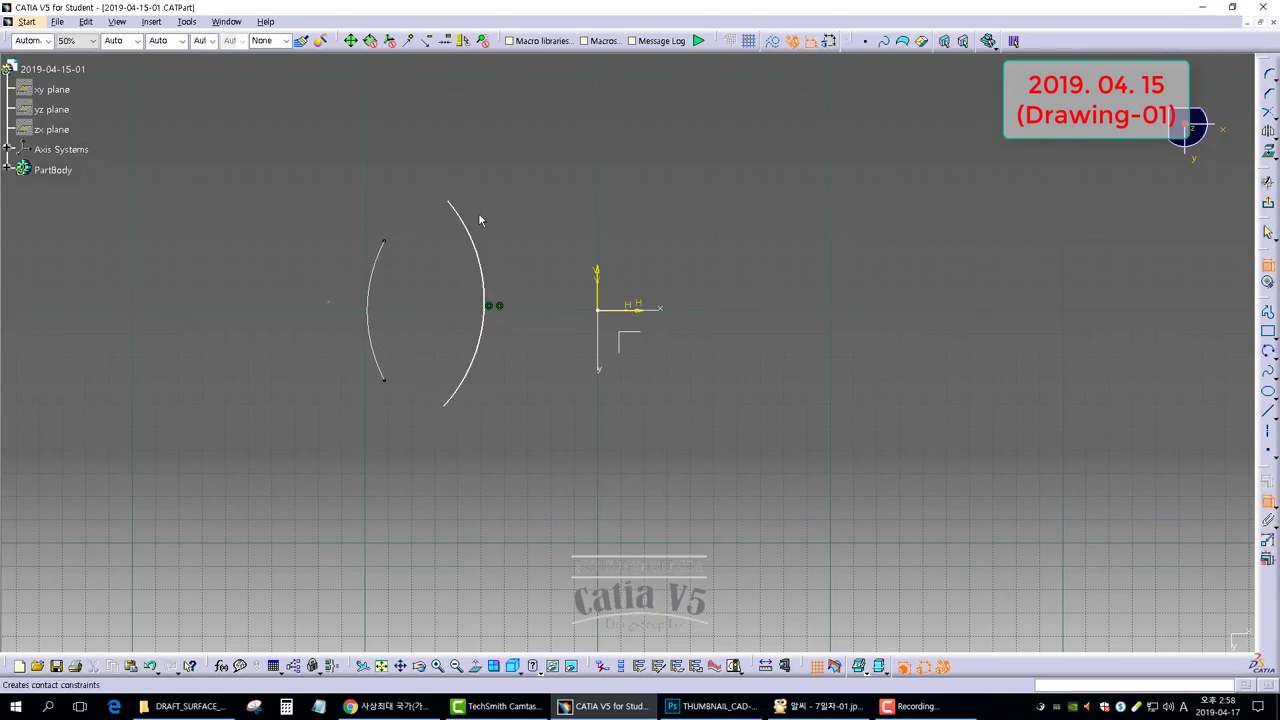
left_click(451, 206)
left_click(449, 412)
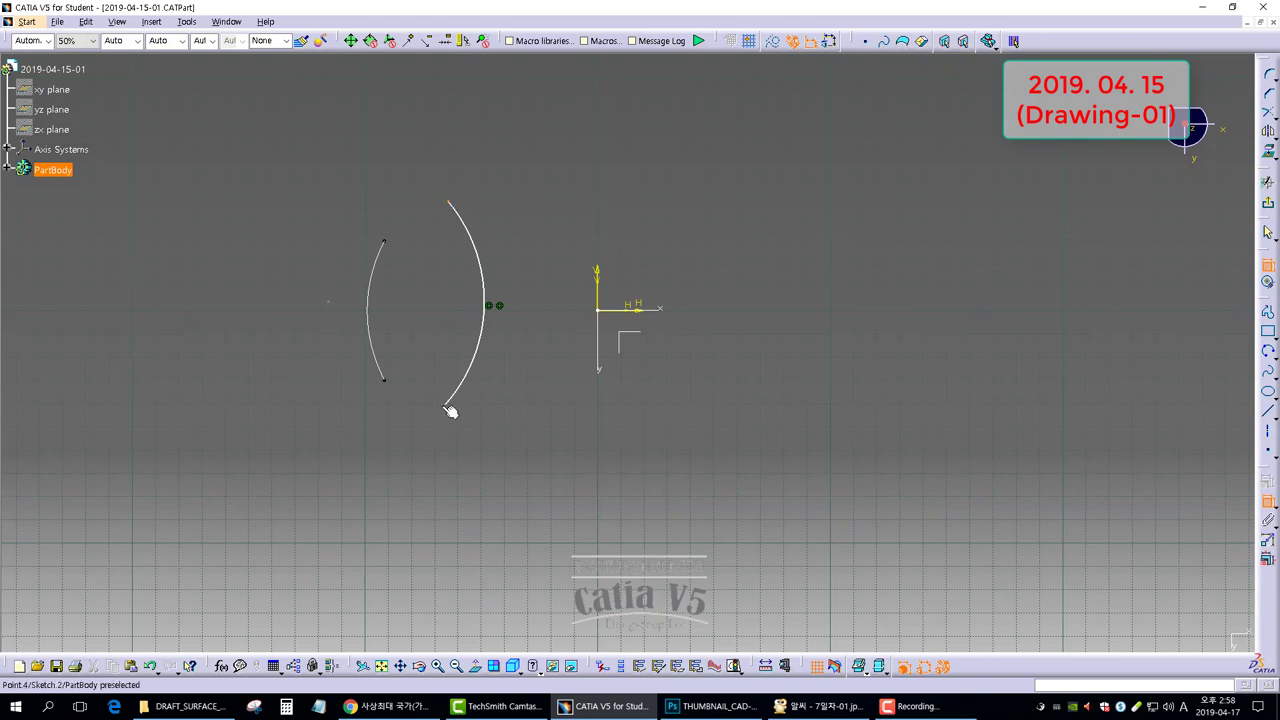
right_click(429, 290)
left_click(469, 406)
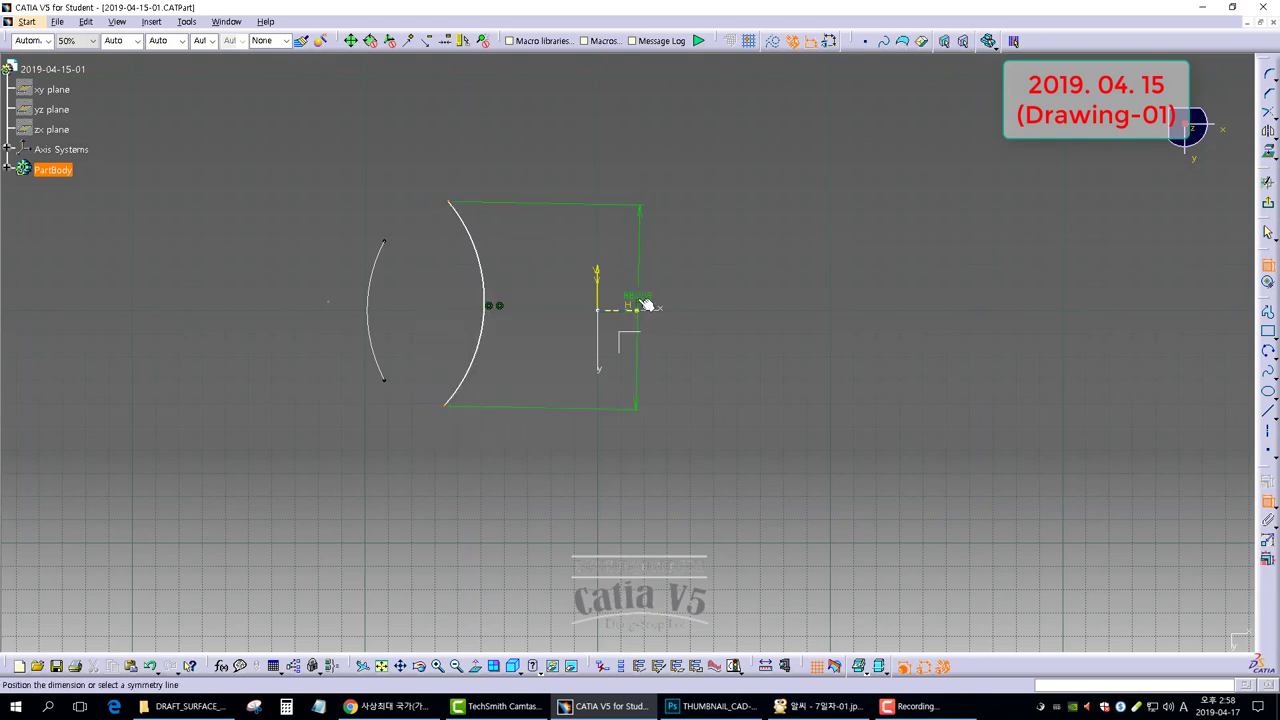
left_click(646, 307)
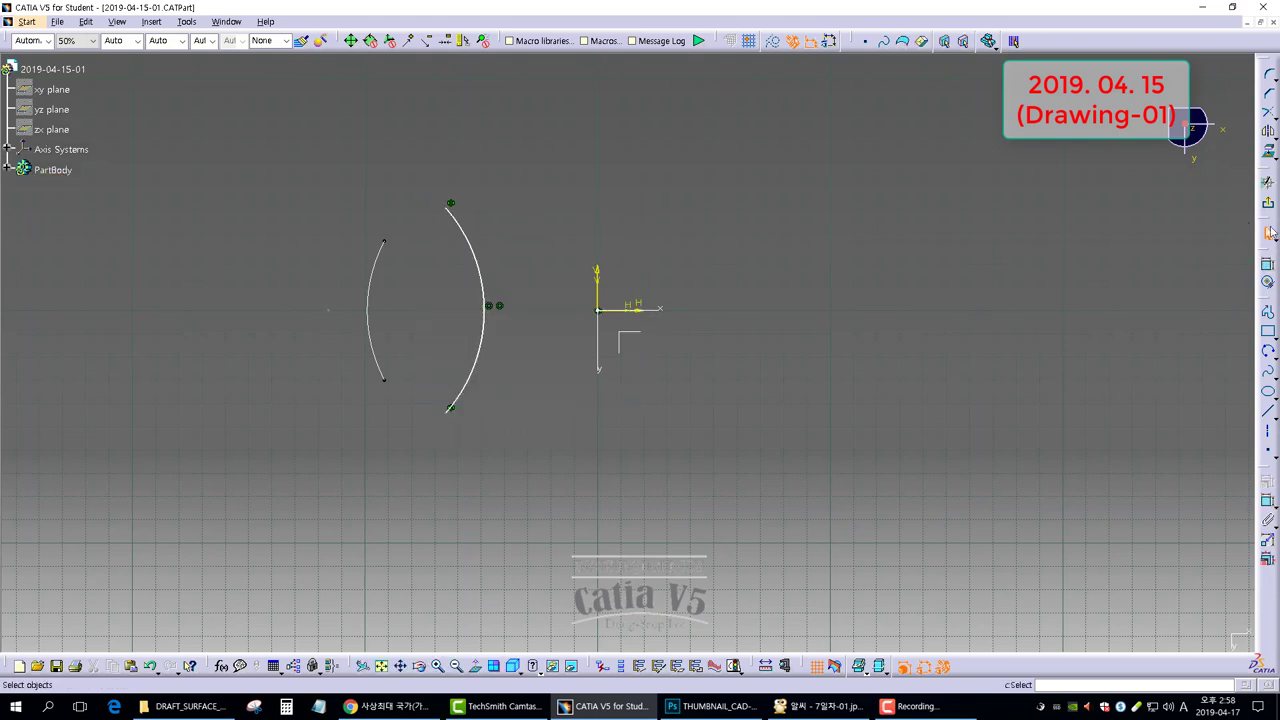
Dimension the radius of the arc nearest the origin and set it to 34 mm.
left_click(1268, 265)
left_click(487, 298)
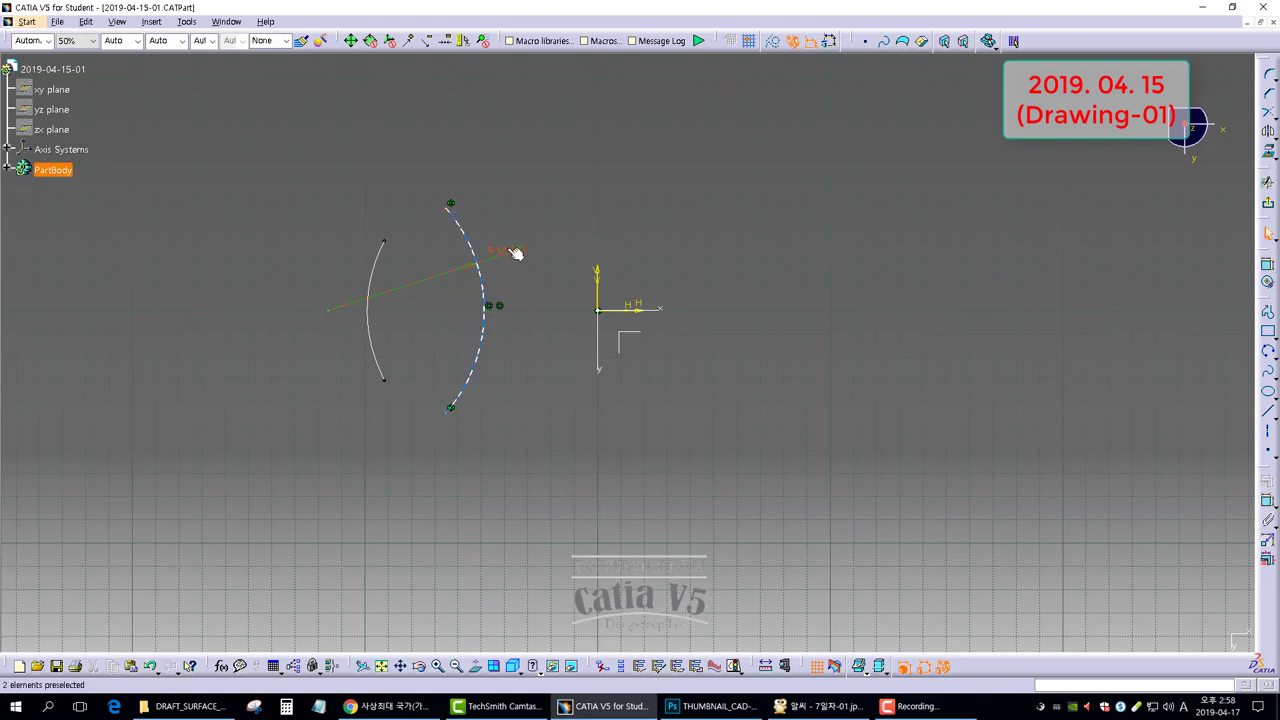
left_click(514, 251)
double_click(506, 249)
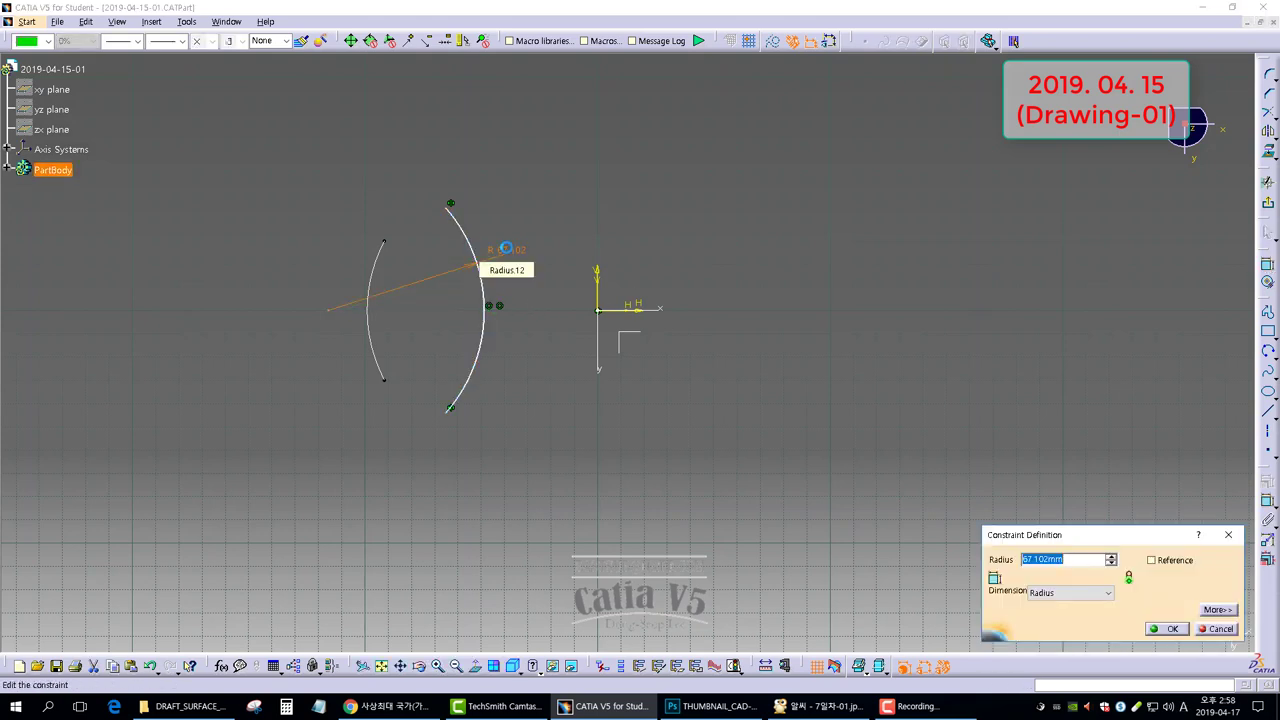
type("34")
key("Return")
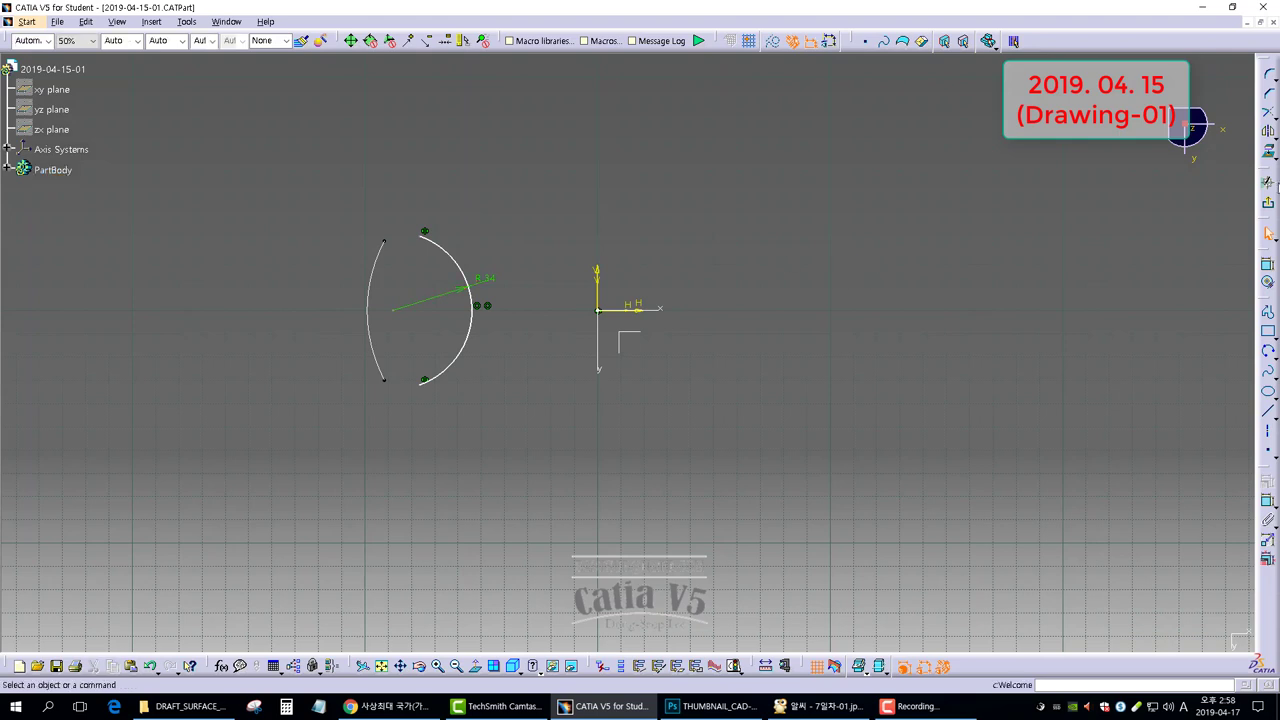
Dimension the horizontal distance from the 34 mm arc's centre to the vertical axis and set it to 78 mm.
left_click(1268, 265)
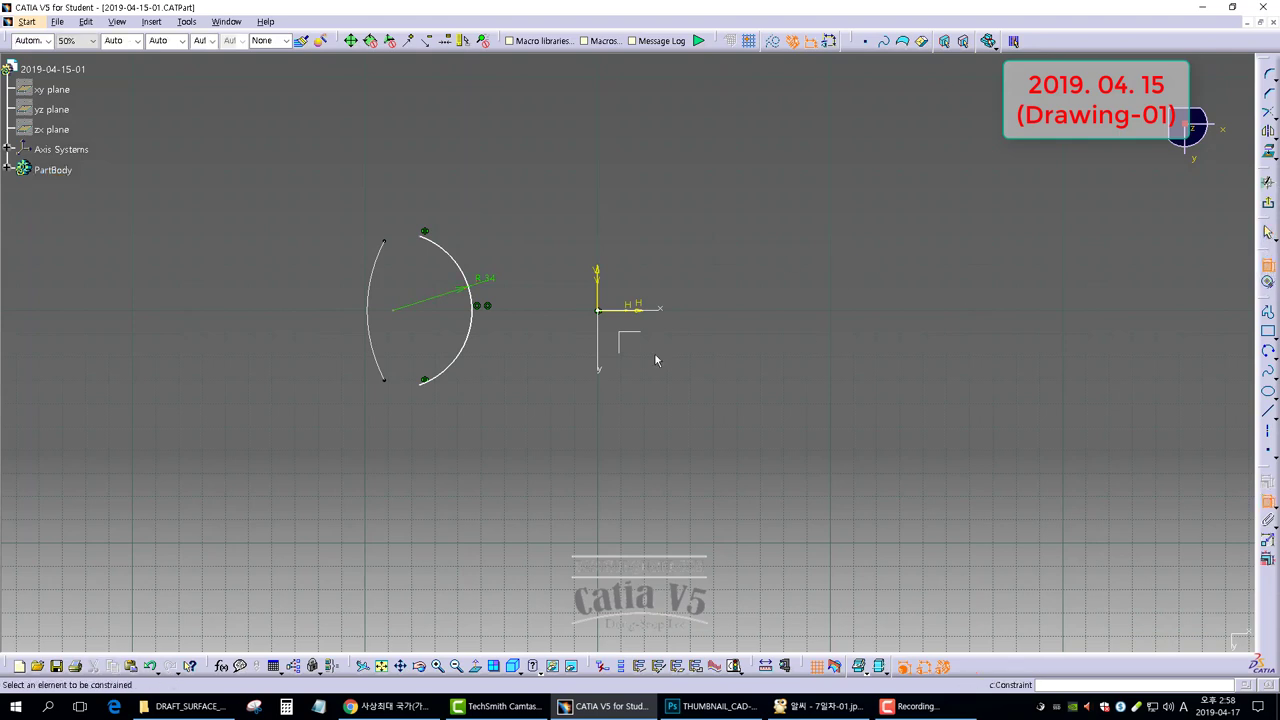
left_click(396, 313)
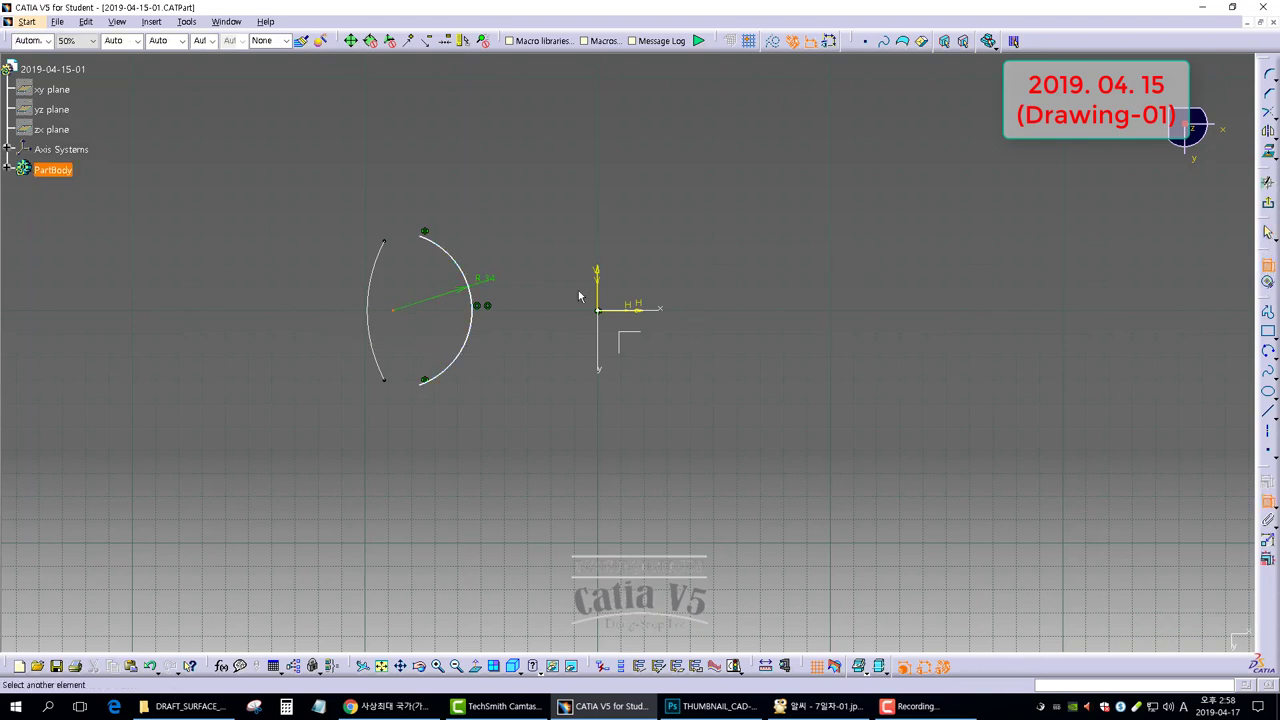
left_click(597, 288)
left_click(500, 169)
double_click(500, 167)
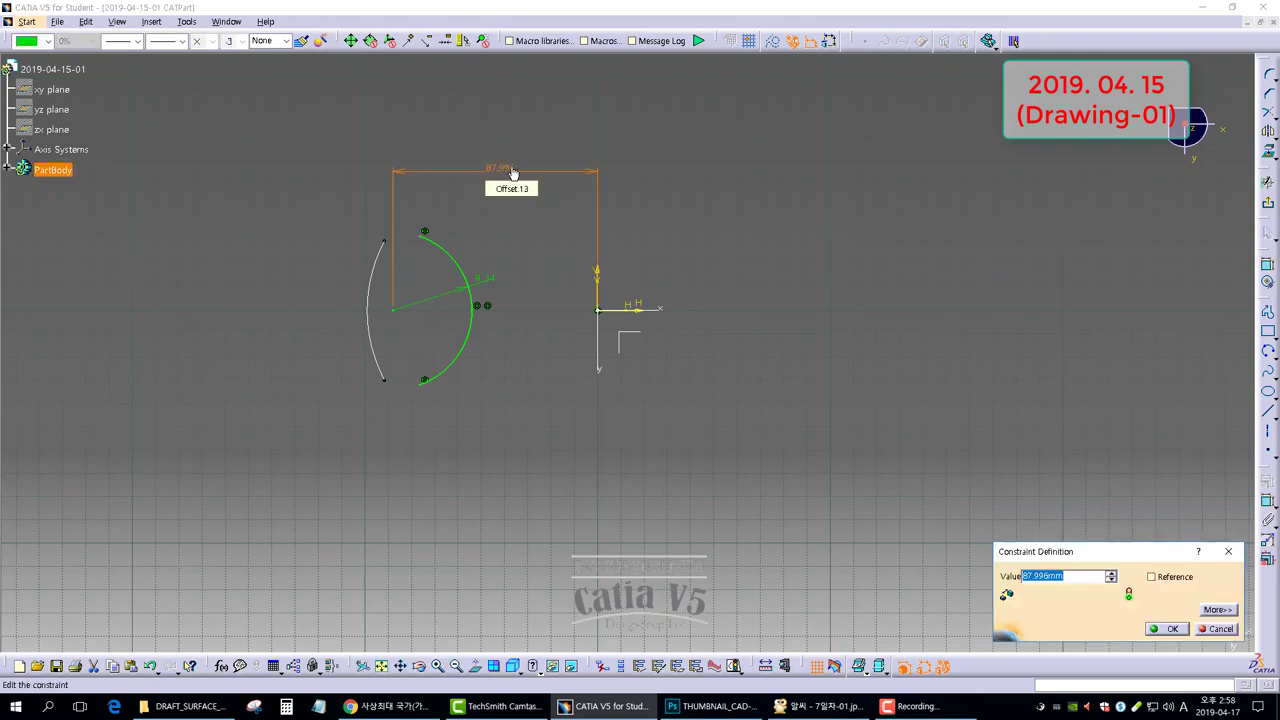
type("78")
key("Return")
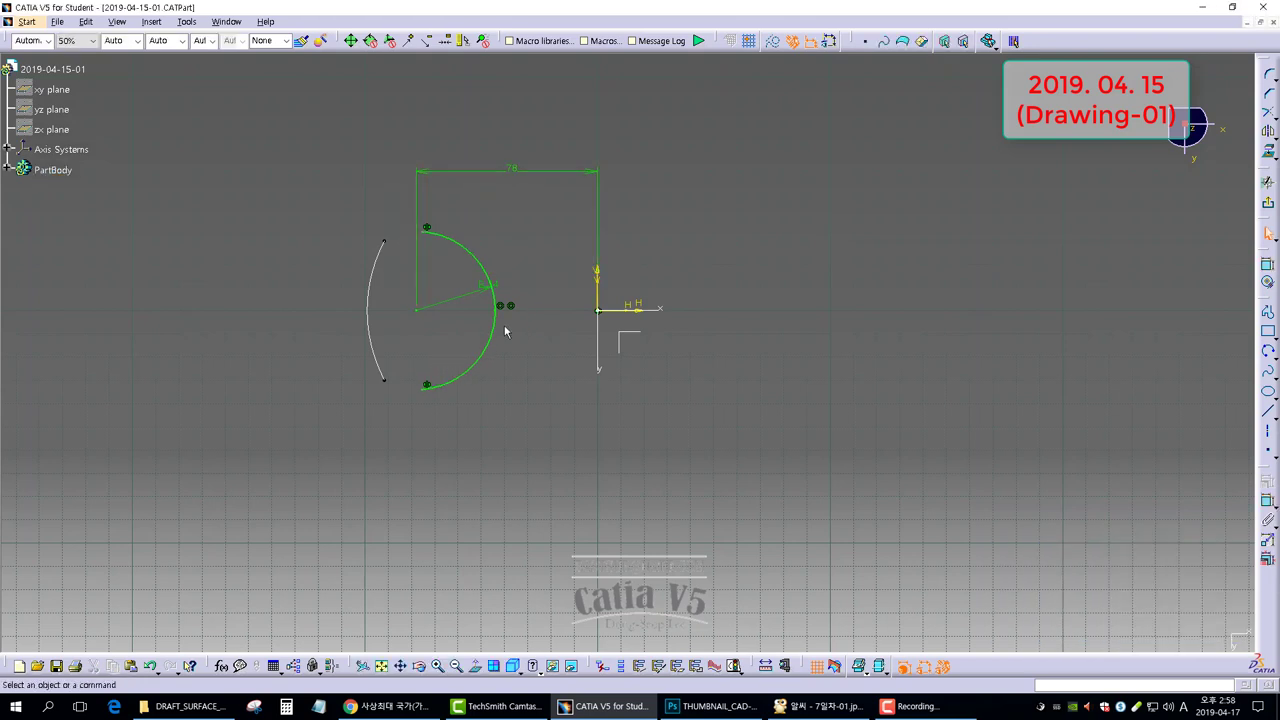
Shorten the 34 mm arc, set the vertical distance between its endpoints to 60 mm, and exit the sketch.
left_click_drag(429, 236, 456, 235)
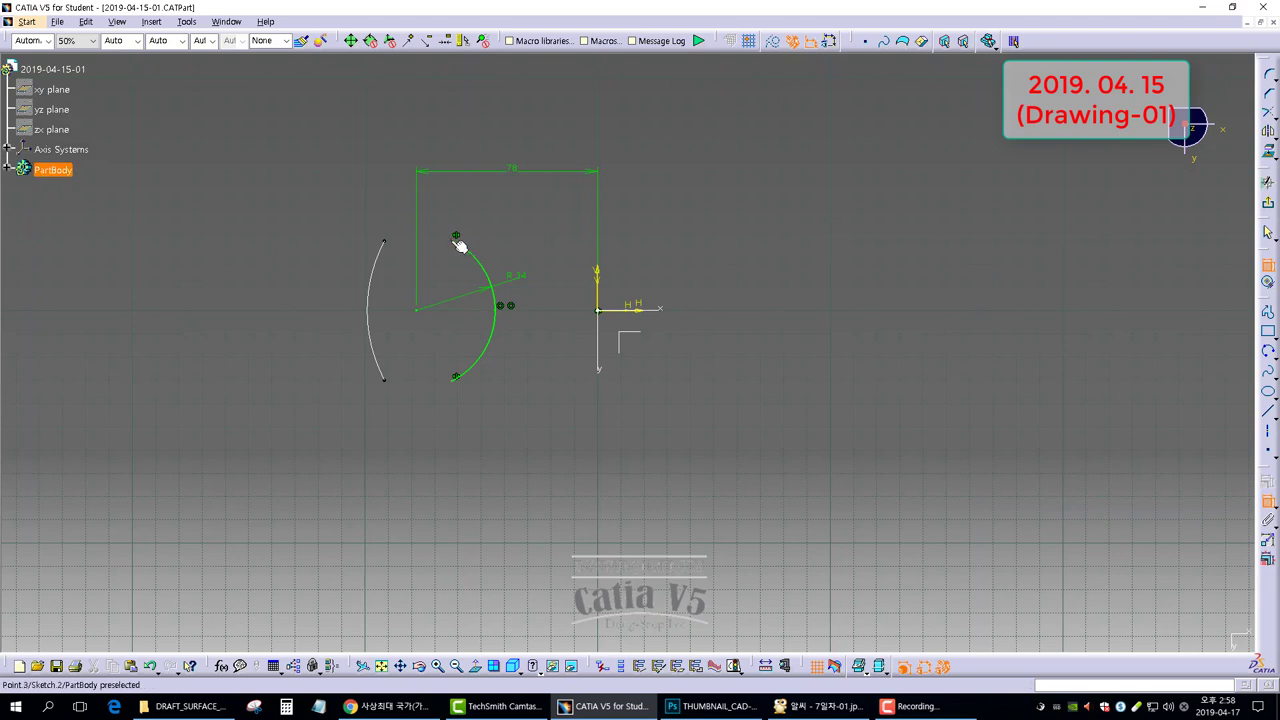
left_click(457, 241)
left_click(456, 379)
left_click(554, 316)
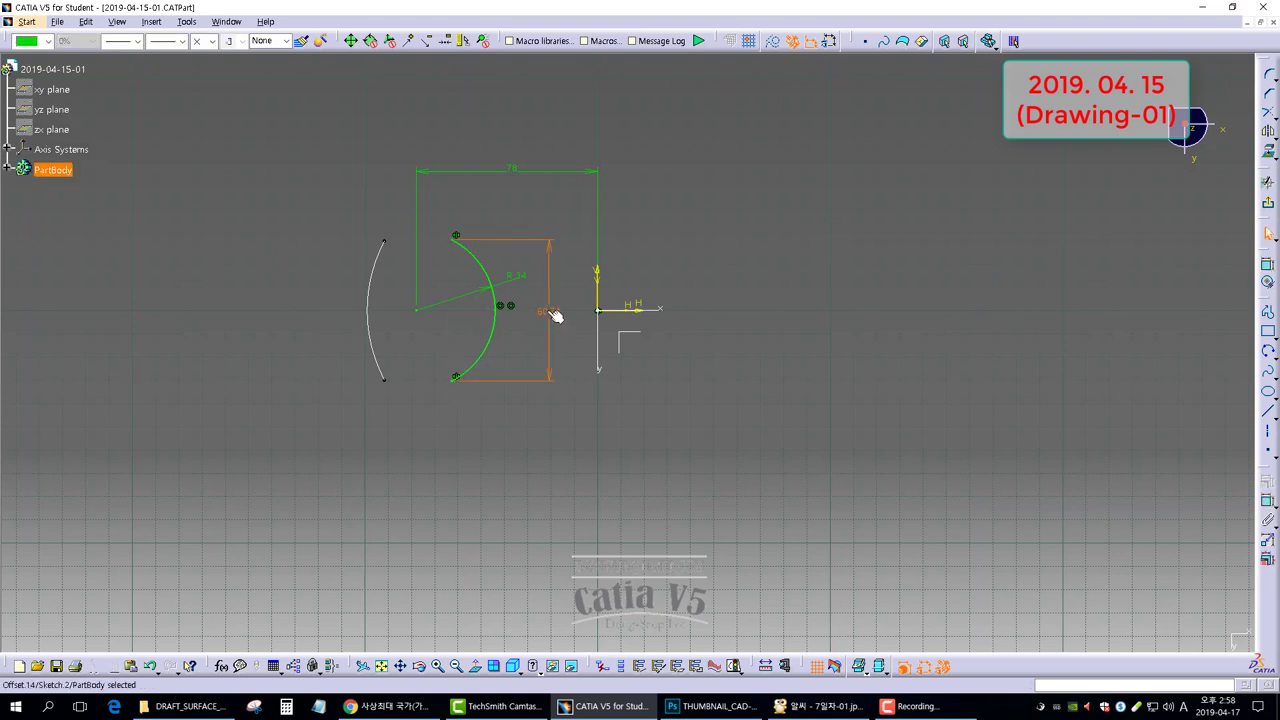
double_click(548, 313)
type("60")
key("Return")
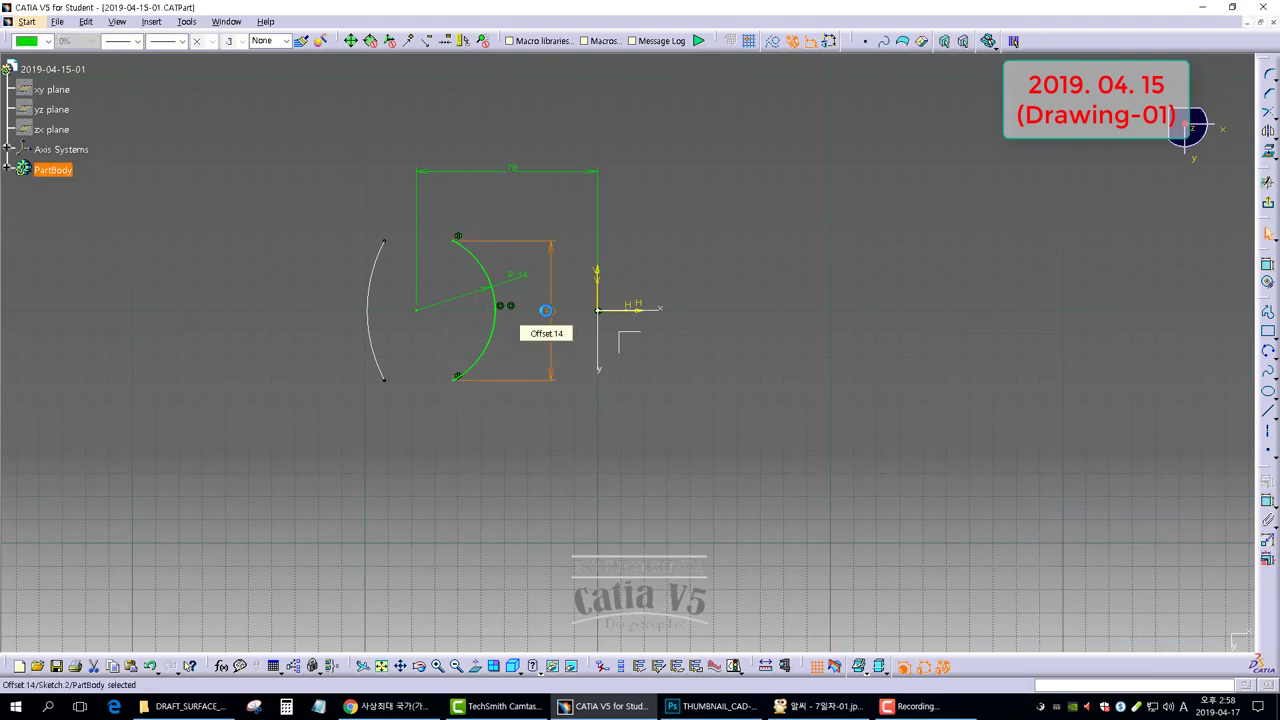
left_click(732, 356)
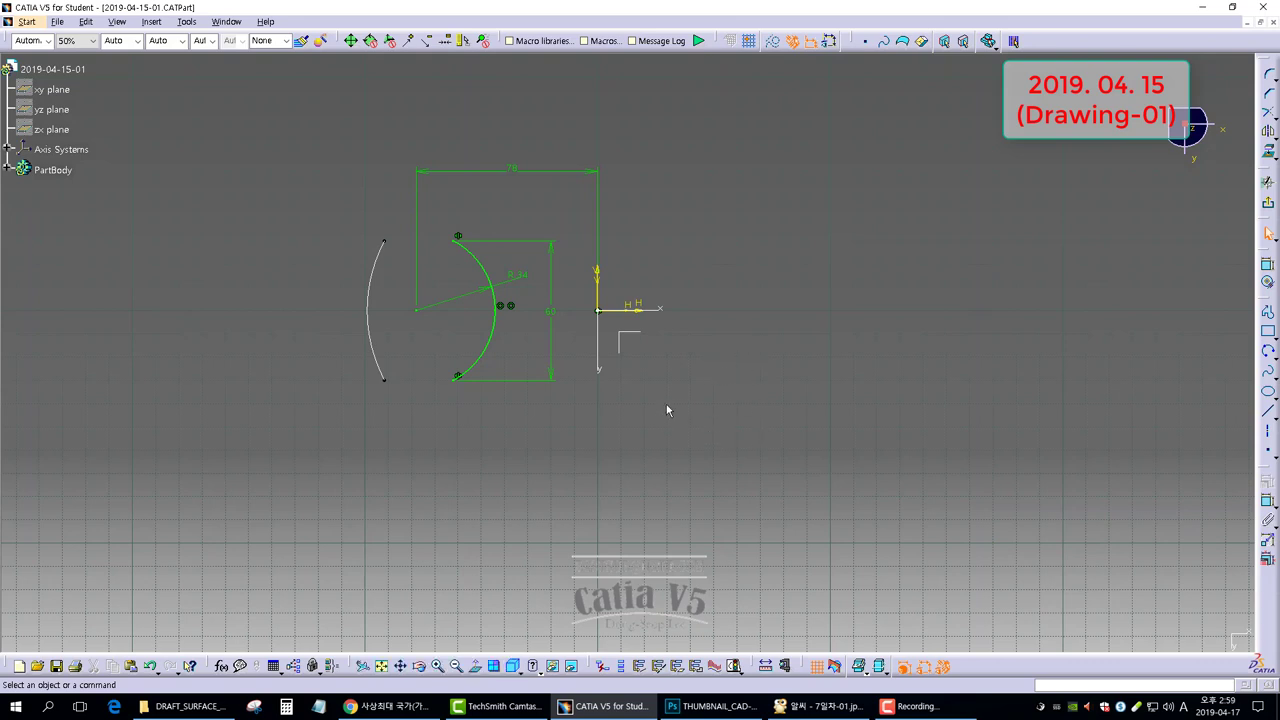
middle_click_drag(666, 404, 606, 405)
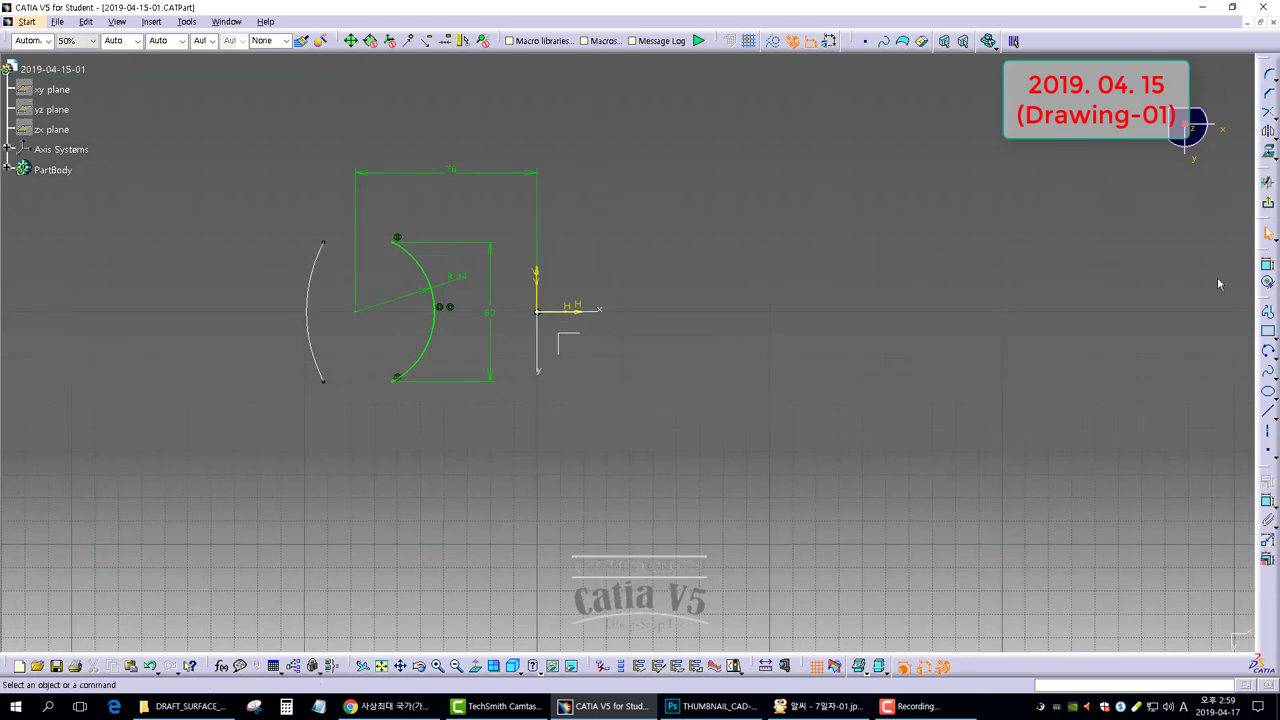
left_click(1267, 202)
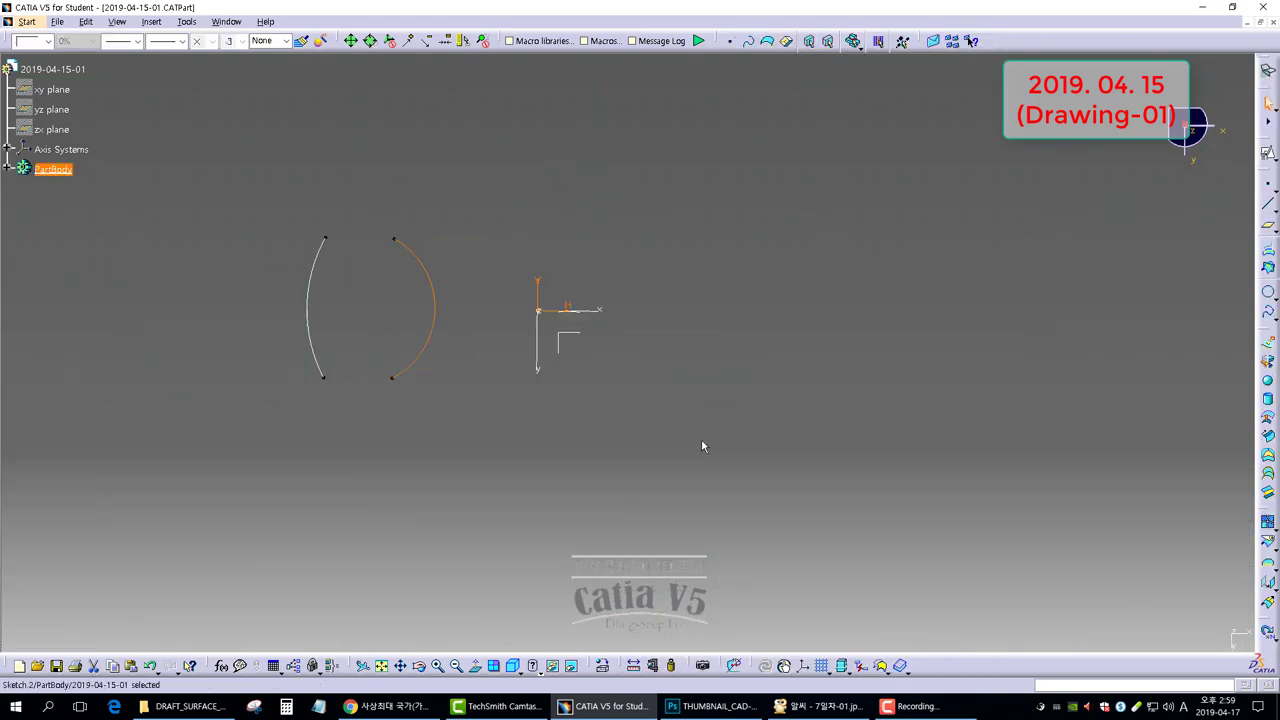
left_click(701, 446)
Open a third positioned sketch on the absolute axis system's XY plane with the V direction reversed.
left_click(1268, 155)
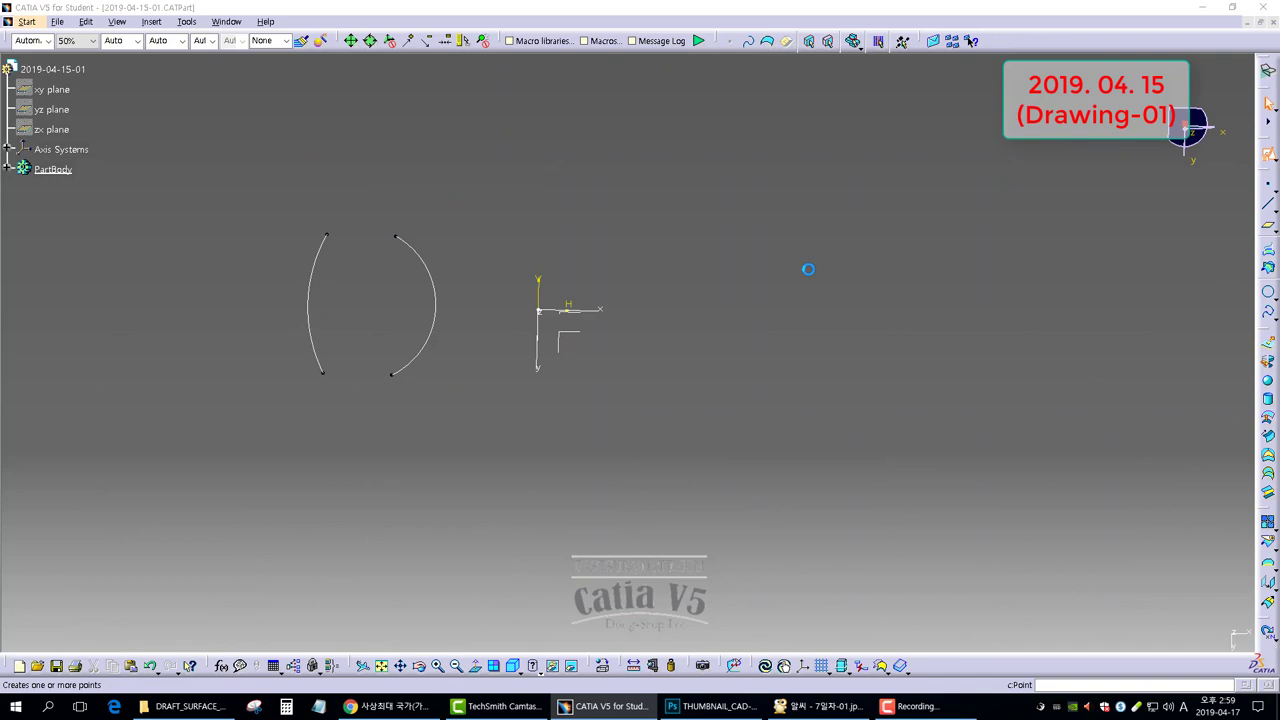
left_click(569, 338)
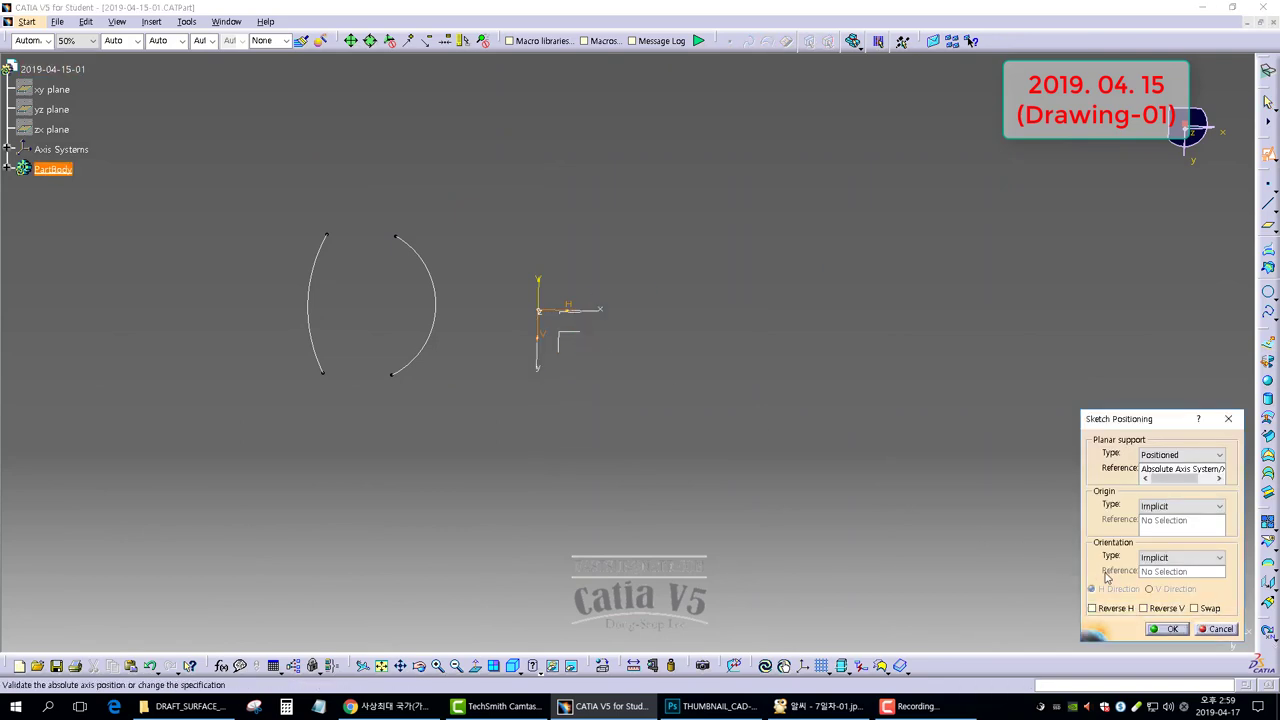
left_click(1166, 608)
left_click(1172, 629)
Draw a three-point arc of about 50 mm radius on the positive X side, bulging away from the origin.
left_click(1268, 352)
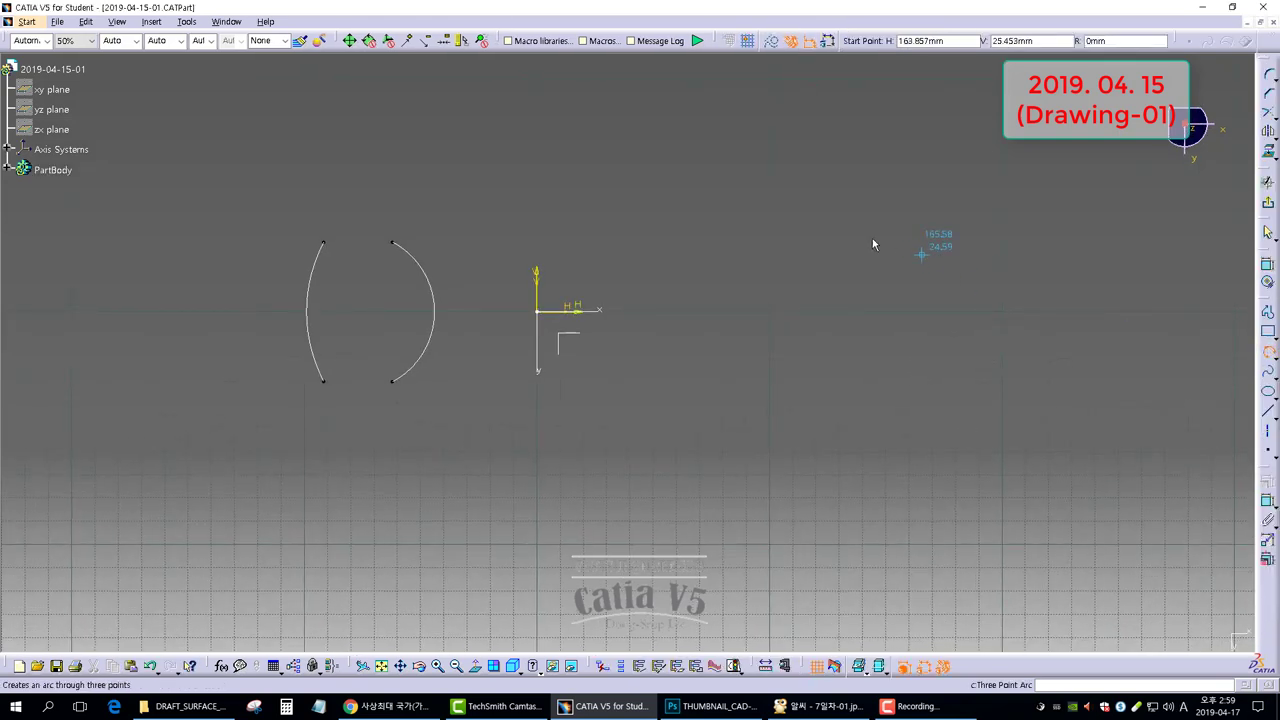
left_click(823, 222)
left_click(858, 310)
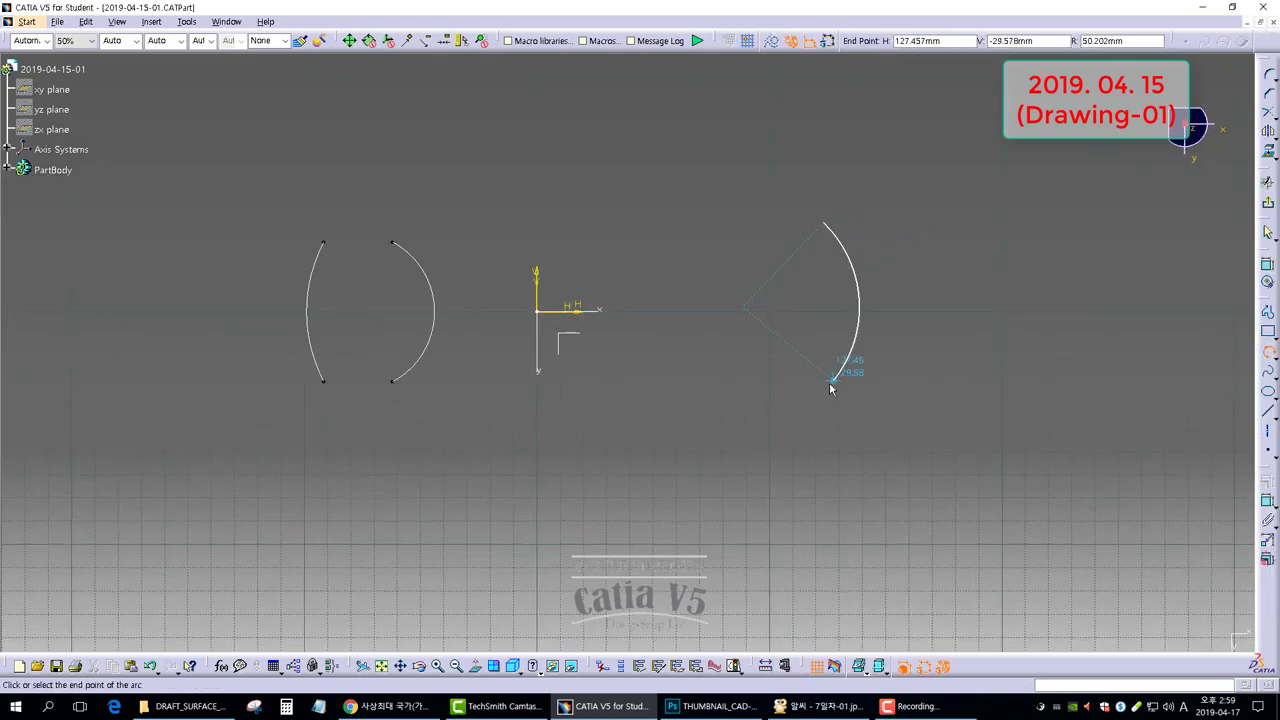
left_click(828, 388)
Make the endpoints of the positive-X arc symmetric about the horizontal axis.
left_click(1268, 265)
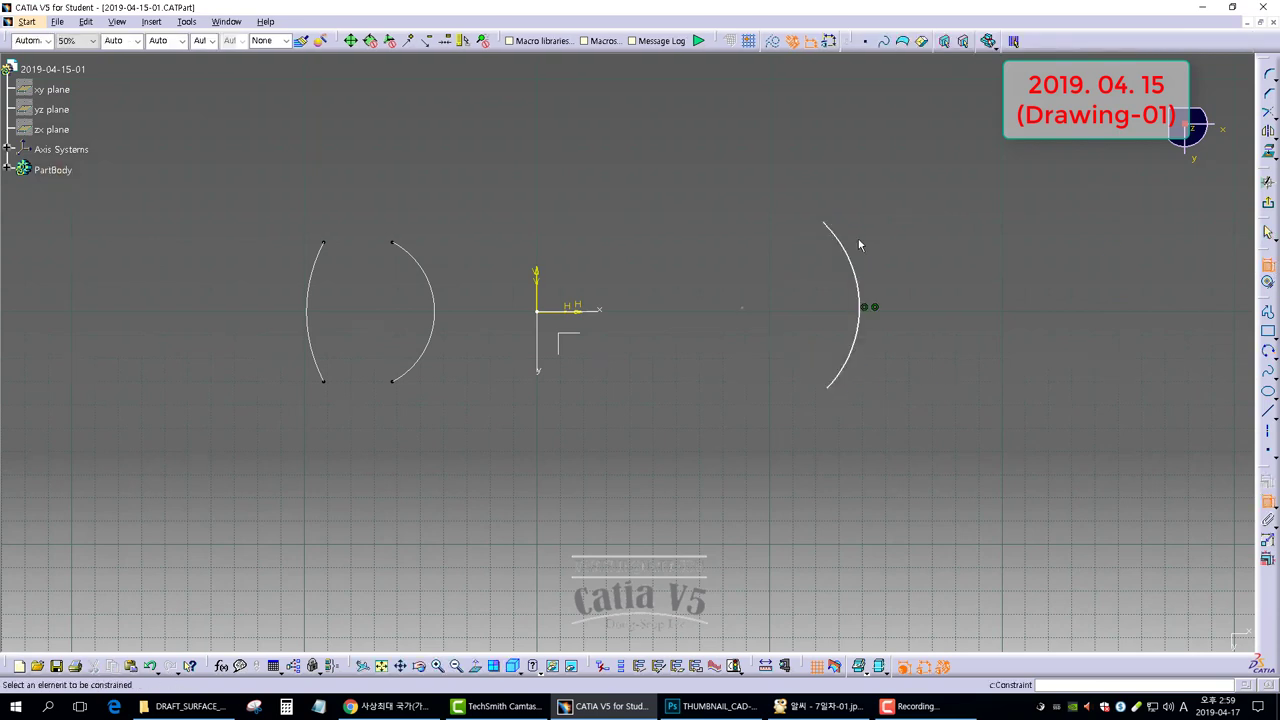
left_click(826, 225)
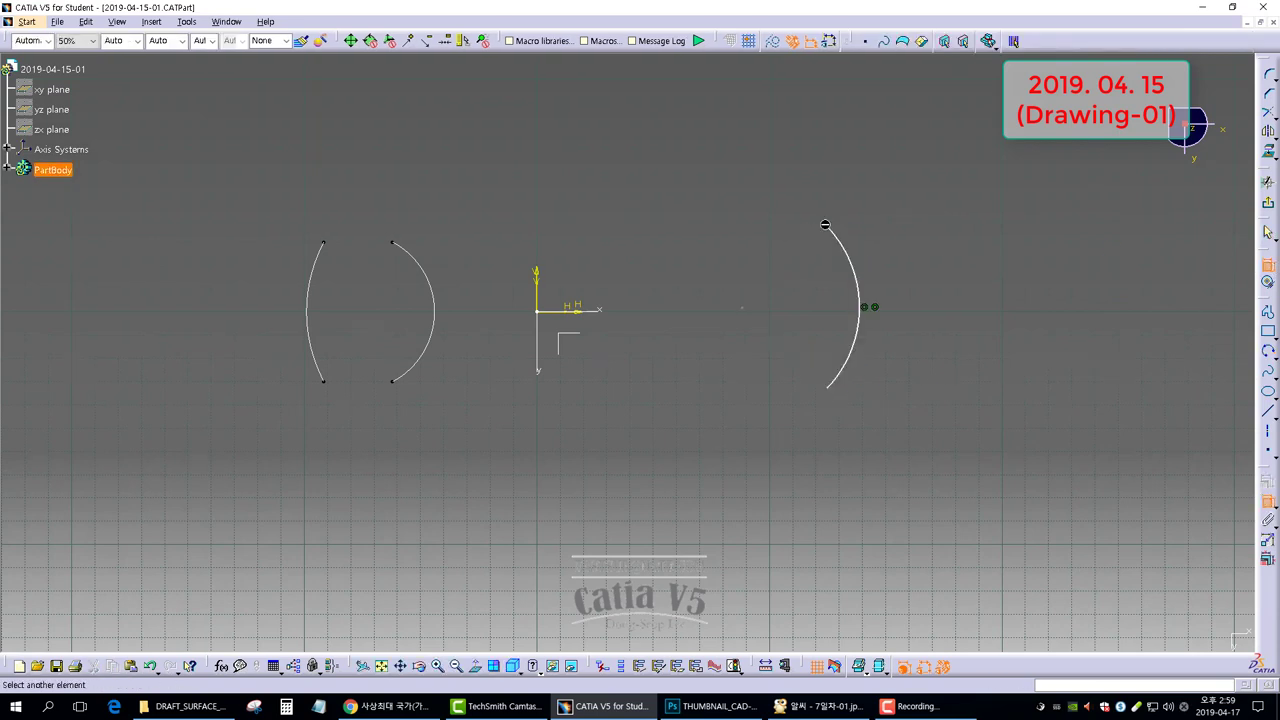
left_click(833, 388)
right_click(787, 273)
left_click(830, 393)
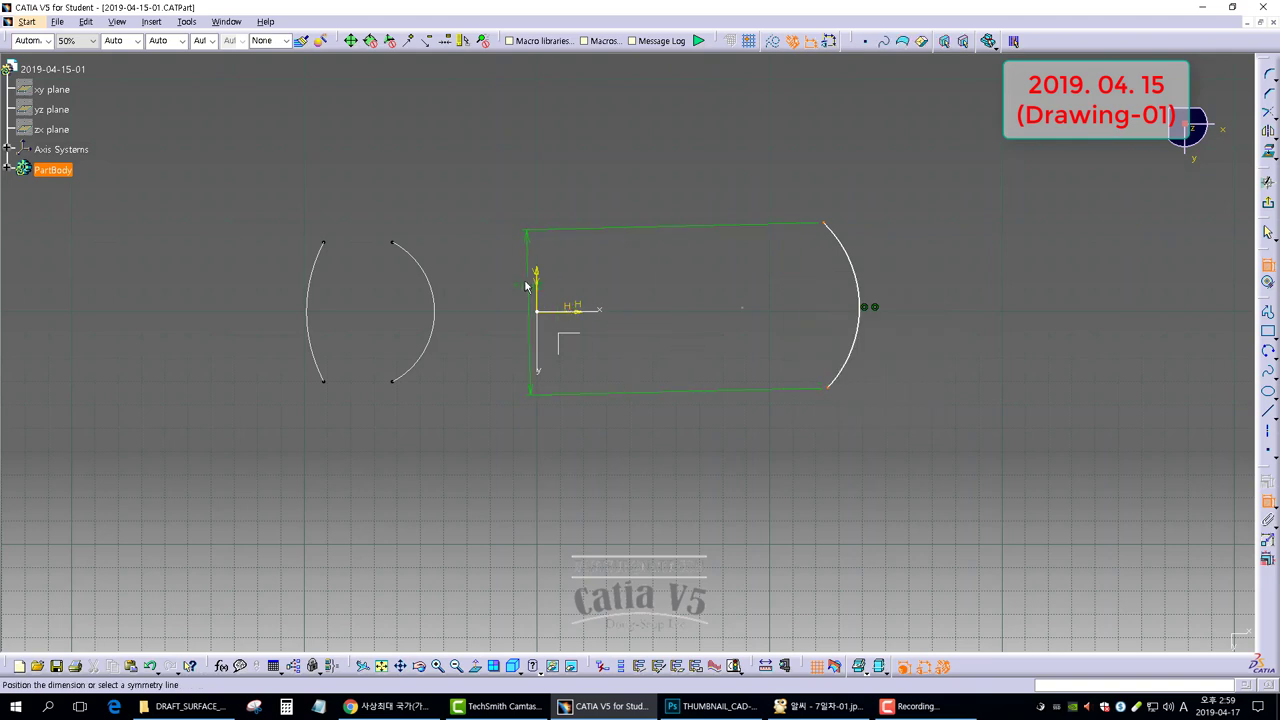
key("Escape")
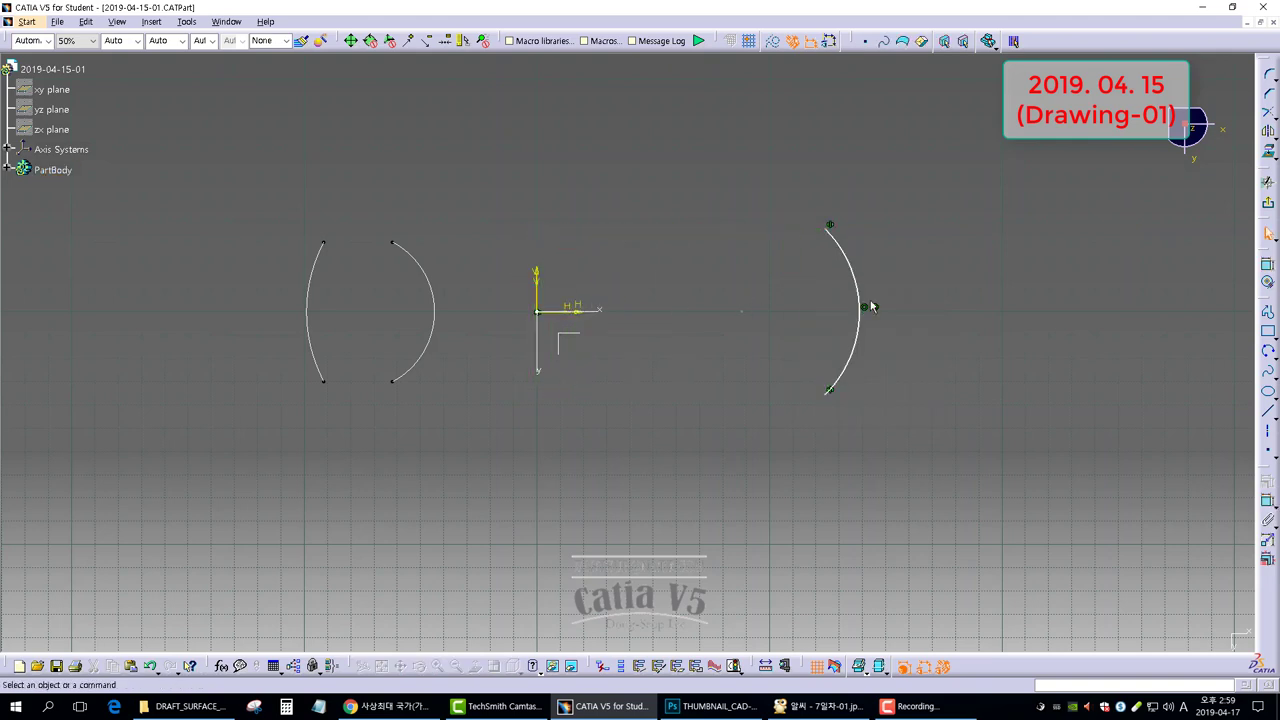
Dimension the radius of the positive-X arc and set it to 64 mm.
left_click(849, 254)
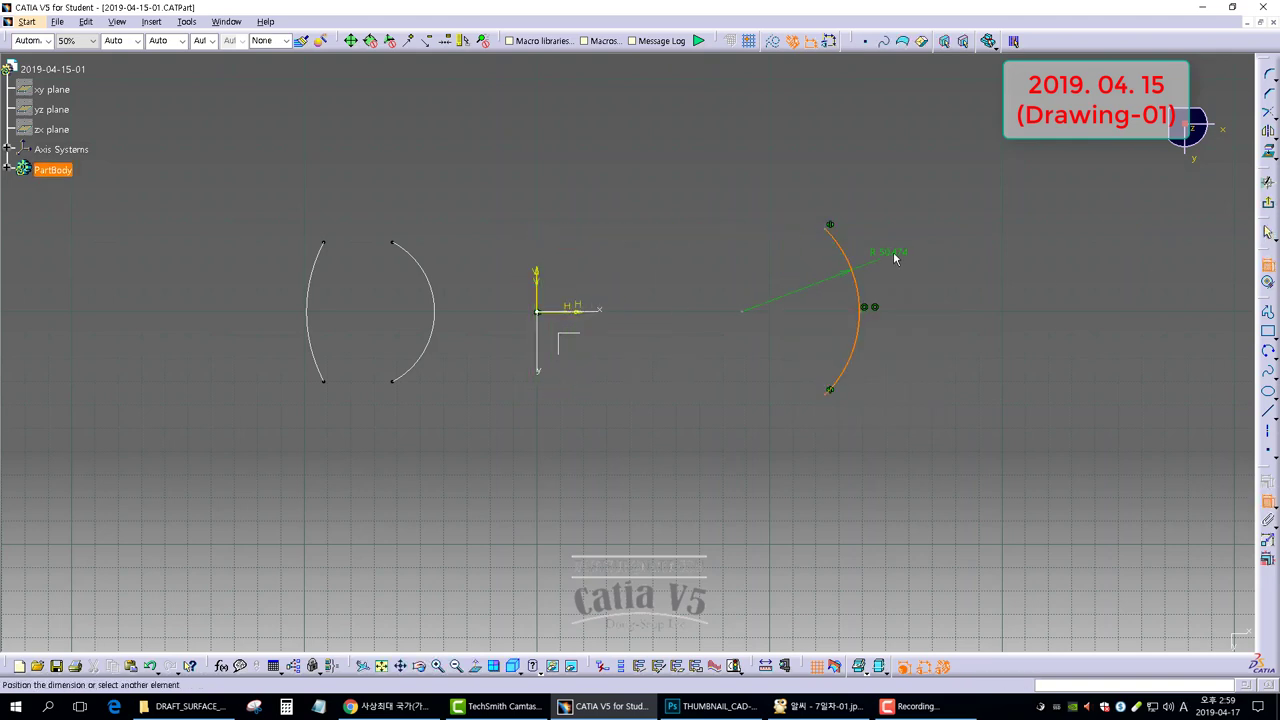
left_click(897, 251)
double_click(888, 250)
type("64")
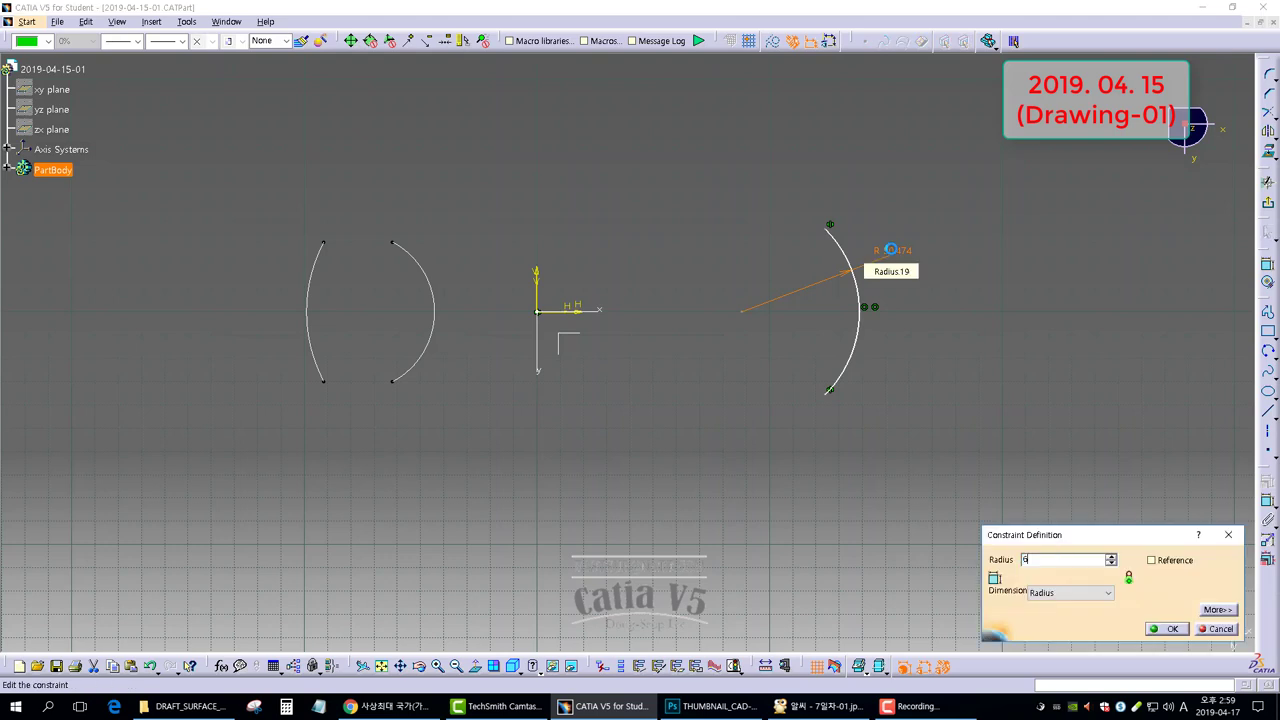
key("Return")
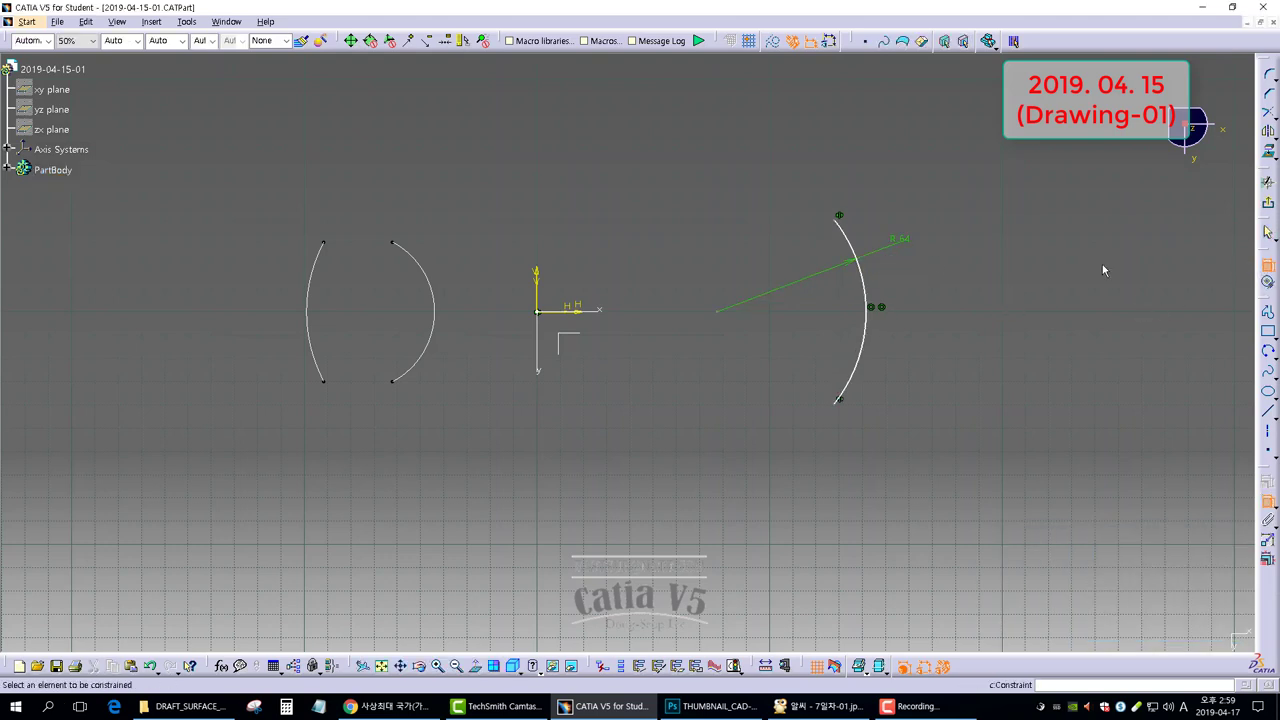
Dimension the vertical distance between the 64 mm arc's endpoints and set it to 60 mm.
left_click(839, 216)
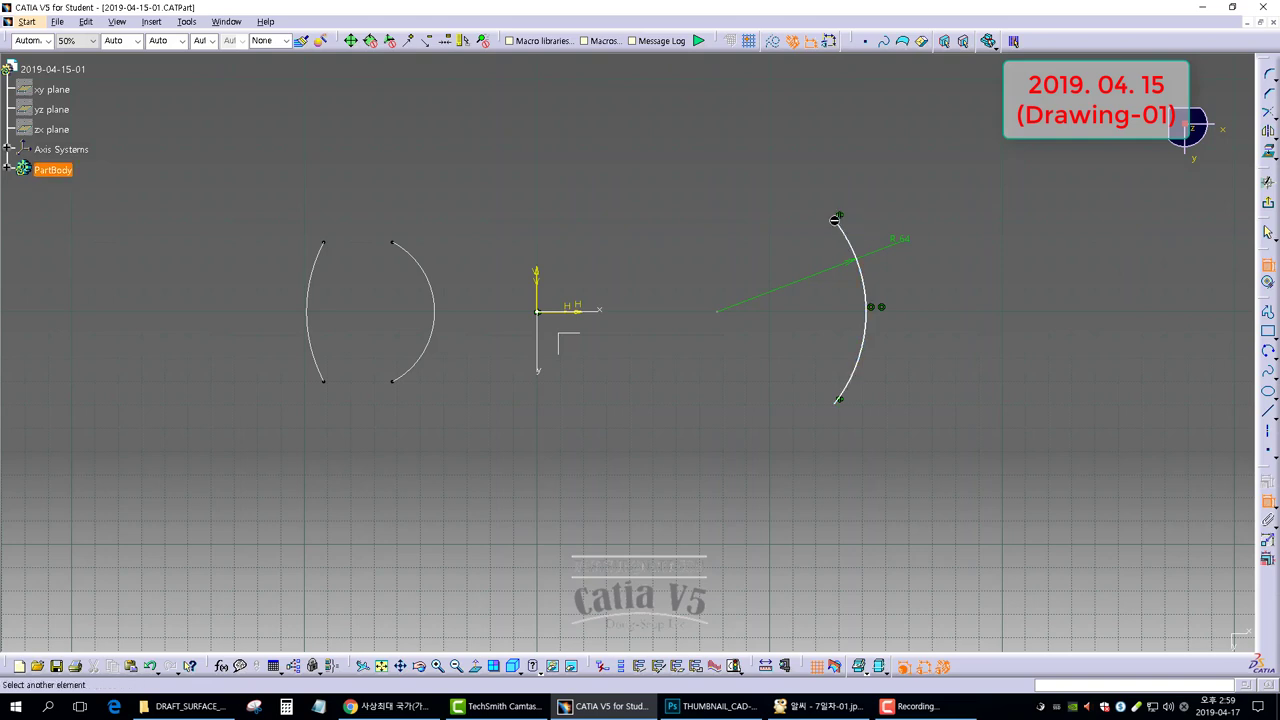
left_click(840, 400)
left_click(947, 307)
double_click(945, 298)
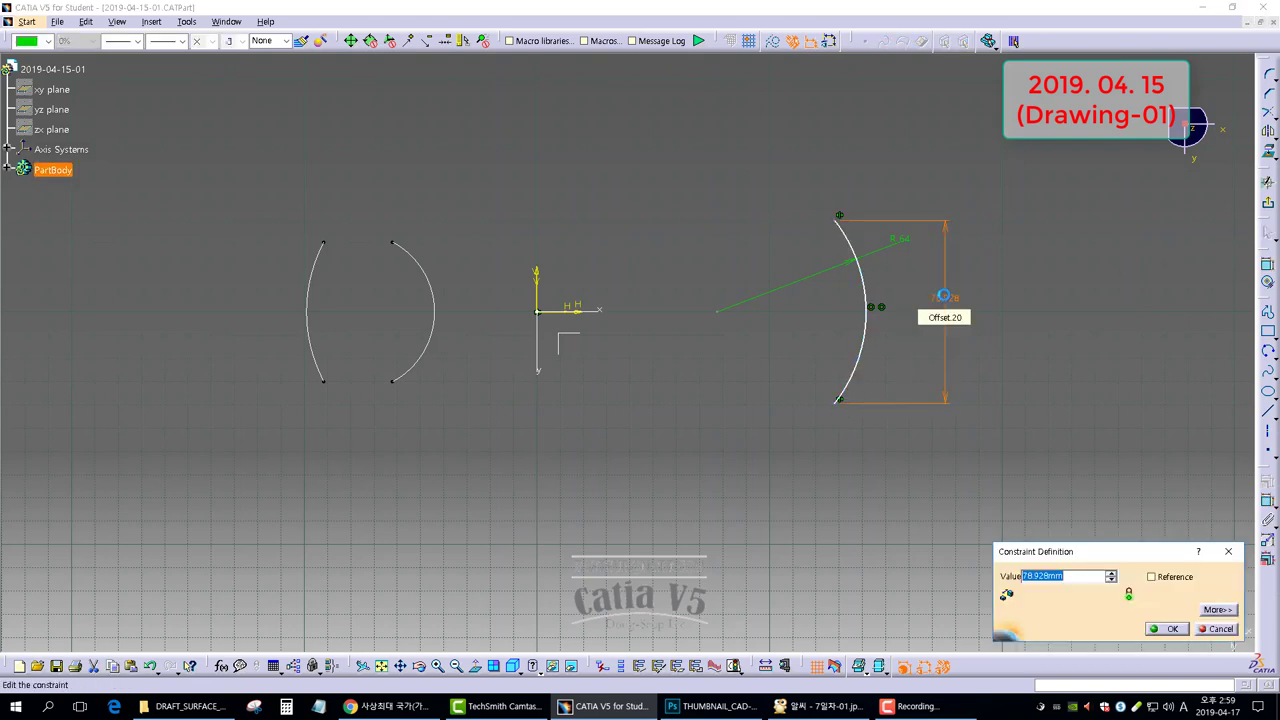
type("60")
key("Return")
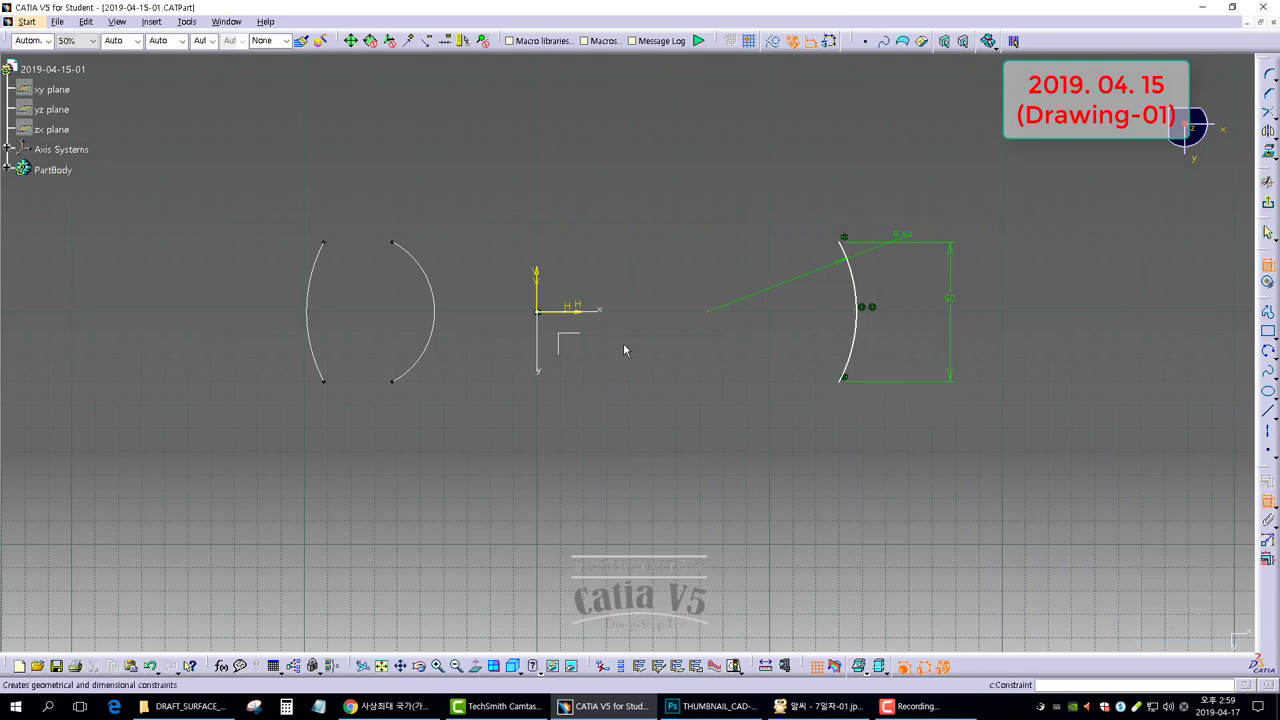
Set the horizontal distance between the outermost negative-X arc and the 64 mm arc to 198 mm, and exit the sketch.
left_click(317, 304)
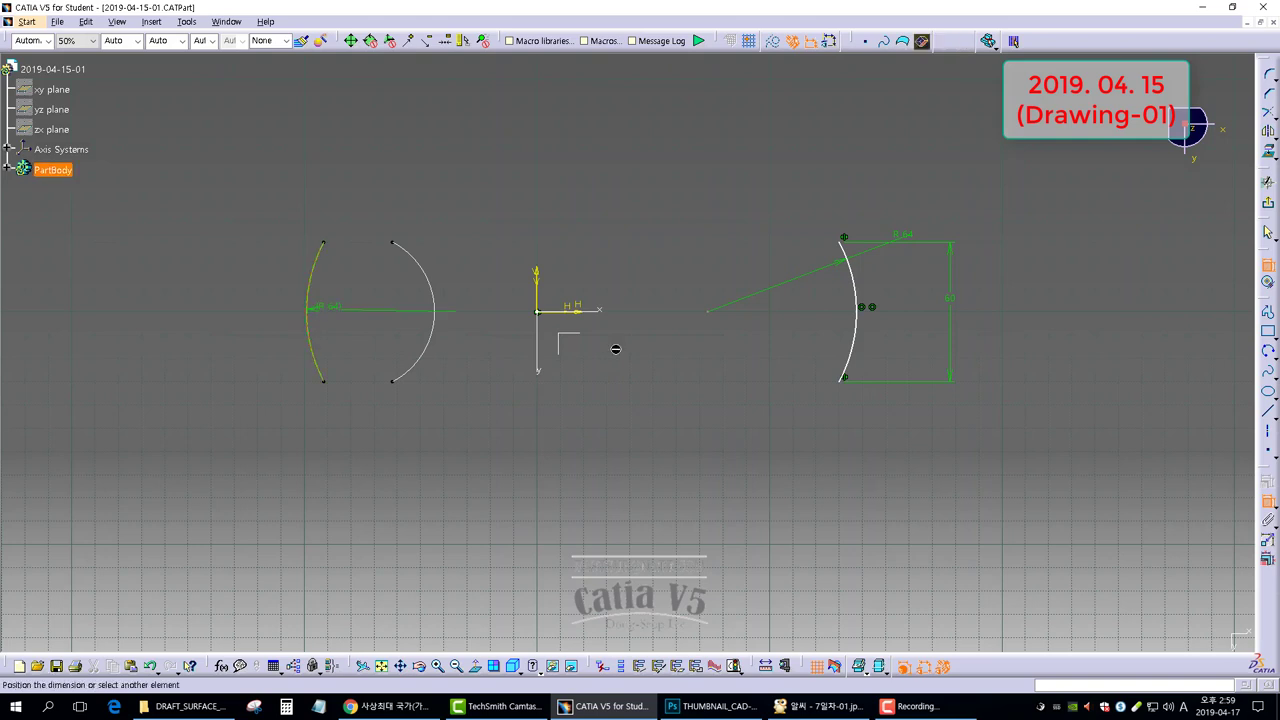
left_click(856, 332)
right_click(575, 441)
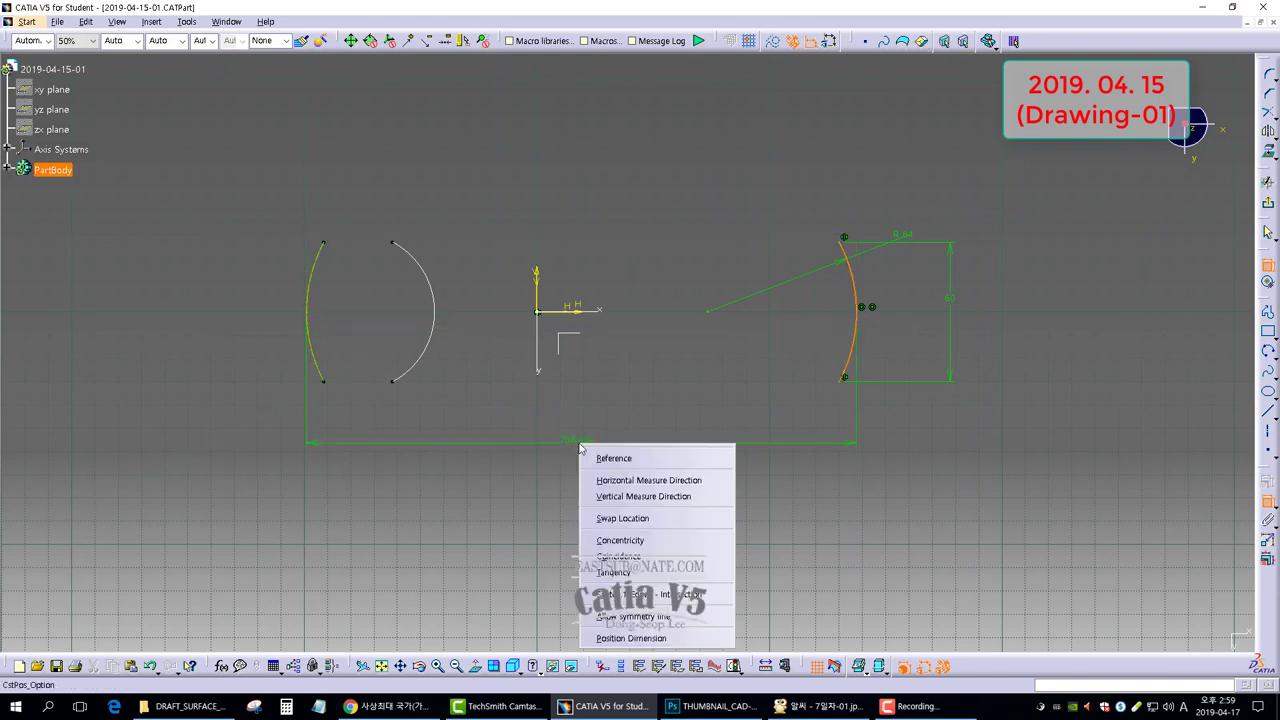
left_click(600, 479)
double_click(565, 430)
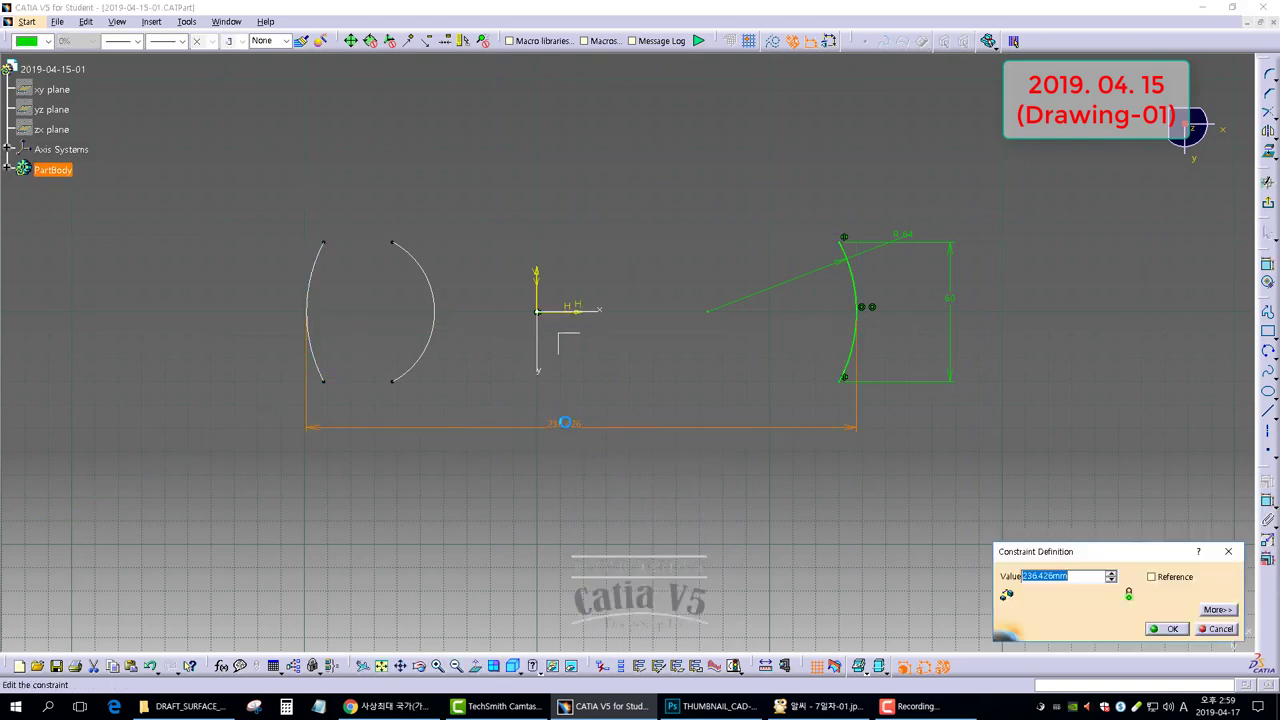
type("198")
key("Return")
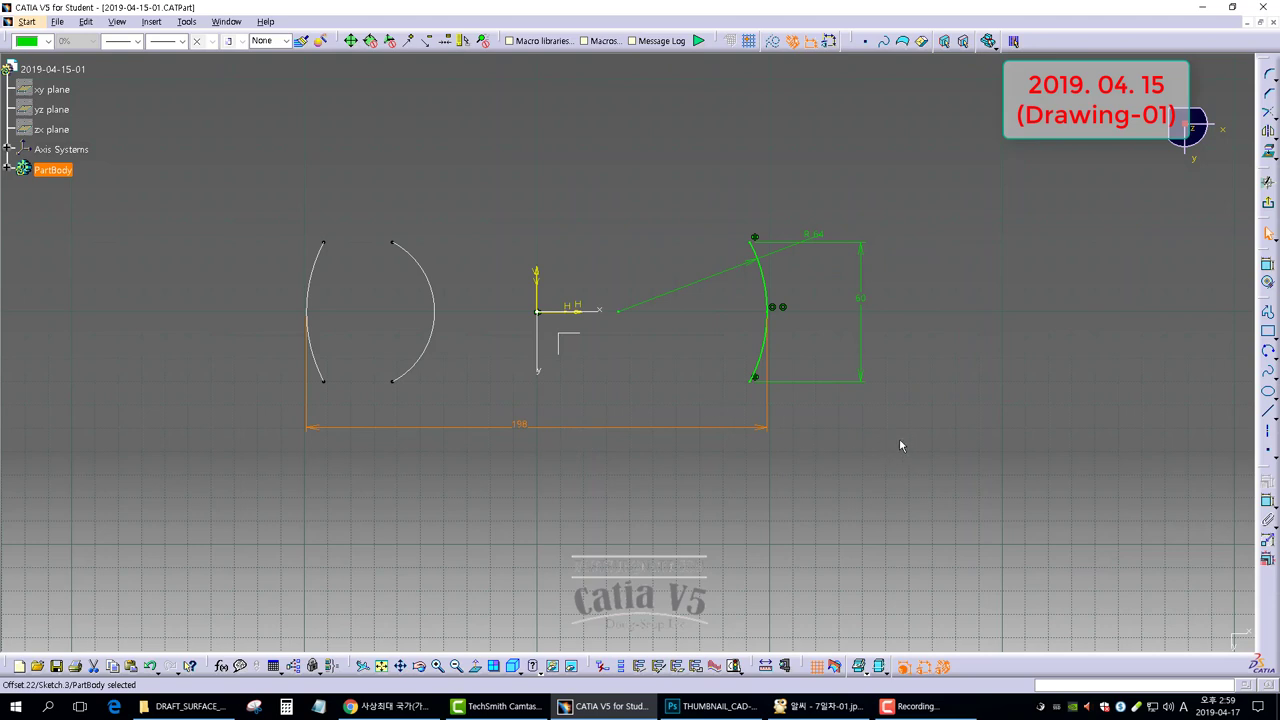
left_click(903, 446)
left_click(1268, 186)
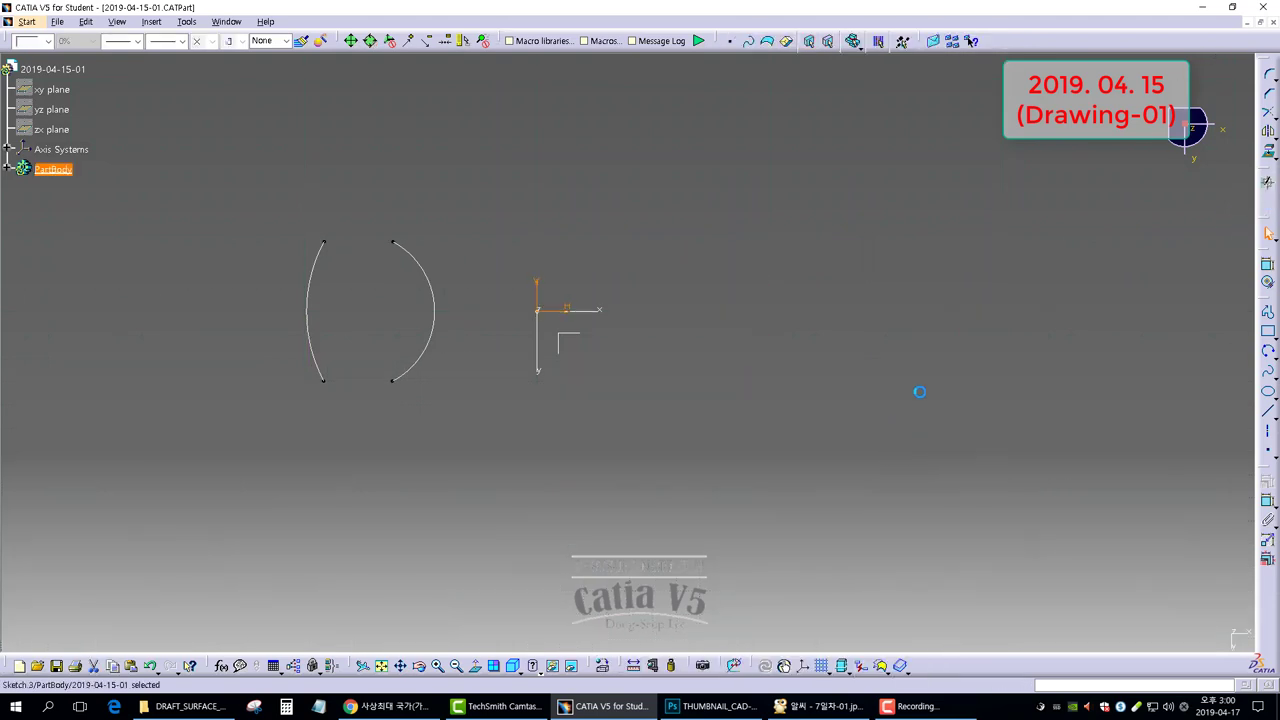
left_click(682, 476)
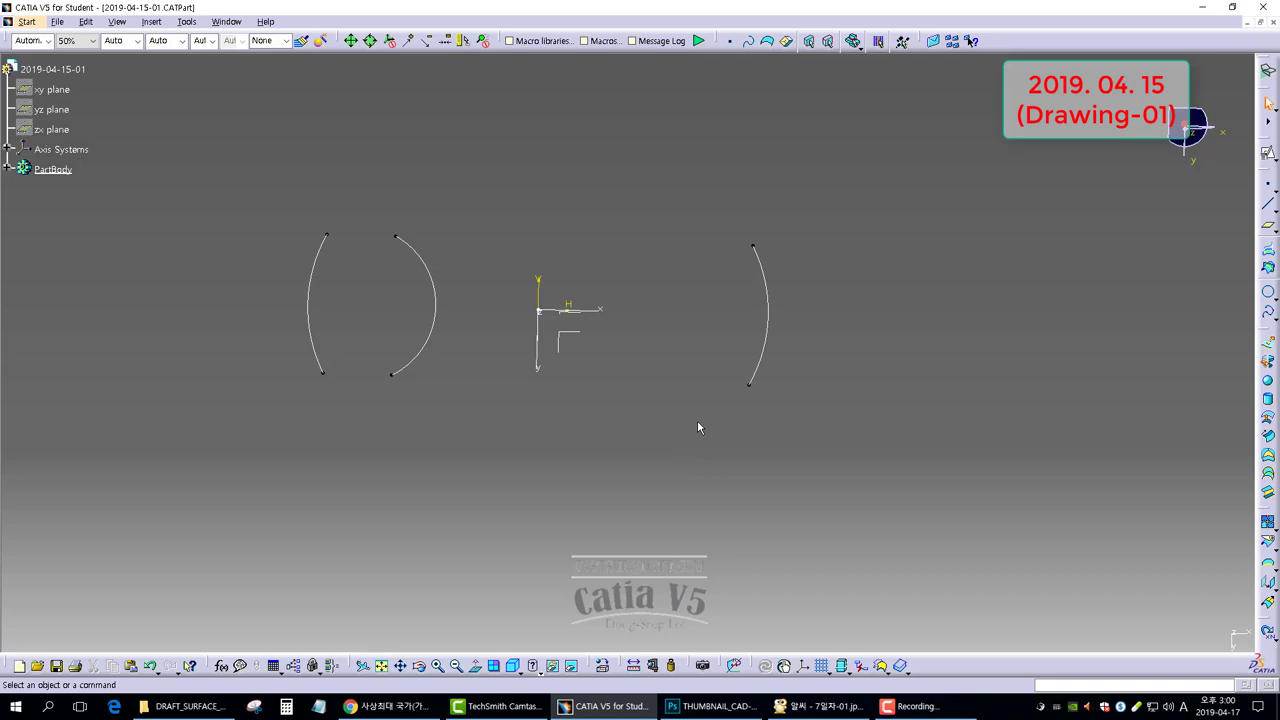
left_click(514, 667)
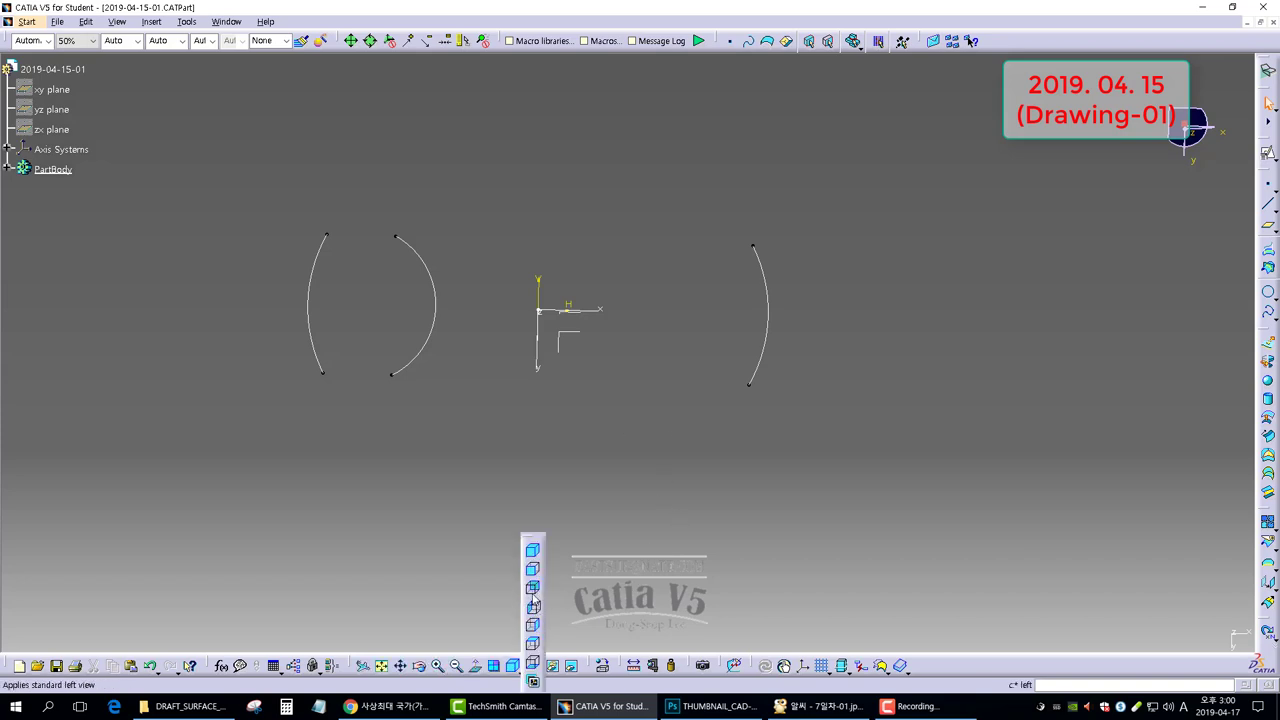
left_click(532, 549)
middle_click_drag(540, 491, 502, 174)
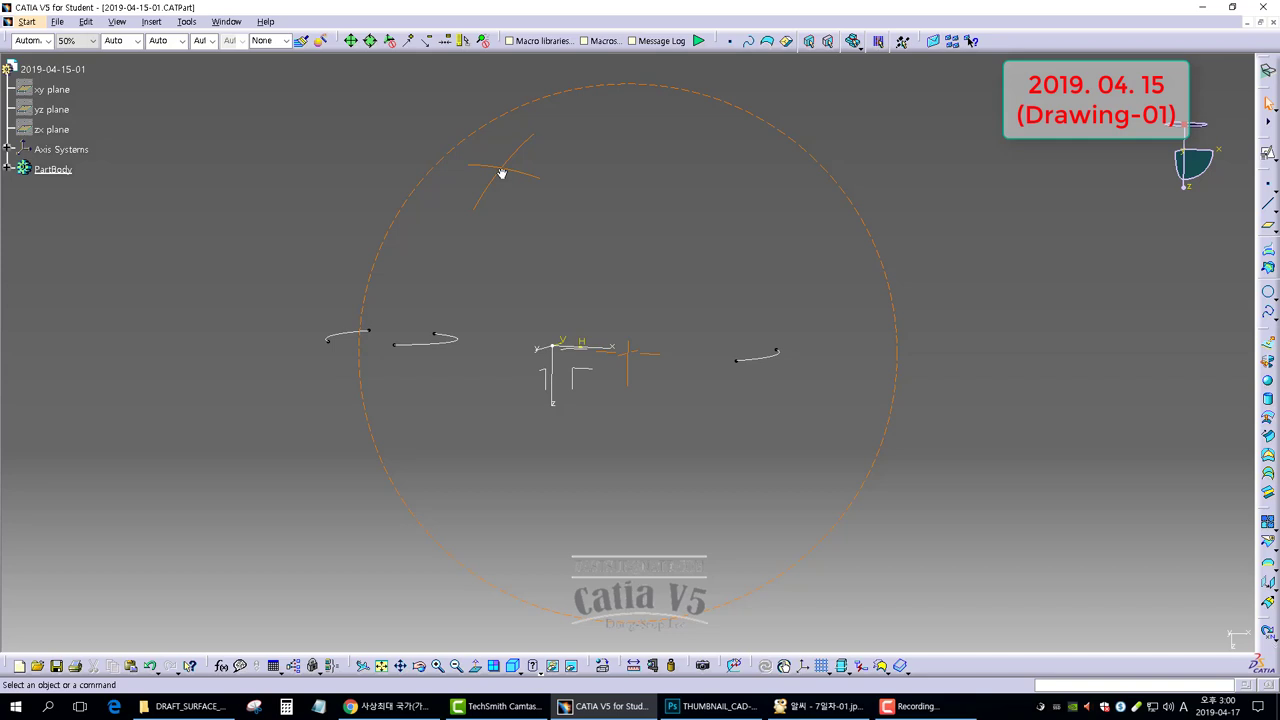
mouse_move(502, 174)
middle_mouse_down()
mouse_move(651, 309)
mouse_move(789, 263)
mouse_move(671, 391)
middle_mouse_up()
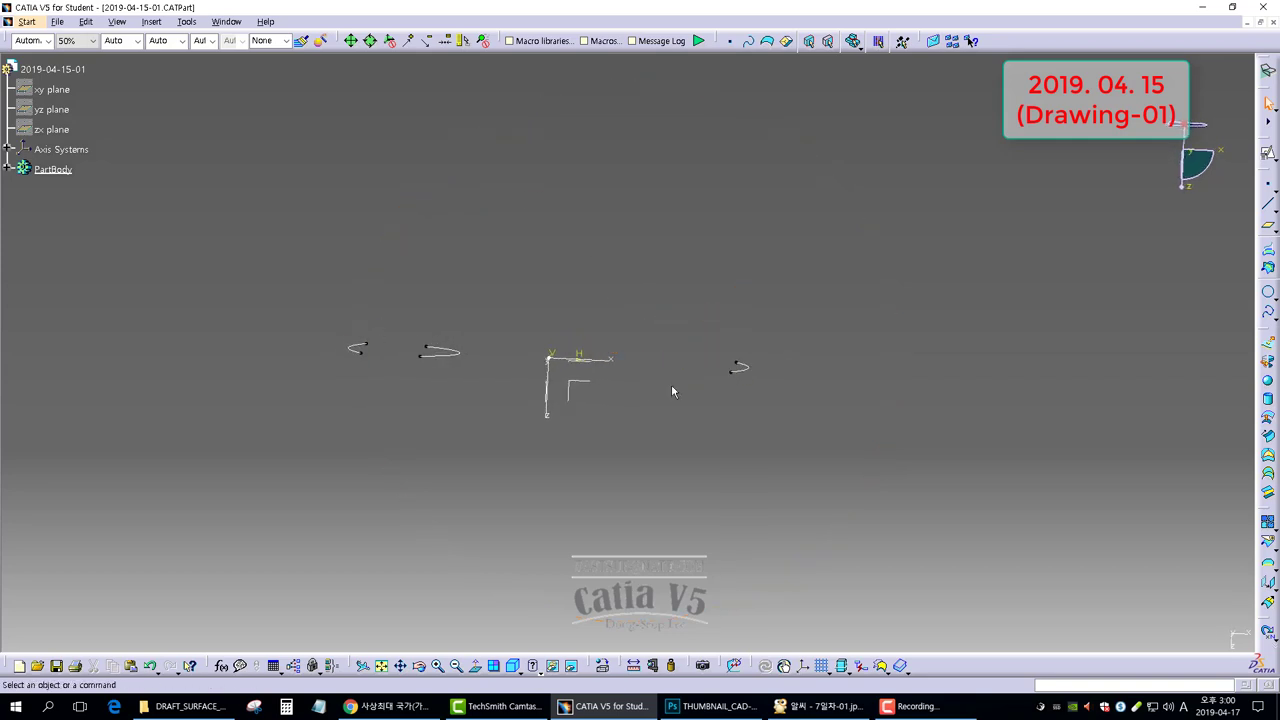
left_click(574, 390)
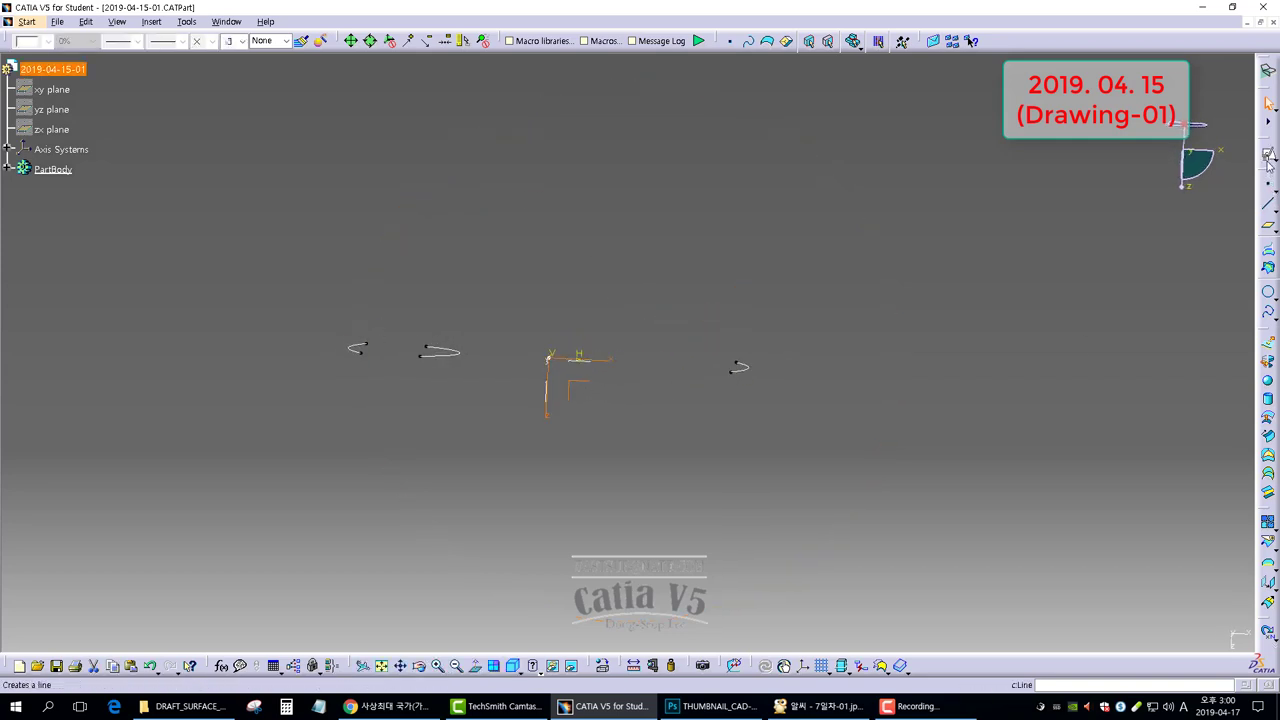
left_click(988, 368)
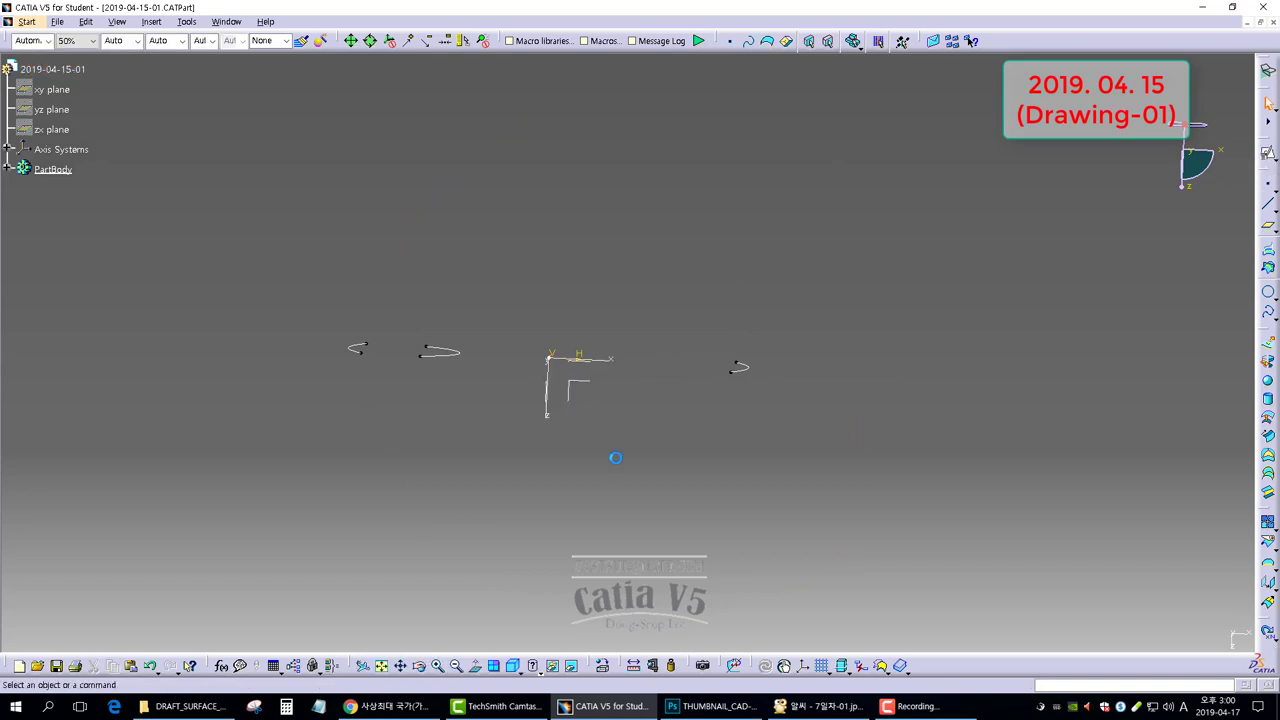
middle_click_drag(614, 457, 643, 431)
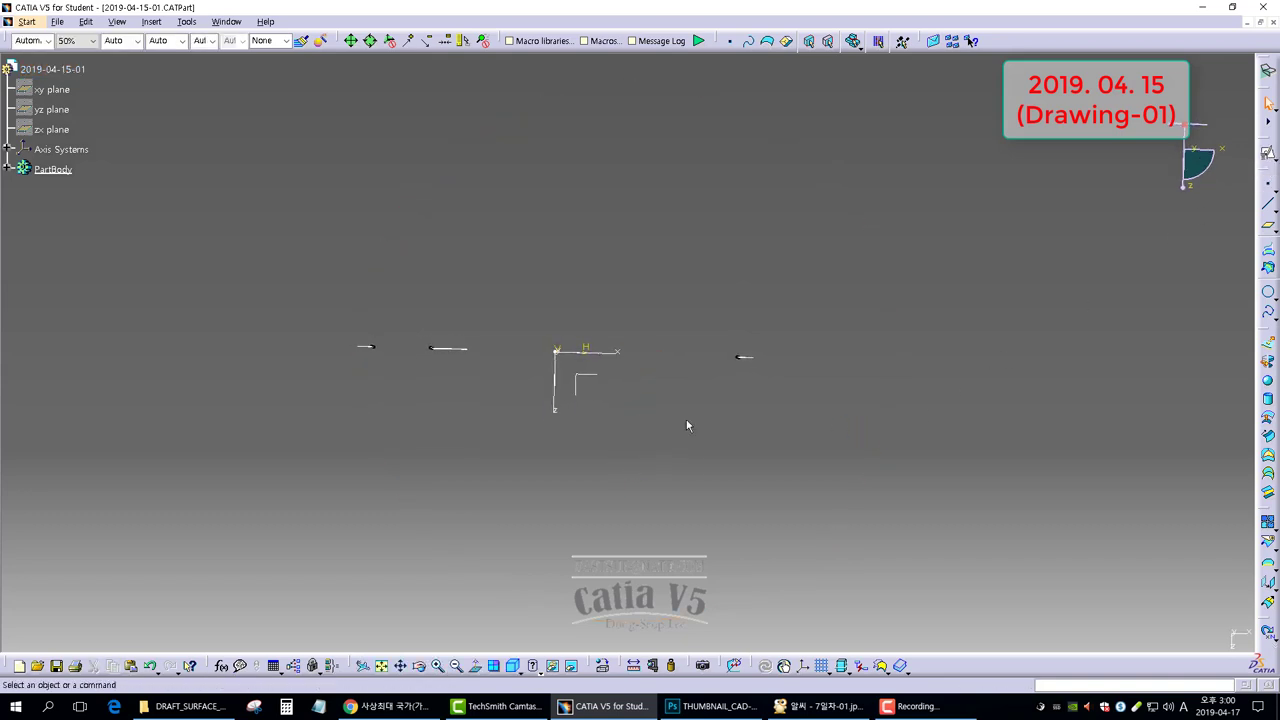
Start a sphere surface and create its centre point at X -74 mm, Y 0 mm, Z -84 mm.
left_click(1268, 381)
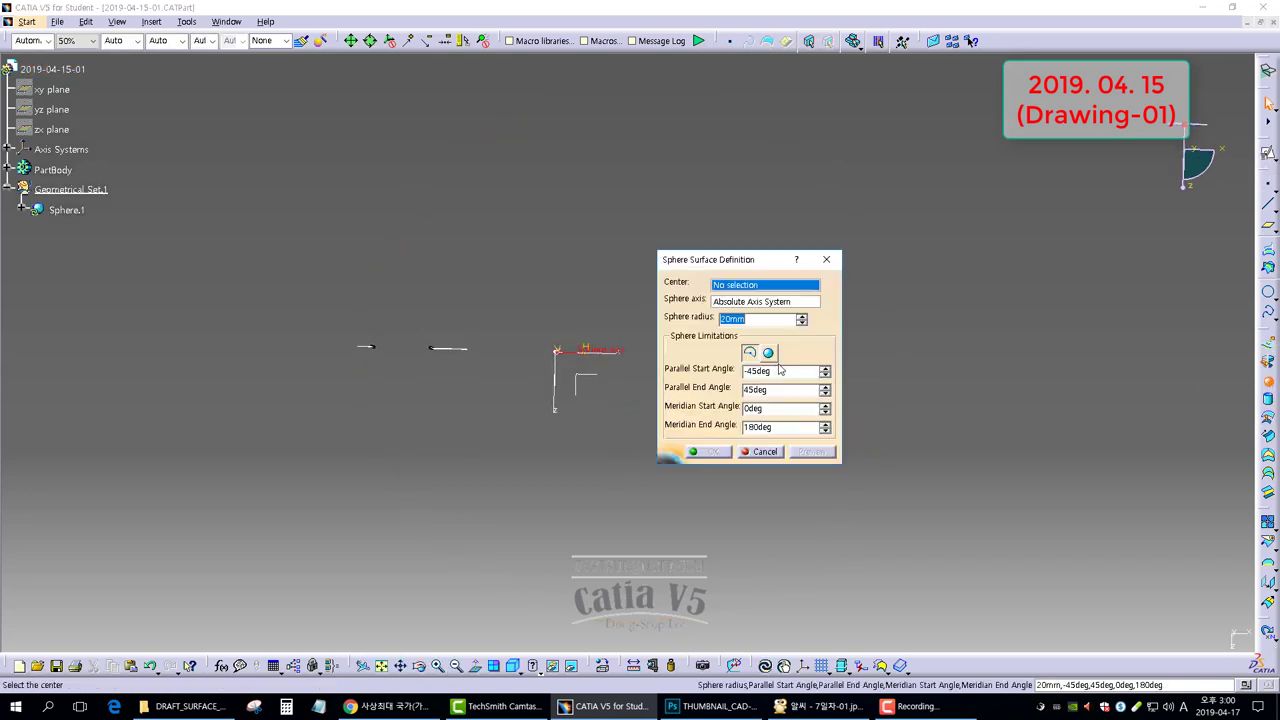
right_click(748, 287)
left_click(785, 296)
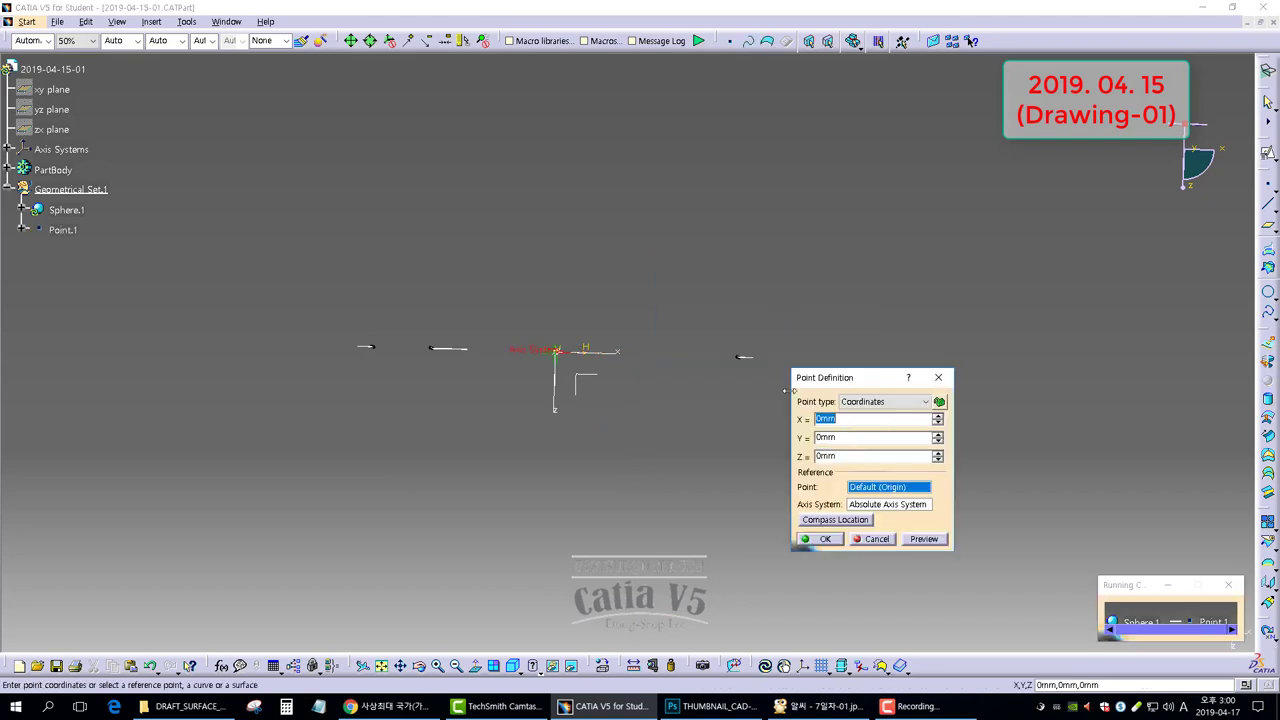
left_click_drag(830, 378, 824, 182)
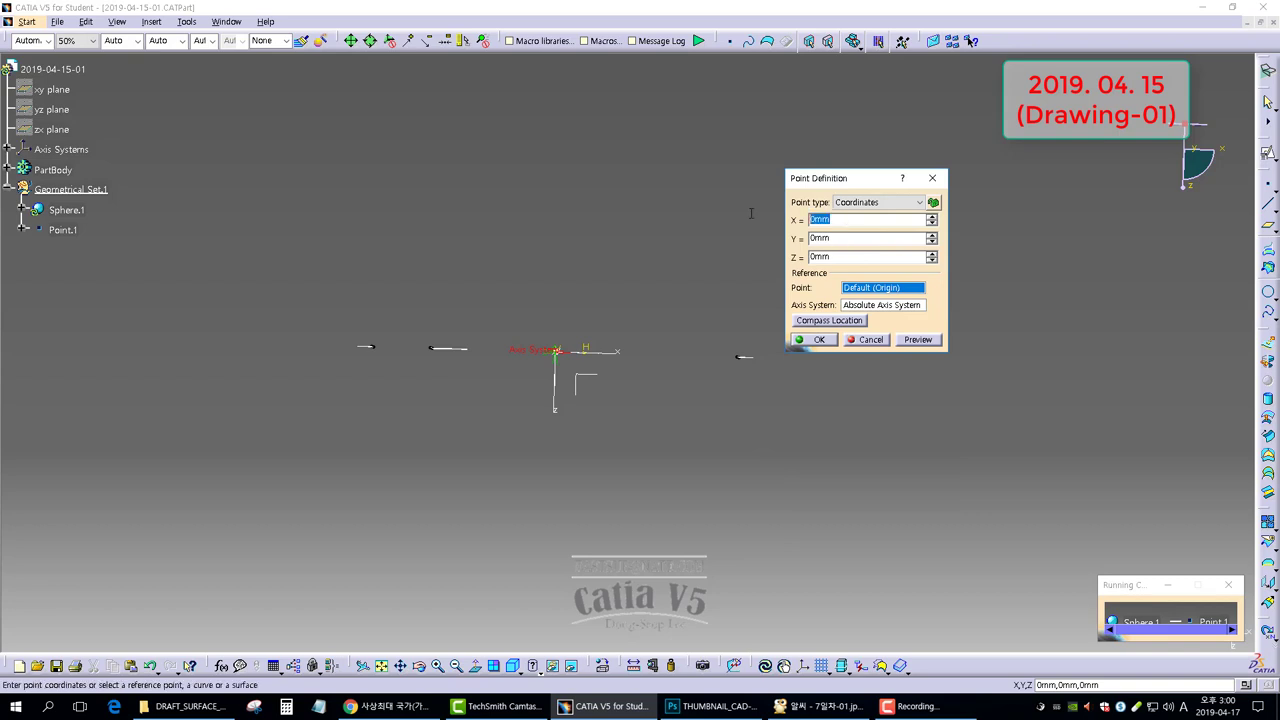
type("-74")
left_click_drag(841, 254, 732, 250)
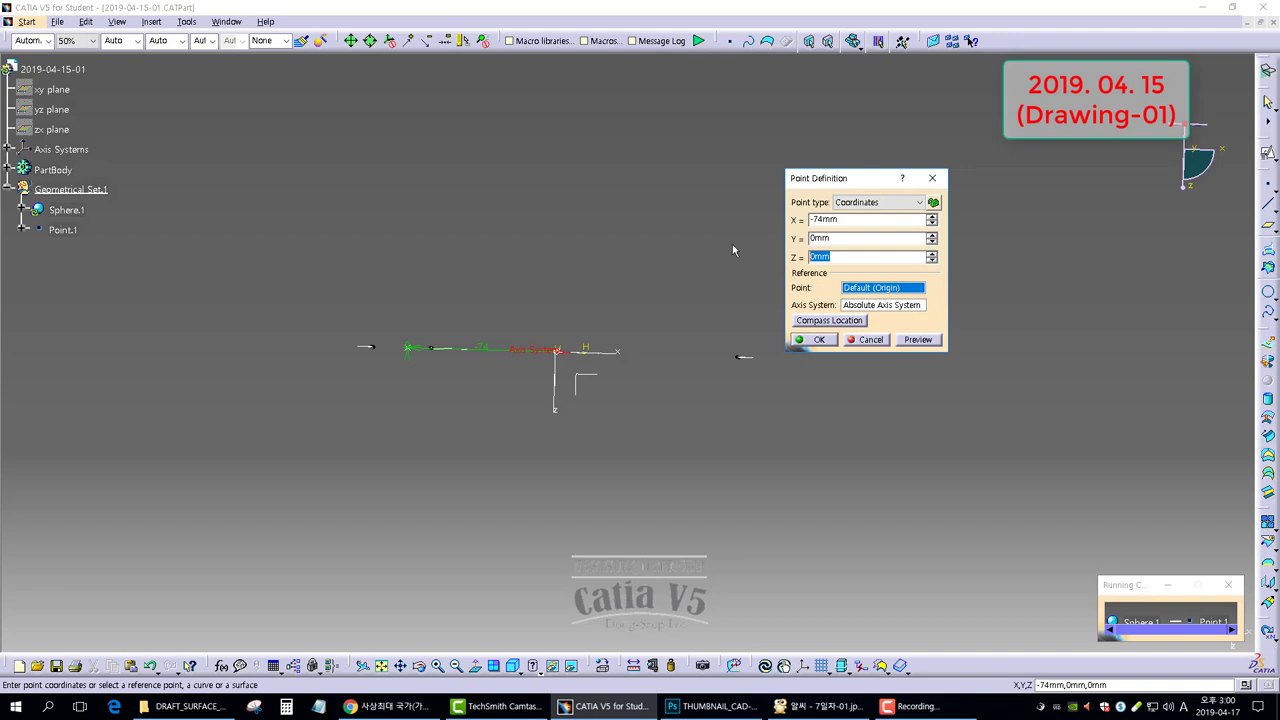
type("84")
left_click(632, 287)
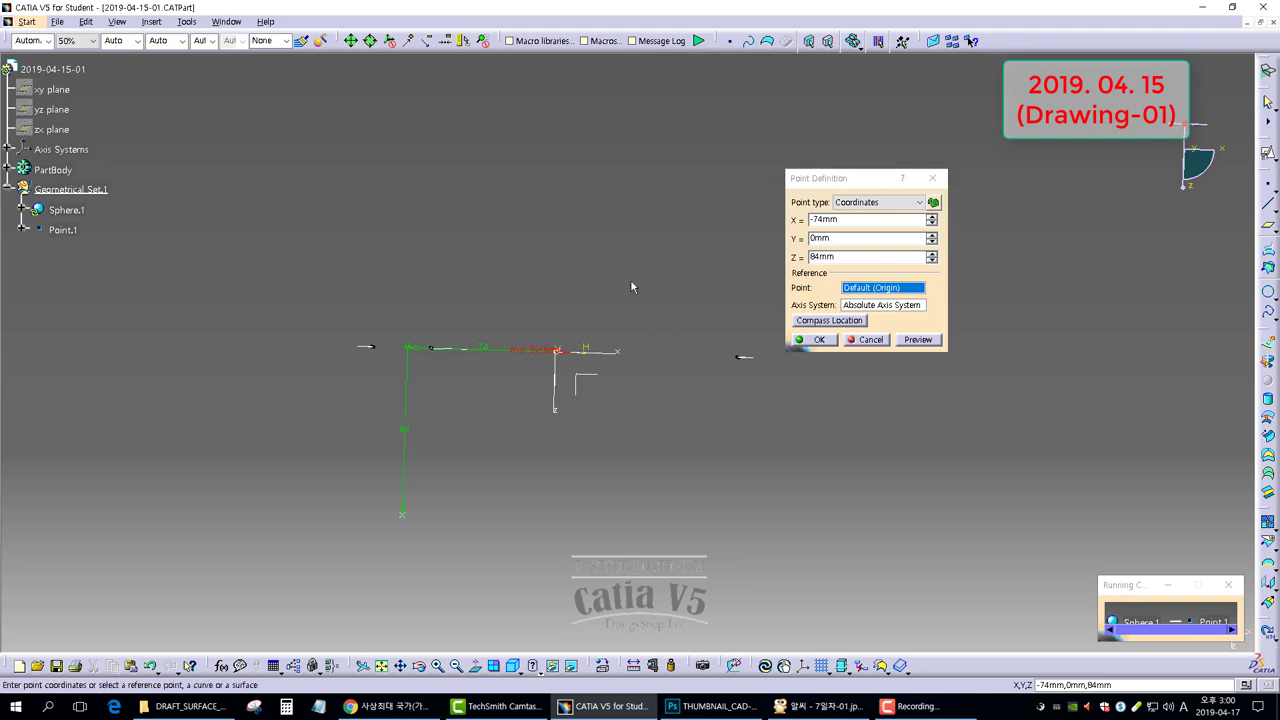
left_click(831, 255)
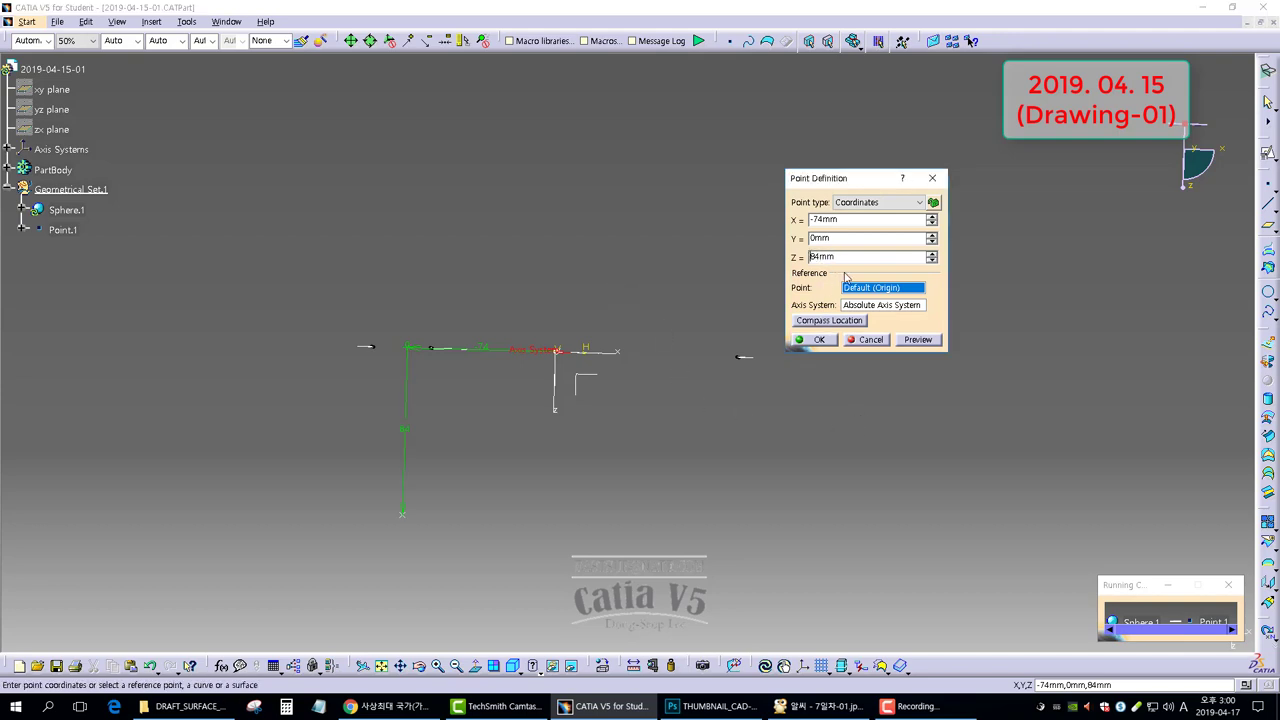
type("-")
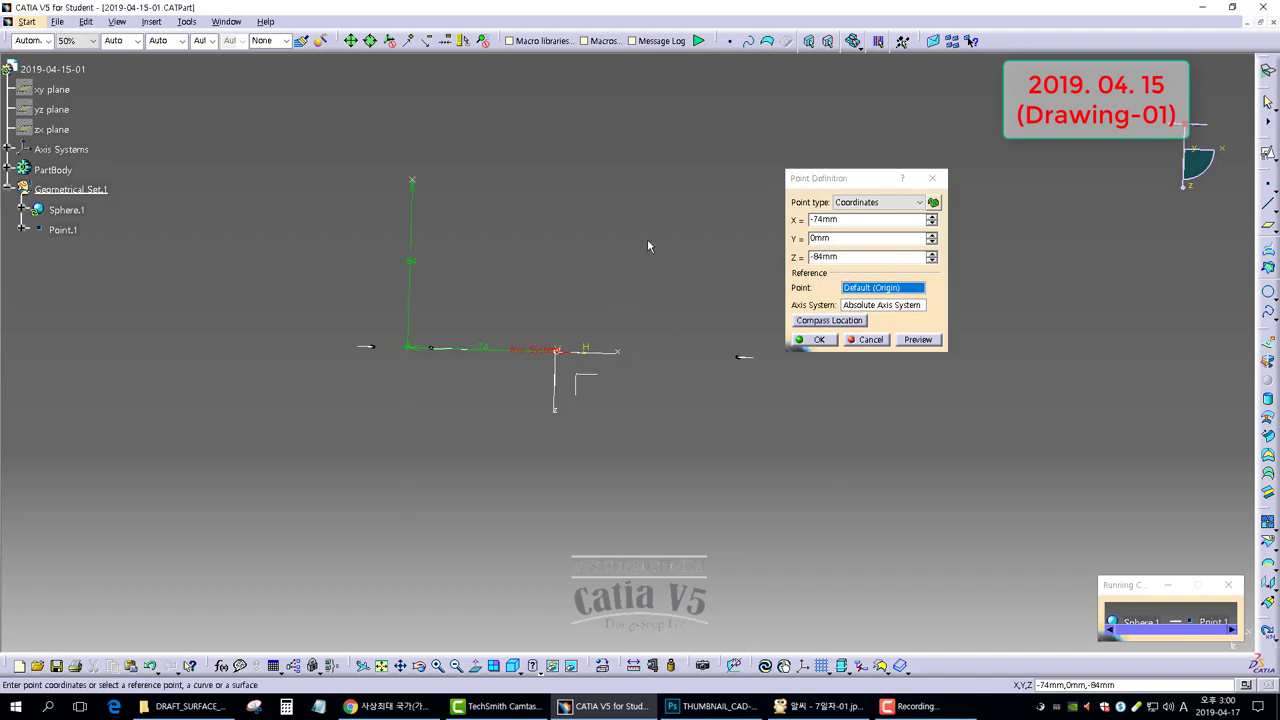
left_click(647, 238)
left_click(814, 340)
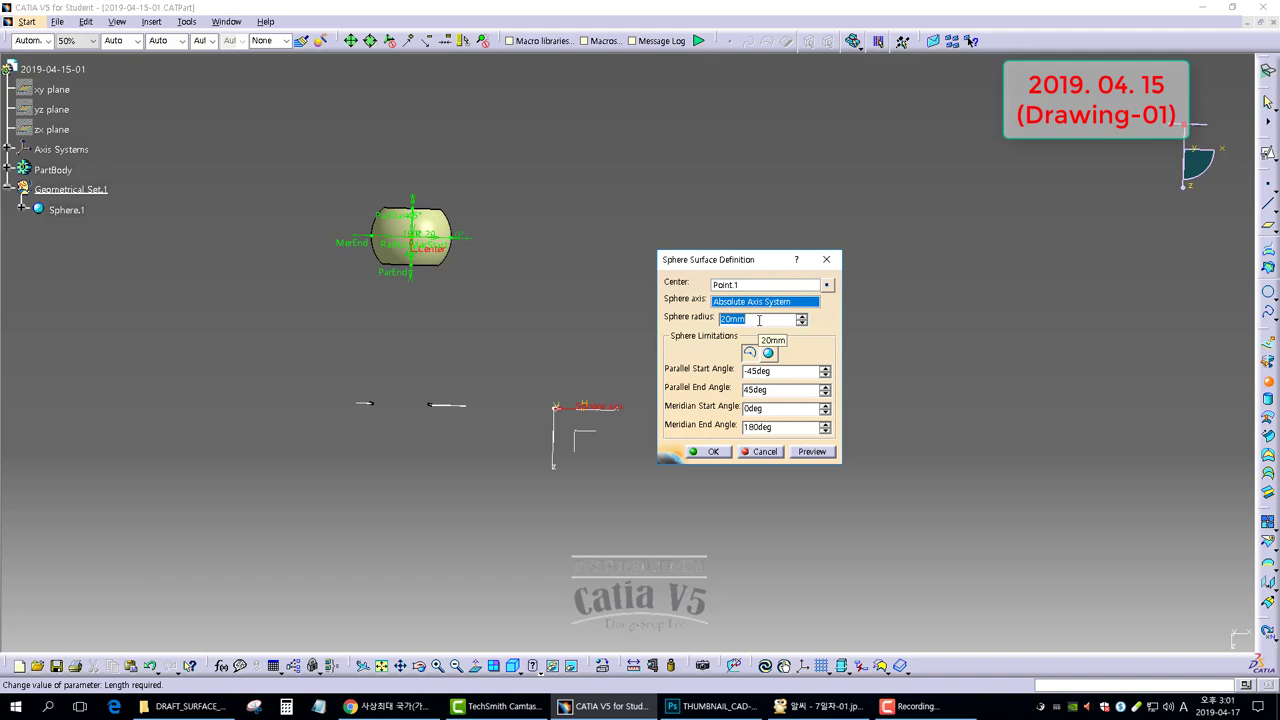
Set the sphere radius to 54 mm and create it as a complete sphere.
type("54")
key("Return")
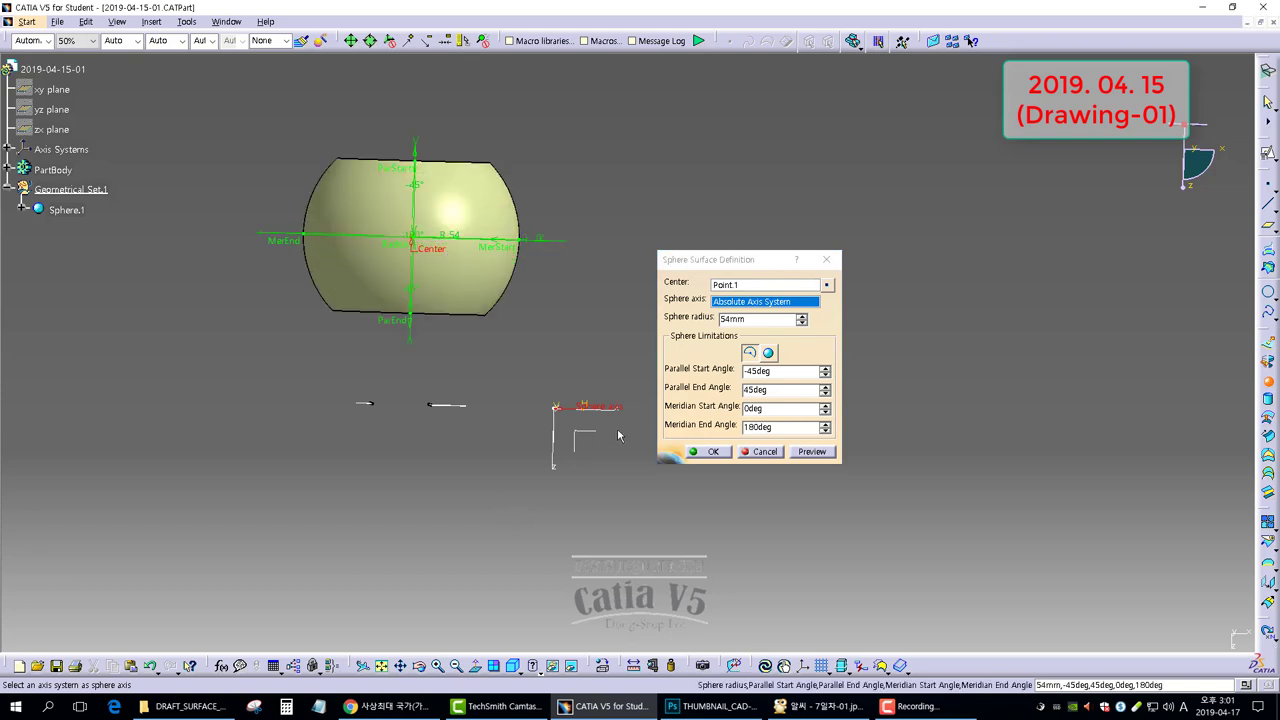
left_click(768, 353)
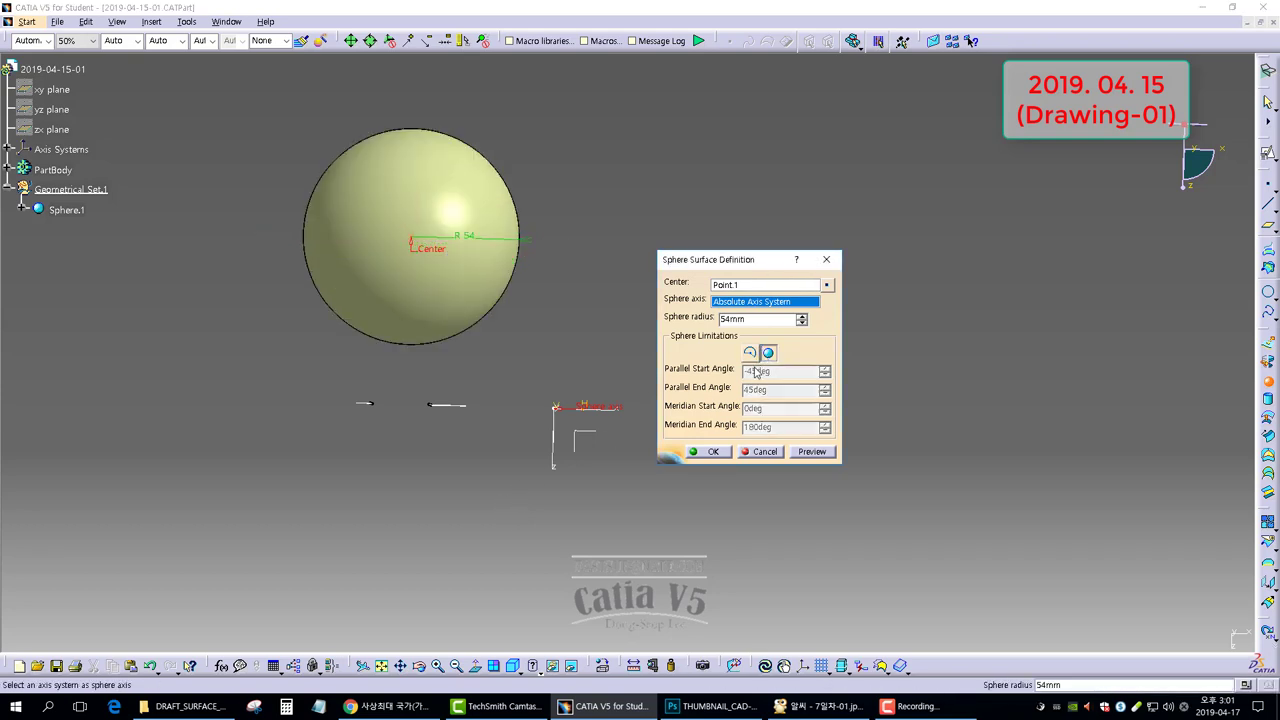
left_click(713, 452)
Start a positioned sketch on the ZX plane with its horizontal axis along X and vertical axis along Z.
mouse_move(698, 483)
middle_mouse_down()
mouse_move(477, 351)
mouse_move(594, 382)
mouse_move(593, 360)
middle_mouse_up()
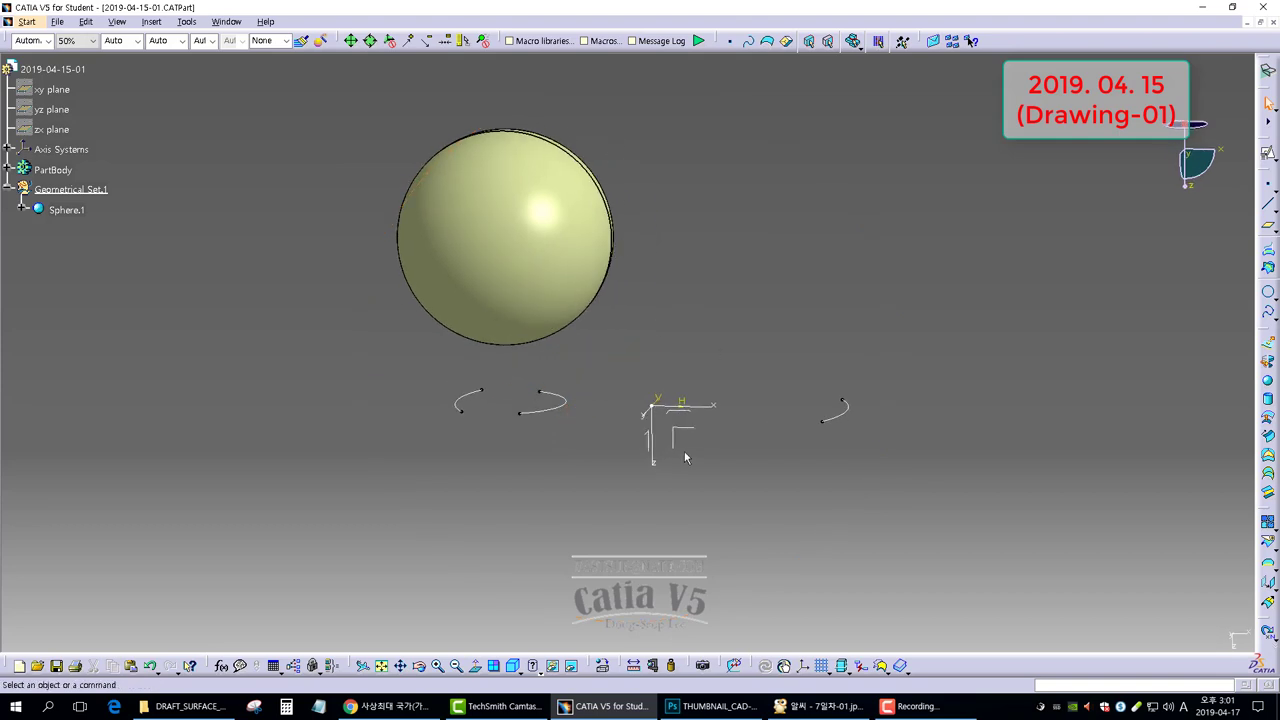
mouse_move(684, 458)
middle_mouse_down()
mouse_move(646, 409)
mouse_move(654, 380)
mouse_move(697, 337)
mouse_move(694, 323)
mouse_move(731, 305)
middle_mouse_up()
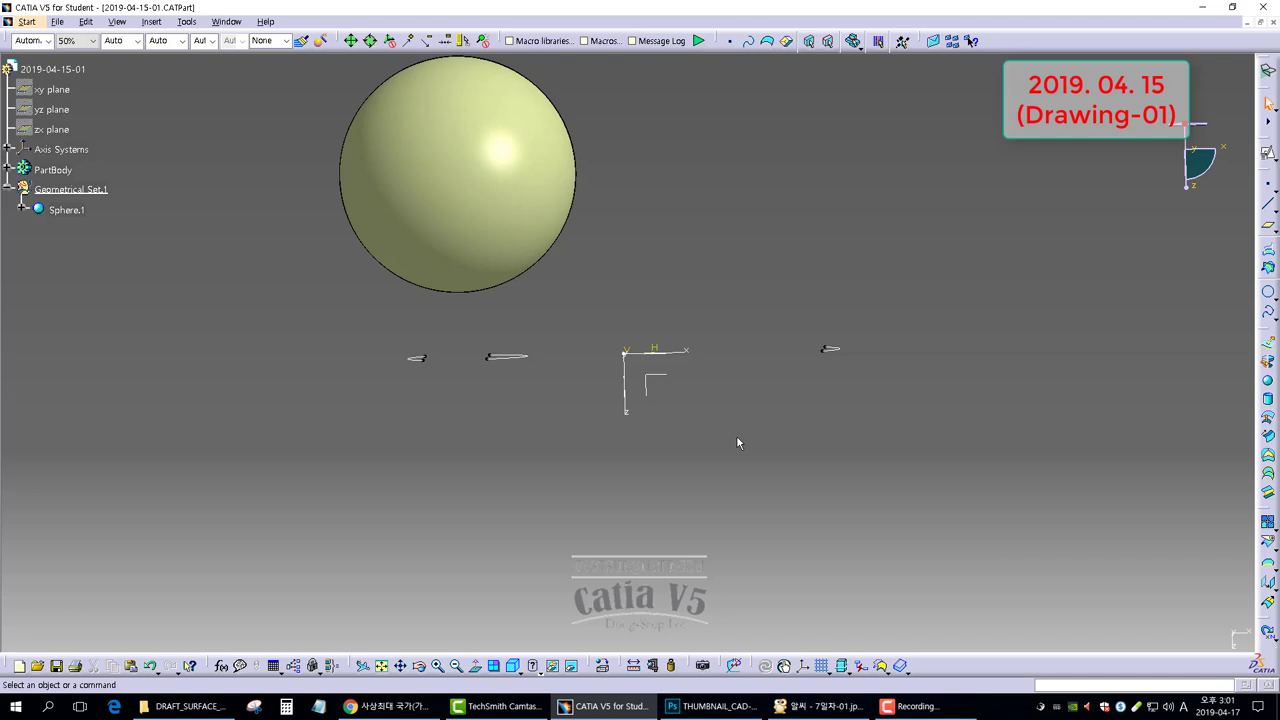
mouse_move(628, 240)
middle_mouse_down()
mouse_move(663, 314)
mouse_move(674, 400)
mouse_move(706, 400)
mouse_move(694, 391)
middle_mouse_up()
left_click(1268, 152)
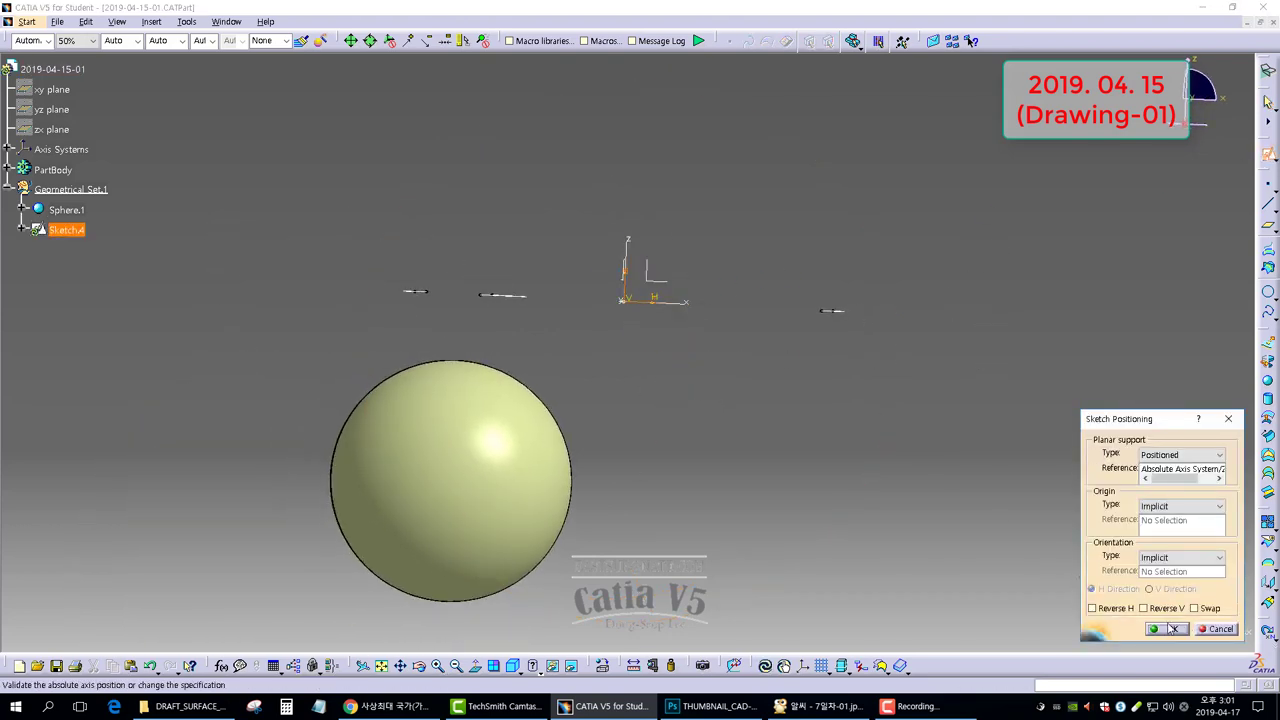
left_click(1193, 608)
left_click(1166, 628)
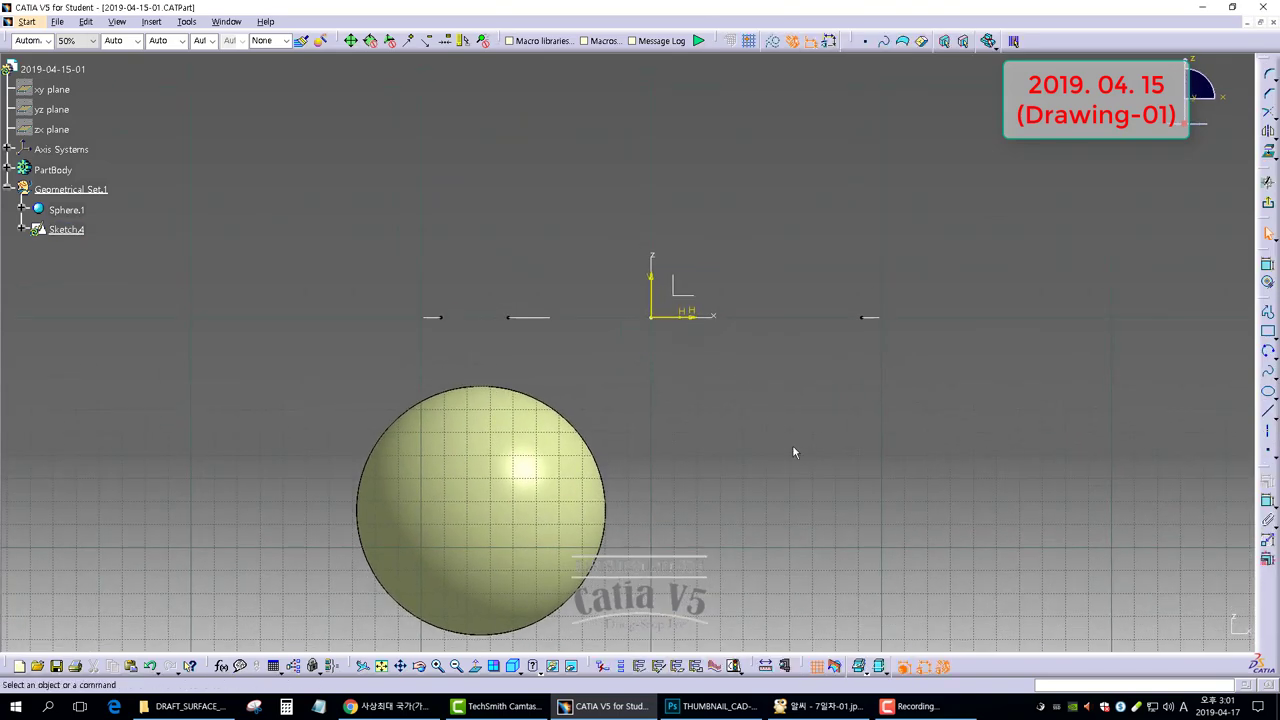
Sketch a wide three-point arc over the origin, passing through the vertical axis at a height of about 45.5 mm.
left_click(1267, 313)
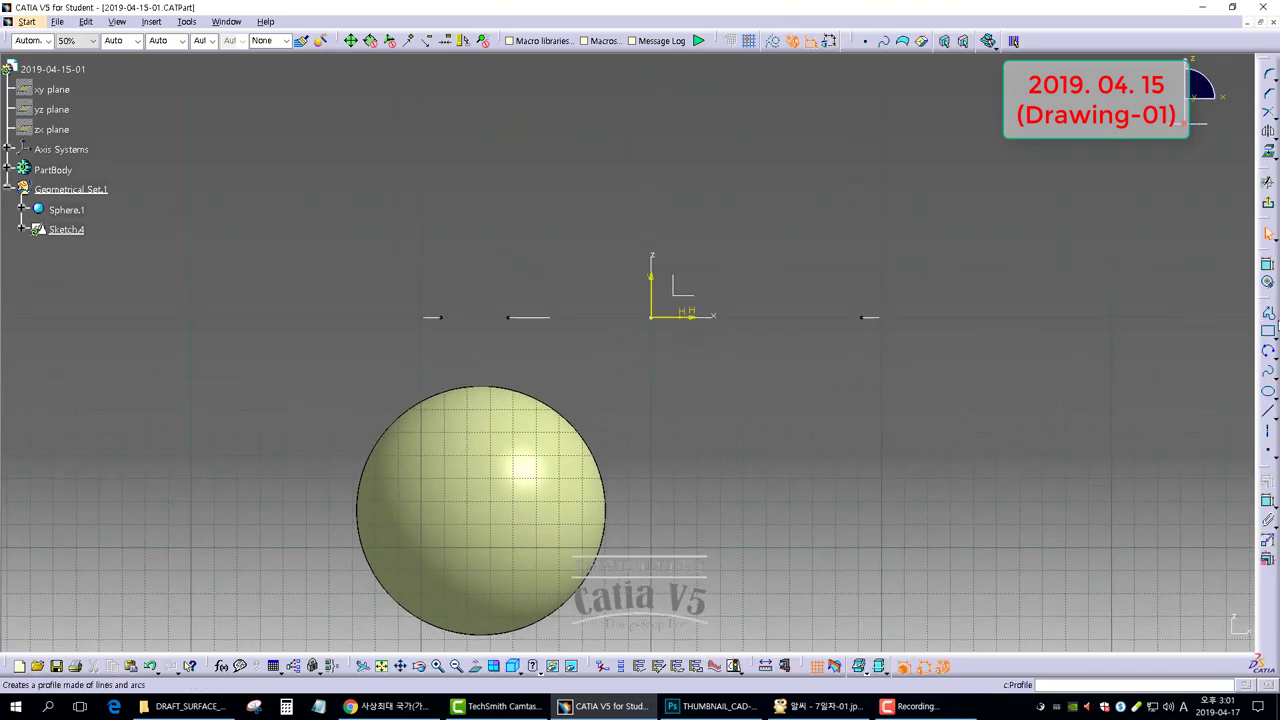
left_click(1267, 350)
left_click(1181, 346)
left_click(251, 260)
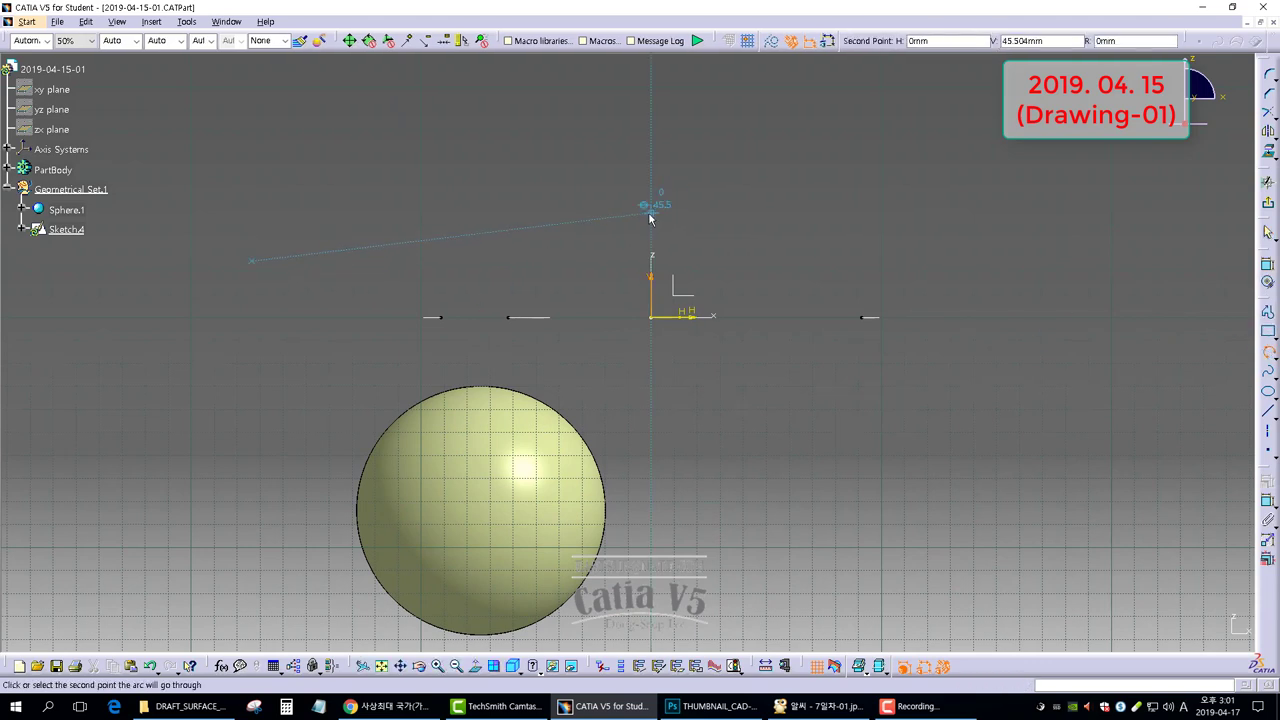
left_click(651, 210)
left_click(1021, 297)
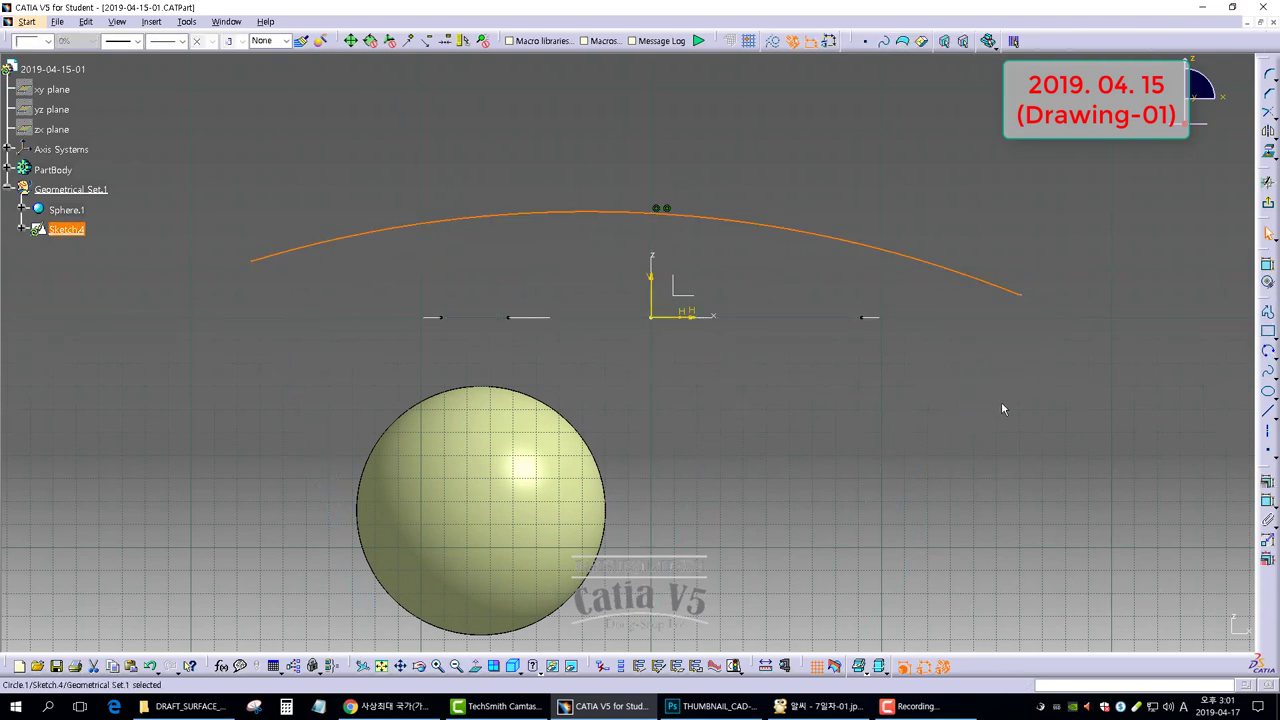
Dimension the arc's radius and set it to 600 mm.
left_click(1267, 263)
left_click(700, 213)
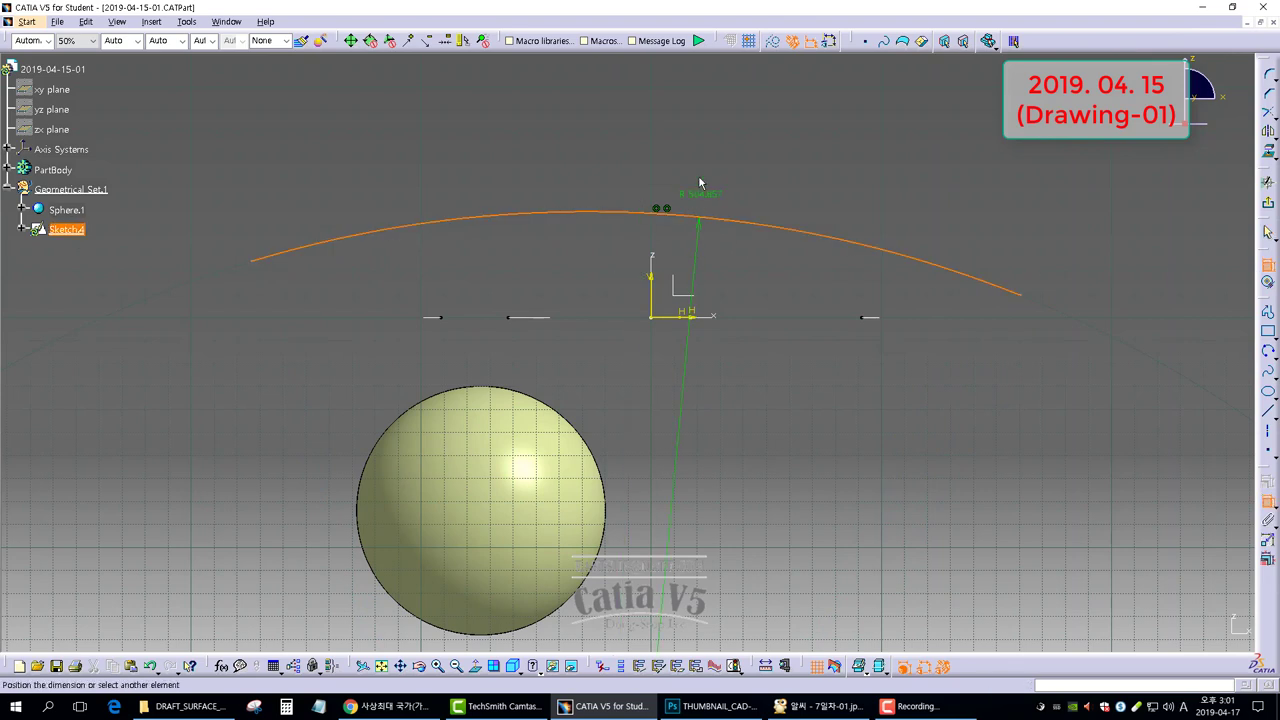
left_click(704, 172)
double_click(704, 172)
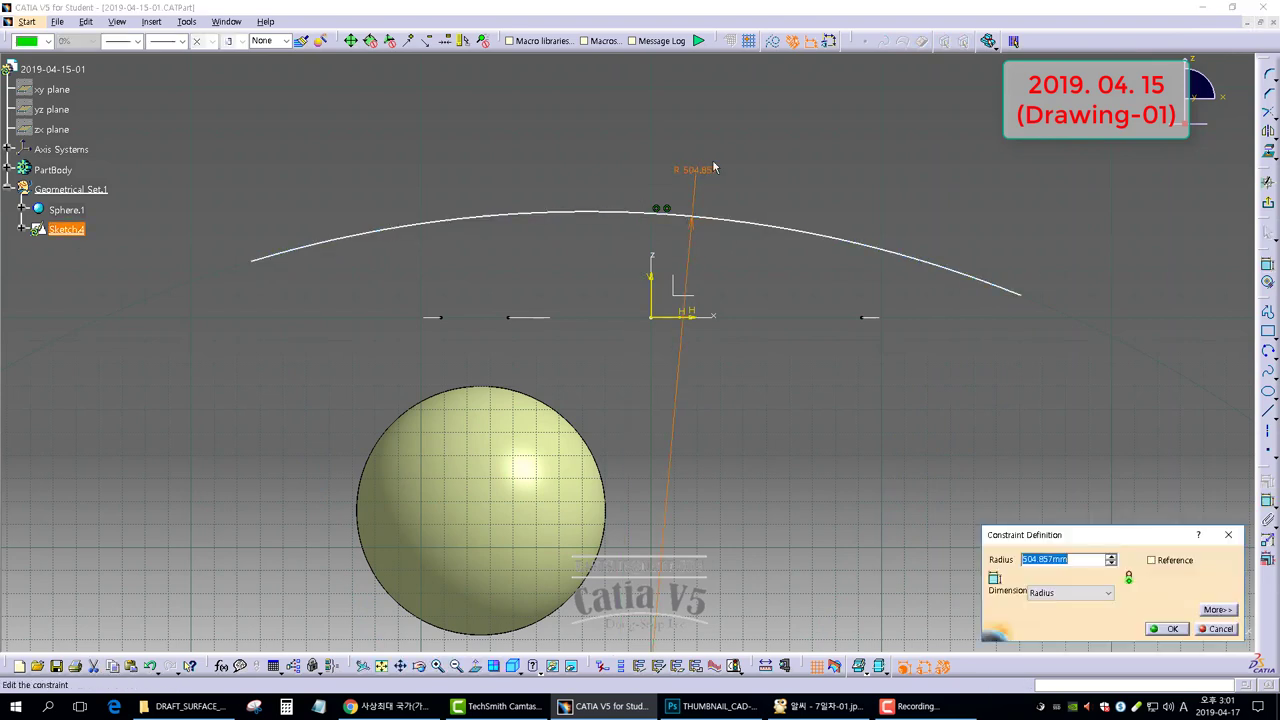
type("500")
key("Return")
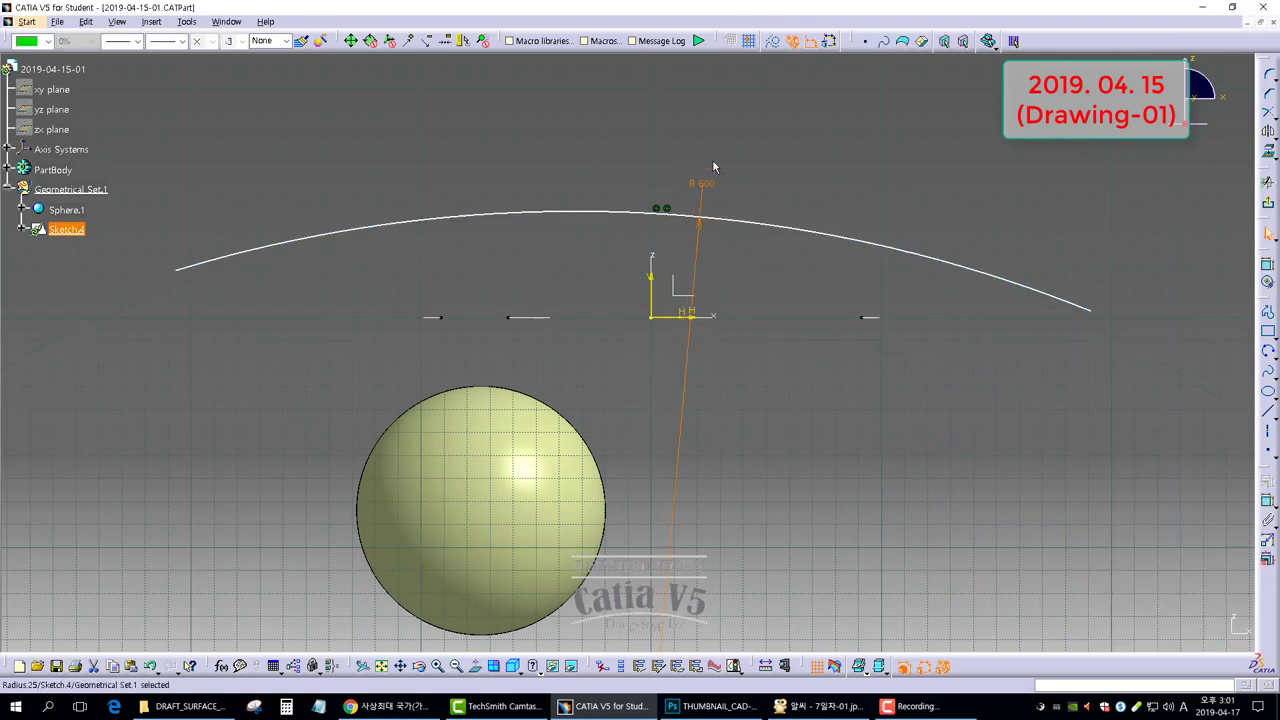
Dimension the offset between the arc and the horizontal axis and set it to 8.39 mm.
left_click(865, 500)
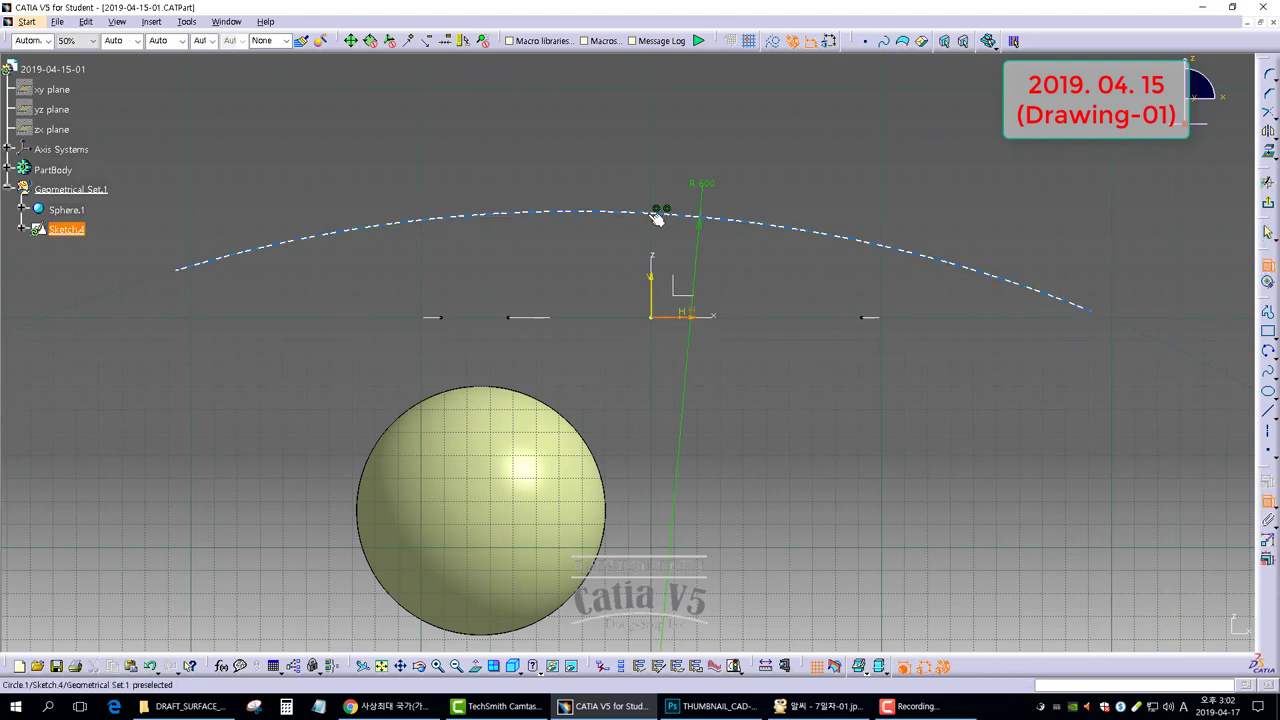
left_click(657, 213)
left_click(900, 210)
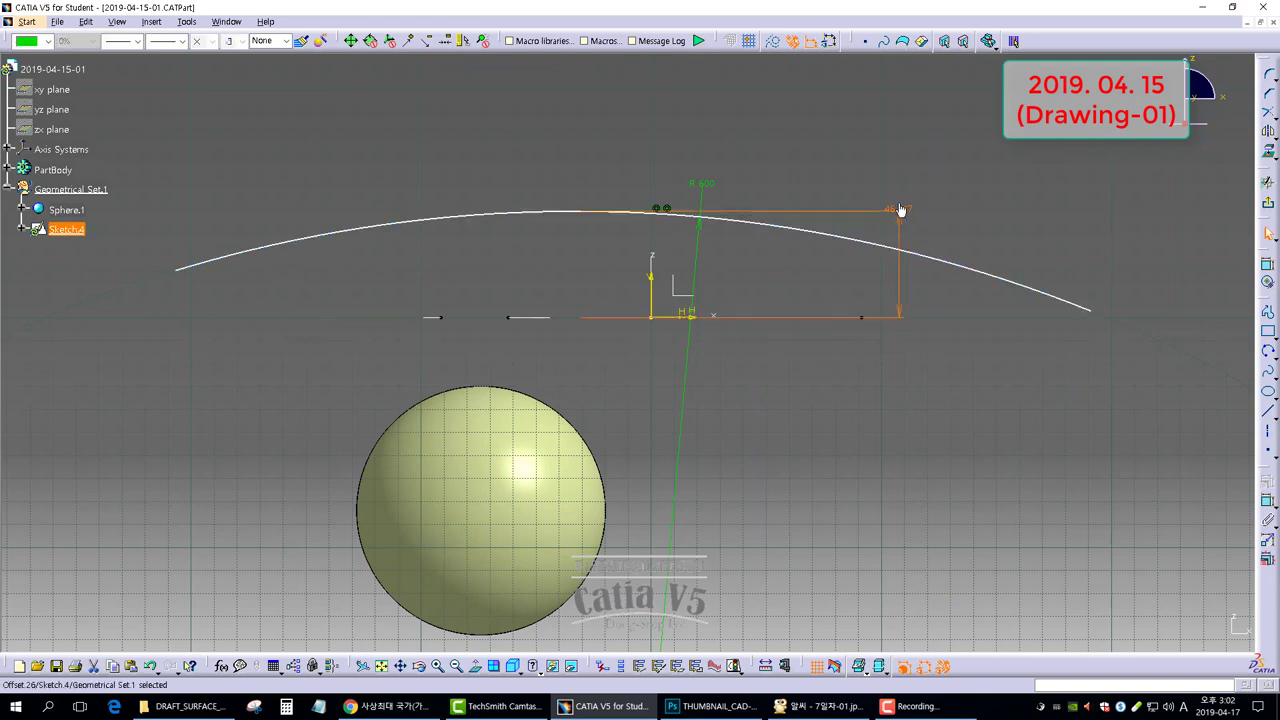
double_click(900, 210)
type("8.39")
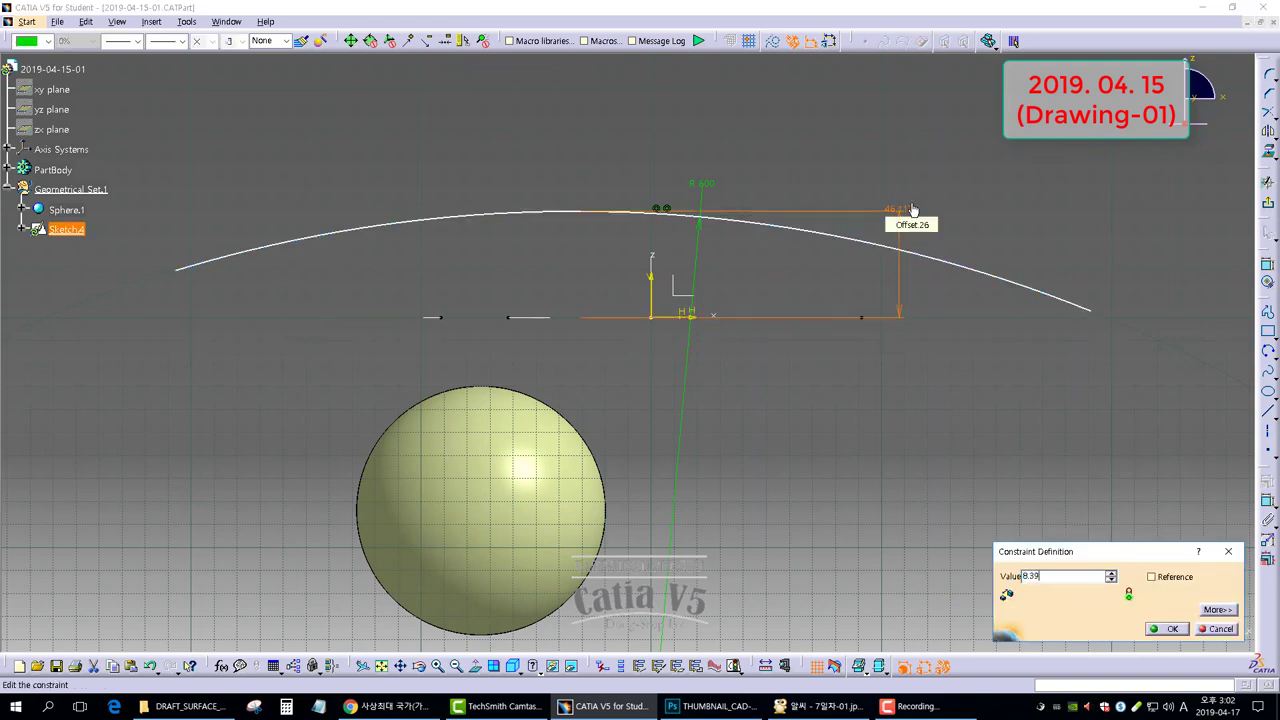
key("Return")
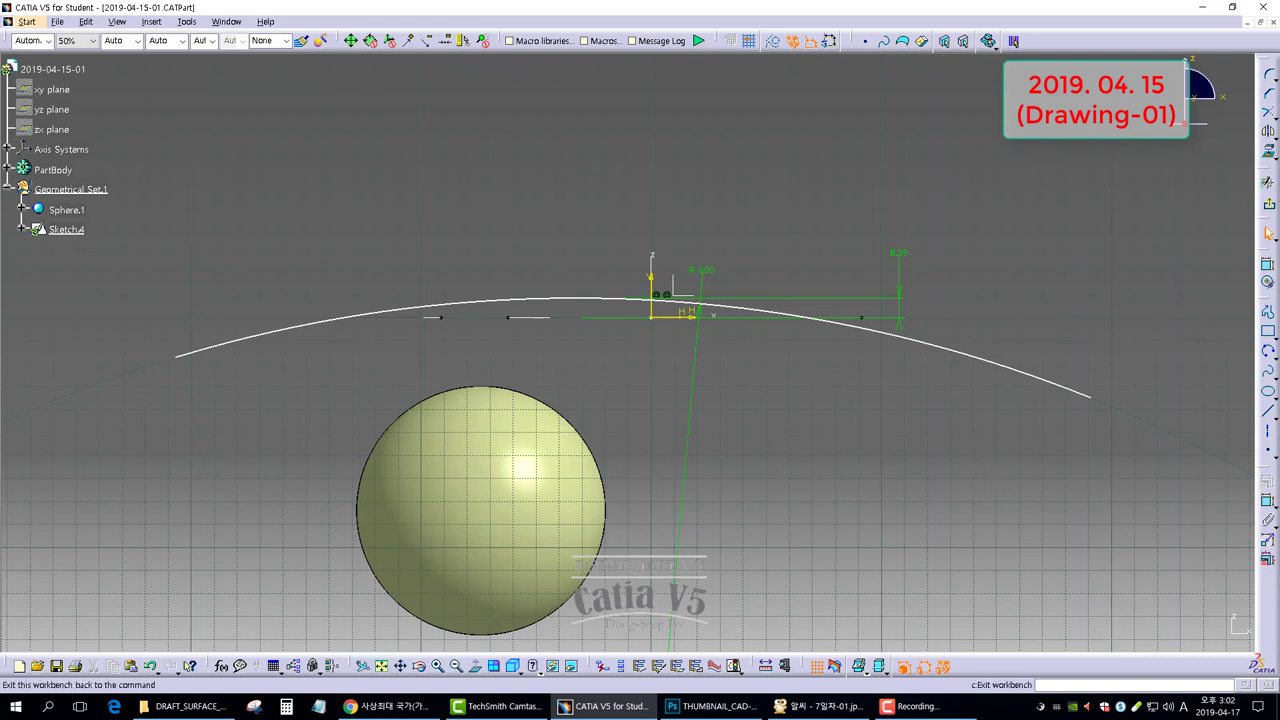
Make the two endpoints of the 600 mm arc symmetric about the vertical axis.
left_click(1093, 399)
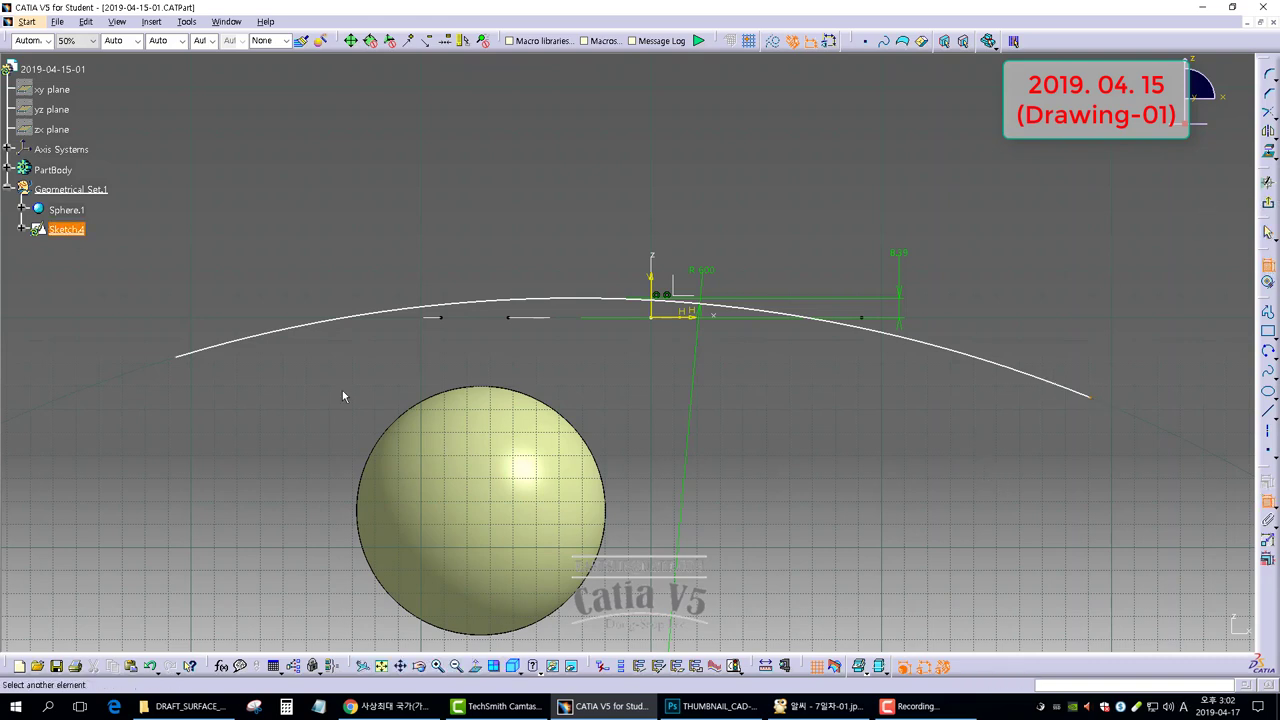
left_click(181, 366)
right_click(650, 137)
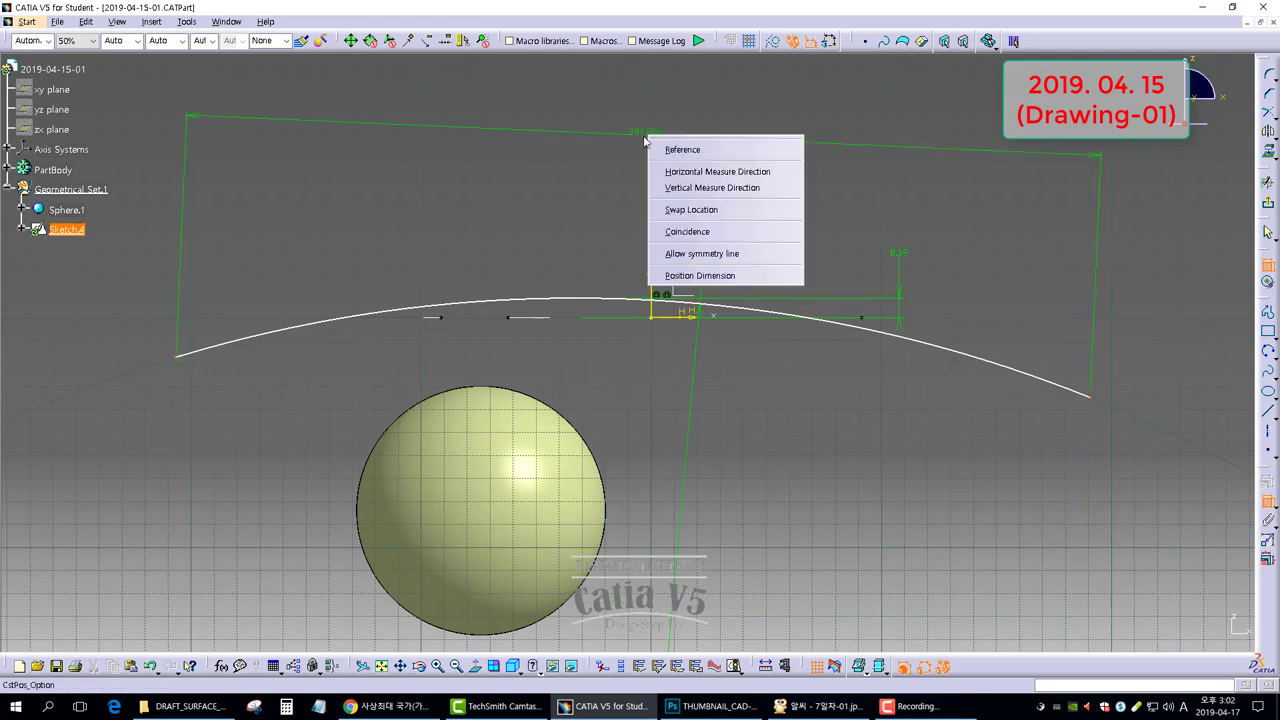
left_click(705, 253)
left_click(655, 282)
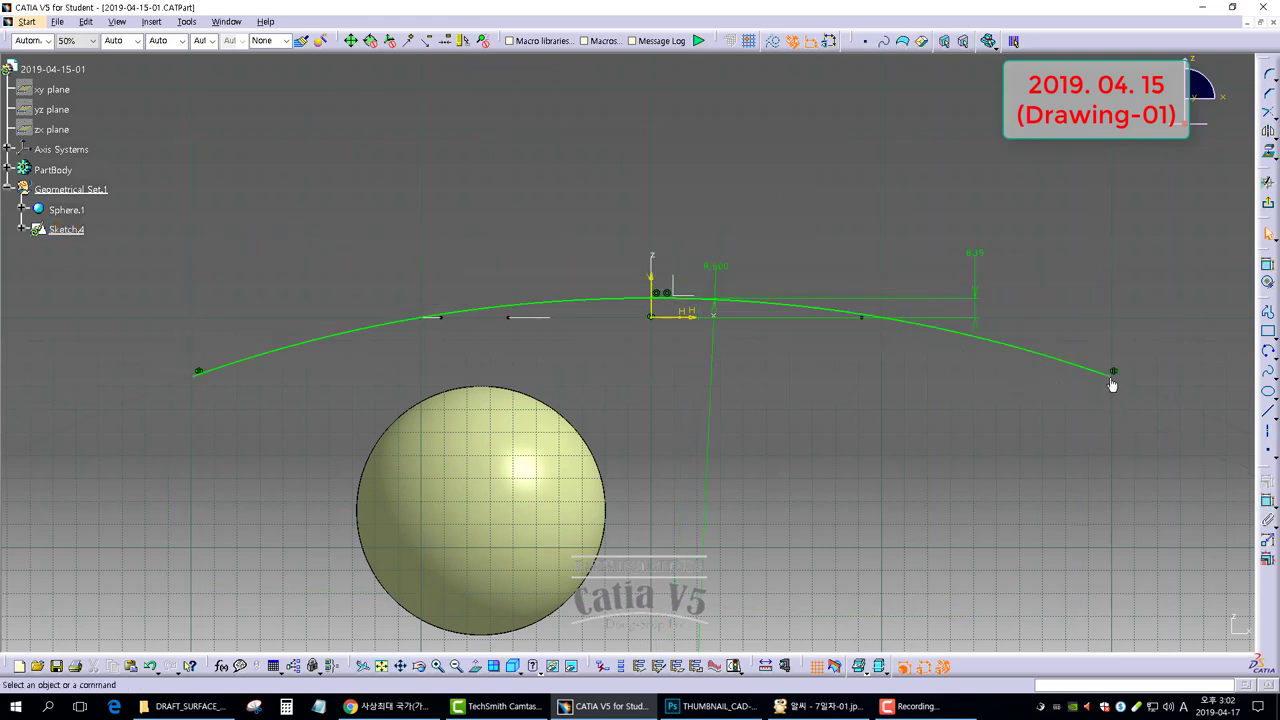
Shorten the 600 mm arc, dimension the distance between its endpoints as 200 mm and exit the sketch.
left_click_drag(1113, 372, 1006, 340)
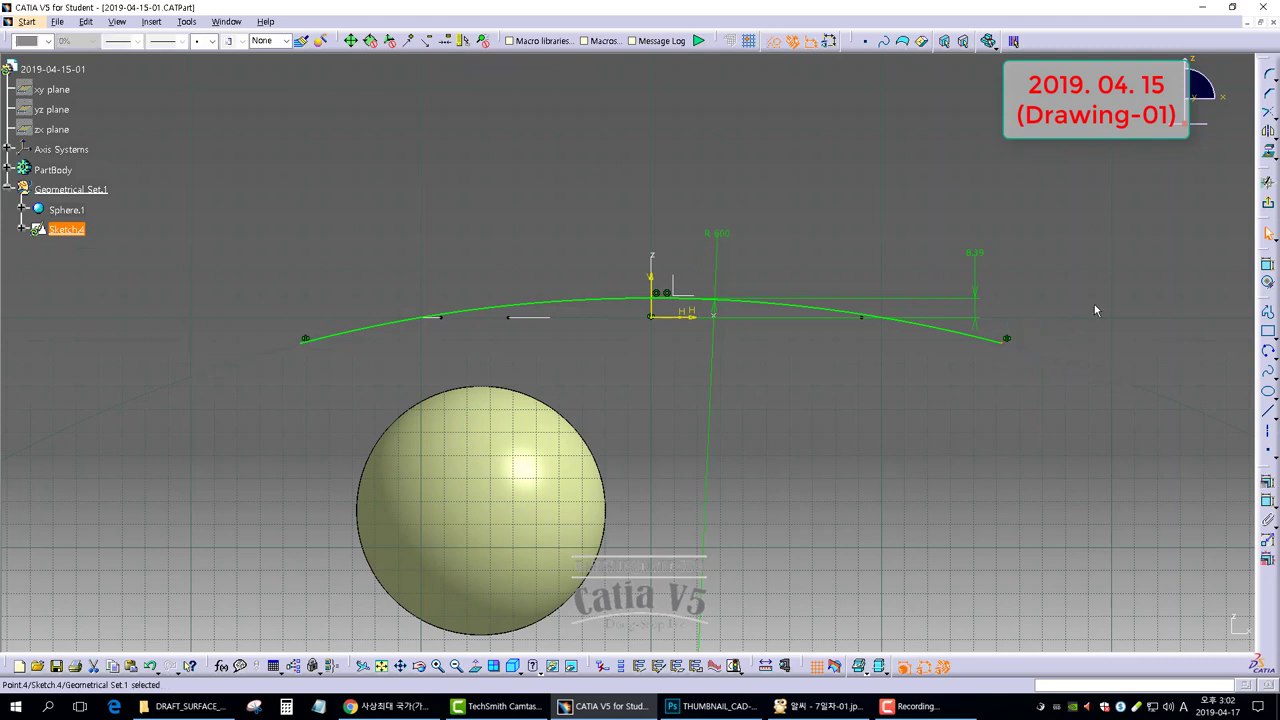
left_click(1268, 266)
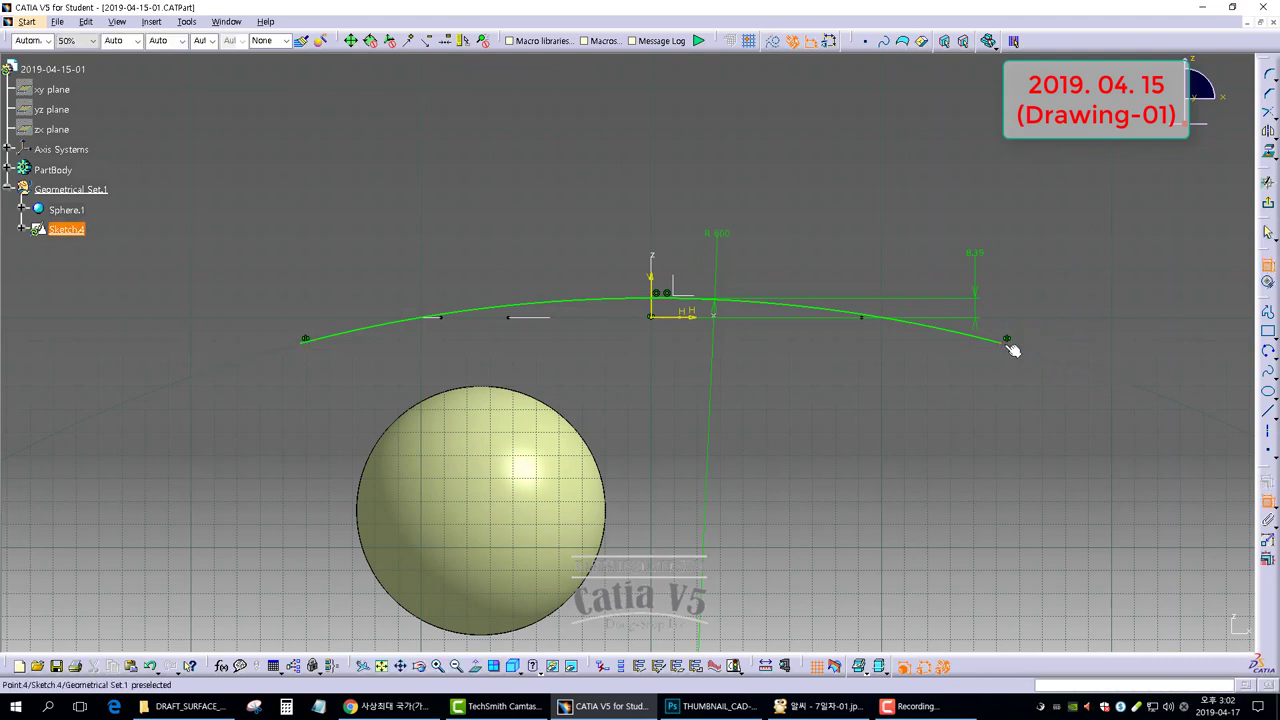
left_click(1005, 347)
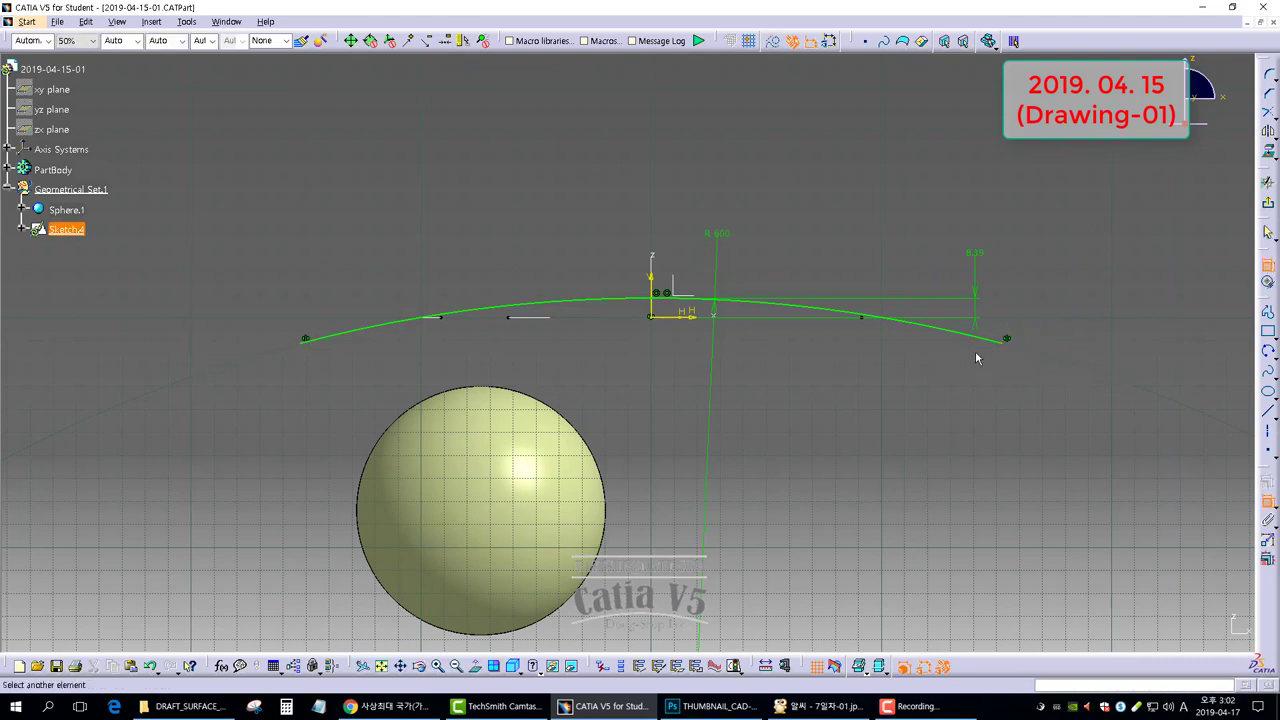
left_click(305, 339)
double_click(677, 185)
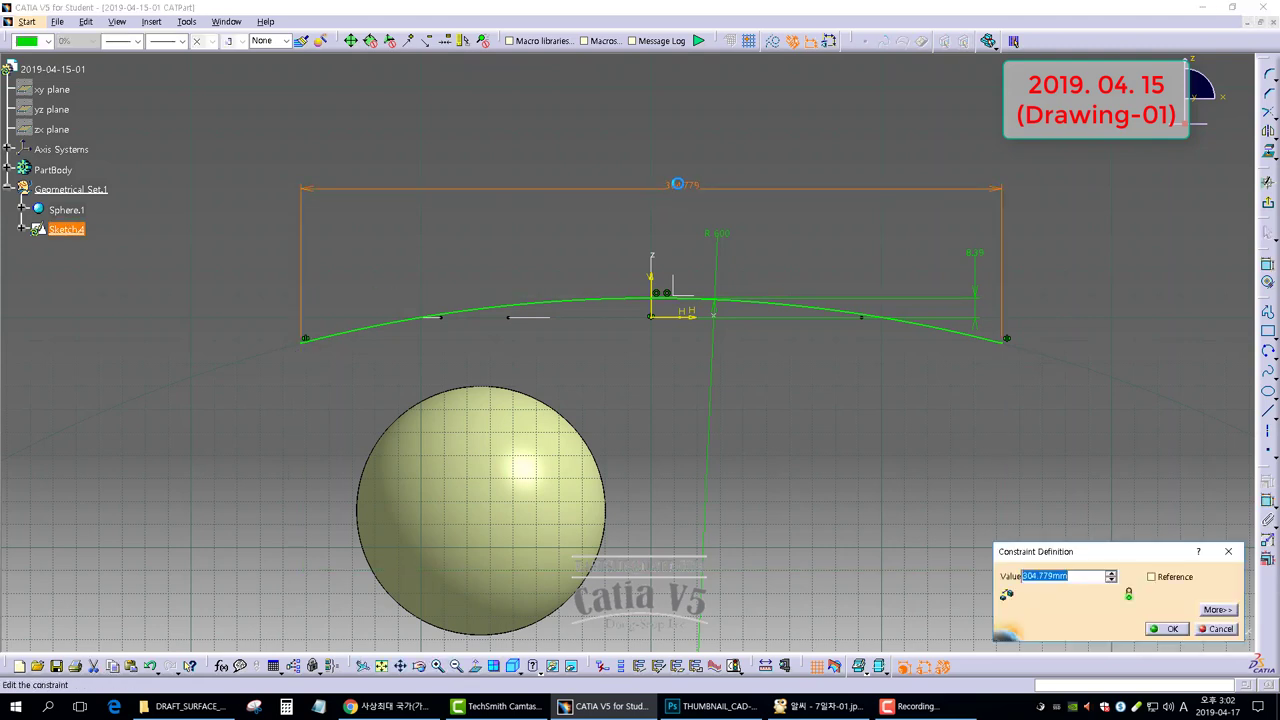
type("200")
key("Return")
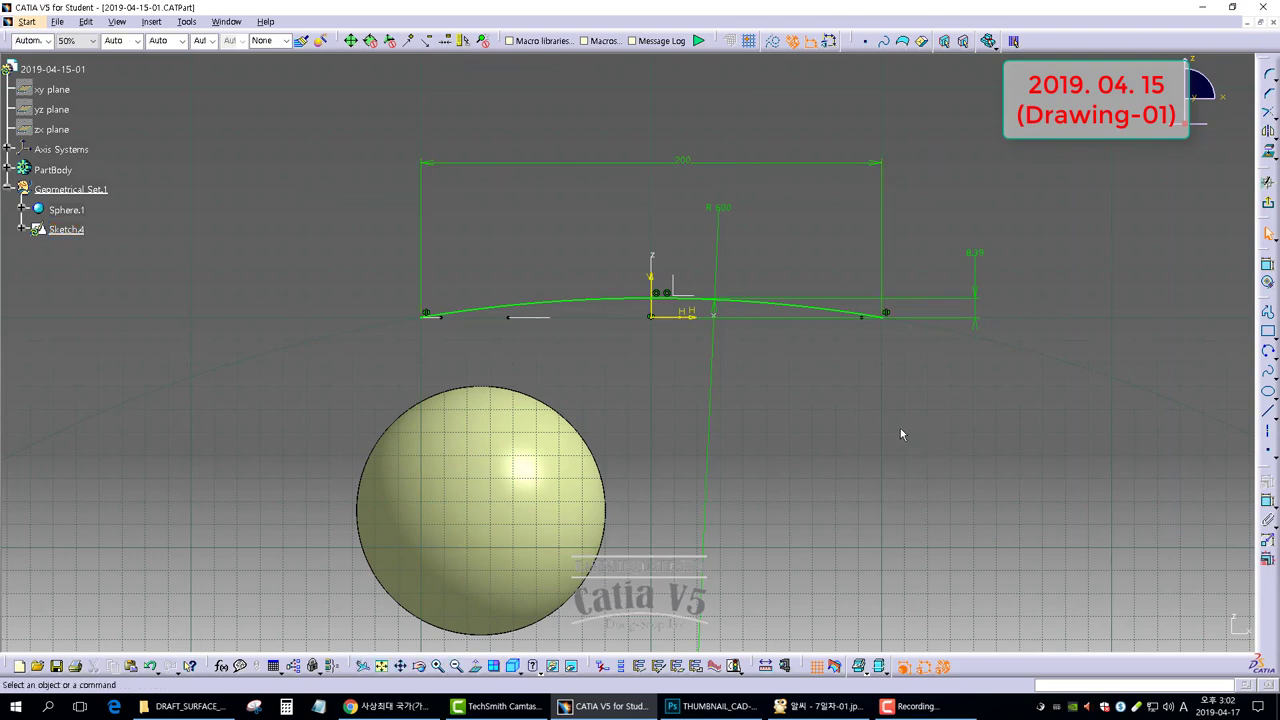
left_click(1268, 206)
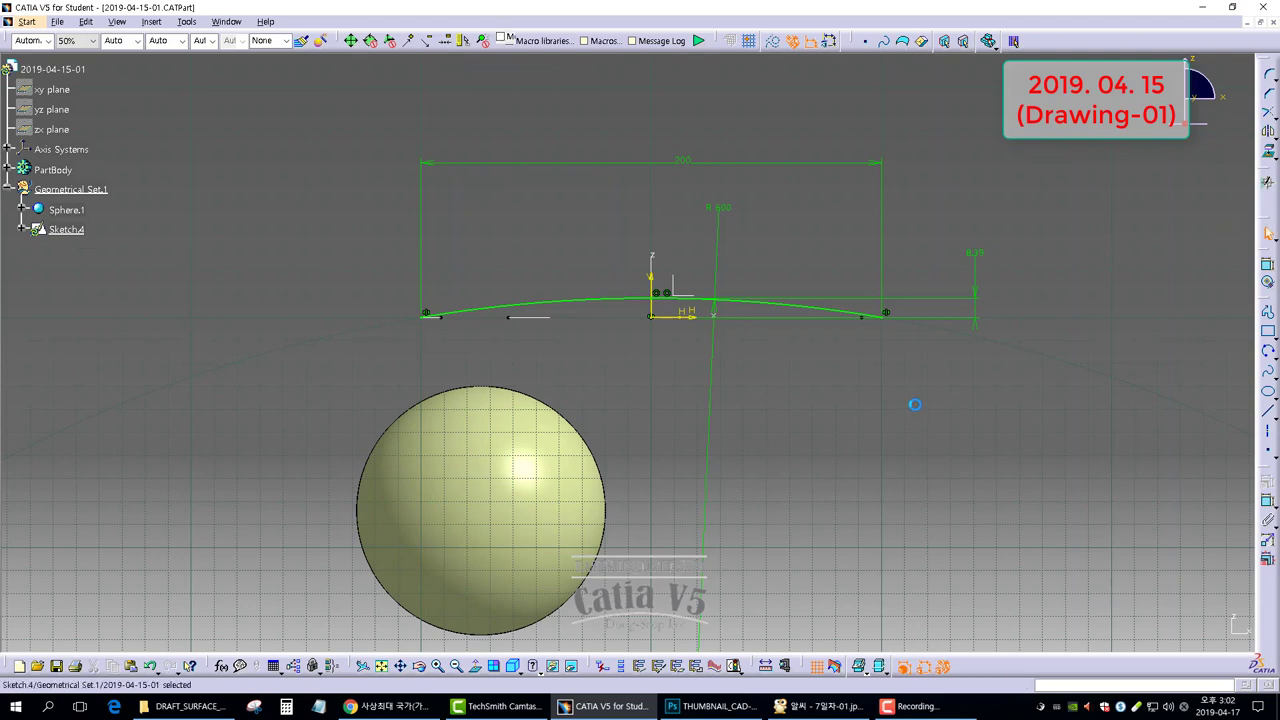
Start a positioned sketch on the ZX plane with implicit origin and orientation.
middle_click_drag(811, 447, 824, 380)
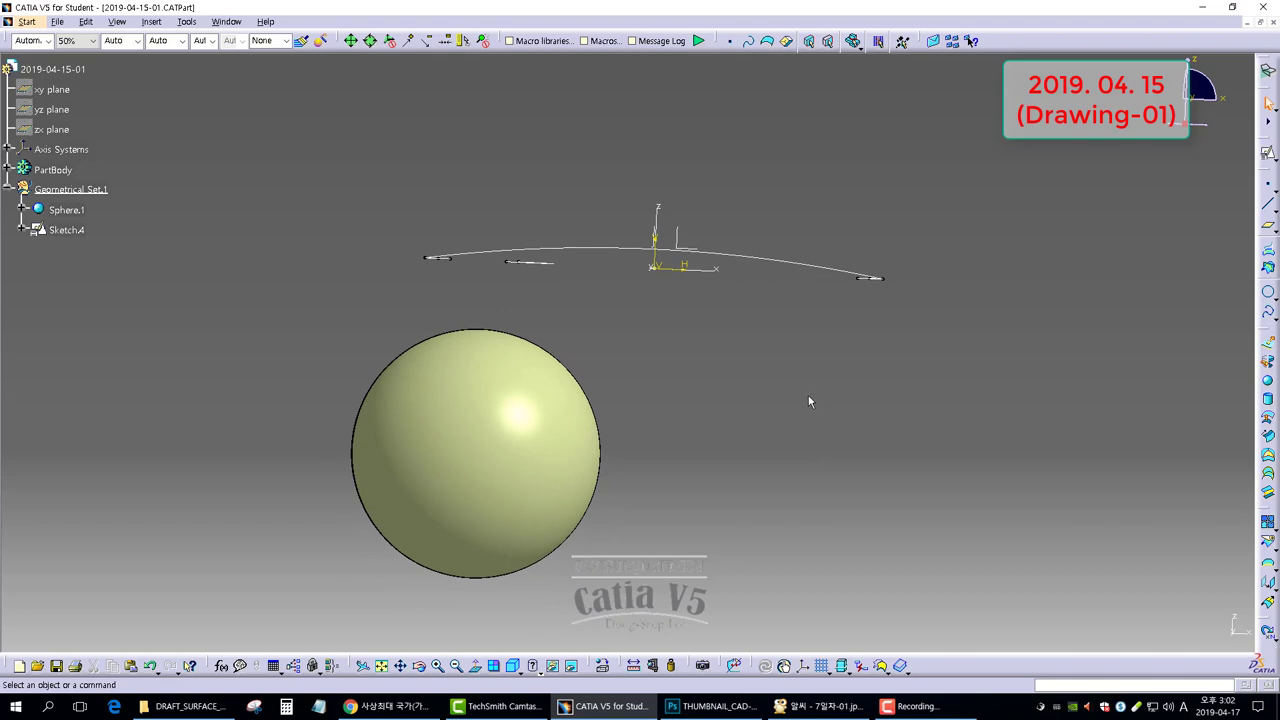
left_click(672, 240)
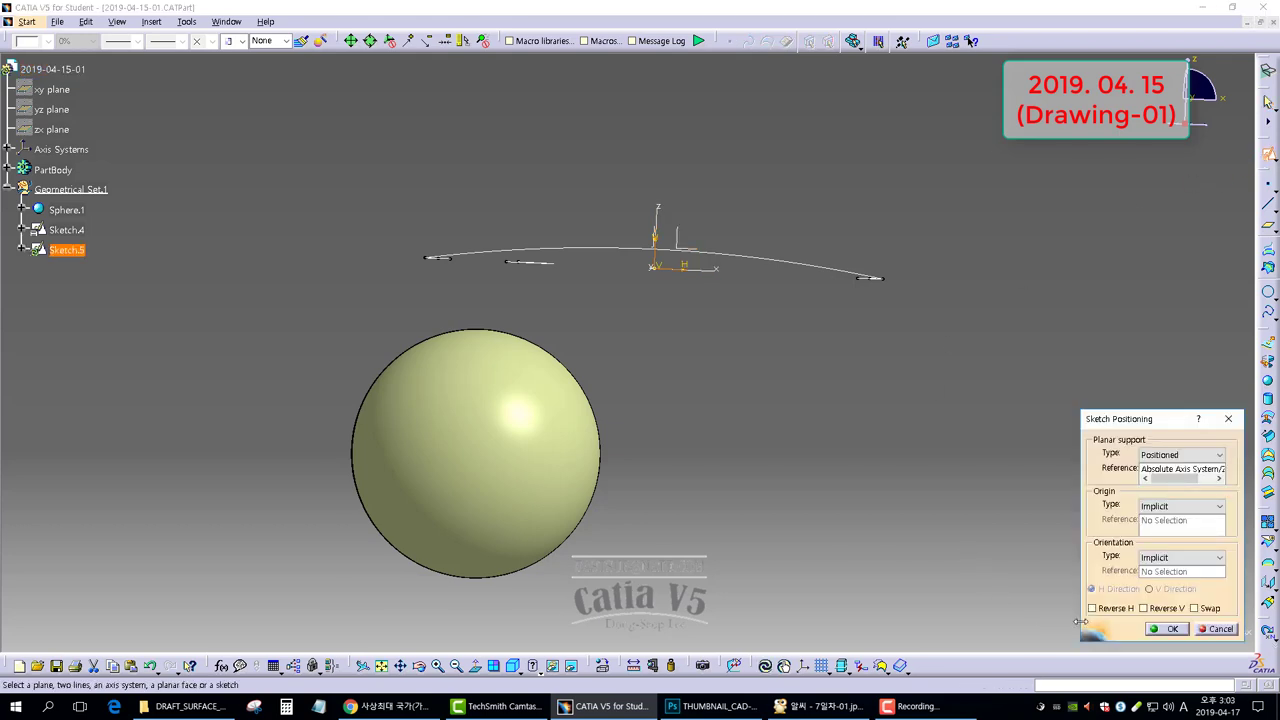
left_click(1160, 629)
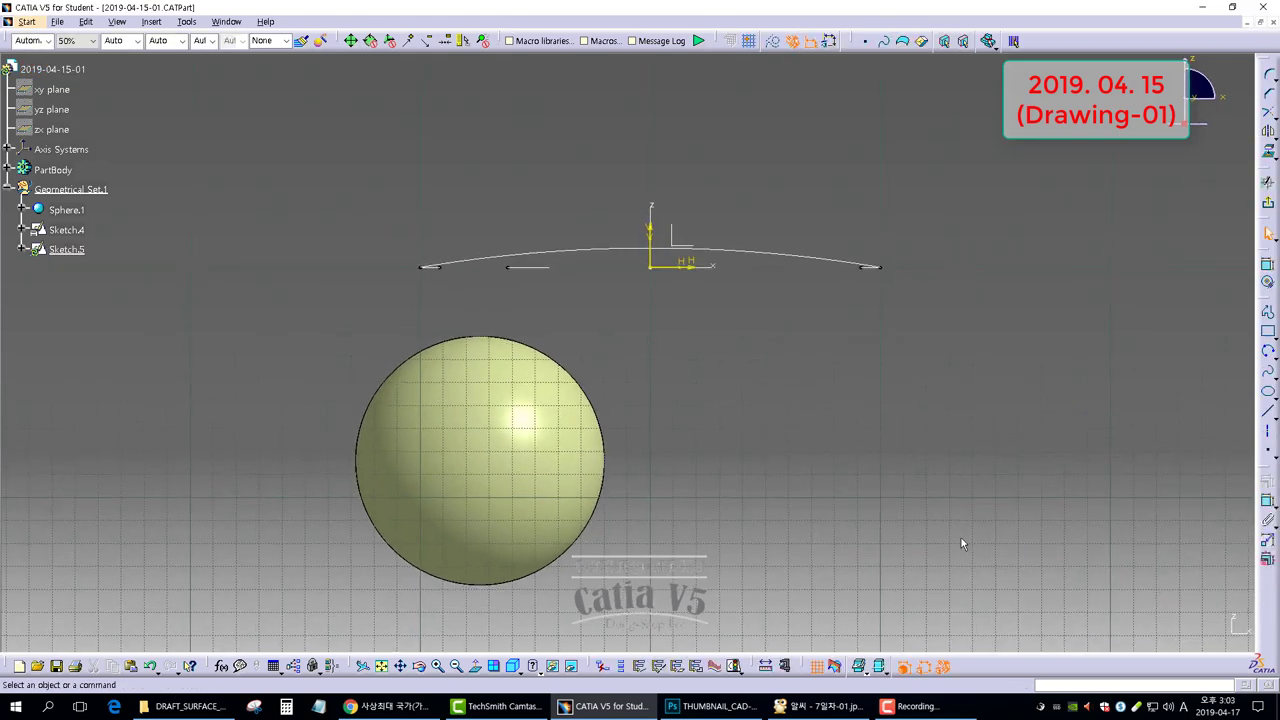
Sketch a wide three-point arc of about 619 mm radius between the upper arc and the sphere, passing through the vertical axis.
left_click(1268, 354)
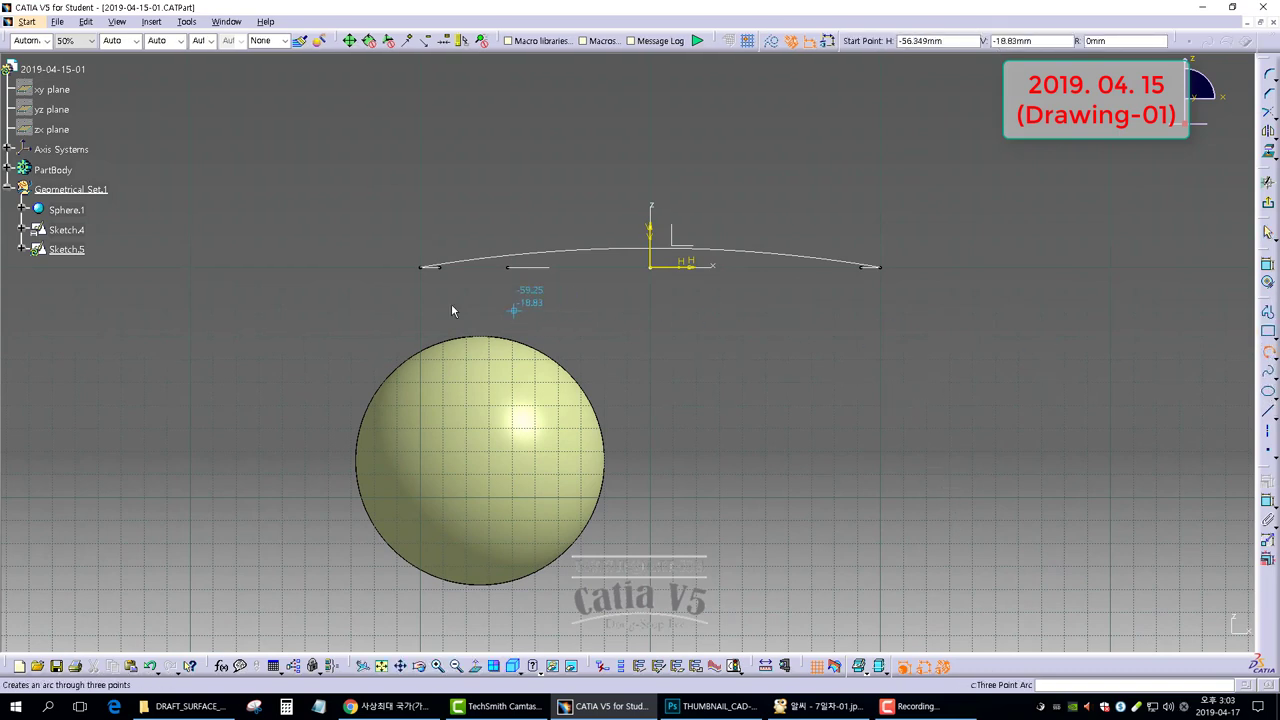
left_click(385, 328)
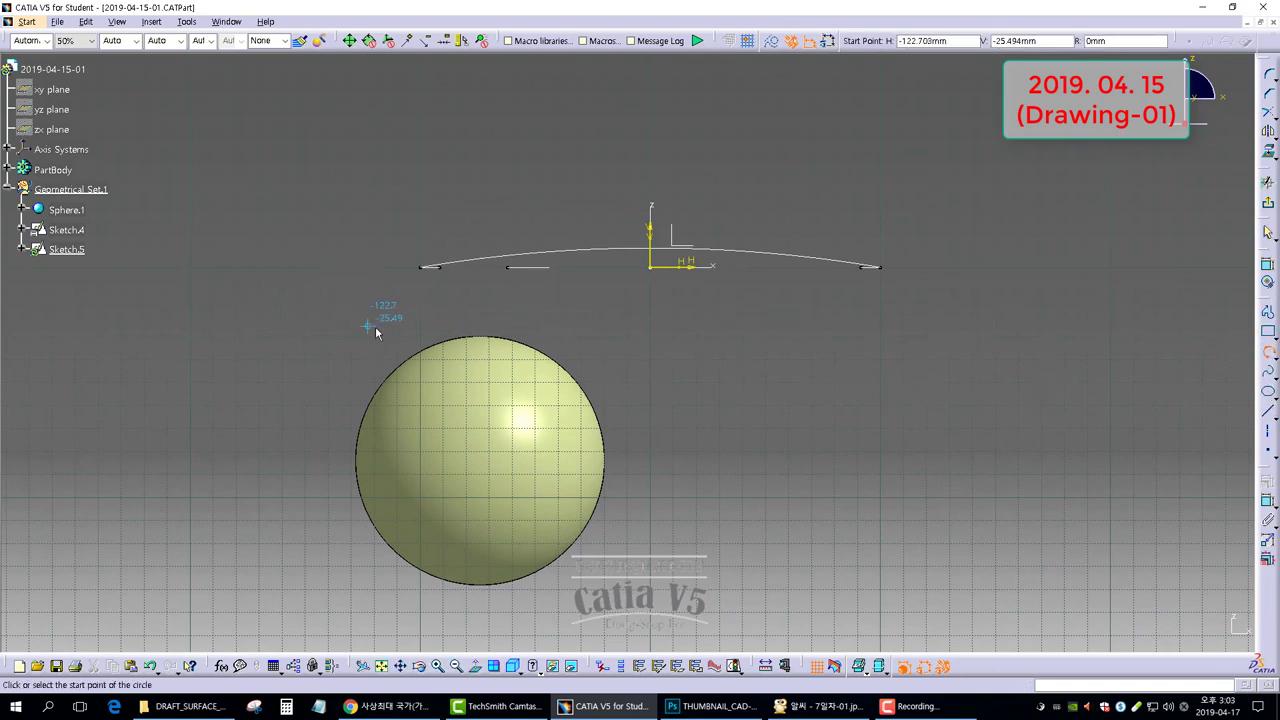
left_click(655, 311)
left_click(889, 332)
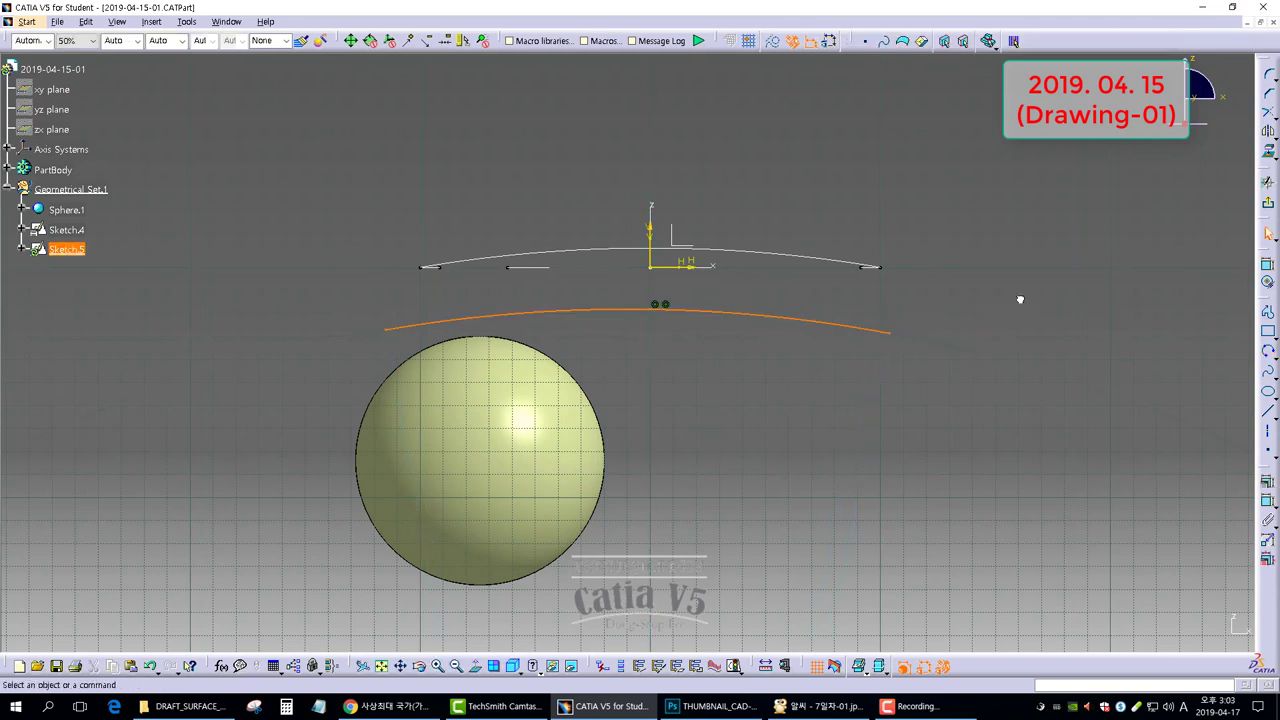
Dimension the lower arc's radius and set it to 594 mm.
left_click(1267, 265)
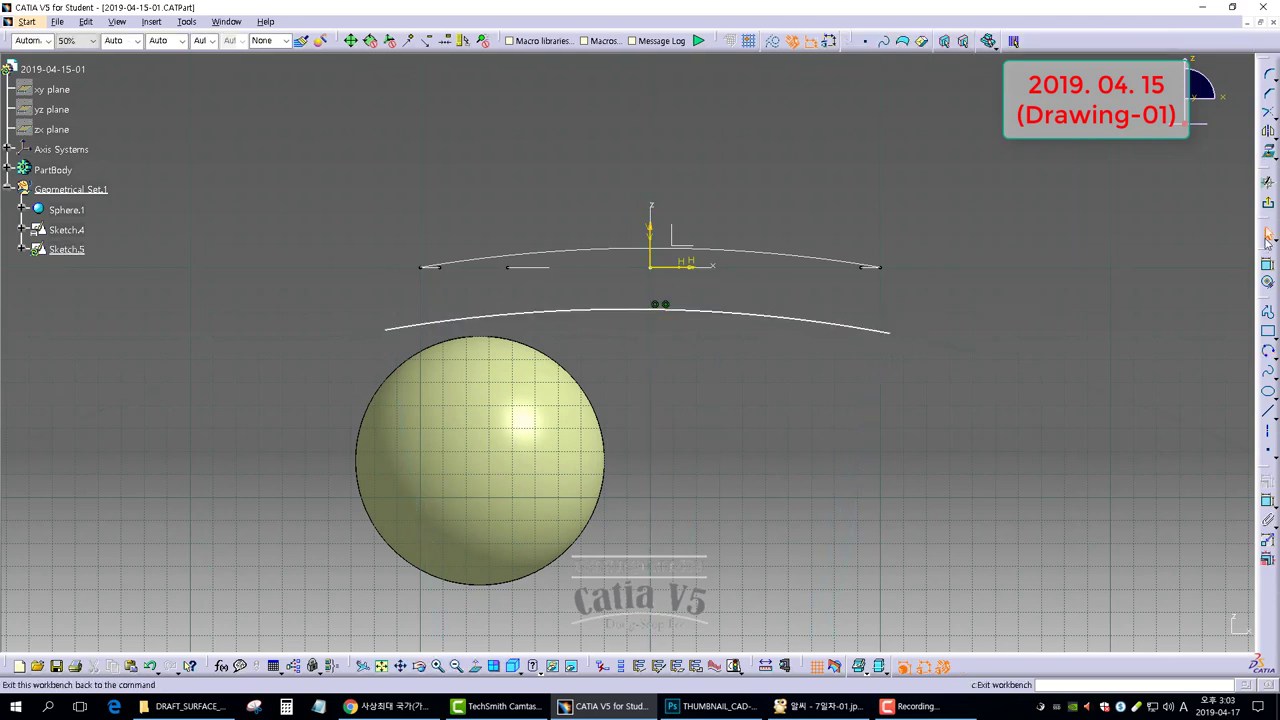
left_click(589, 316)
left_click(586, 282)
double_click(583, 282)
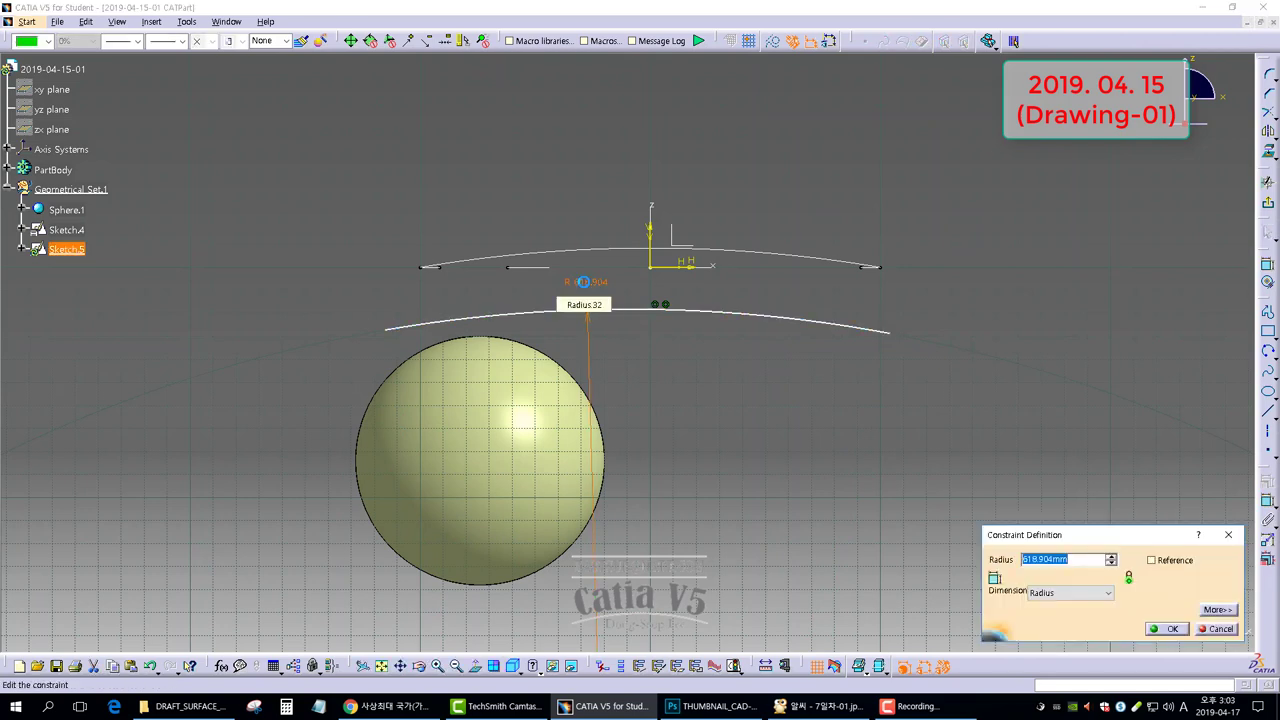
type("594")
key("Return")
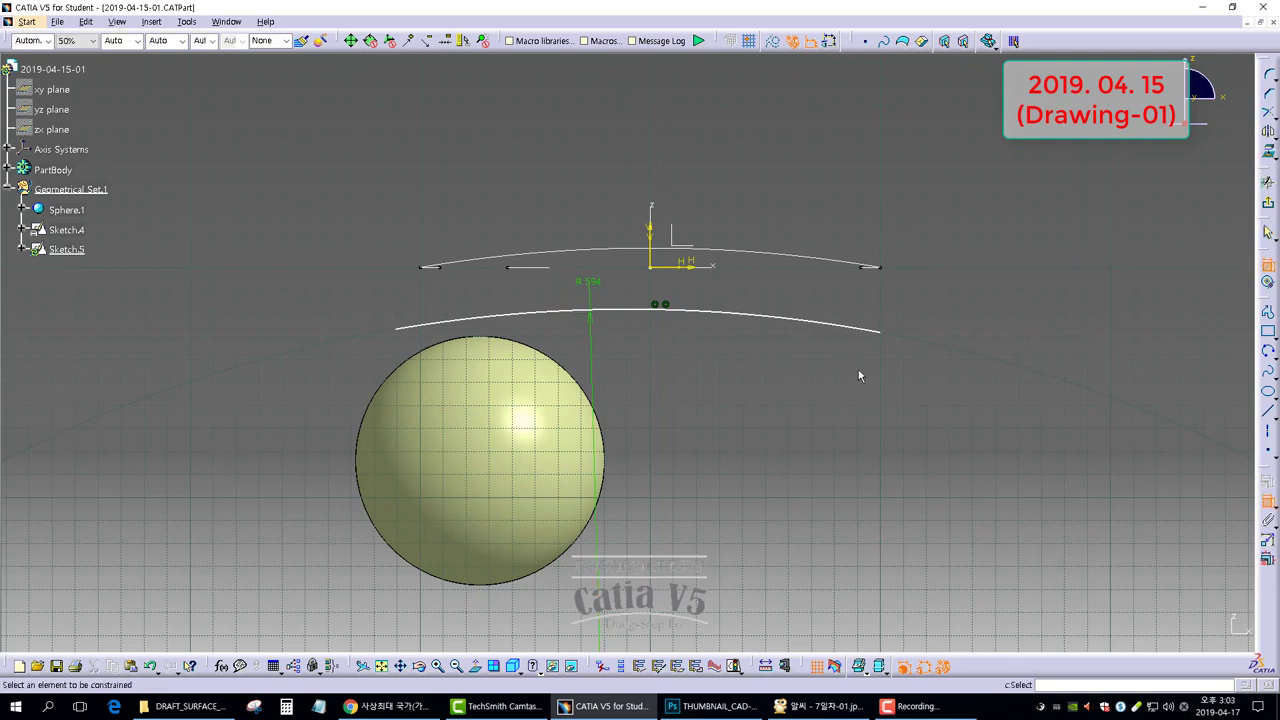
Make the two endpoints of the 594 mm arc symmetric about the vertical axis.
left_click(888, 340)
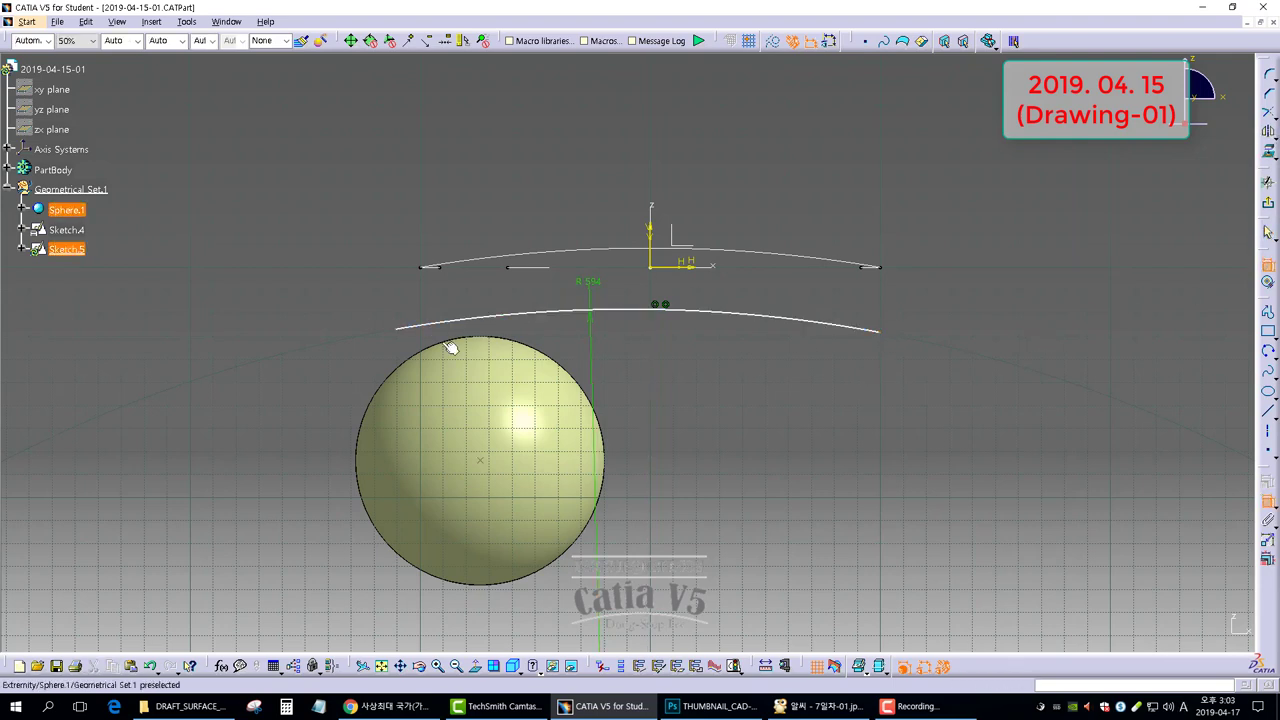
left_click(402, 334)
right_click(655, 162)
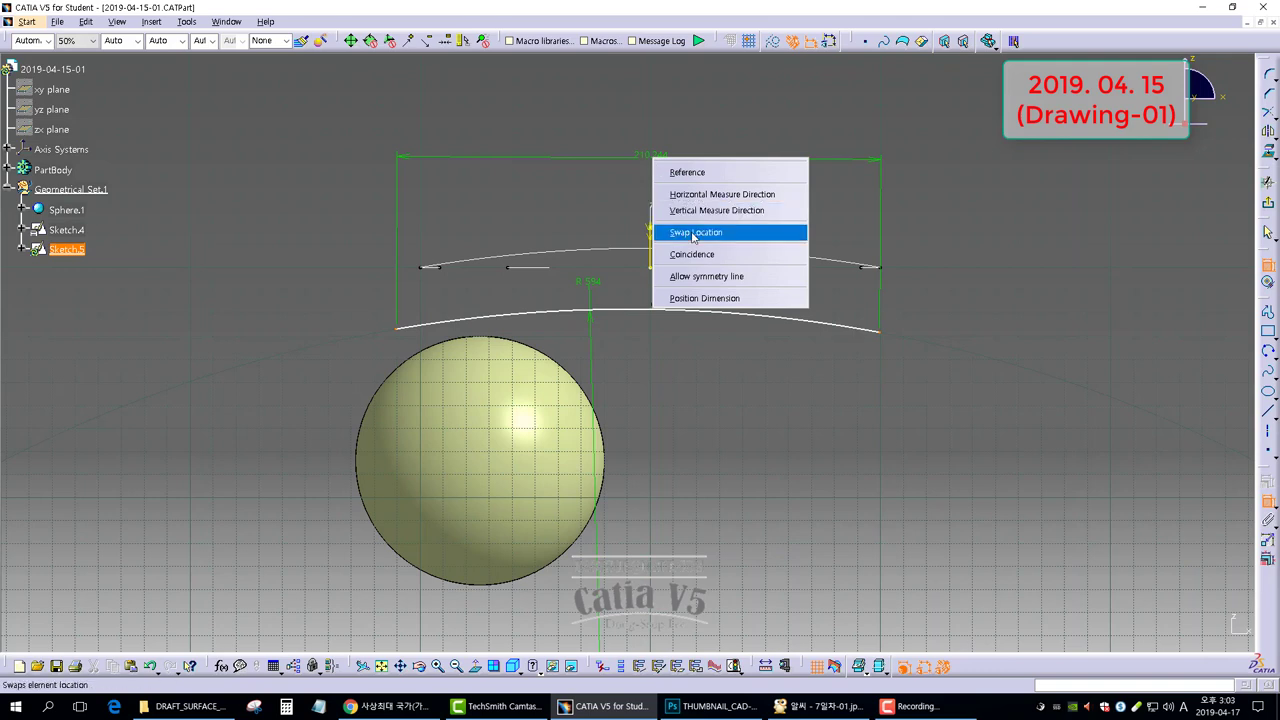
left_click(690, 276)
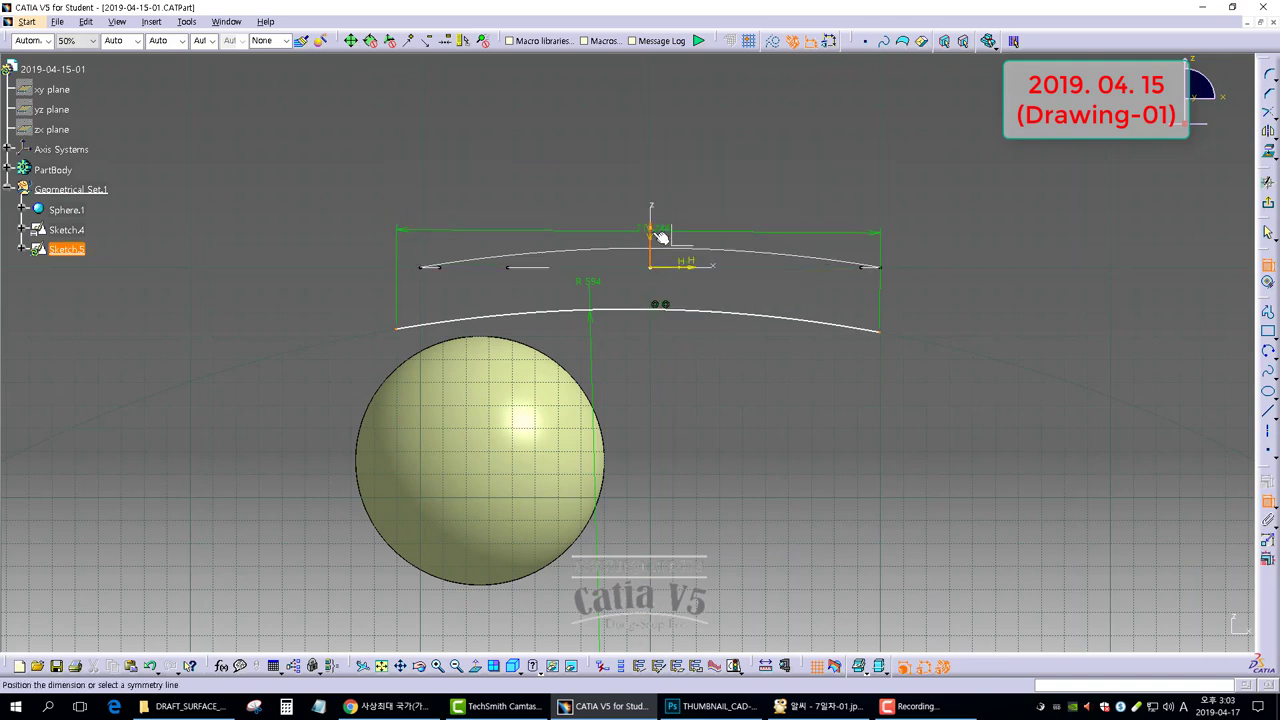
left_click(652, 232)
Dimension the offset between the horizontal axis and the 594 mm arc and set it to 18 mm.
left_click(1268, 266)
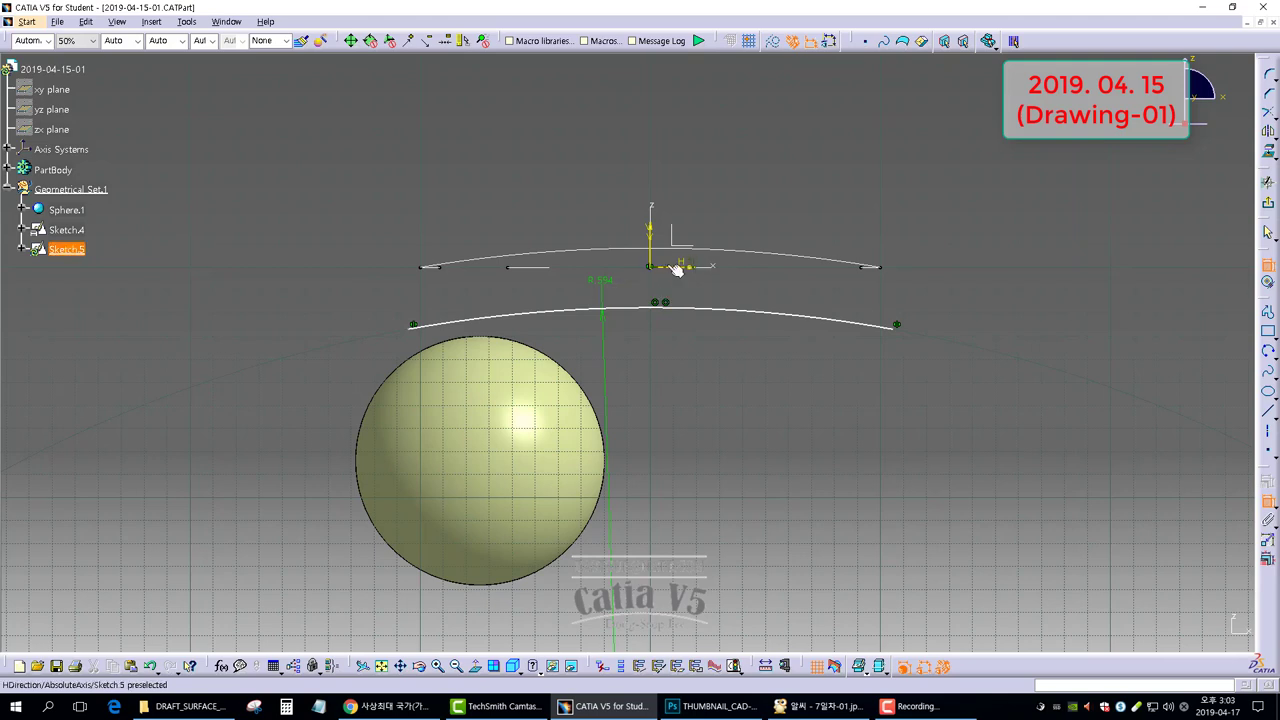
left_click(674, 266)
left_click(651, 309)
left_click(812, 300)
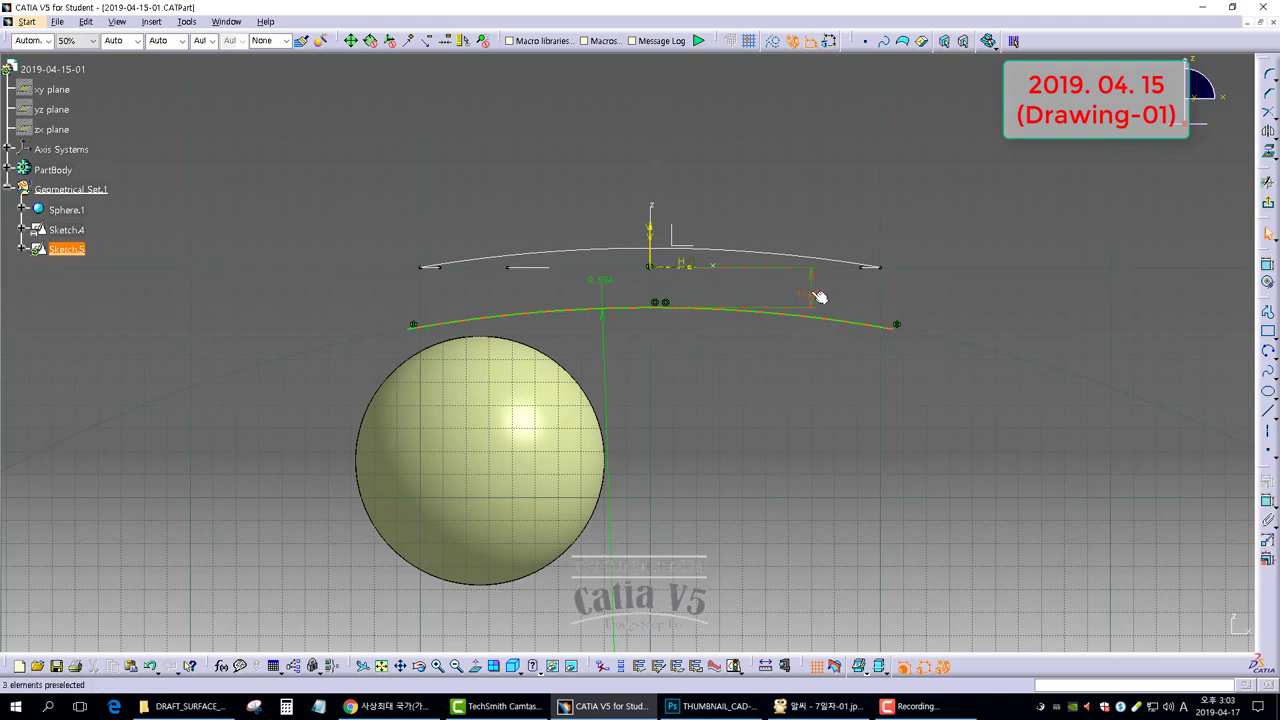
double_click(820, 290)
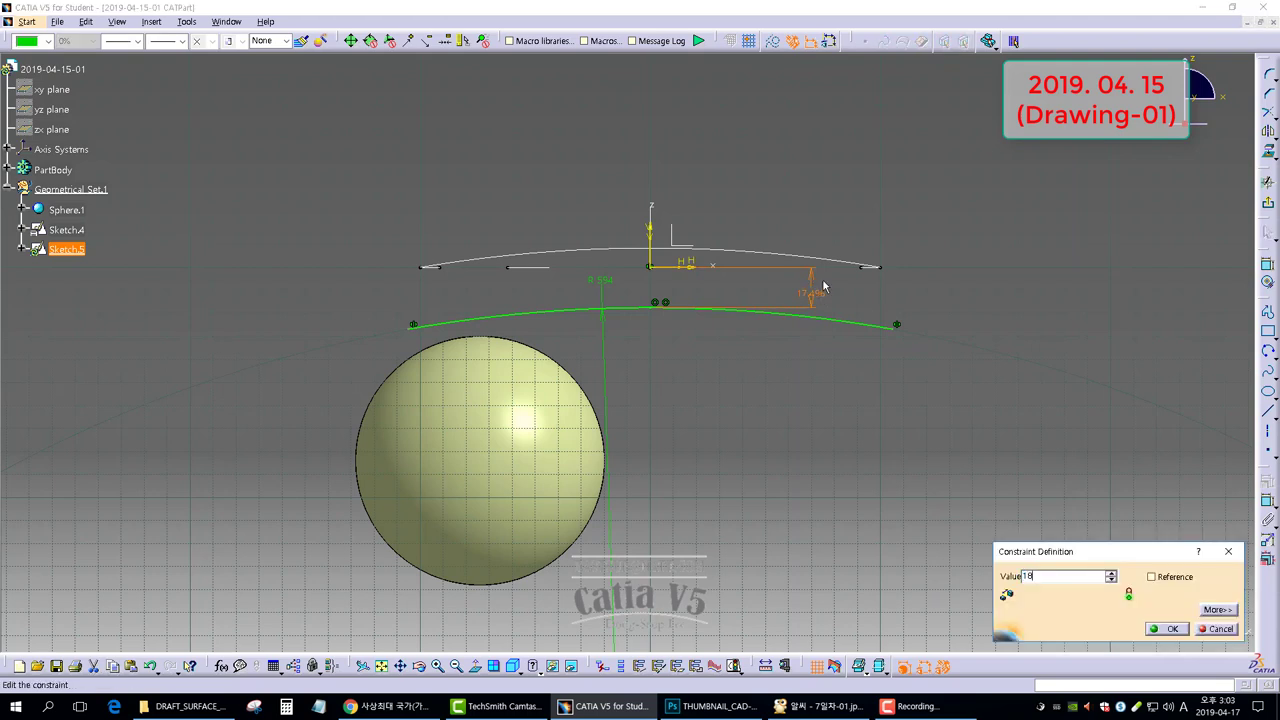
key("Return")
left_click(961, 313)
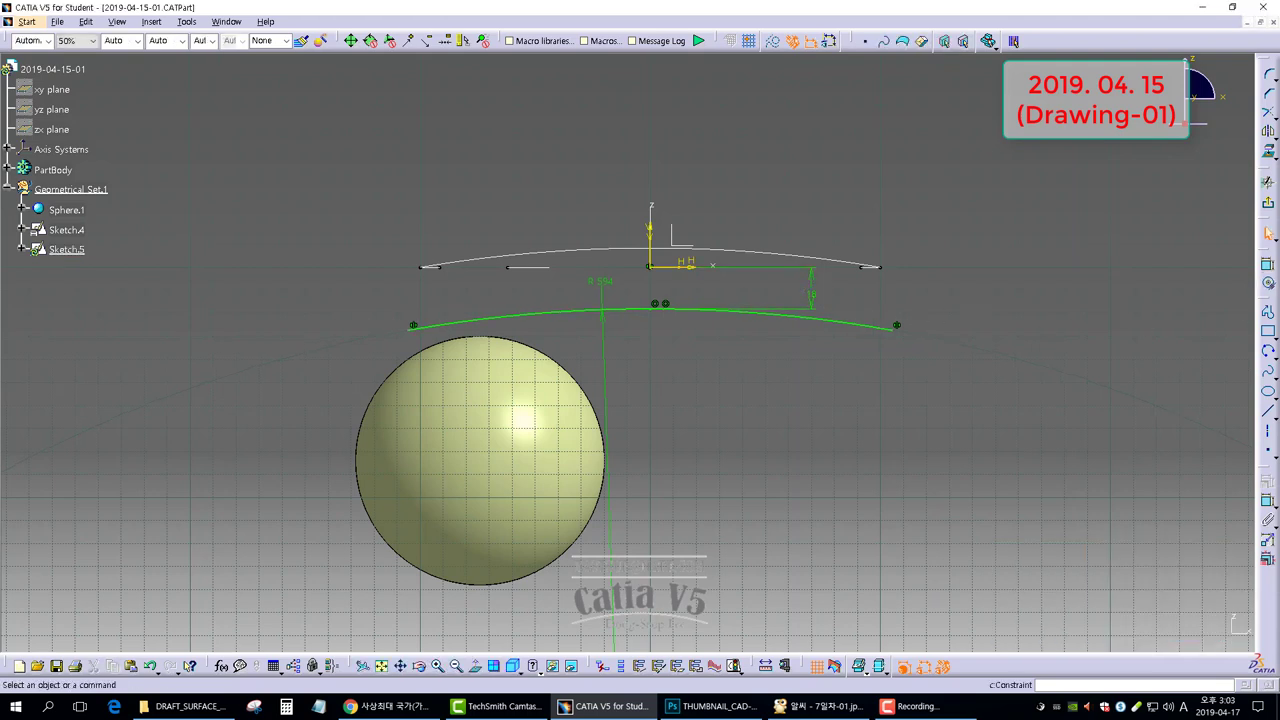
Dimension the distance between the 594 mm arc's endpoints as 200 mm and exit the sketch.
left_click(885, 347)
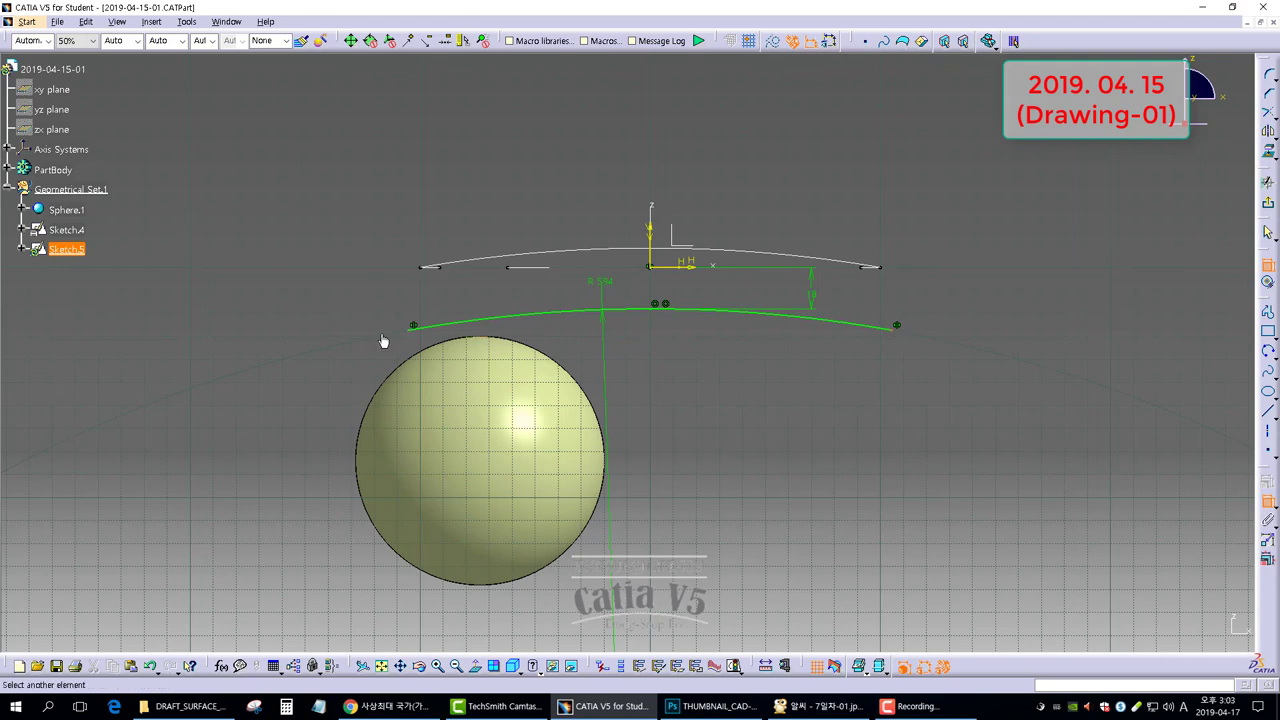
left_click(650, 133)
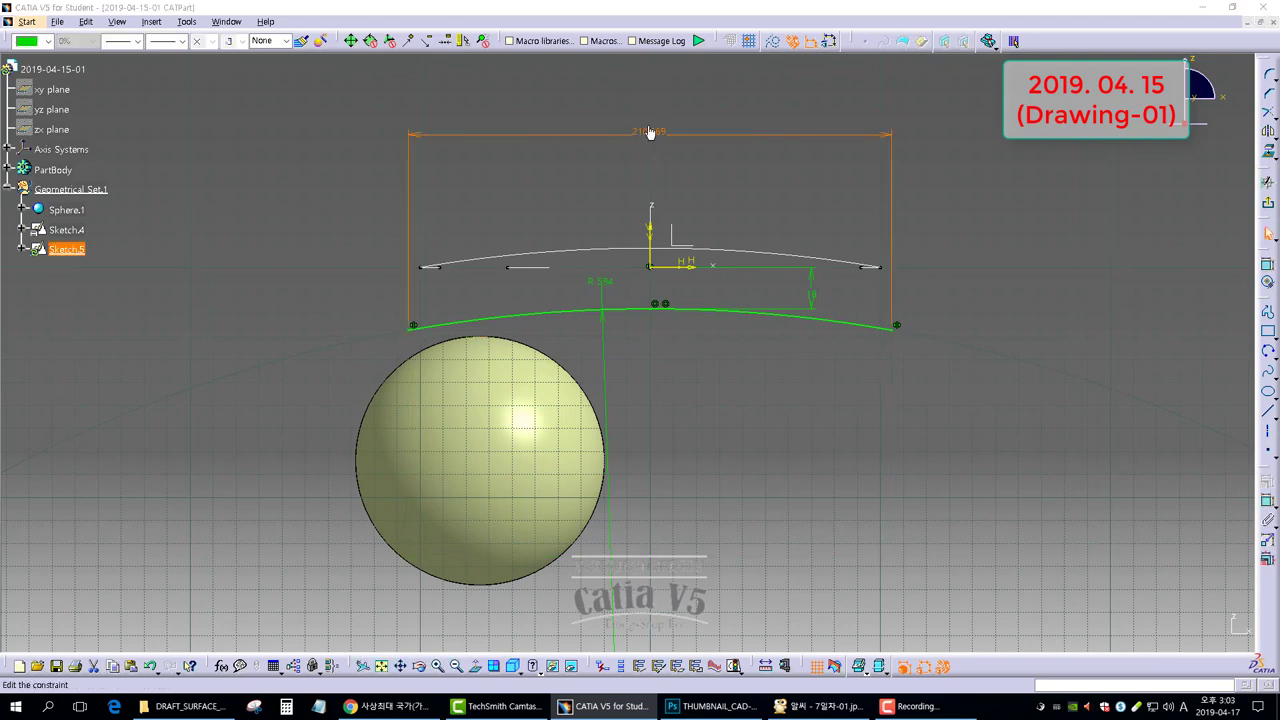
double_click(648, 129)
type("200")
key("Return")
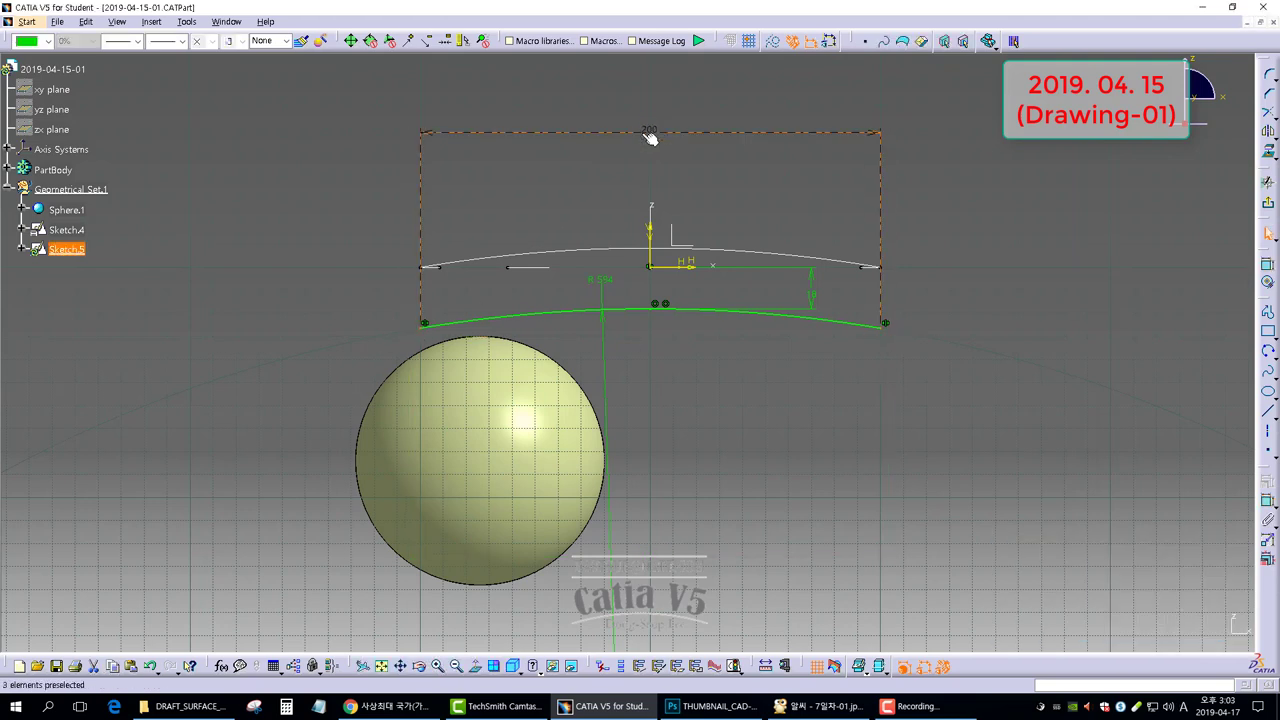
middle_click_drag(761, 389, 735, 403)
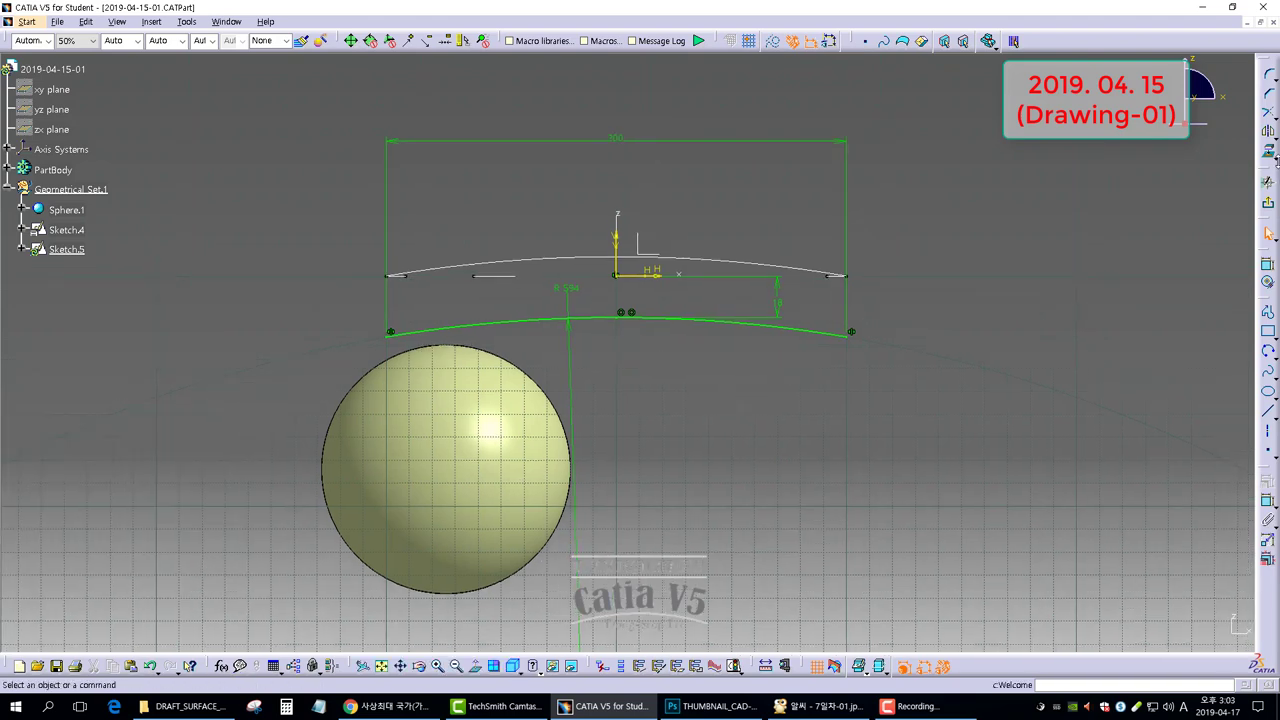
left_click(1268, 205)
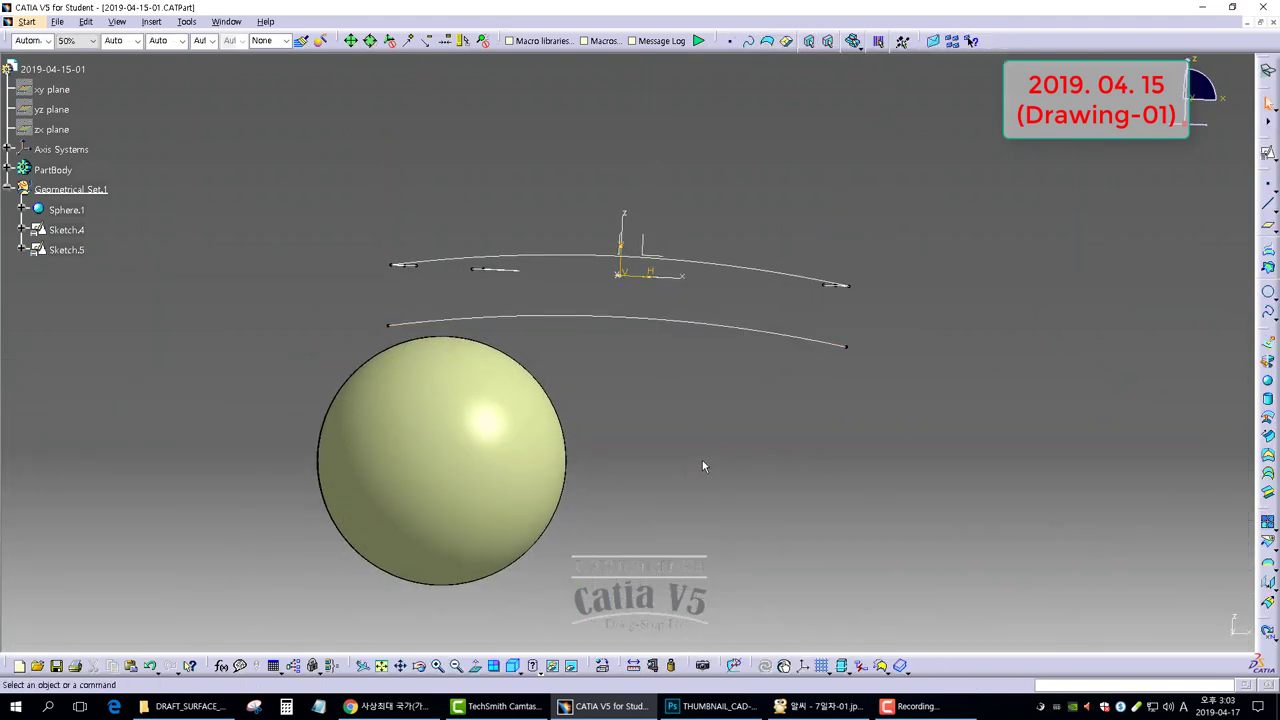
Start a positioned sketch on the YZ plane, keeping the origin and orientation types implicit.
mouse_move(702, 460)
middle_mouse_down()
mouse_move(586, 514)
mouse_move(477, 411)
mouse_move(459, 432)
mouse_move(514, 460)
mouse_move(590, 430)
mouse_move(504, 455)
mouse_move(500, 443)
mouse_move(619, 451)
mouse_move(720, 429)
mouse_move(717, 506)
mouse_move(566, 264)
mouse_move(634, 443)
mouse_move(742, 206)
mouse_move(694, 171)
mouse_move(488, 325)
mouse_move(580, 300)
mouse_move(714, 291)
middle_mouse_up()
left_click(1264, 152)
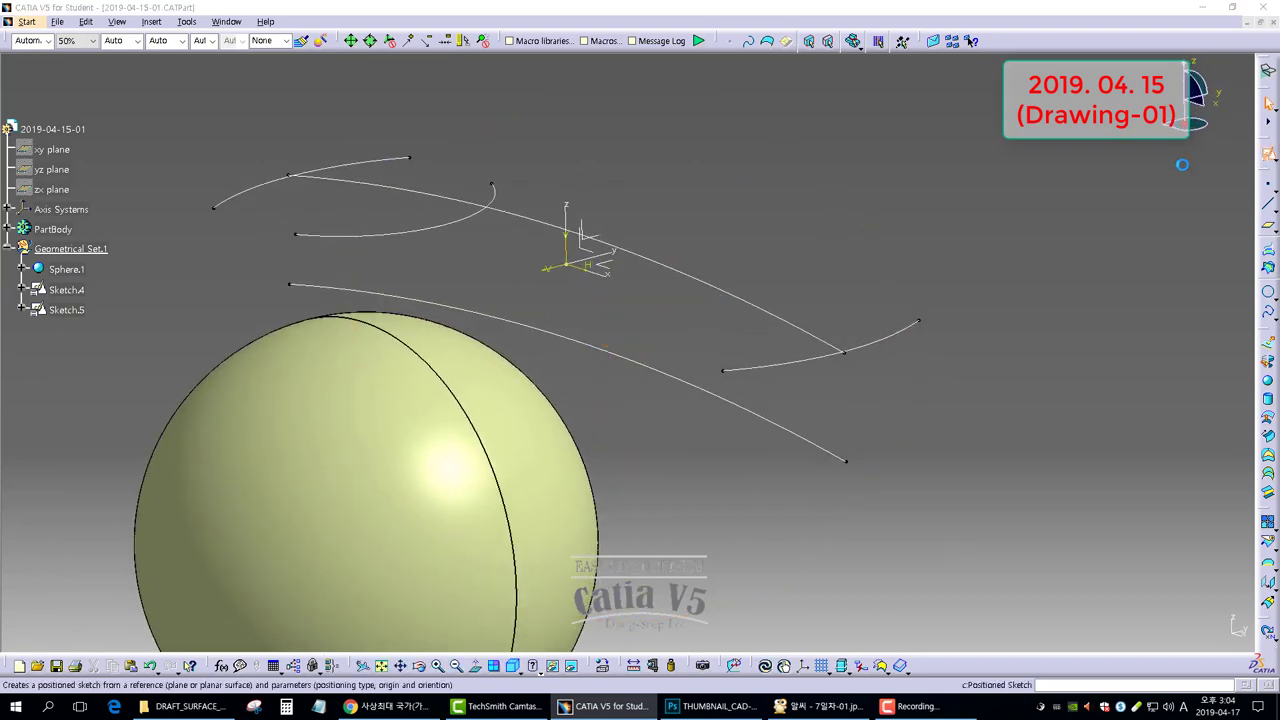
left_click(584, 230)
left_click(1182, 506)
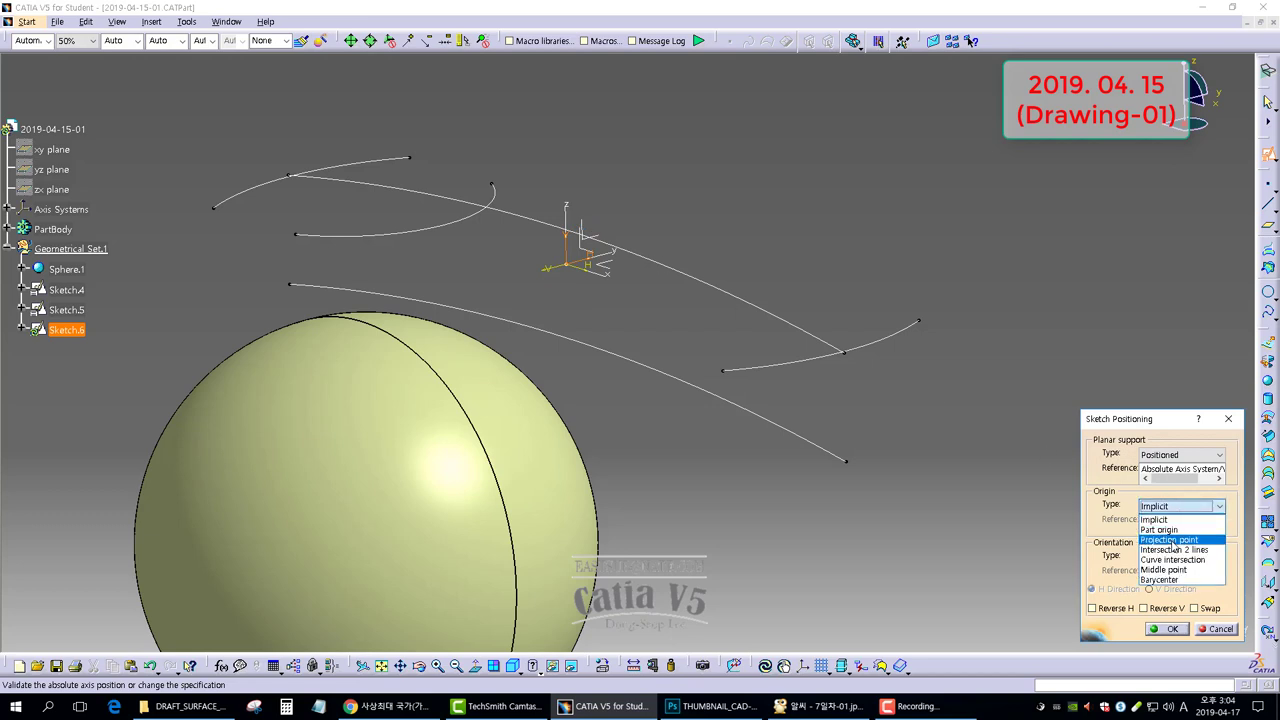
left_click(956, 503)
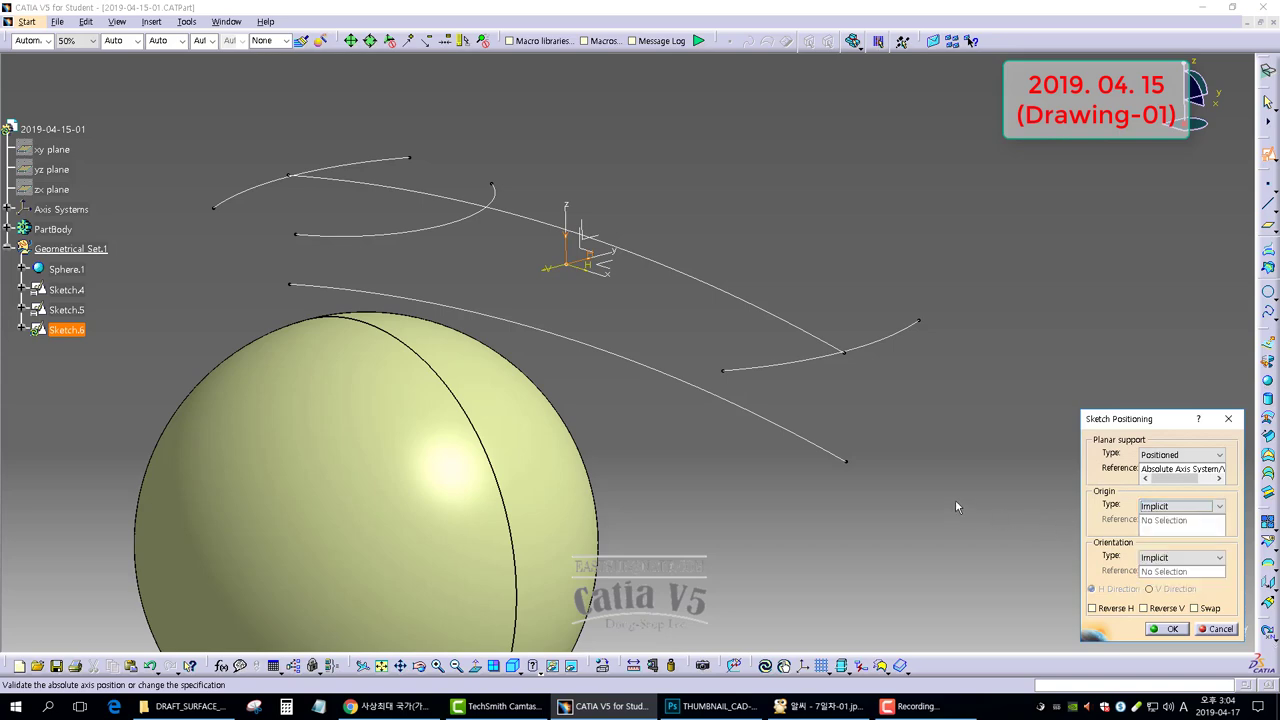
left_click(1173, 628)
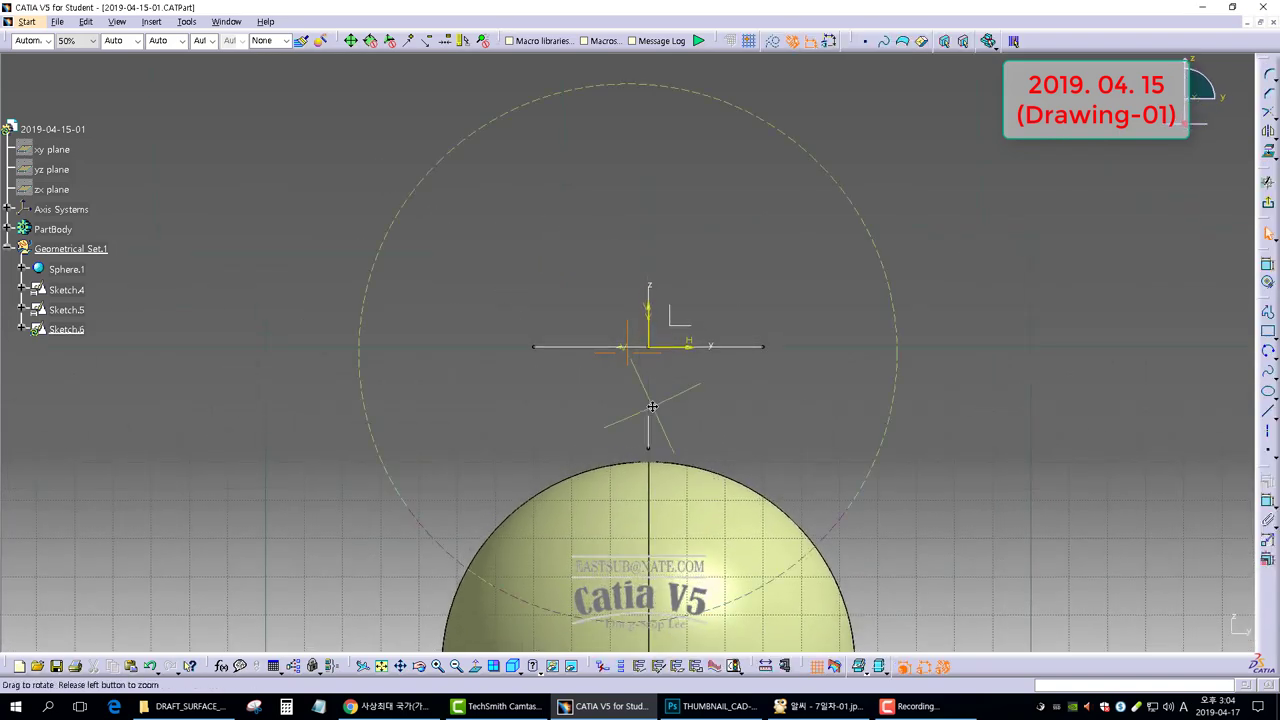
Sketch a wide three-point arc over the origin, starting at about H -37.3 mm, V 5.6 mm and passing through the vertical axis.
left_click(1268, 351)
left_click(251, 268)
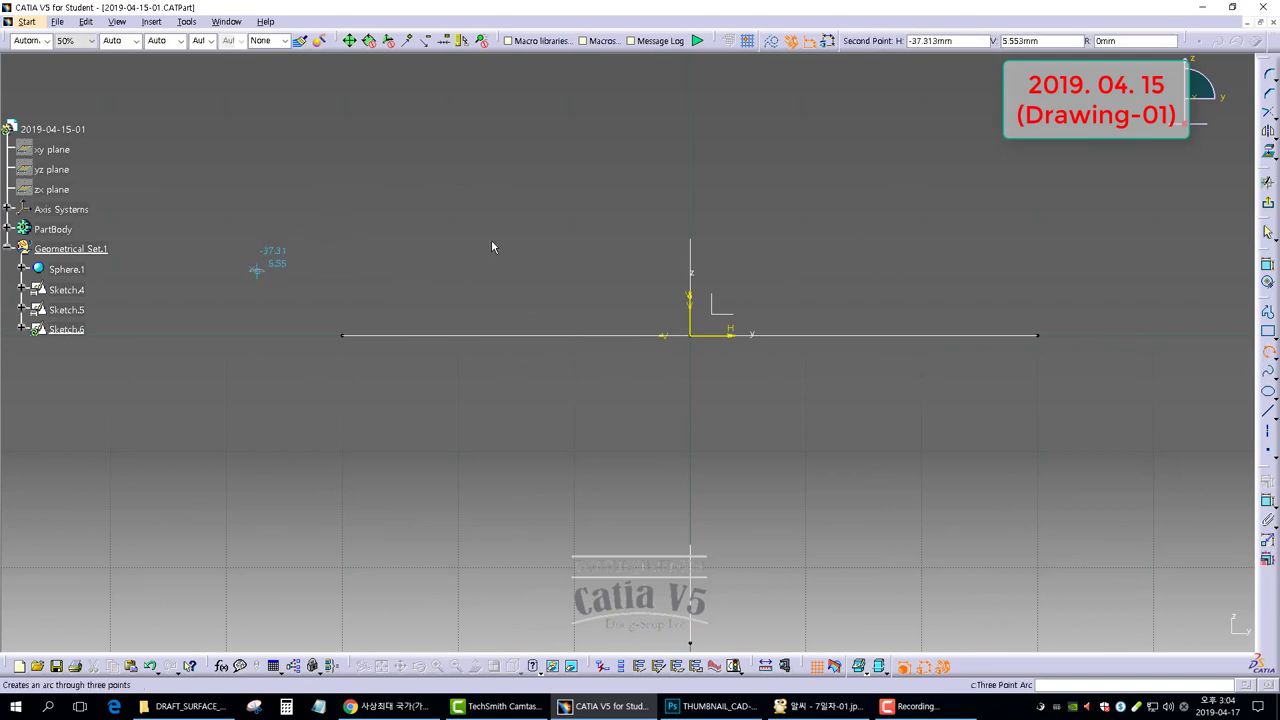
left_click(689, 199)
left_click(1095, 280)
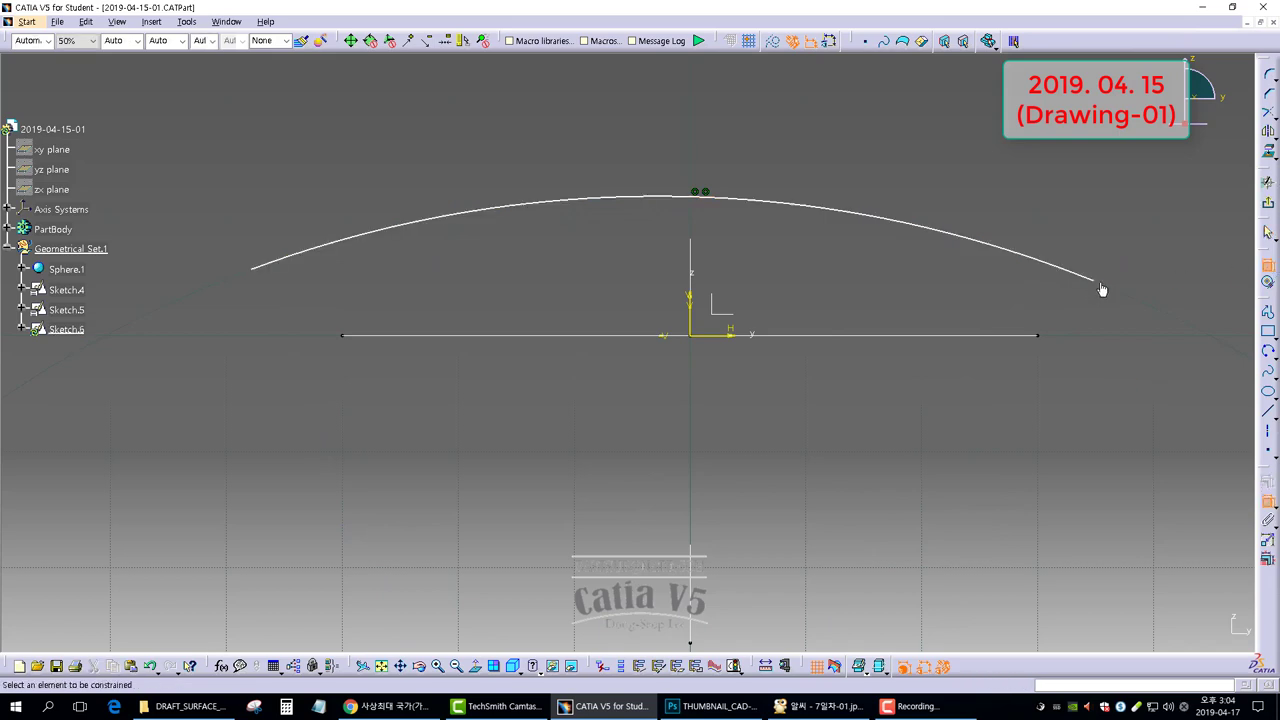
Constrain the arc's two endpoints to be symmetric about the sketch's vertical axis.
left_click(1101, 285)
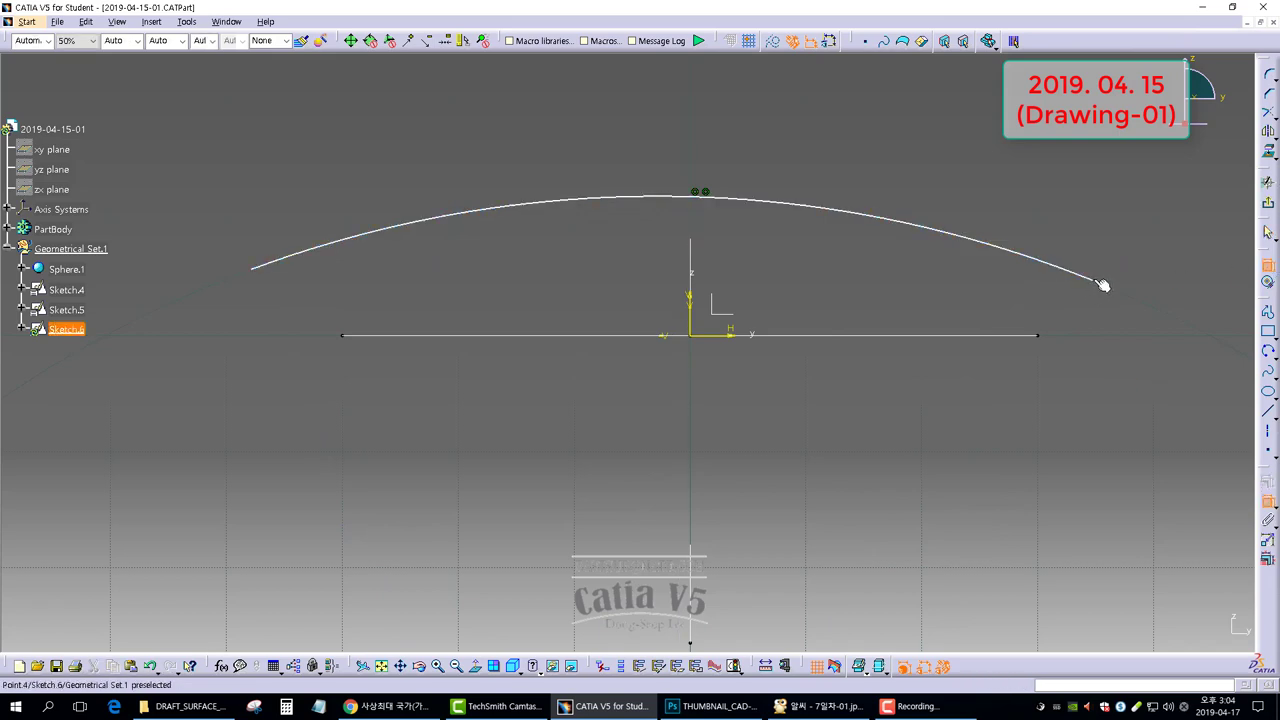
left_click(255, 269)
right_click(705, 270)
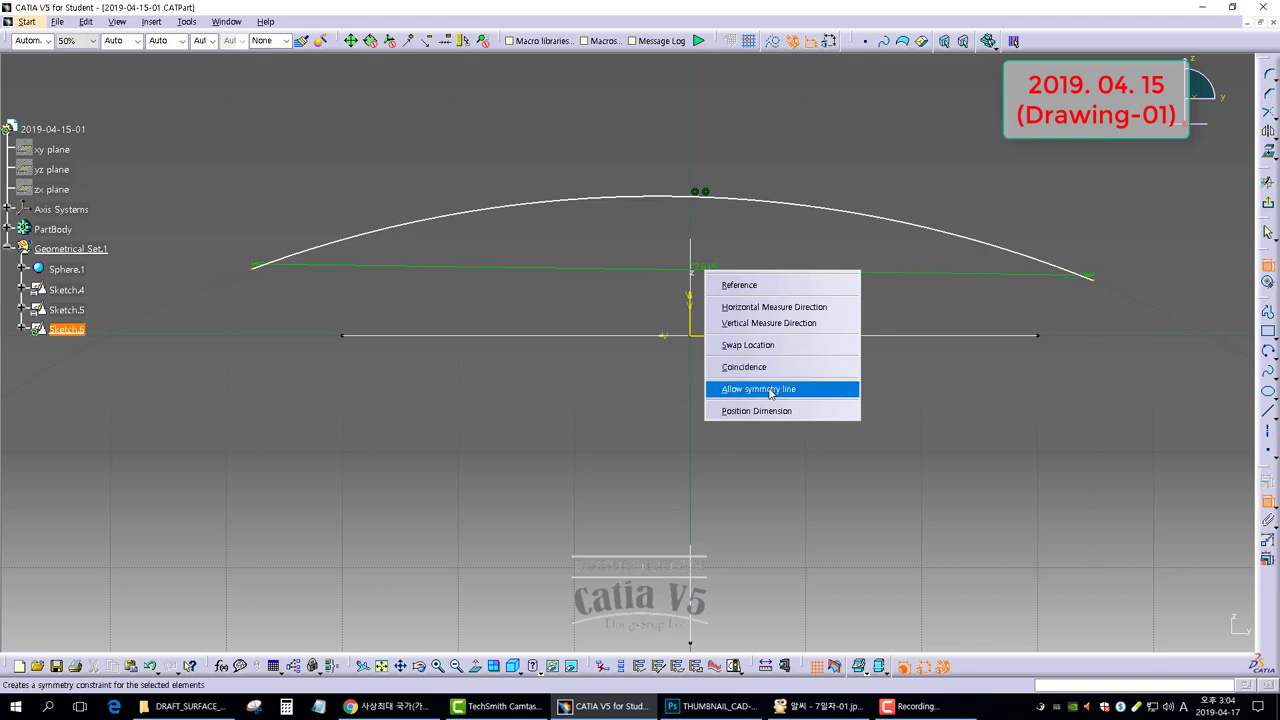
left_click(766, 389)
left_click(692, 310)
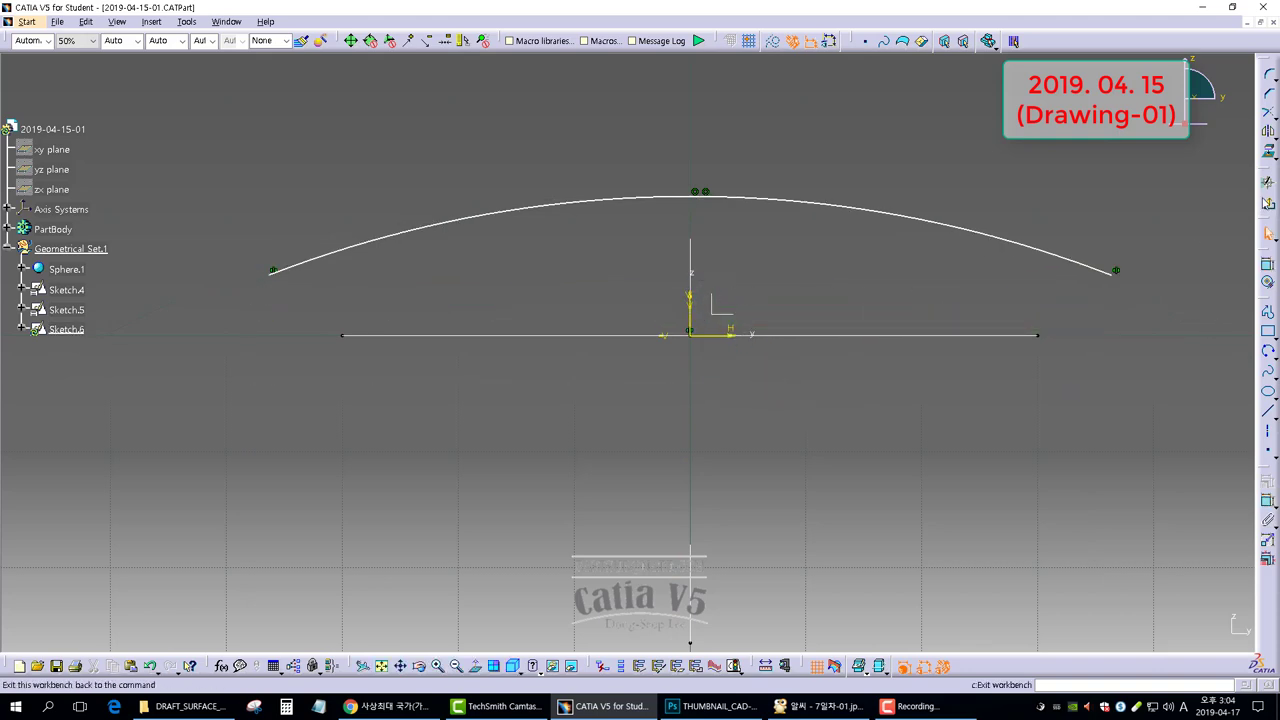
Set the arc's radius to 40 mm and move the arc up so its crown sits above the horizontal axis.
left_click(808, 206)
double_click(795, 158)
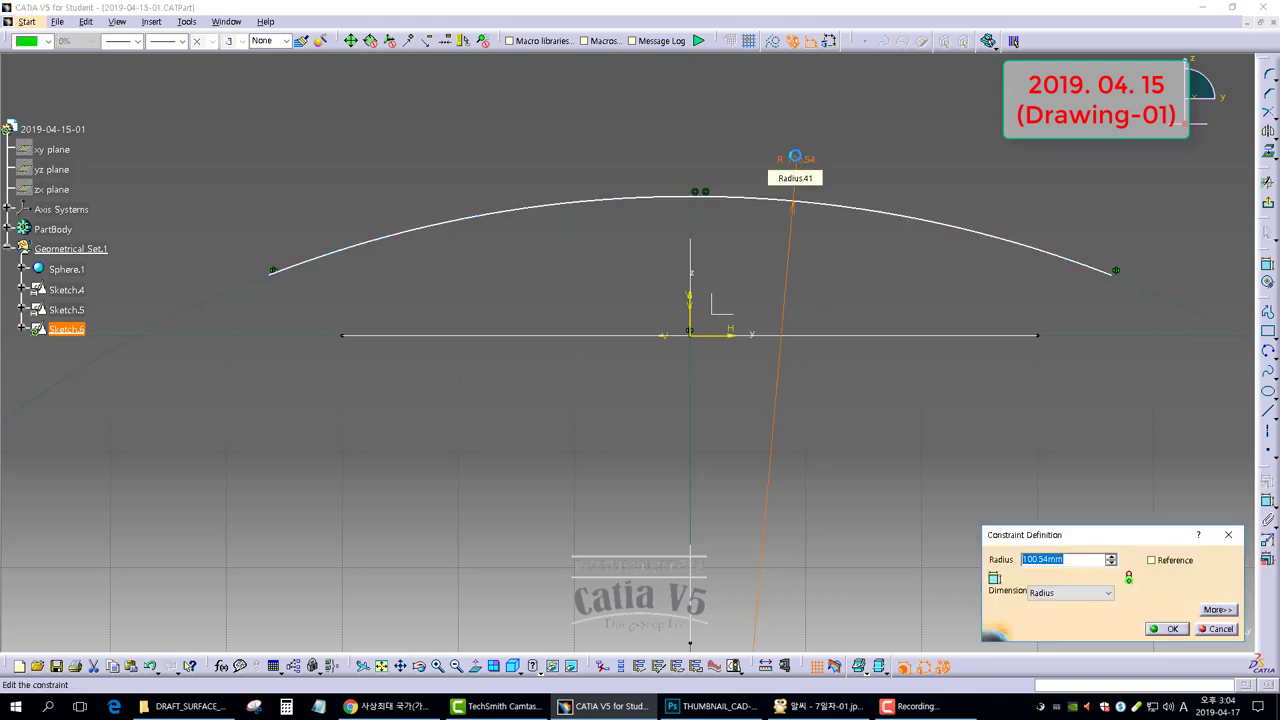
type("40")
key("Return")
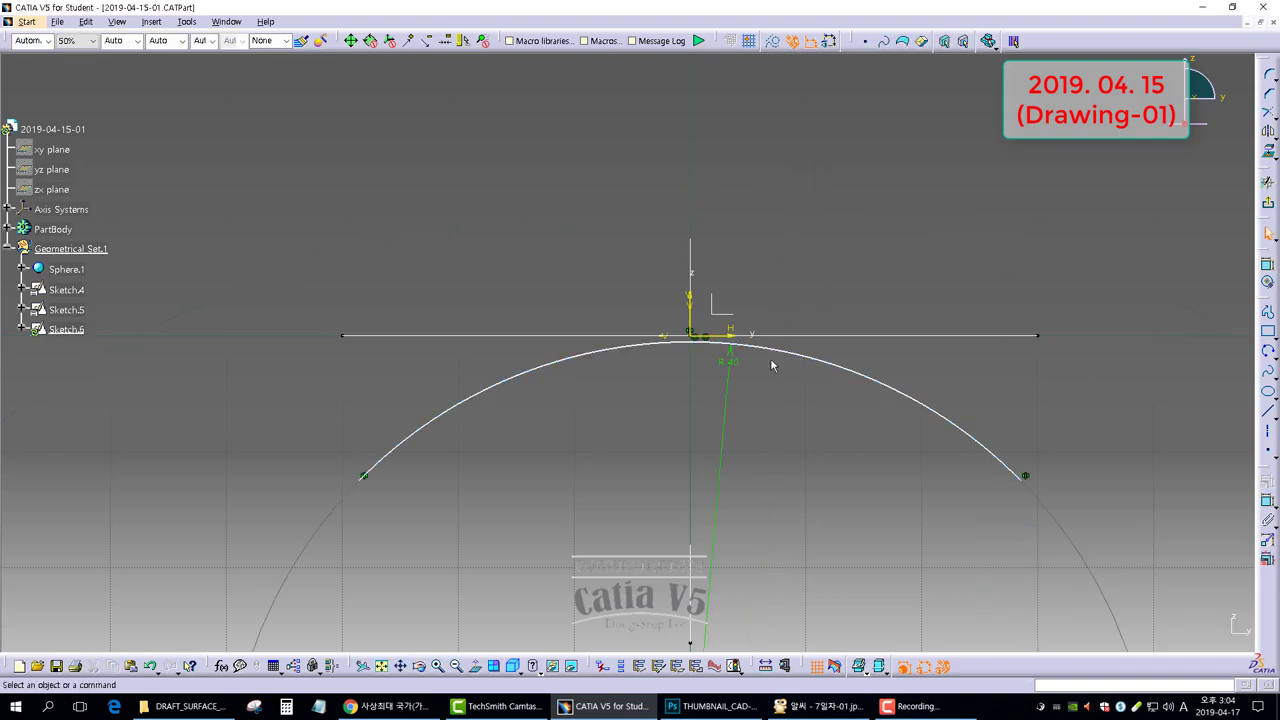
left_click_drag(775, 353, 776, 232)
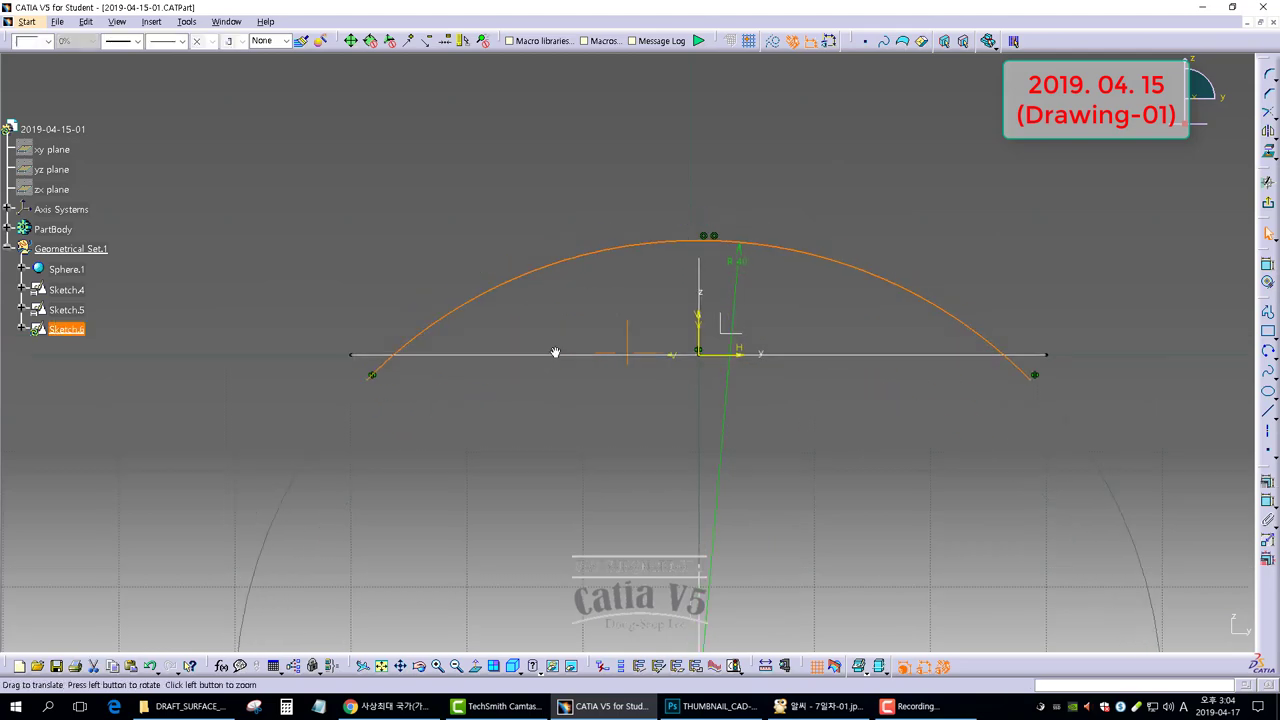
mouse_move(557, 351)
middle_mouse_down()
mouse_move(680, 366)
mouse_move(674, 354)
mouse_move(658, 460)
mouse_move(700, 400)
middle_mouse_up()
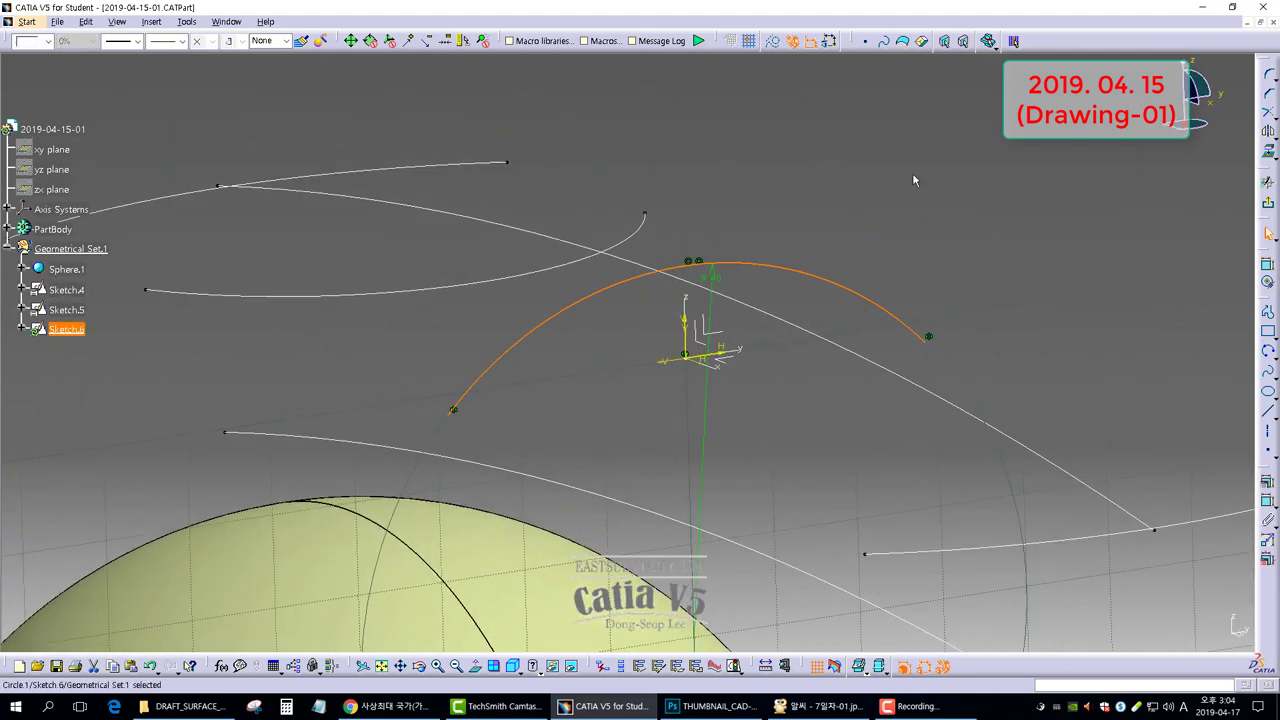
left_click(913, 175)
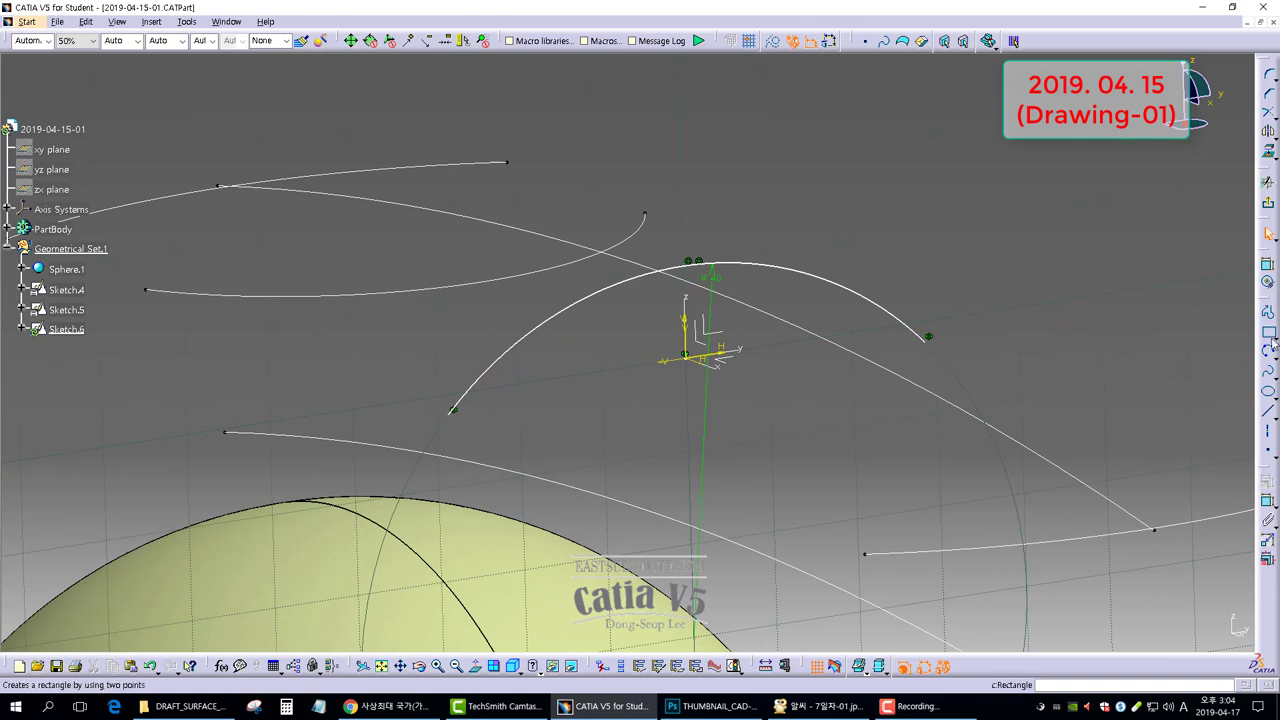
Intersect the long upper arc of Sketch.4 with the sketch plane to create a reference point.
left_click(1268, 155)
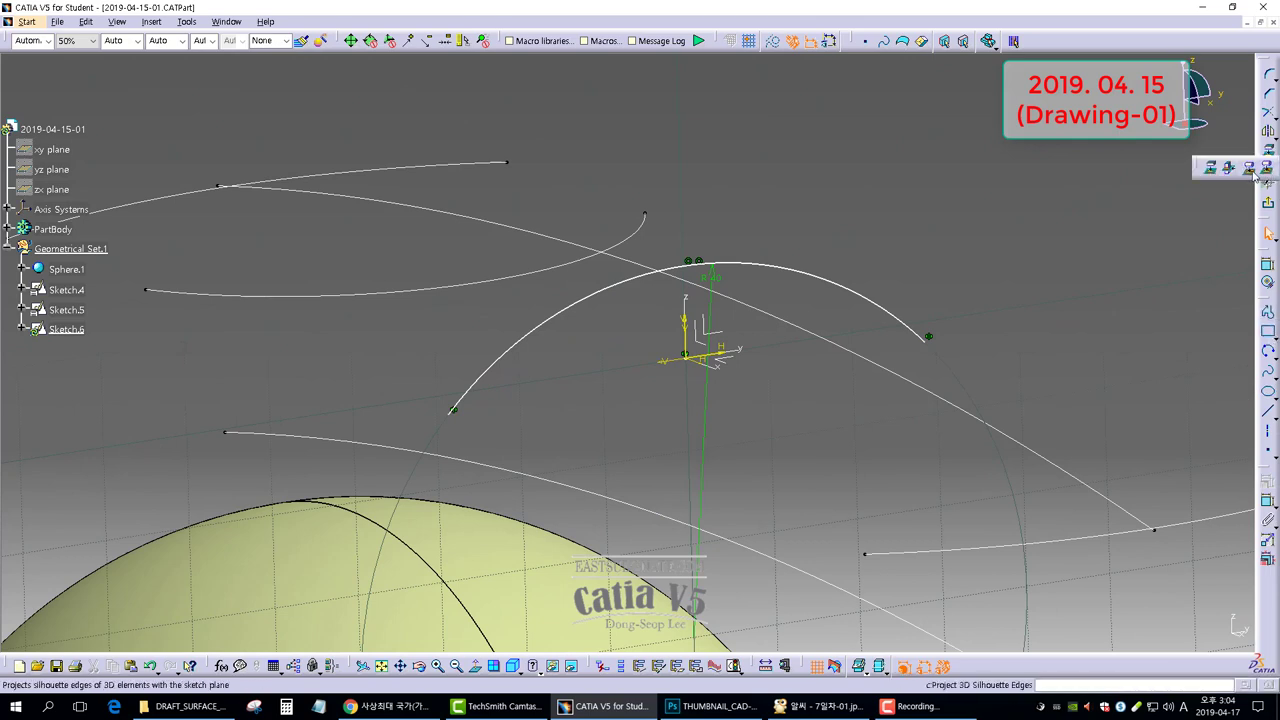
left_click(1230, 170)
left_click(666, 279)
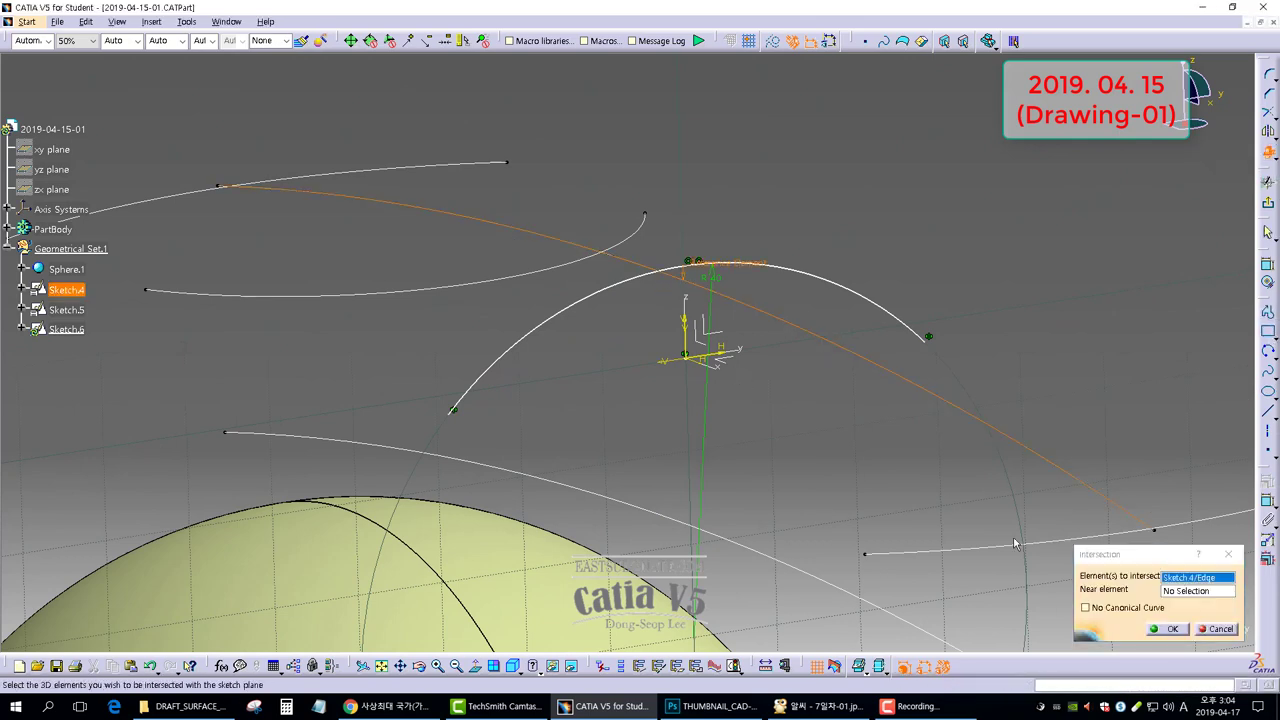
left_click(1168, 628)
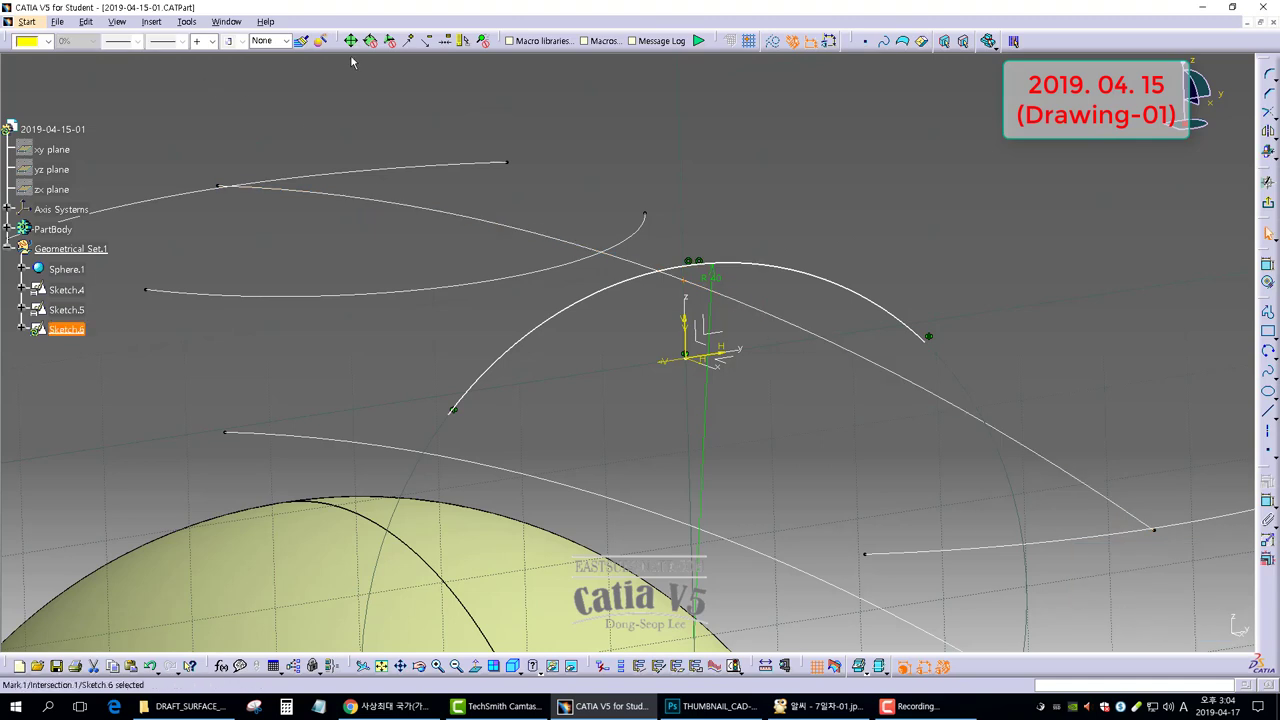
left_click(780, 152)
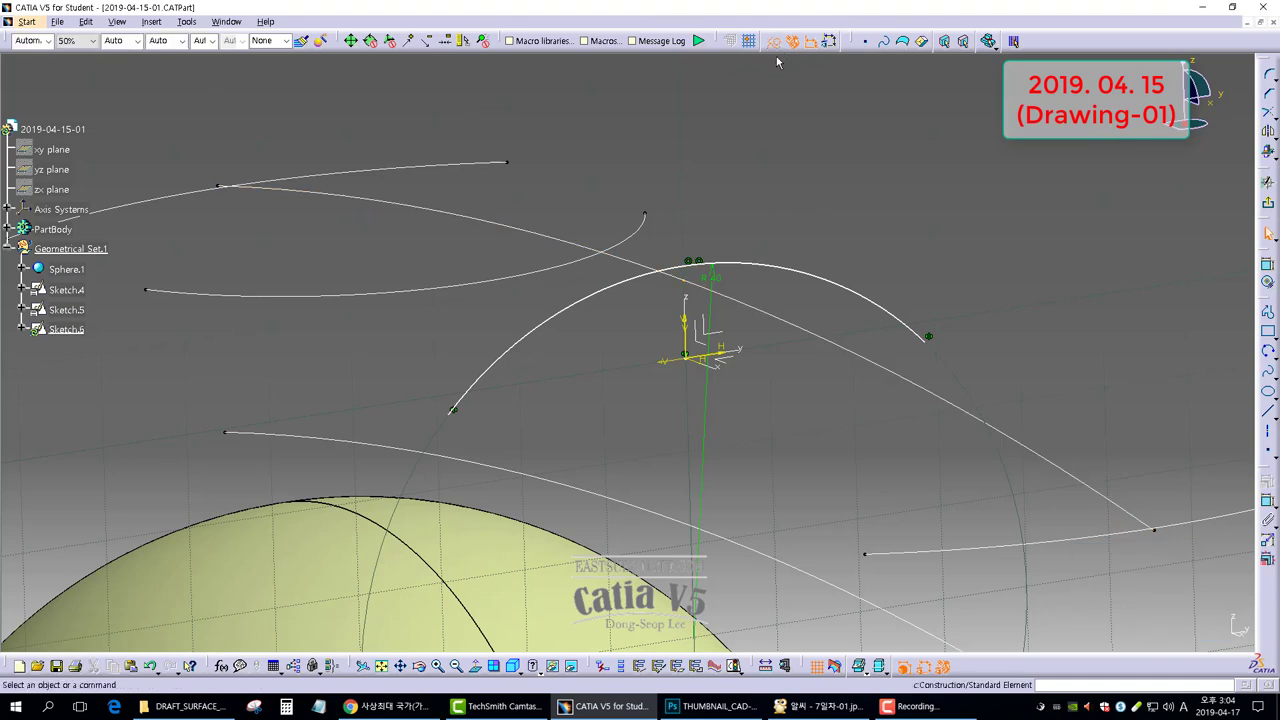
Make the 40 mm arc coincident with the intersection point of the Sketch.4 arc.
left_click(1267, 265)
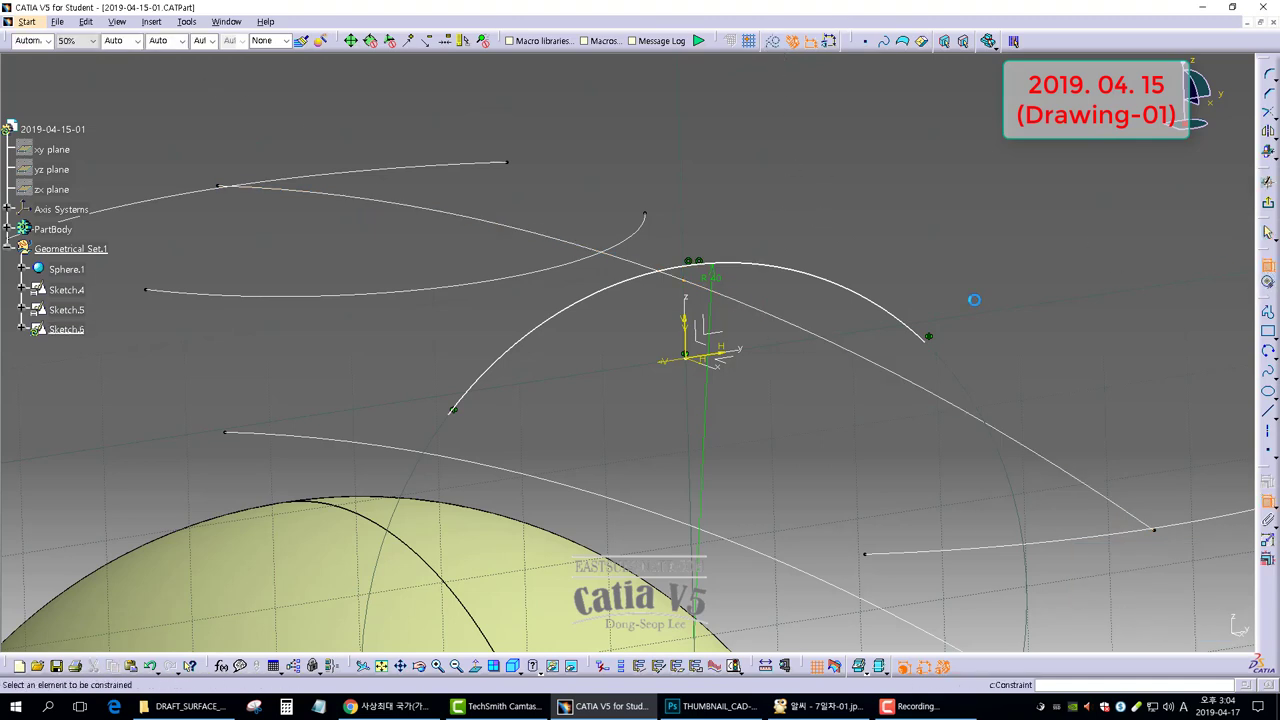
left_click(690, 266)
right_click(712, 208)
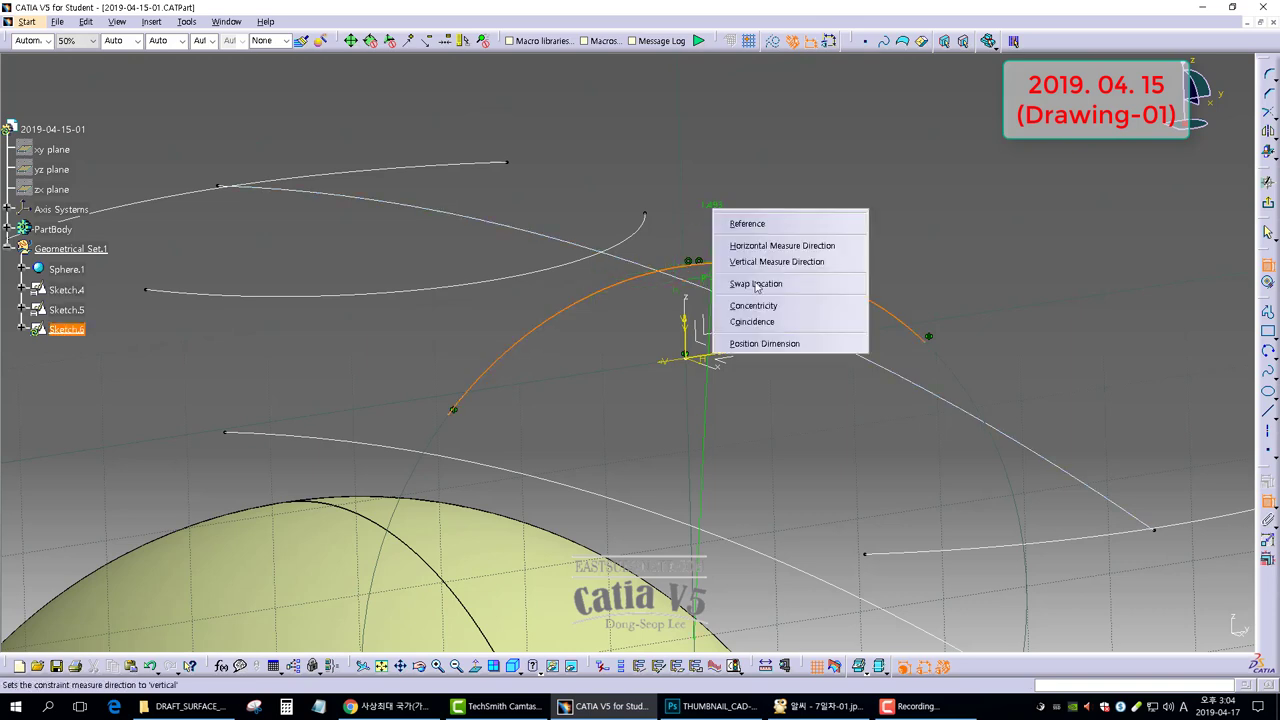
left_click(752, 321)
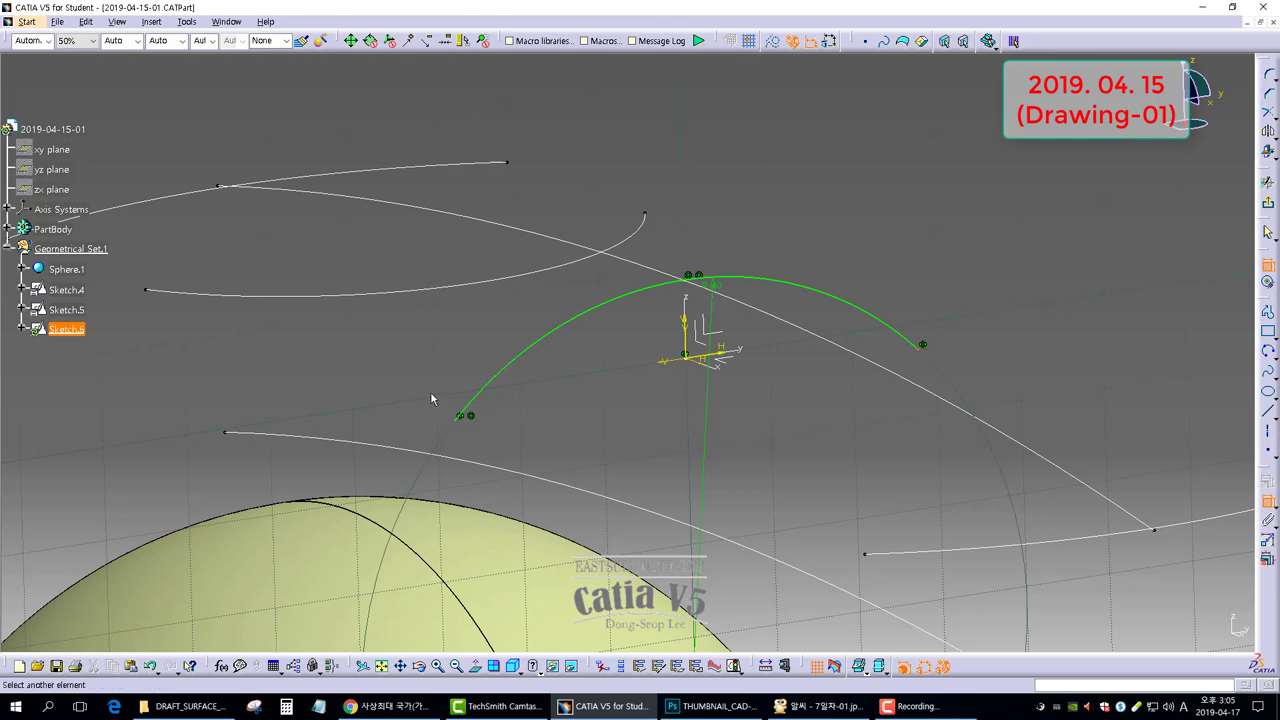
Dimension the horizontal distance between the 40 mm arc's endpoints, edit its value and exit the sketch.
left_click(455, 418)
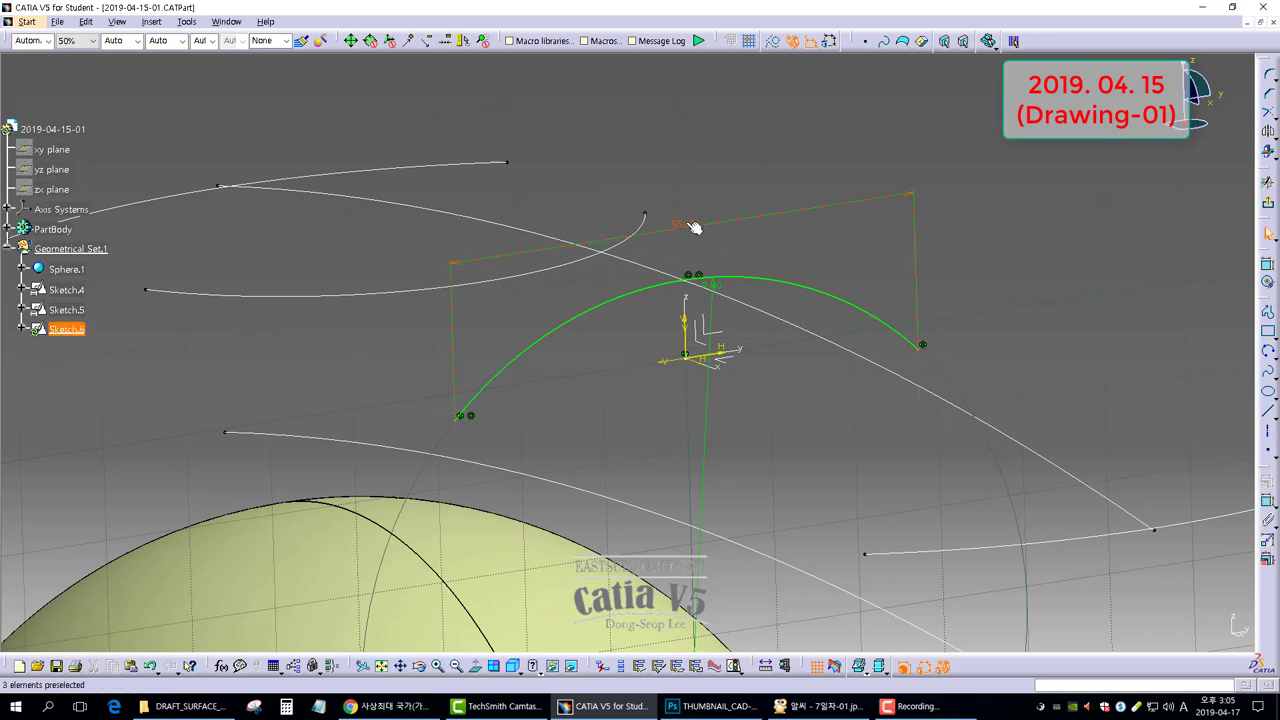
double_click(687, 231)
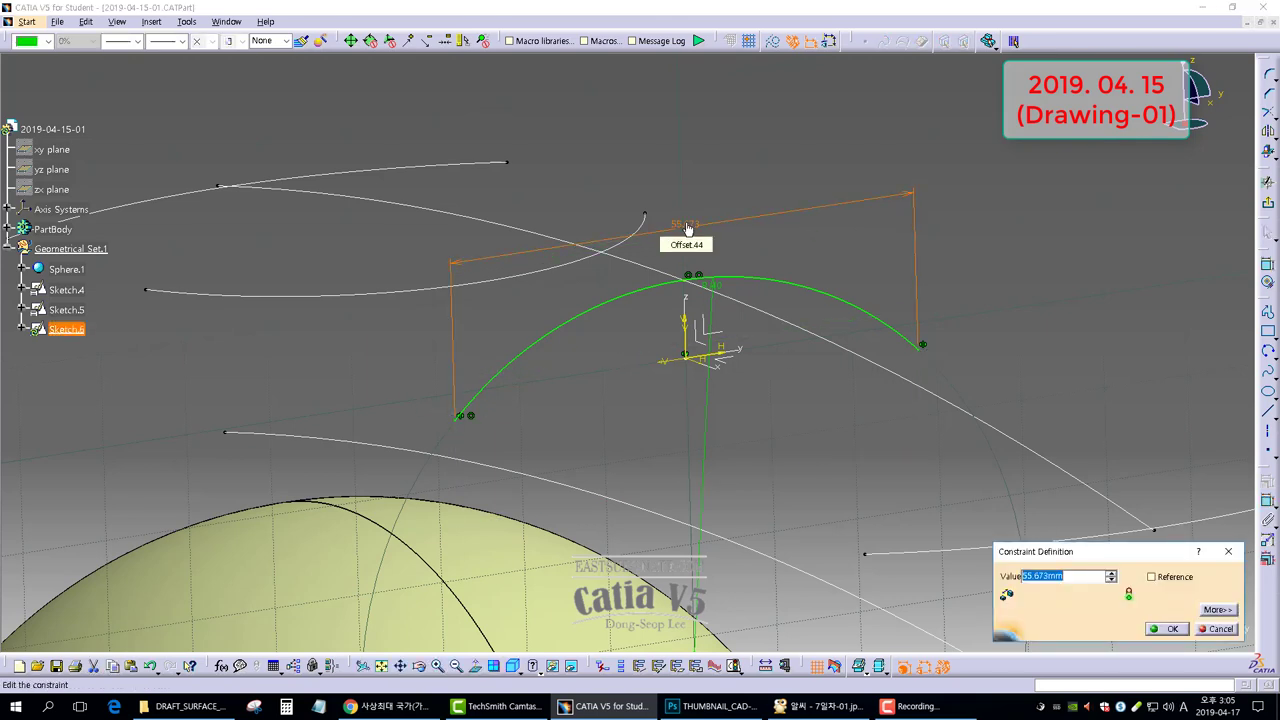
key("Return")
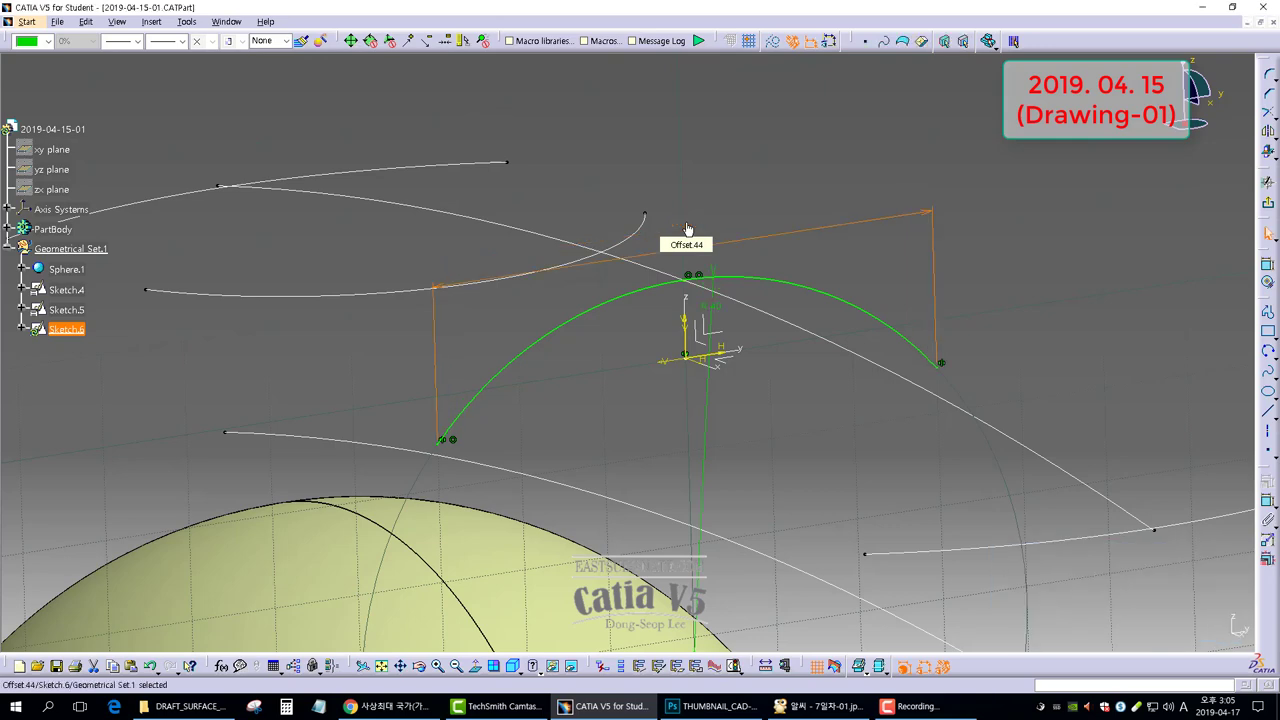
mouse_move(622, 297)
middle_mouse_down()
mouse_move(572, 277)
mouse_move(584, 424)
mouse_move(541, 398)
mouse_move(492, 422)
mouse_move(502, 375)
middle_mouse_up()
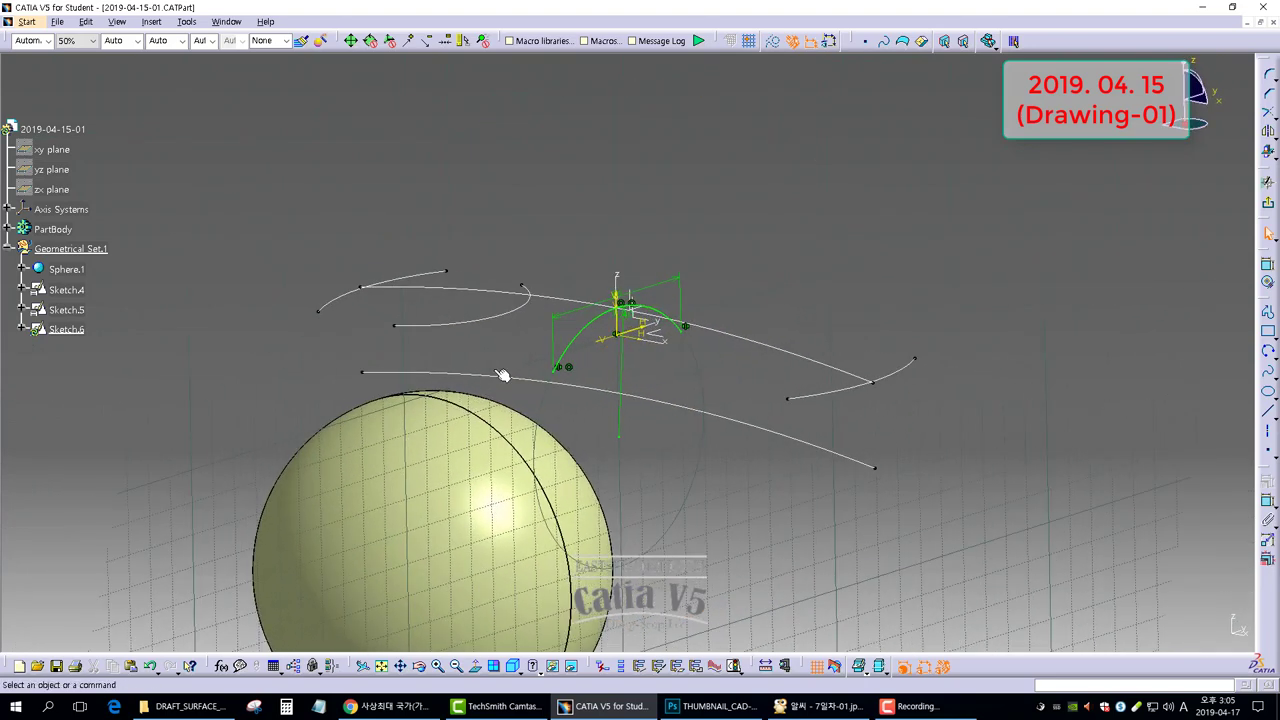
left_click(1266, 187)
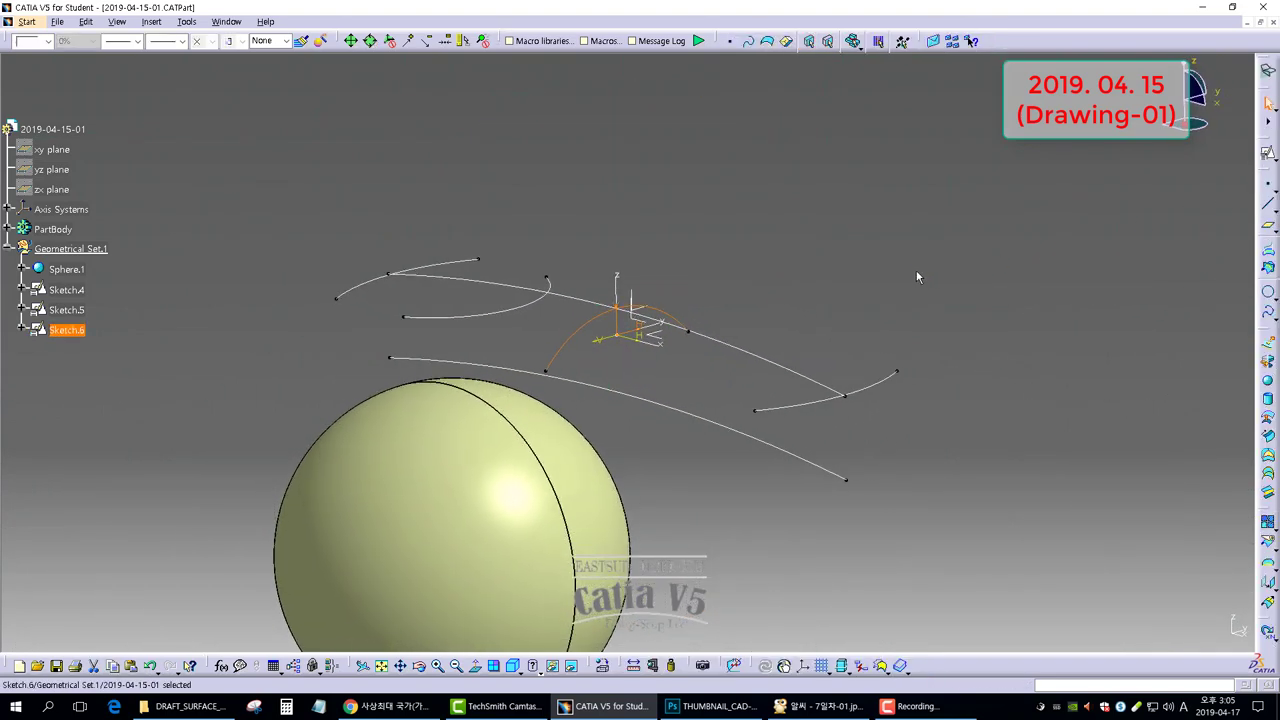
left_click(868, 270)
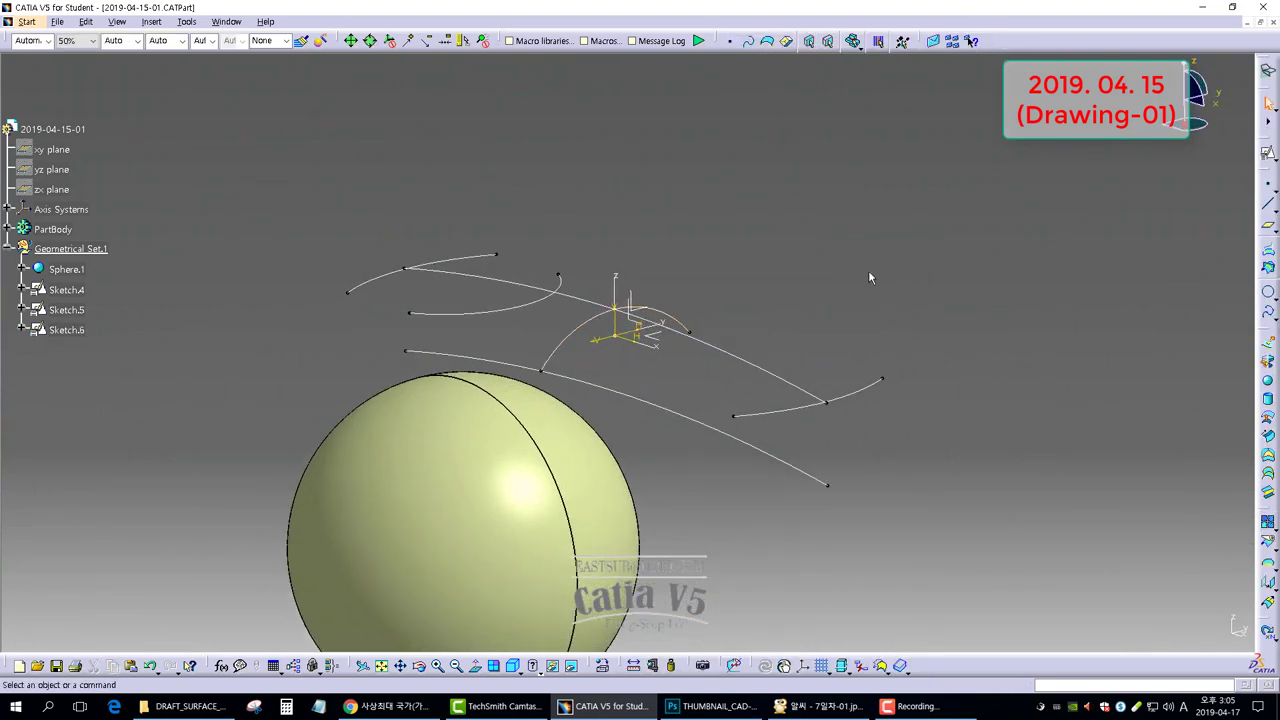
Start another positioned sketch on the YZ plane of the axis system, keeping the origin and orientation types implicit.
left_click(637, 298)
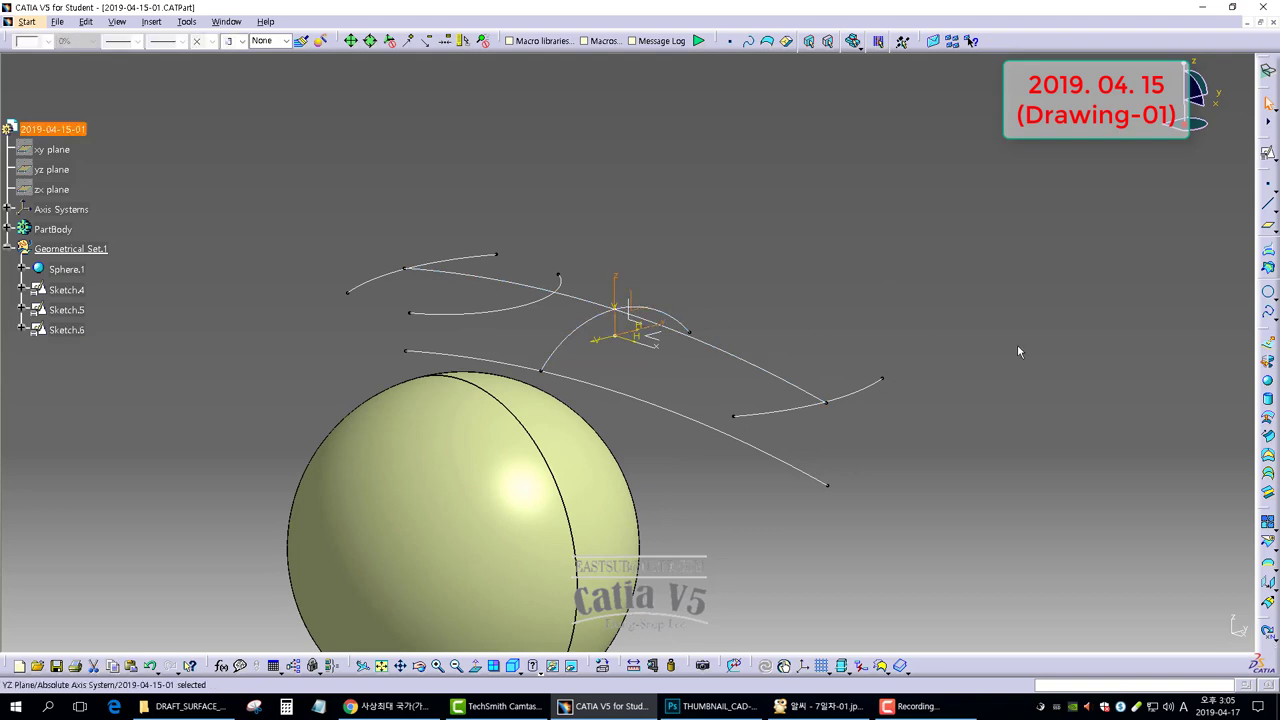
left_click(1270, 229)
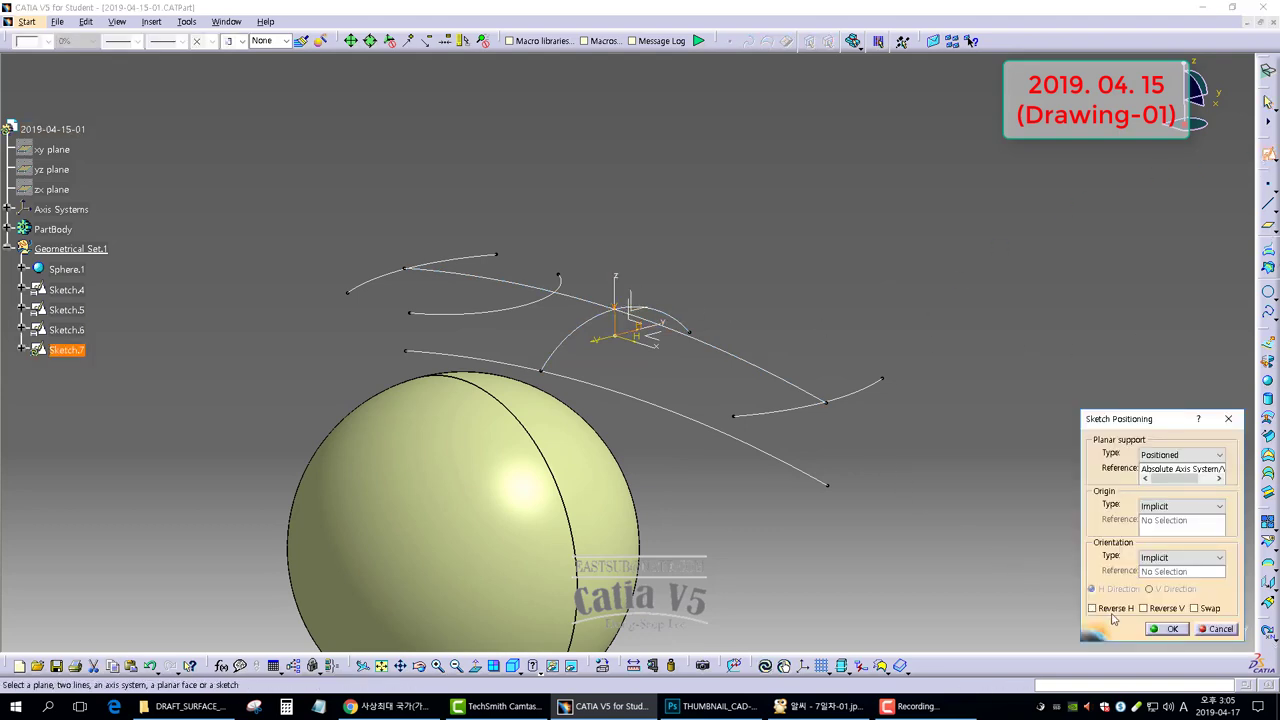
left_click(1162, 630)
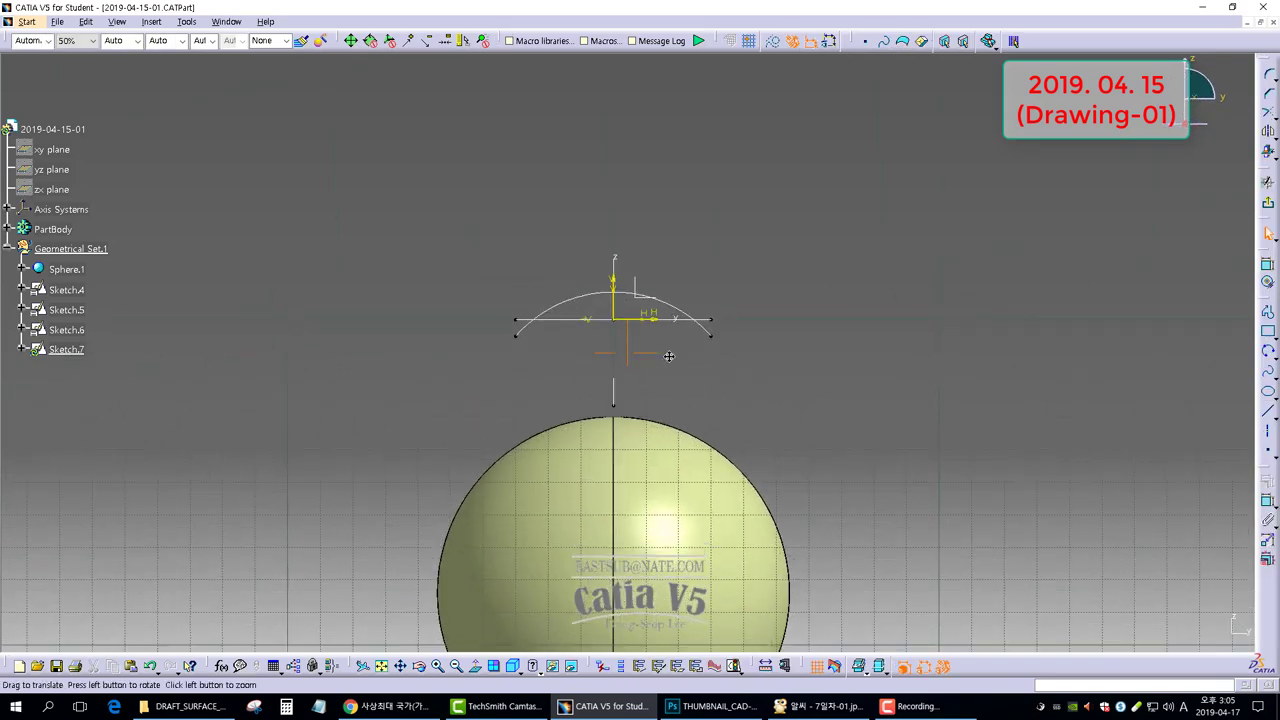
Sketch a wide downward-bulging three-point arc below the origin, passing through the vertical axis at about V -16.5 mm.
left_click(1268, 352)
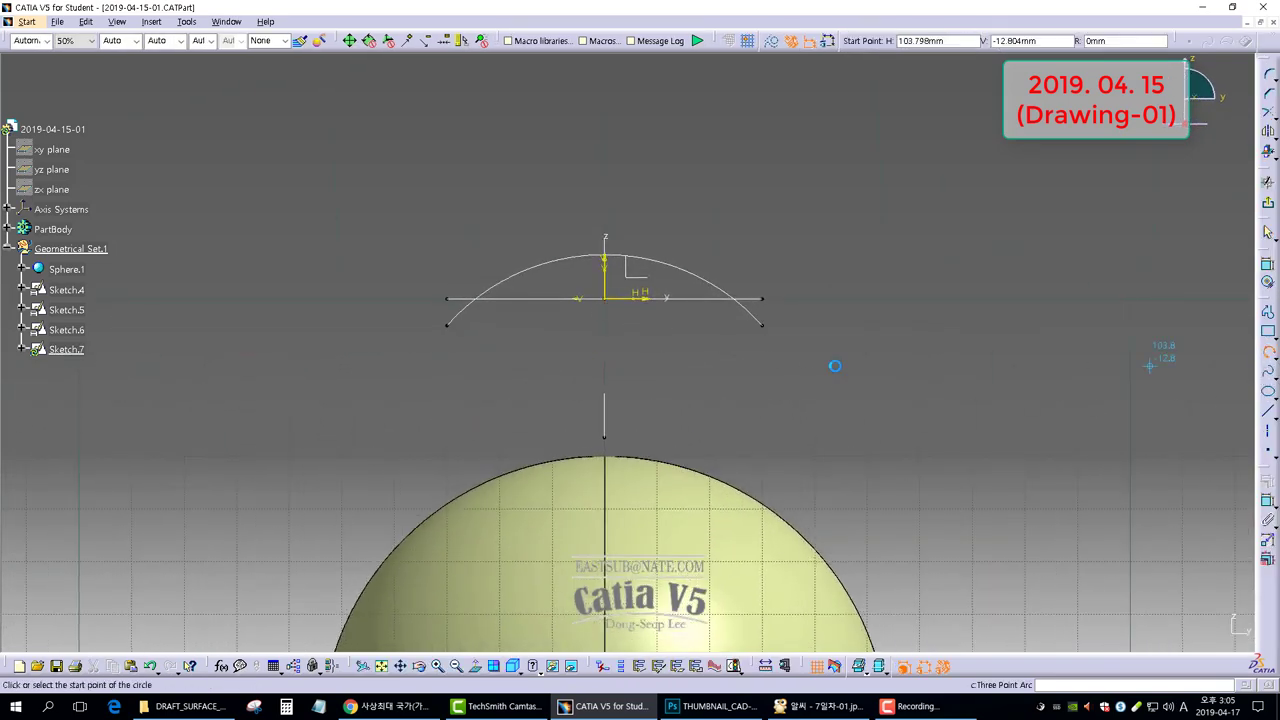
left_click(406, 348)
left_click(605, 386)
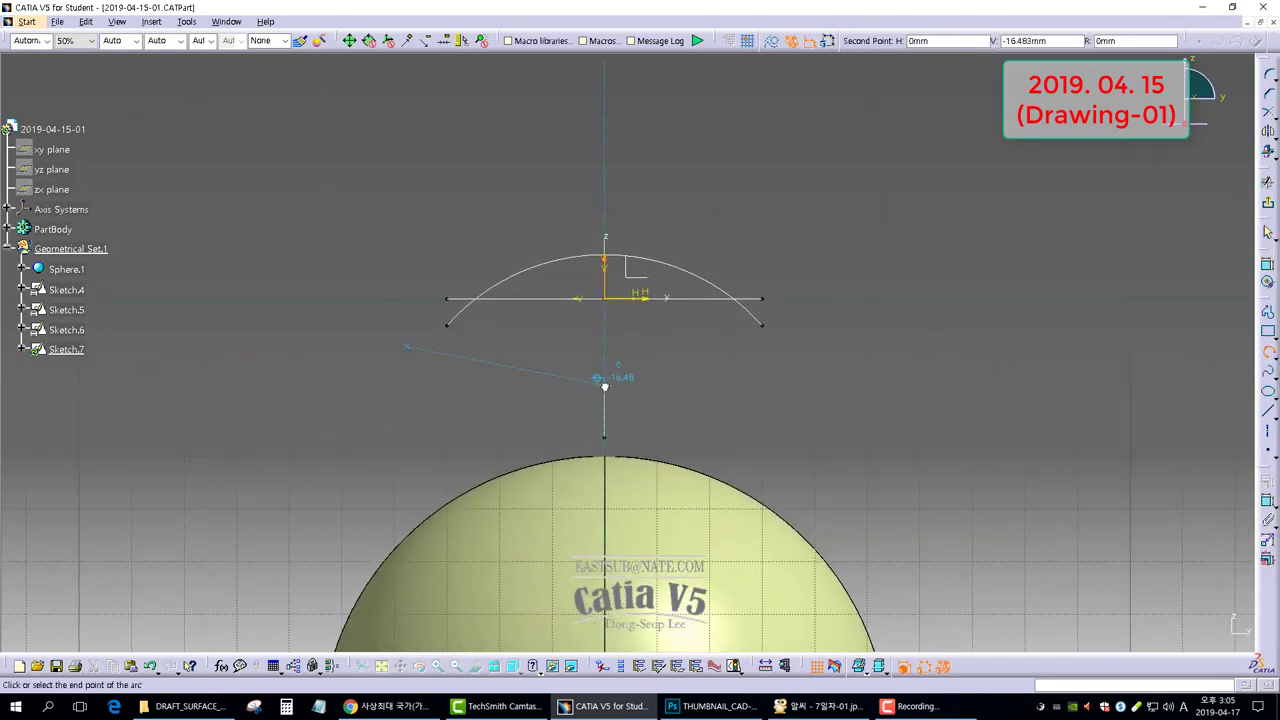
left_click(783, 348)
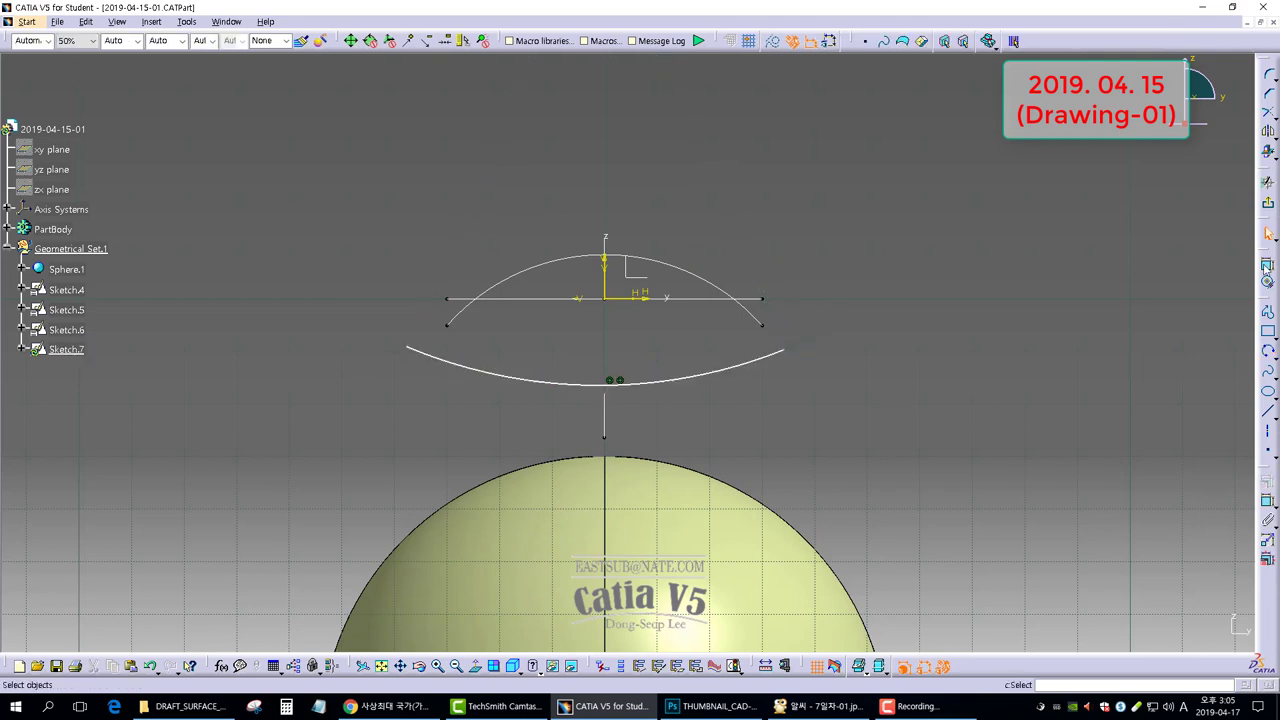
Constrain the downward-bulging arc's endpoints to be symmetric about the vertical axis.
left_click(789, 354)
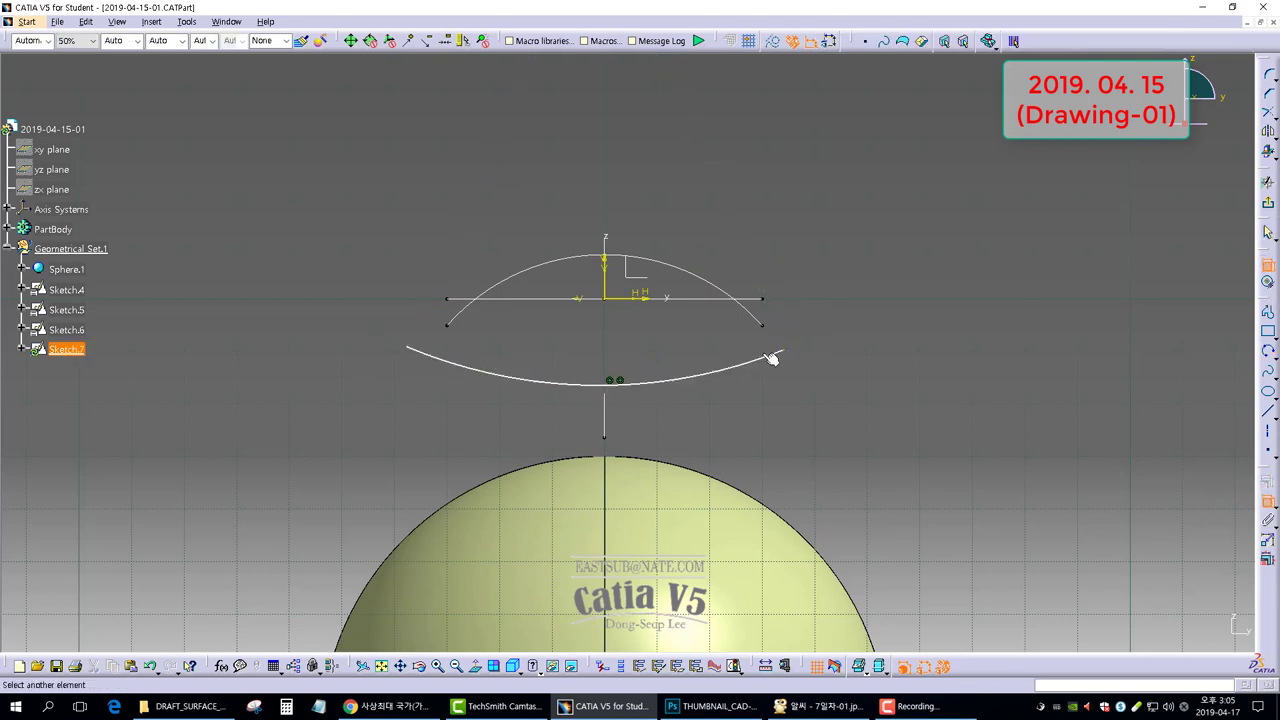
left_click(488, 360)
right_click(558, 208)
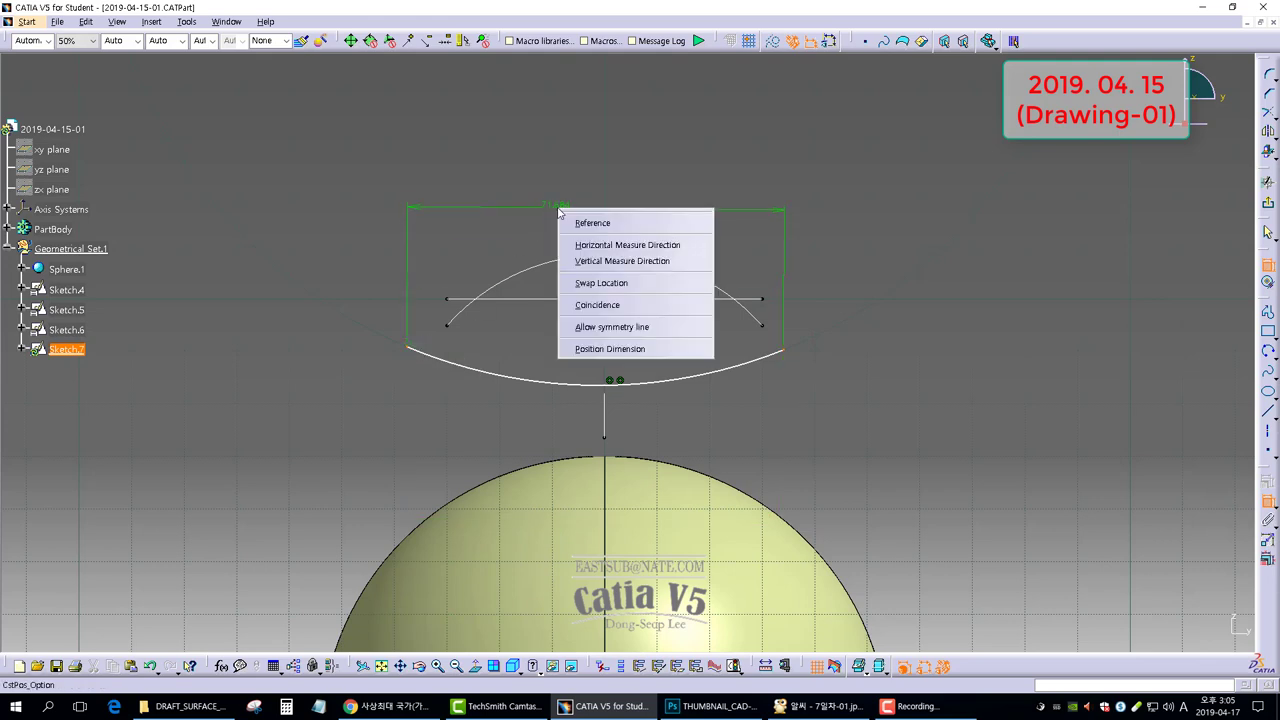
left_click(606, 306)
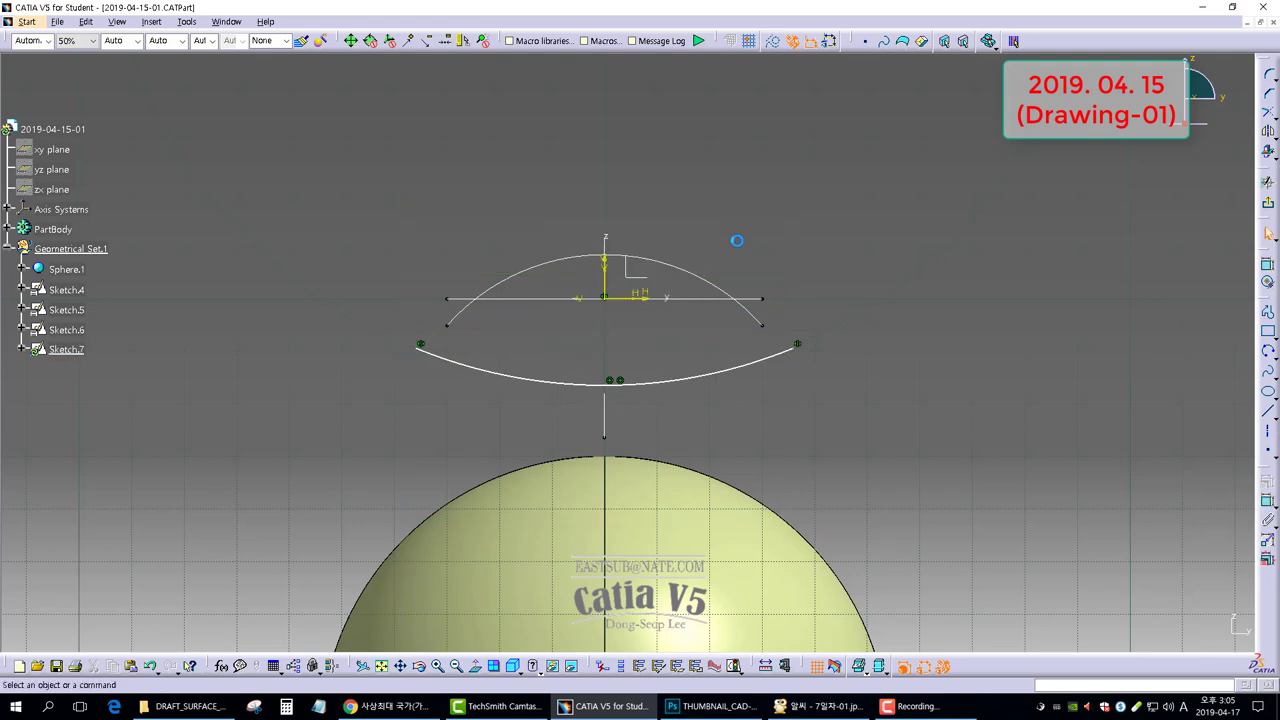
Dimension the downward-bulging arc's radius and set it to 67 mm.
left_click(727, 377)
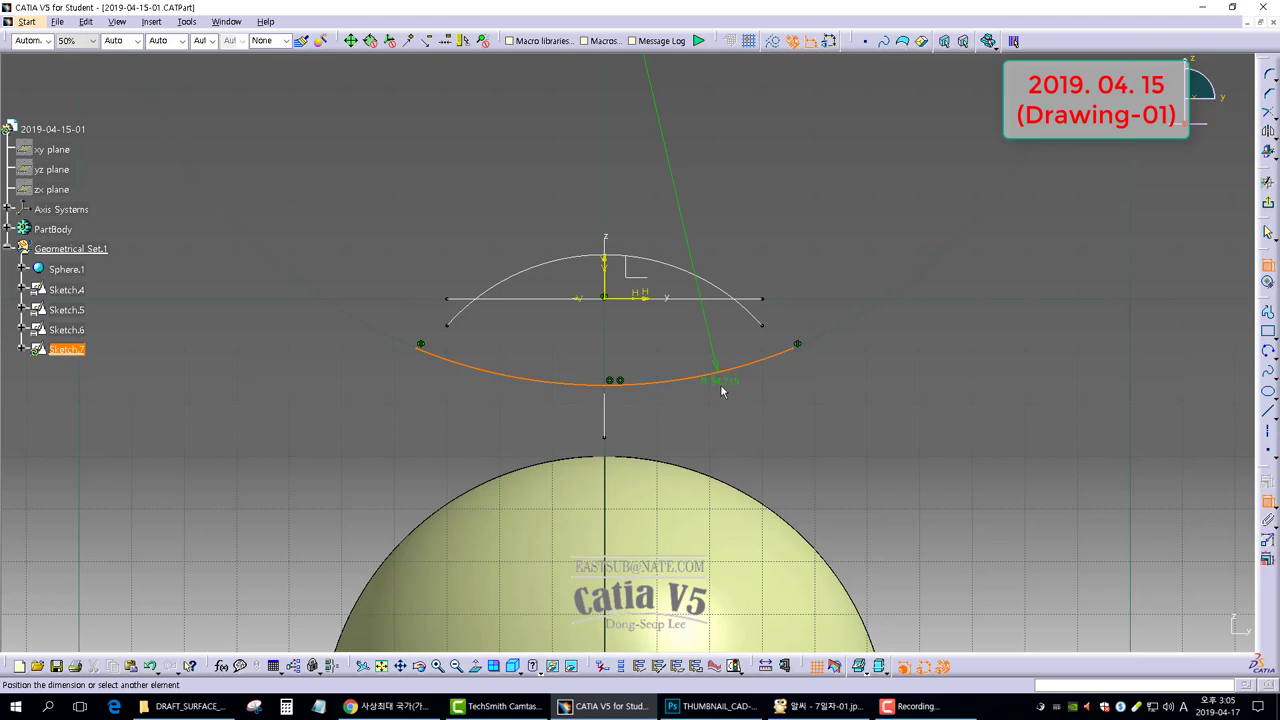
left_click(721, 392)
double_click(719, 395)
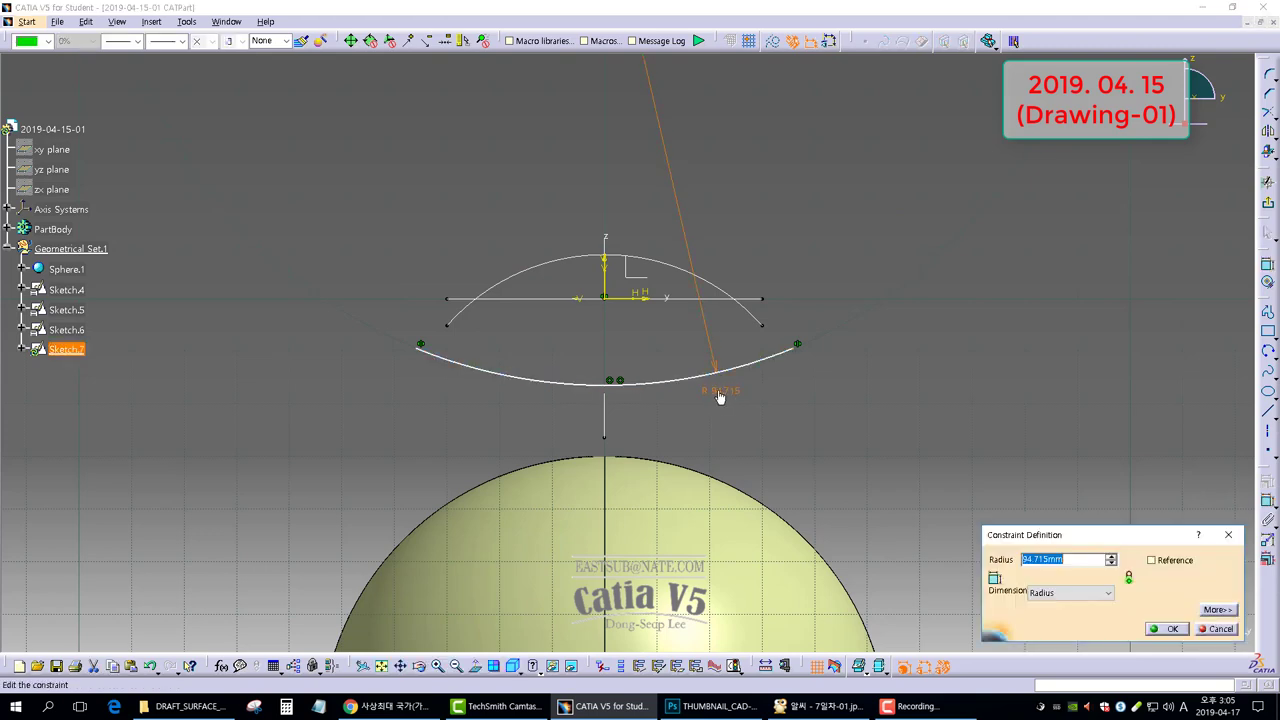
type("67")
key("Return")
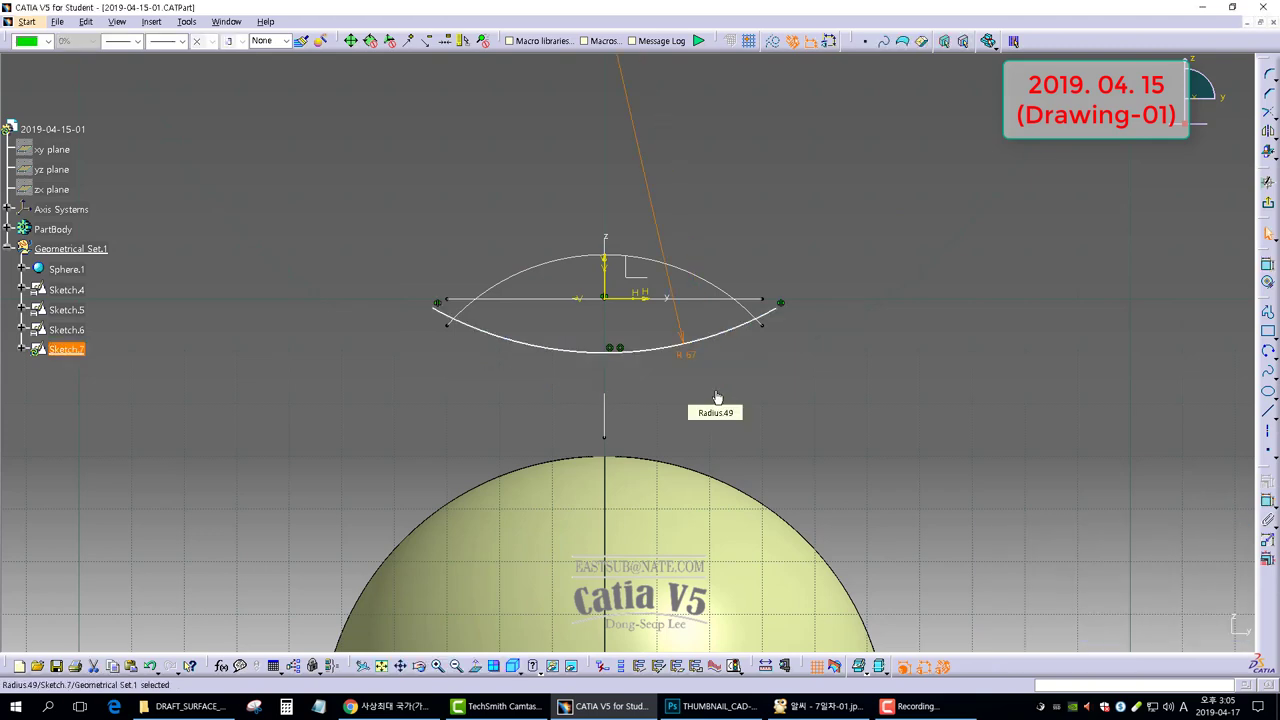
left_click(875, 378)
Dimension the vertical distance from the horizontal axis to the downward-bulging arc and set it to 18 mm.
left_click(1268, 266)
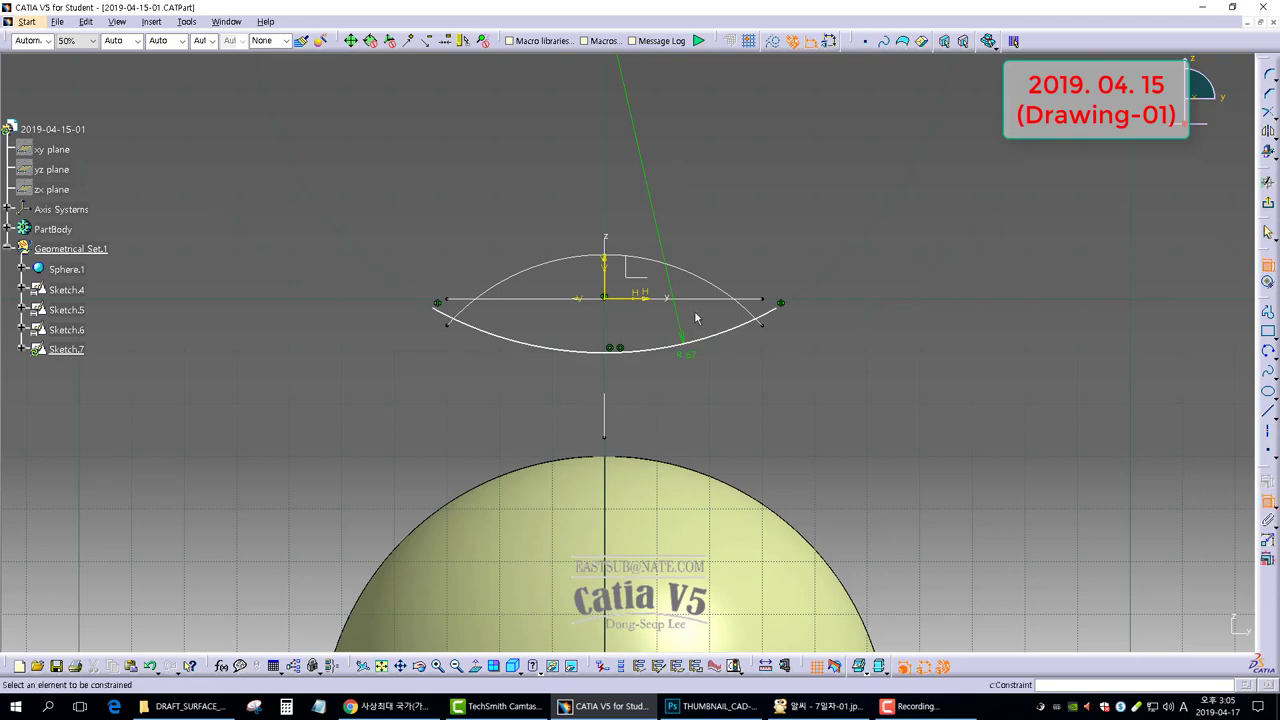
left_click(631, 303)
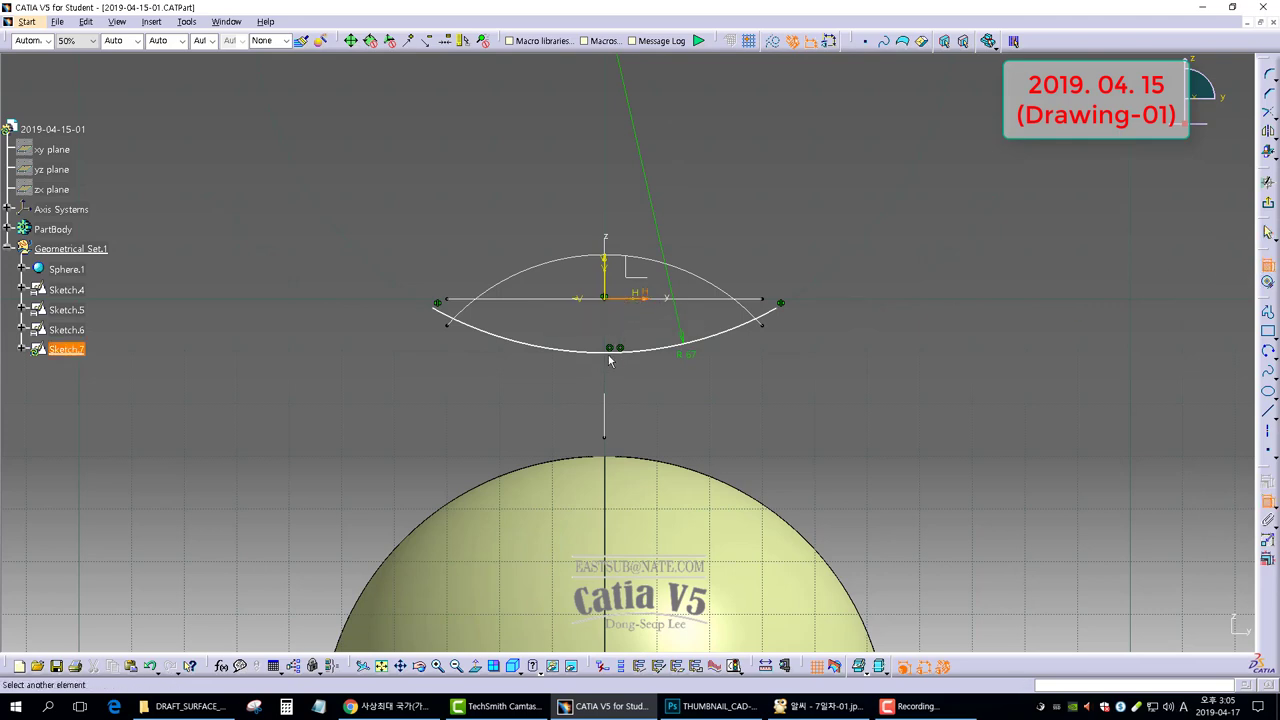
left_click(717, 343)
left_click(843, 314)
double_click(838, 306)
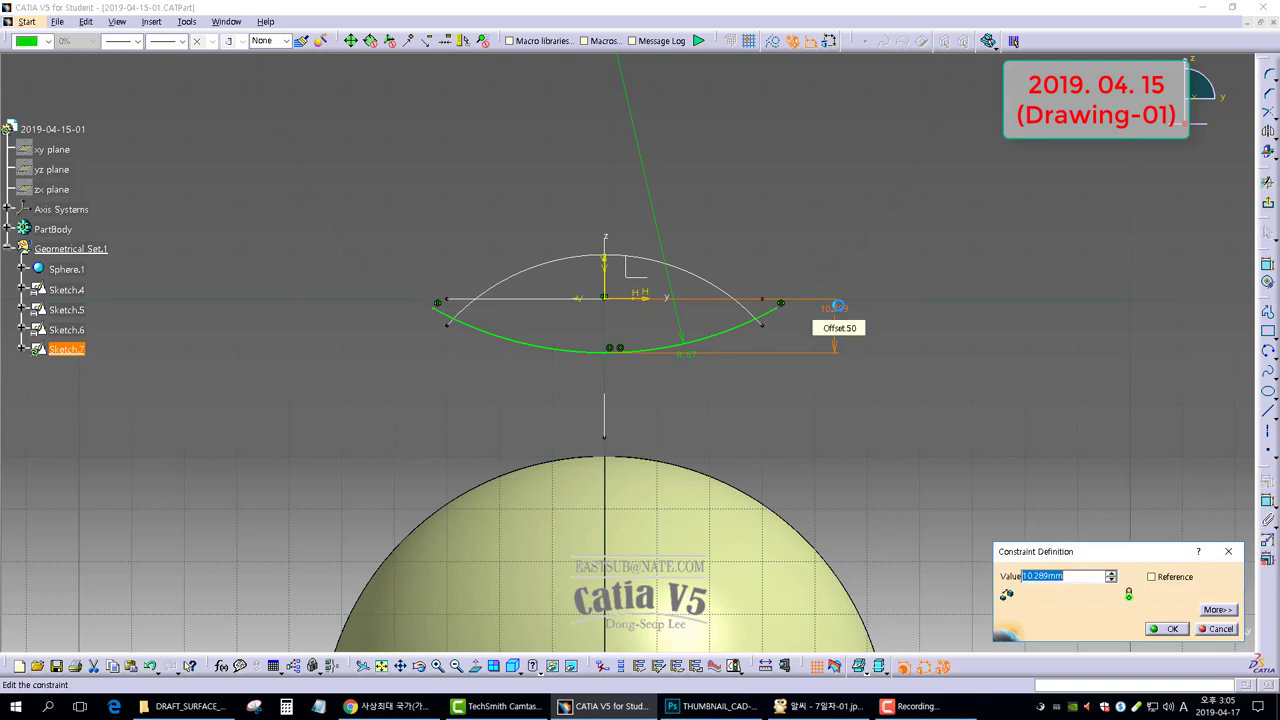
type("18")
key("Return")
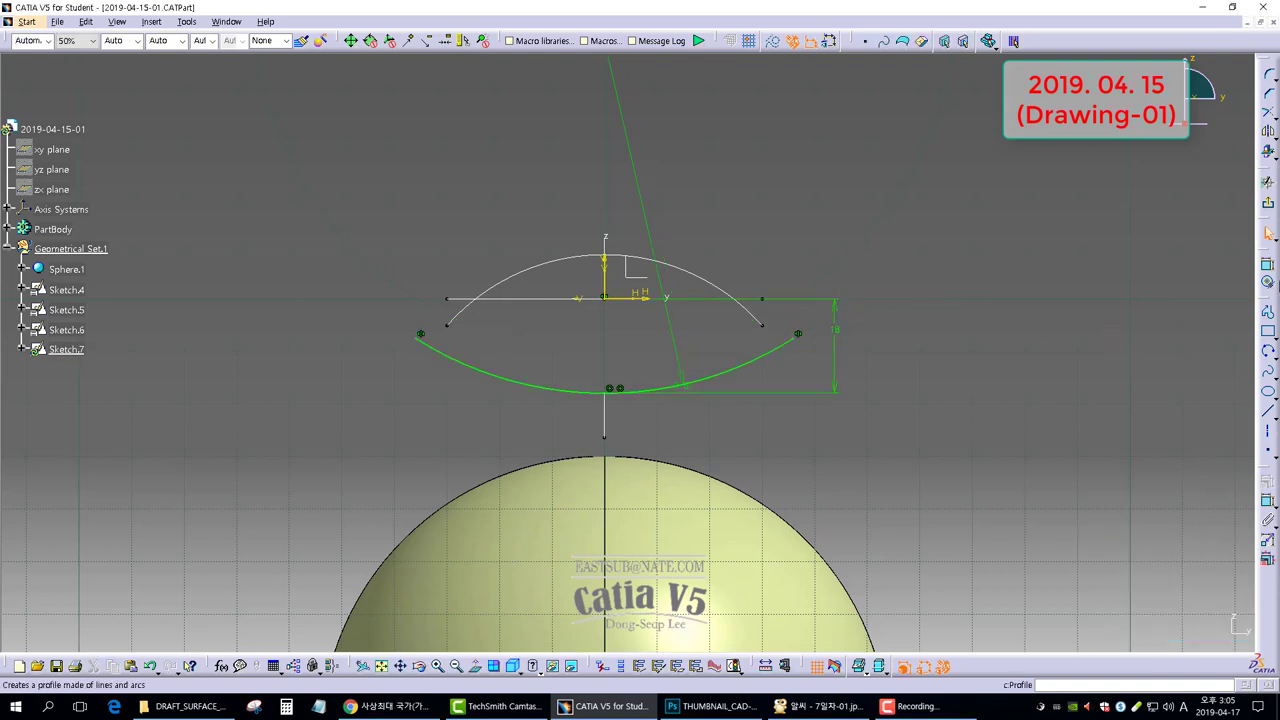
Dimension the horizontal span between the arc's endpoints, set it to 60 mm, and exit the sketch.
left_click(1267, 268)
left_click(520, 376)
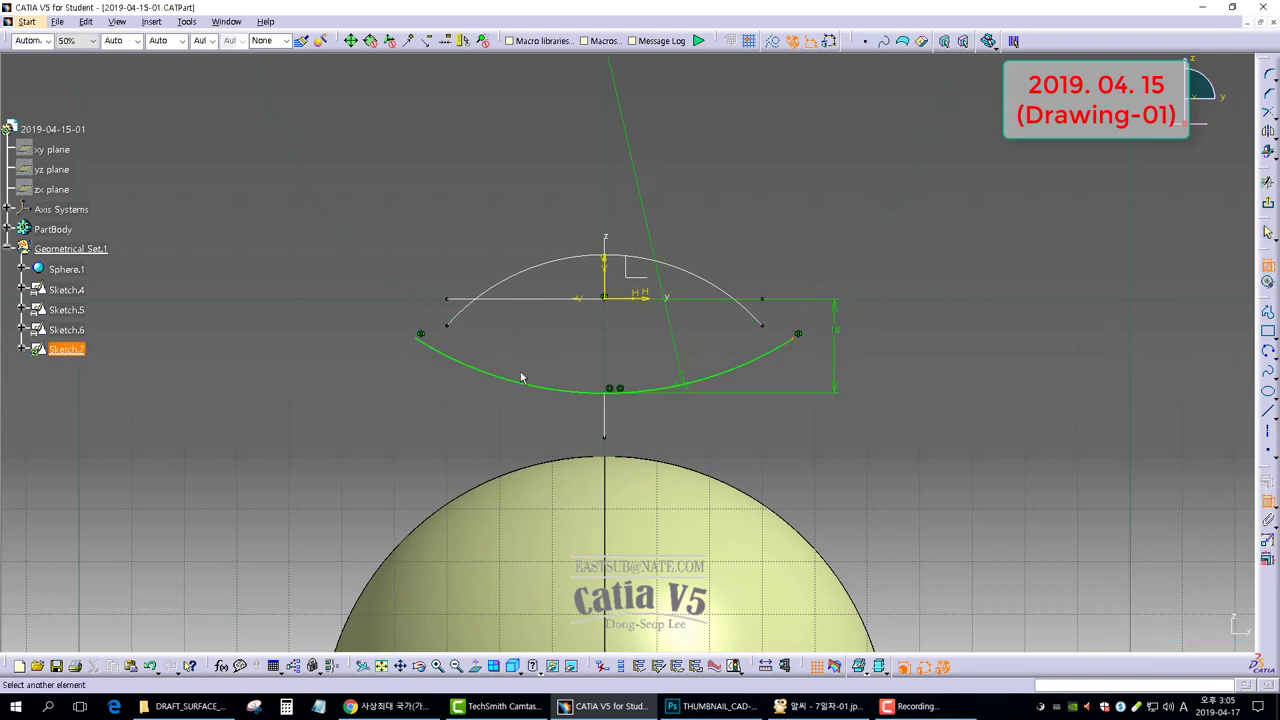
left_click(420, 336)
left_click(606, 200)
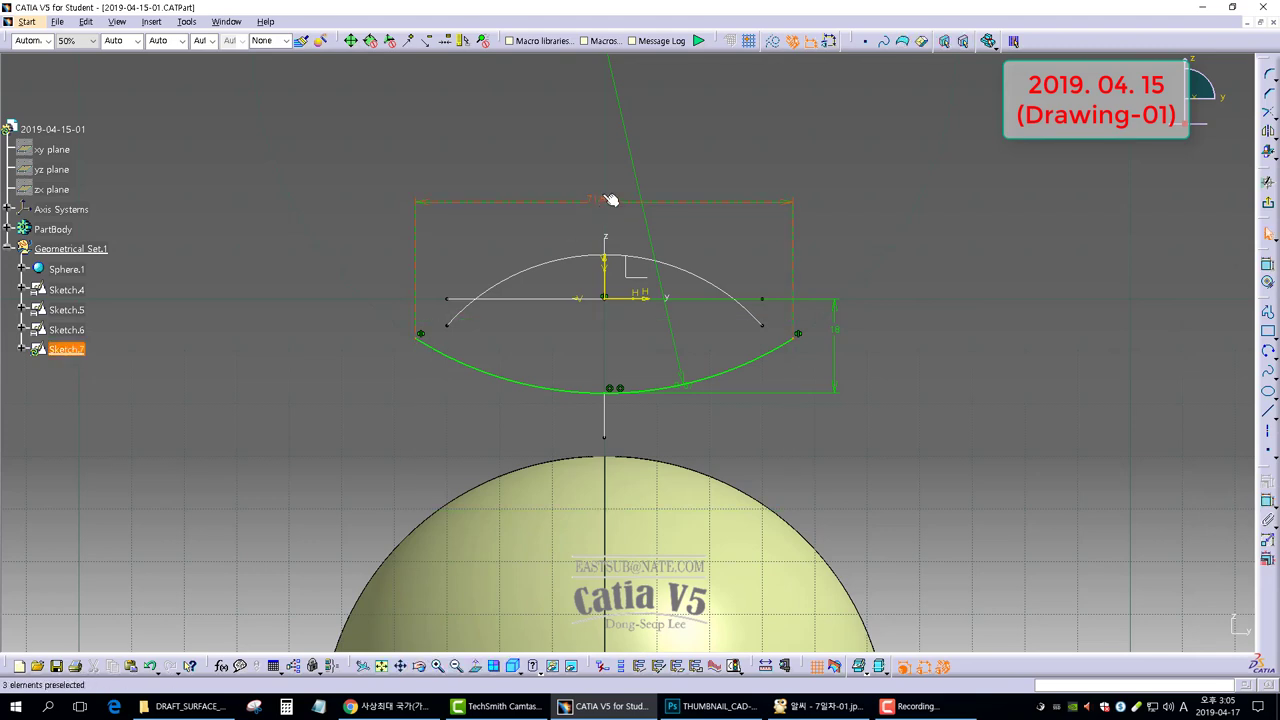
double_click(602, 198)
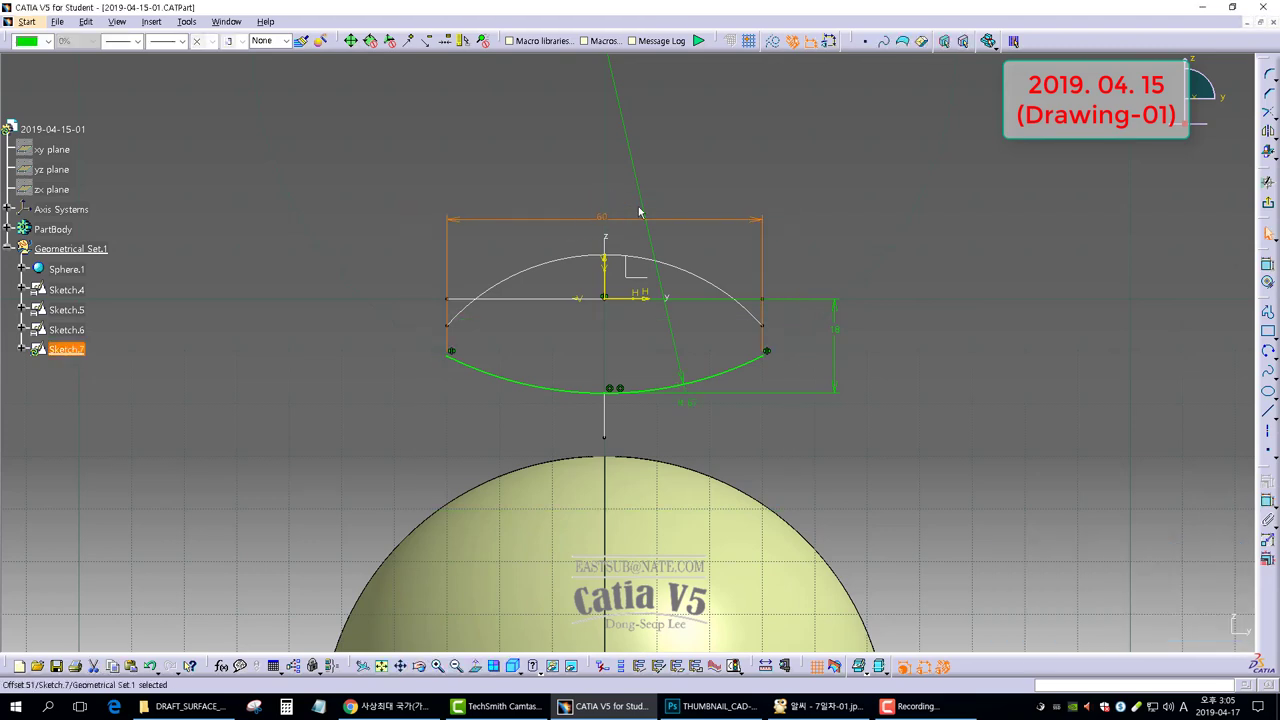
left_click(640, 208)
left_click(1267, 207)
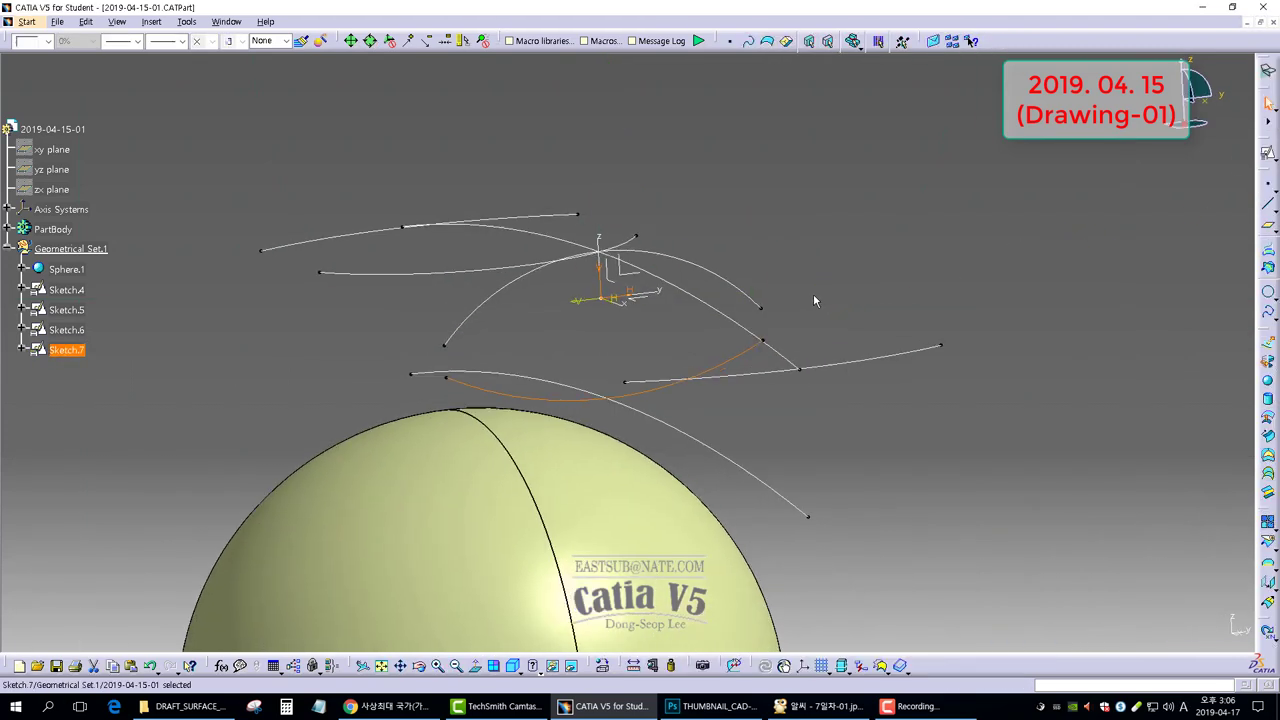
Create a positioned sketch on the ZX plane of the axis system with implicit origin and orientation, using Reverse V and Swap.
mouse_move(494, 449)
middle_mouse_down()
mouse_move(543, 318)
mouse_move(592, 262)
mouse_move(583, 531)
mouse_move(580, 137)
mouse_move(440, 443)
mouse_move(551, 224)
mouse_move(585, 508)
mouse_move(660, 480)
mouse_move(640, 480)
mouse_move(598, 411)
mouse_move(772, 479)
middle_mouse_up()
left_click(714, 440)
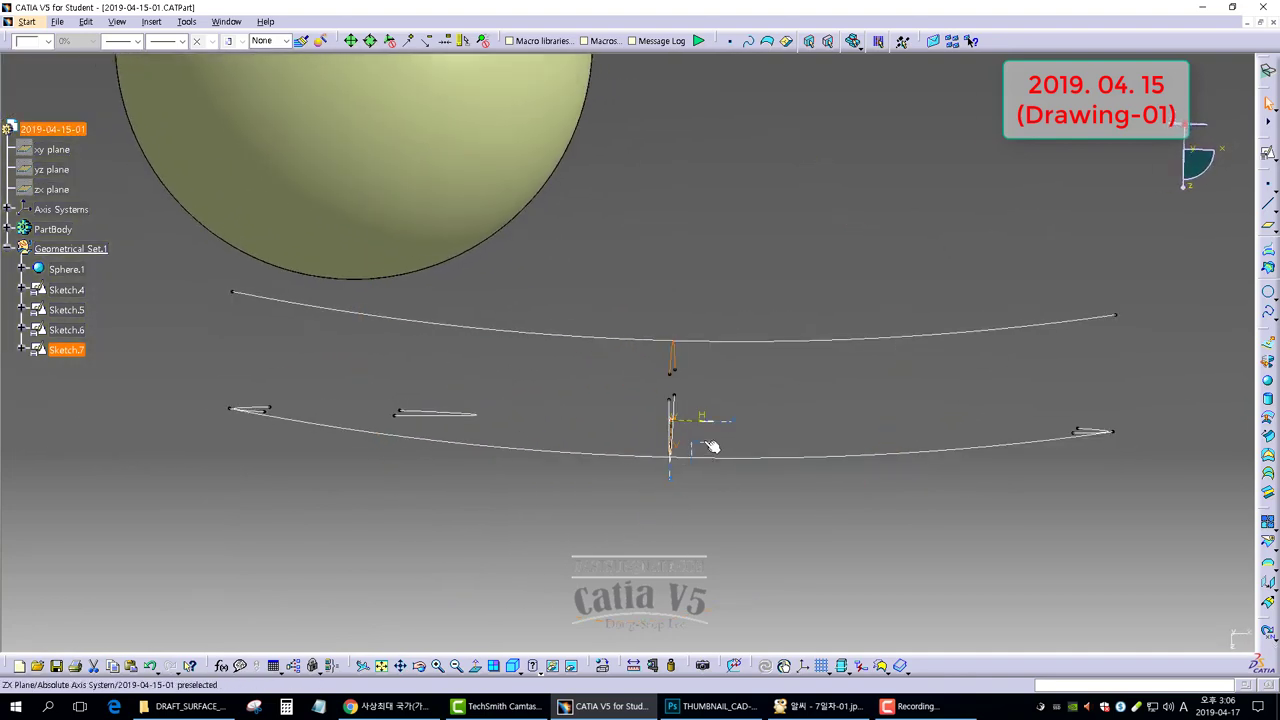
left_click(1268, 153)
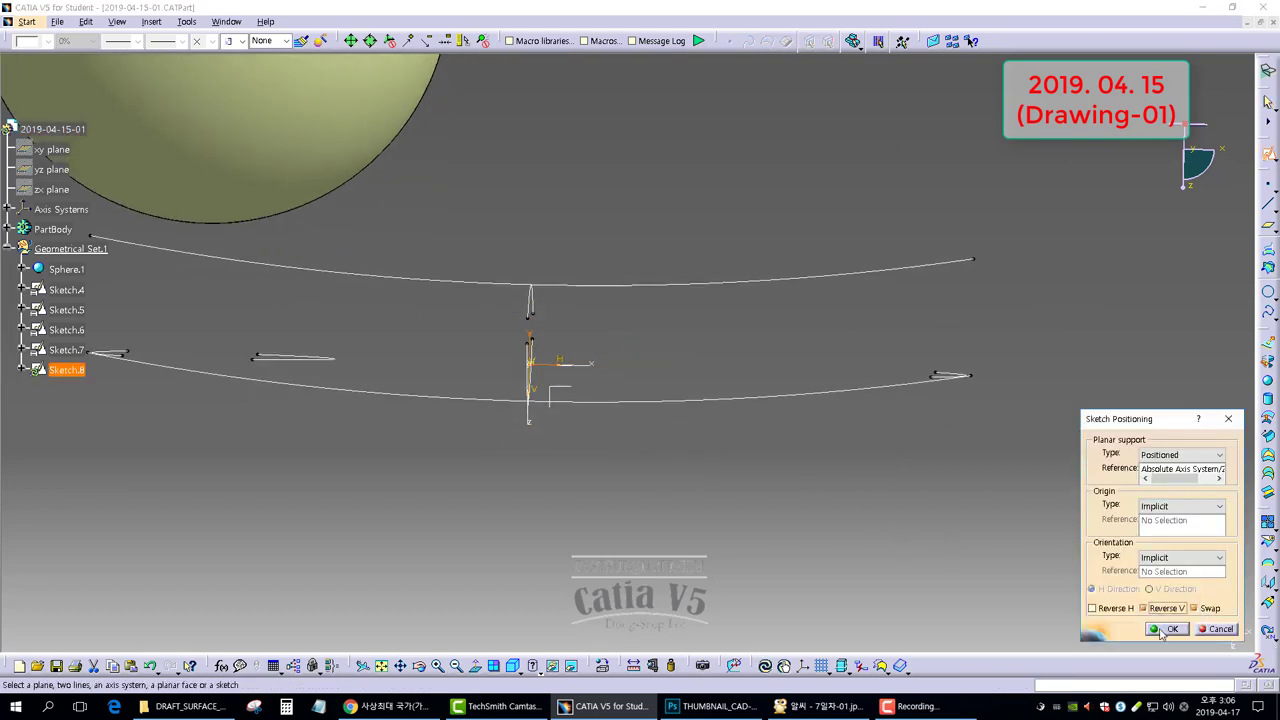
left_click(1163, 630)
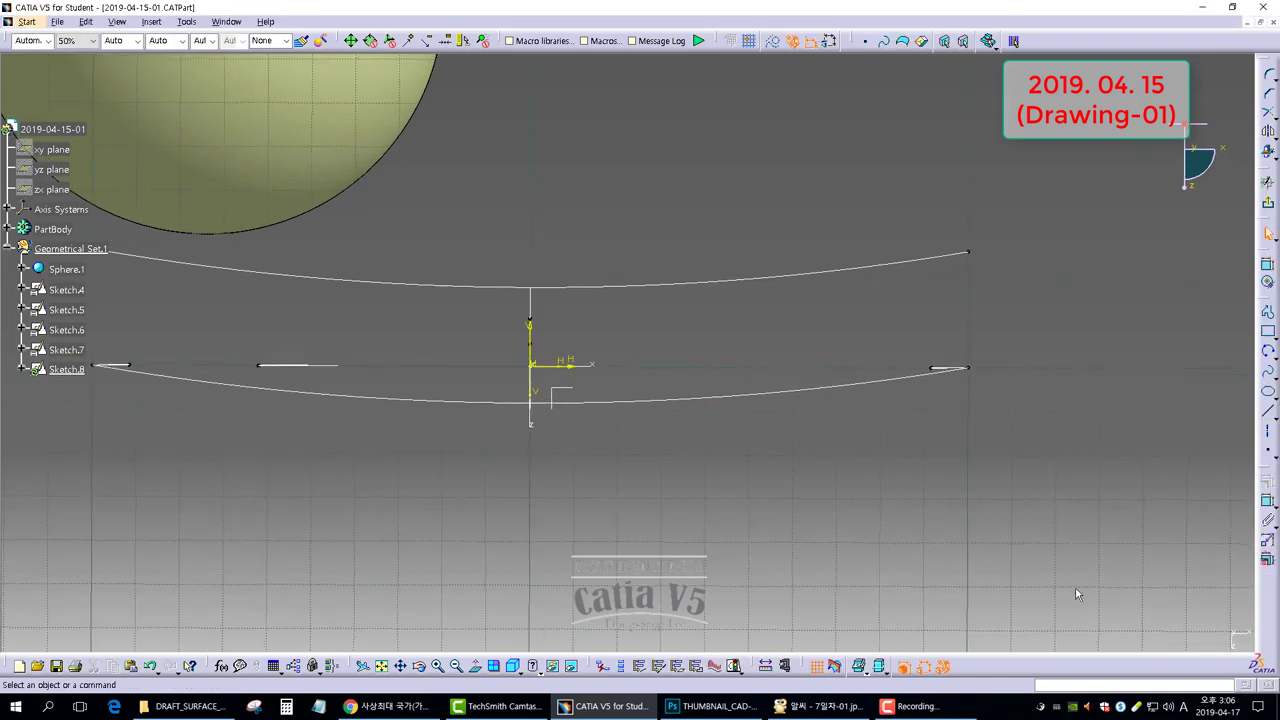
Draw a long horizontal axis line slightly on the sphere side of the H axis, extending from near the origin past the arcs' ends.
mouse_move(818, 457)
middle_mouse_down()
mouse_move(803, 463)
mouse_move(809, 446)
mouse_move(896, 440)
mouse_move(823, 406)
middle_mouse_up()
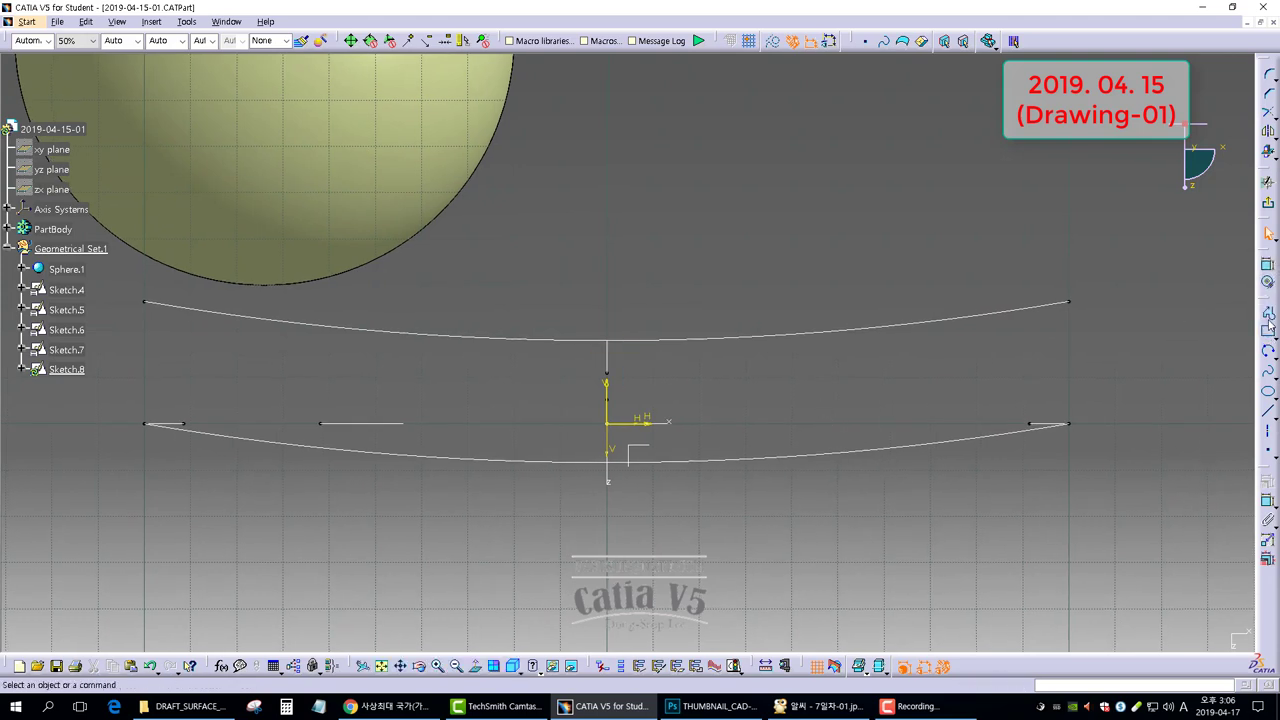
left_click(1267, 437)
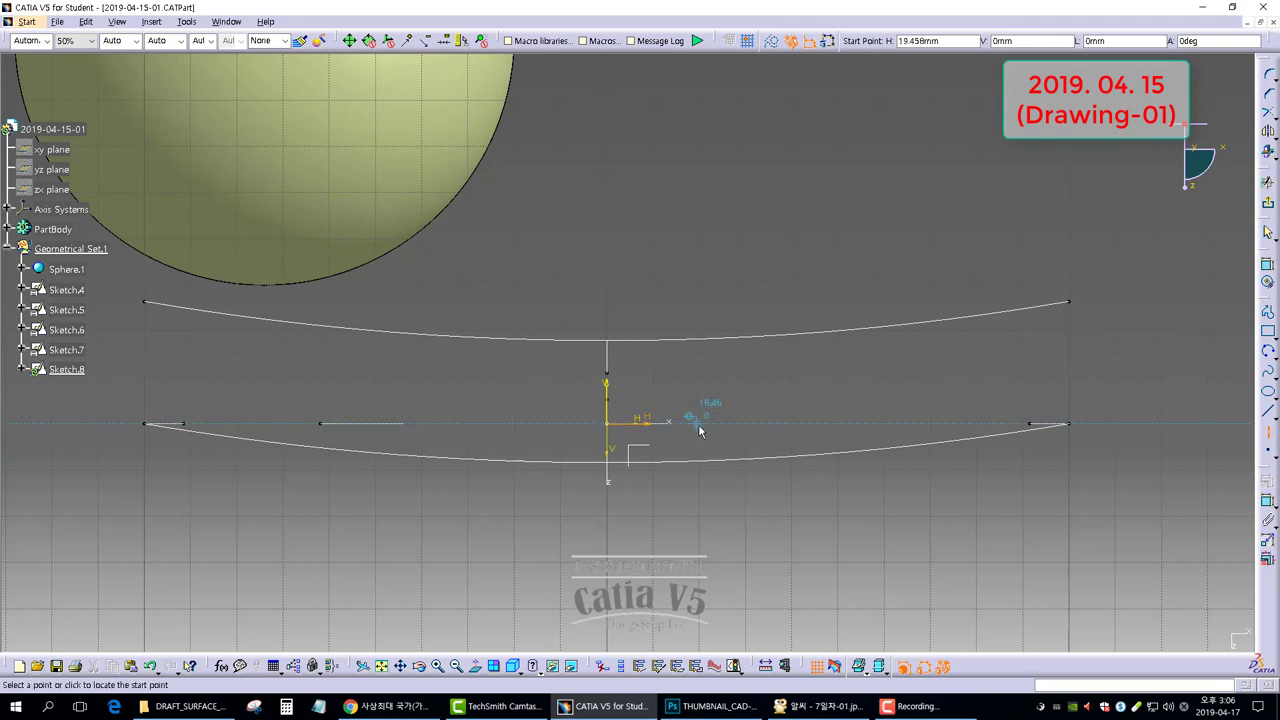
left_click(700, 430)
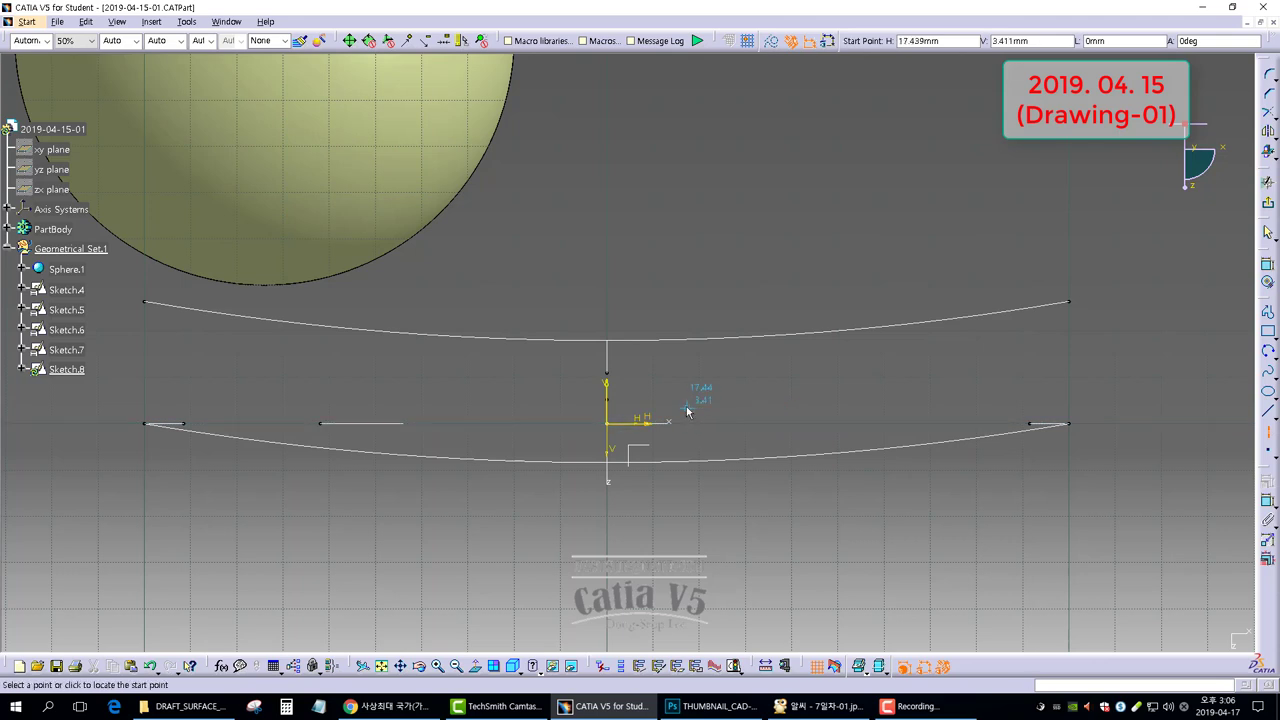
left_click(1190, 400)
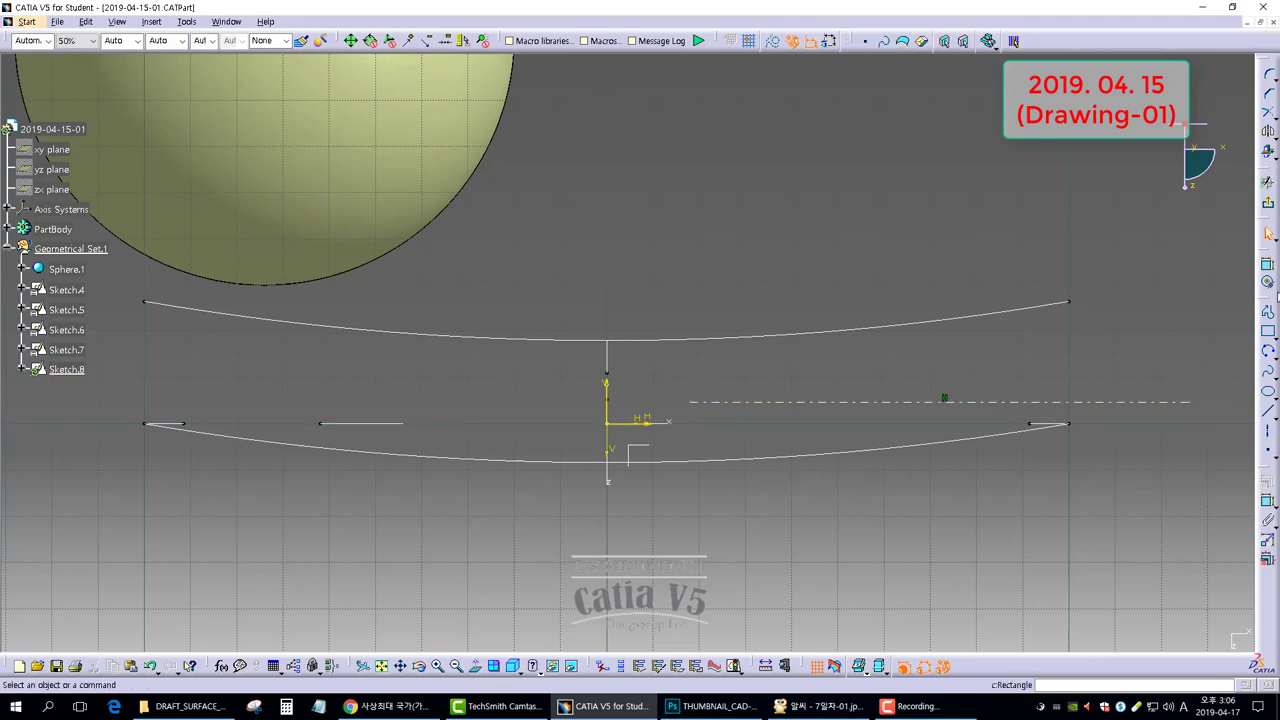
Dimension the offset between the drawn axis line and the sketch's H axis and set it to 2 mm.
left_click(1268, 268)
left_click(760, 402)
left_click(651, 423)
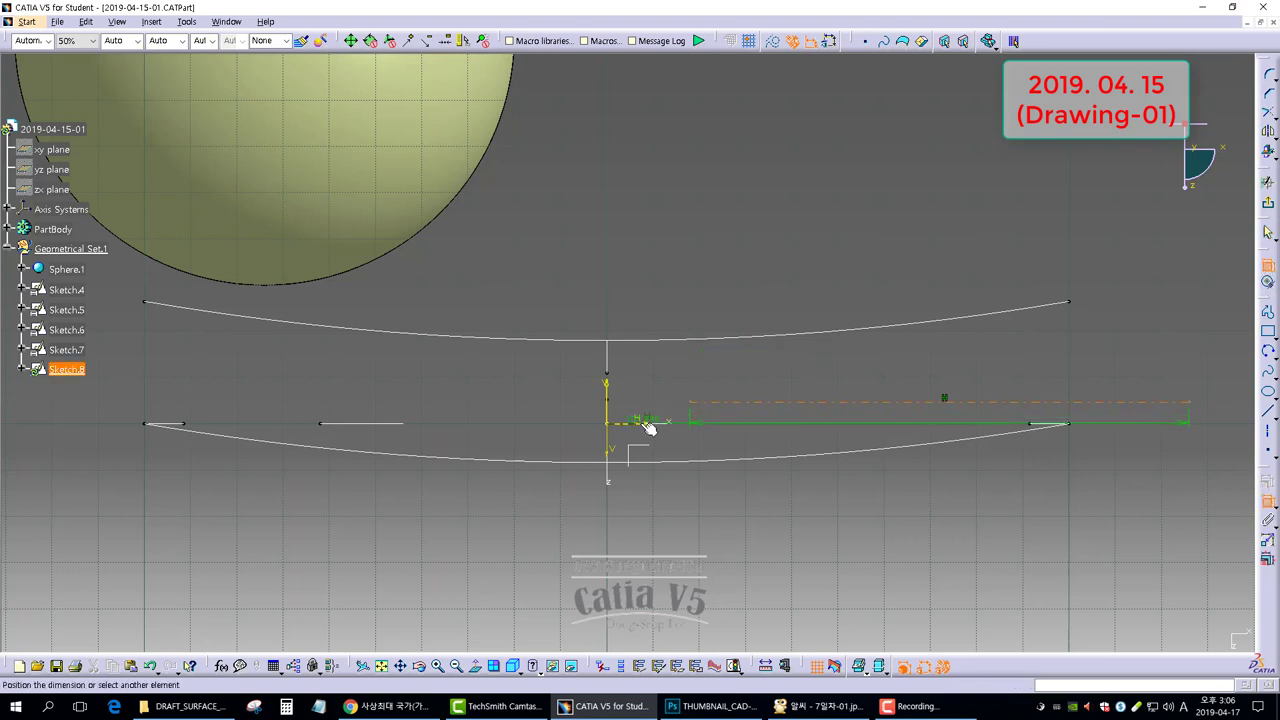
double_click(791, 432)
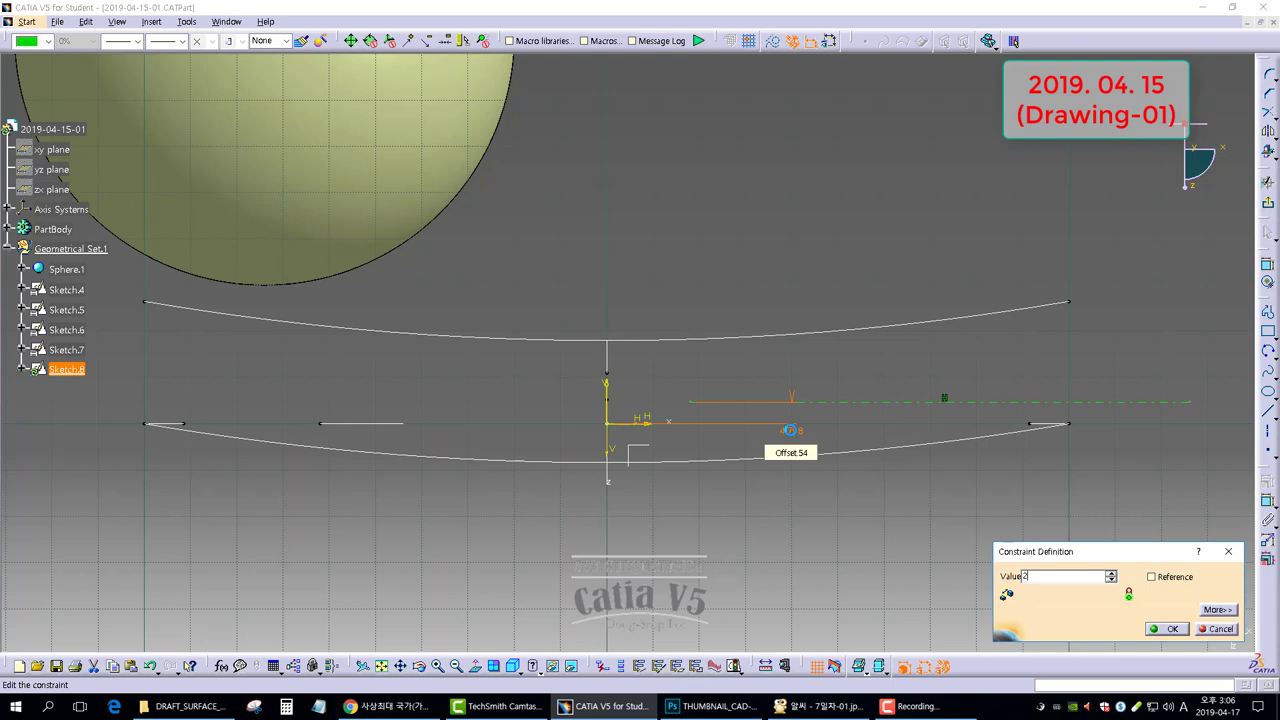
key("Return")
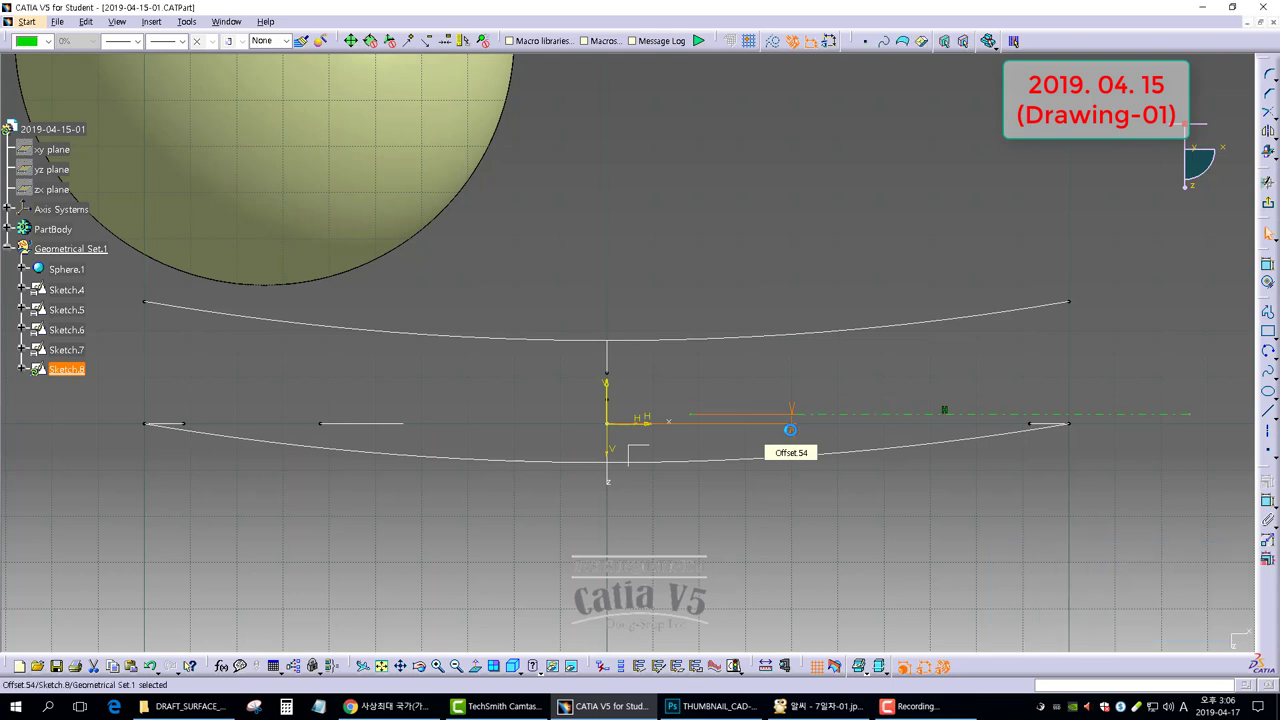
left_click(831, 277)
Sketch an open inverted-V profile of two connected lines, about 95° apart, above the horizontal axis line.
left_click(1268, 313)
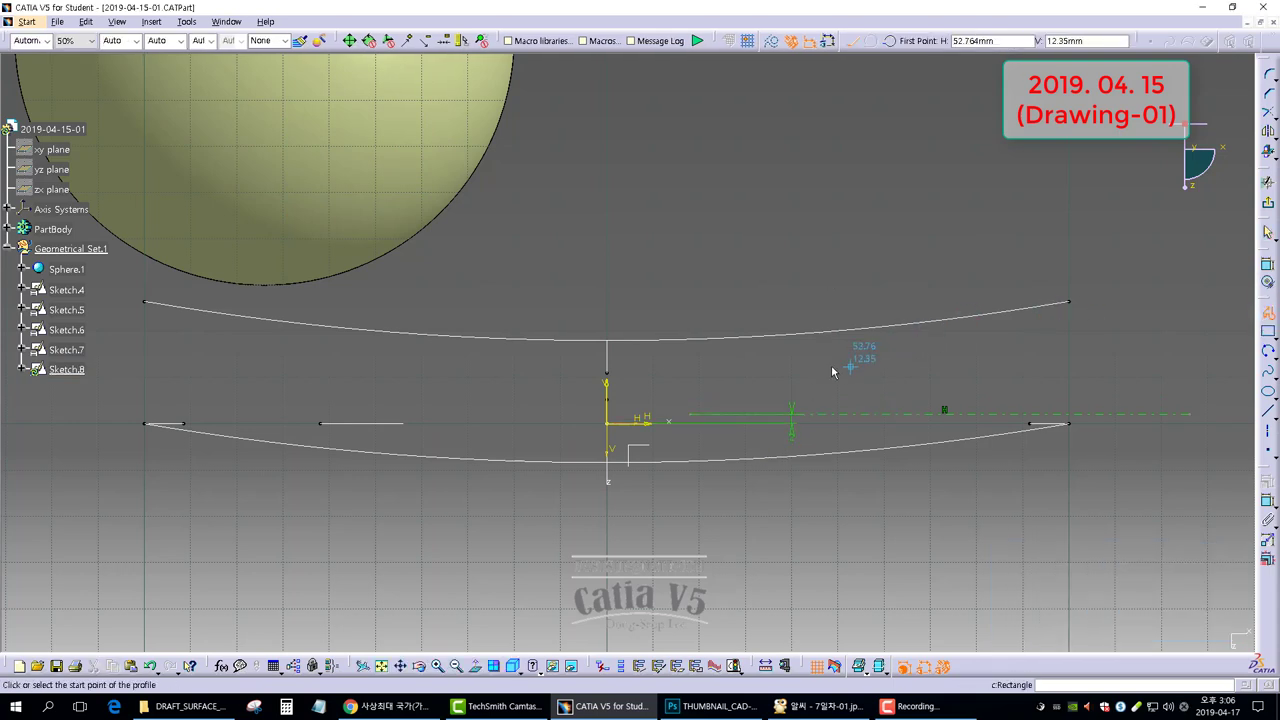
left_click(798, 364)
left_click(937, 271)
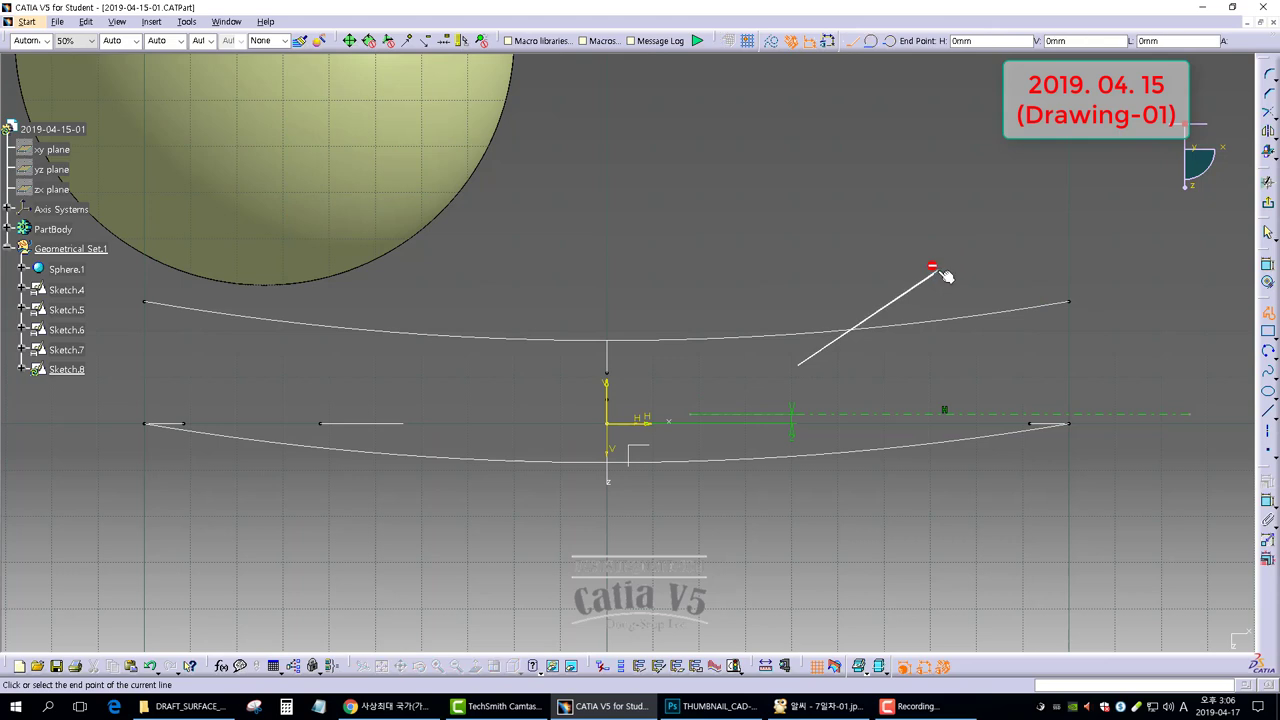
left_click(1005, 353)
key("Escape")
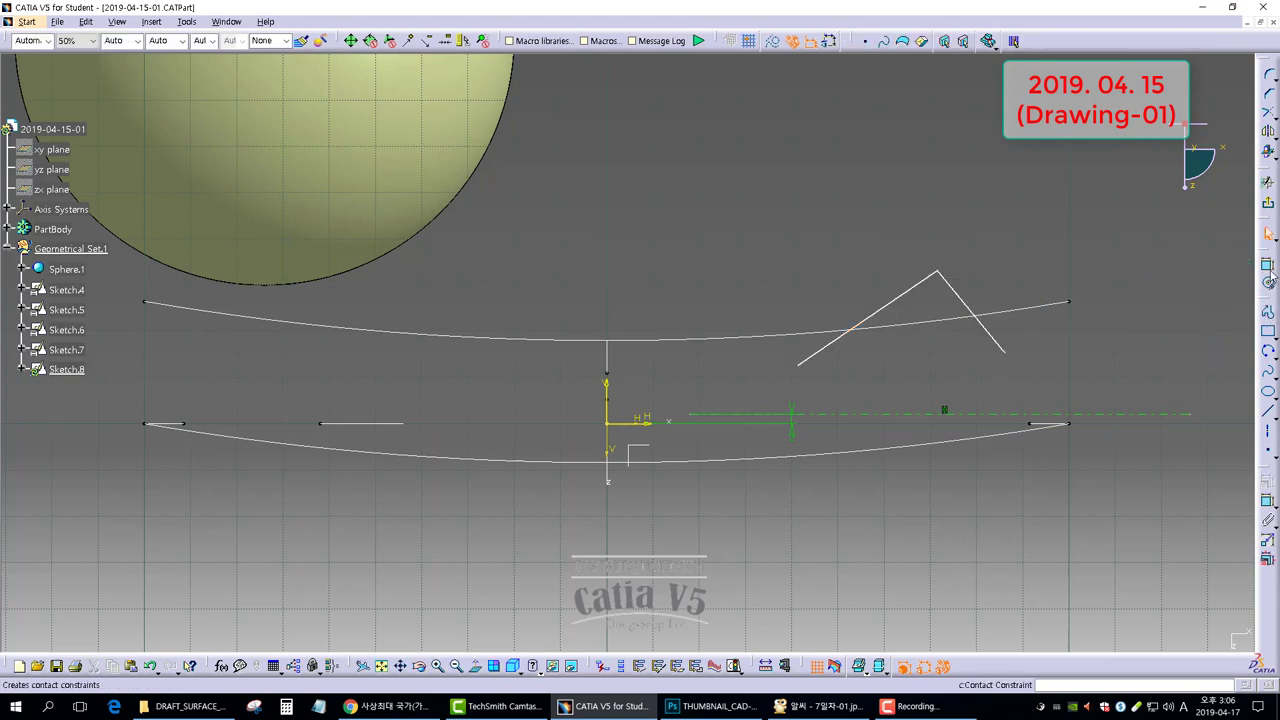
Dimension the angle between the two lines of the inverted-V profile and set it to 125°.
left_click(1269, 279)
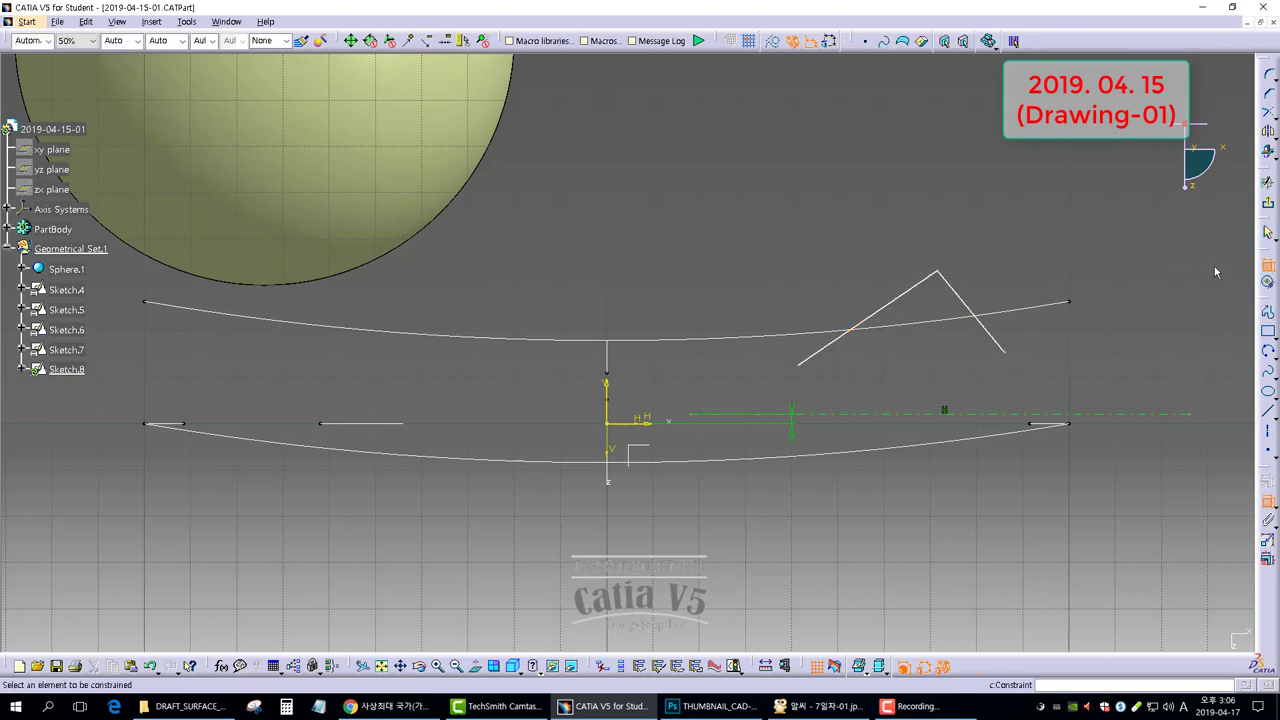
left_click(907, 304)
left_click(970, 310)
left_click(921, 342)
double_click(916, 341)
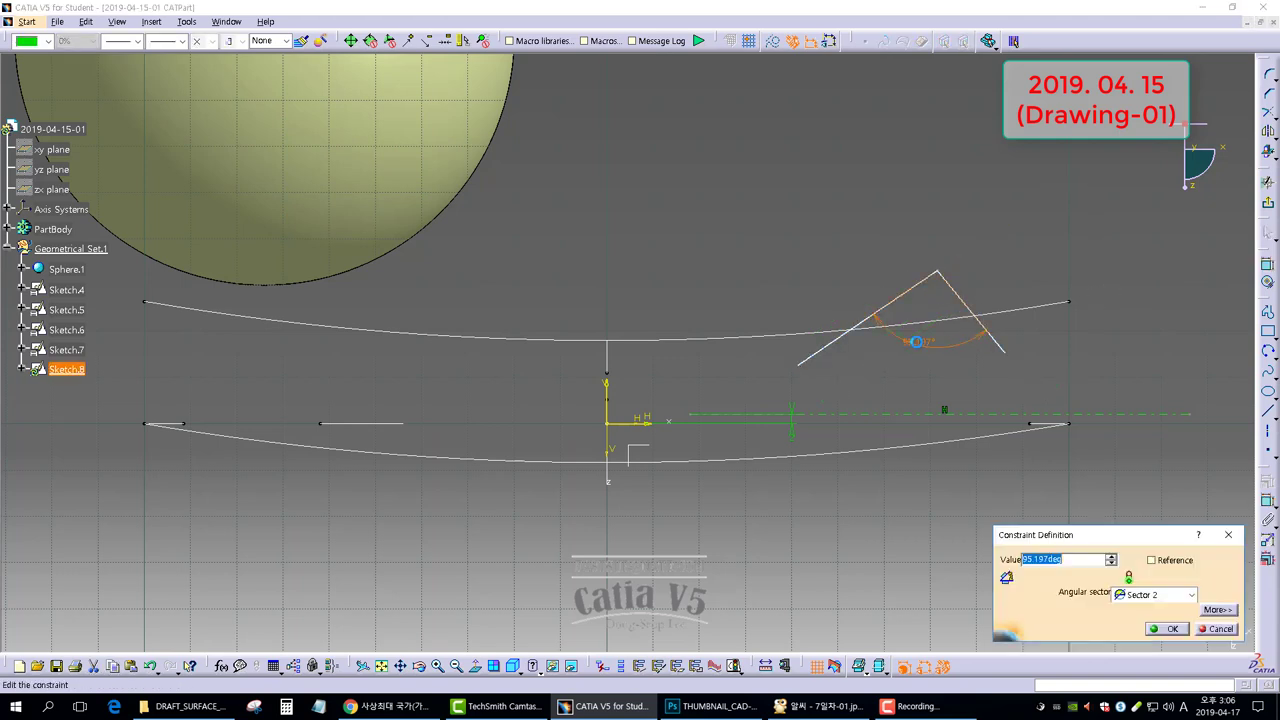
key("Return")
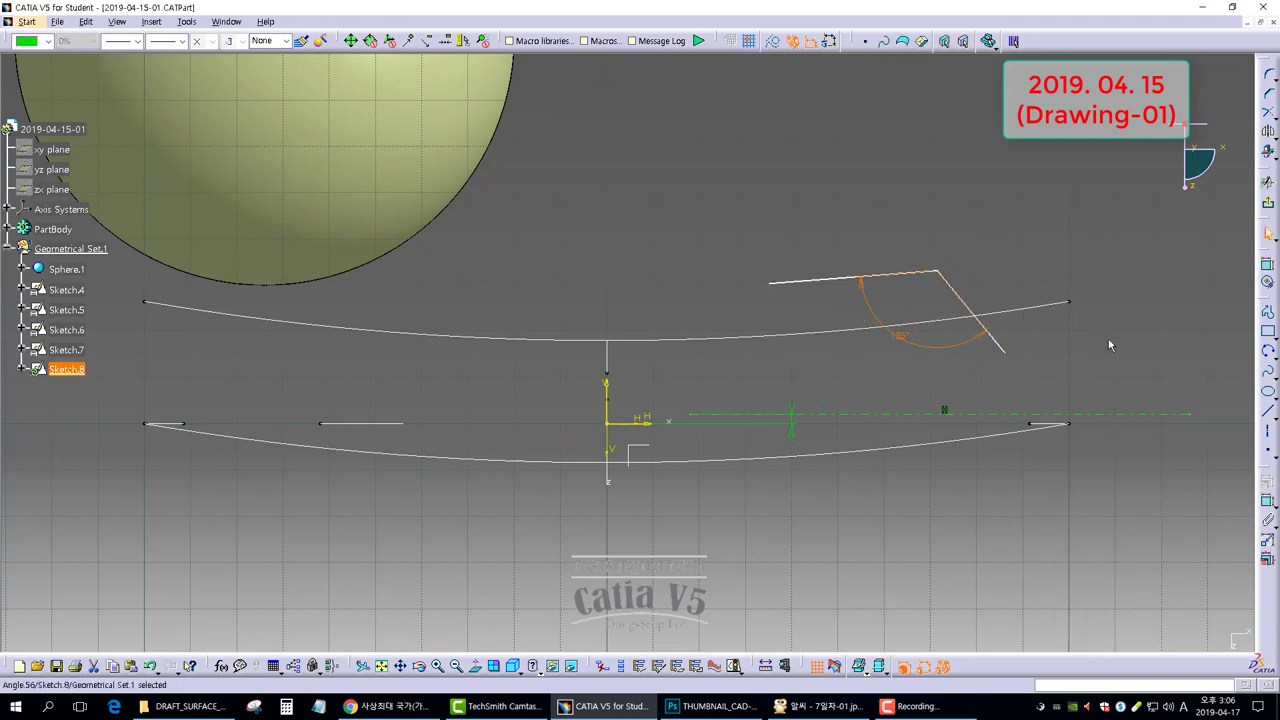
Dimension the height of the inverted-V's apex above the drawn axis line and set it to 28 mm.
left_click(1270, 268)
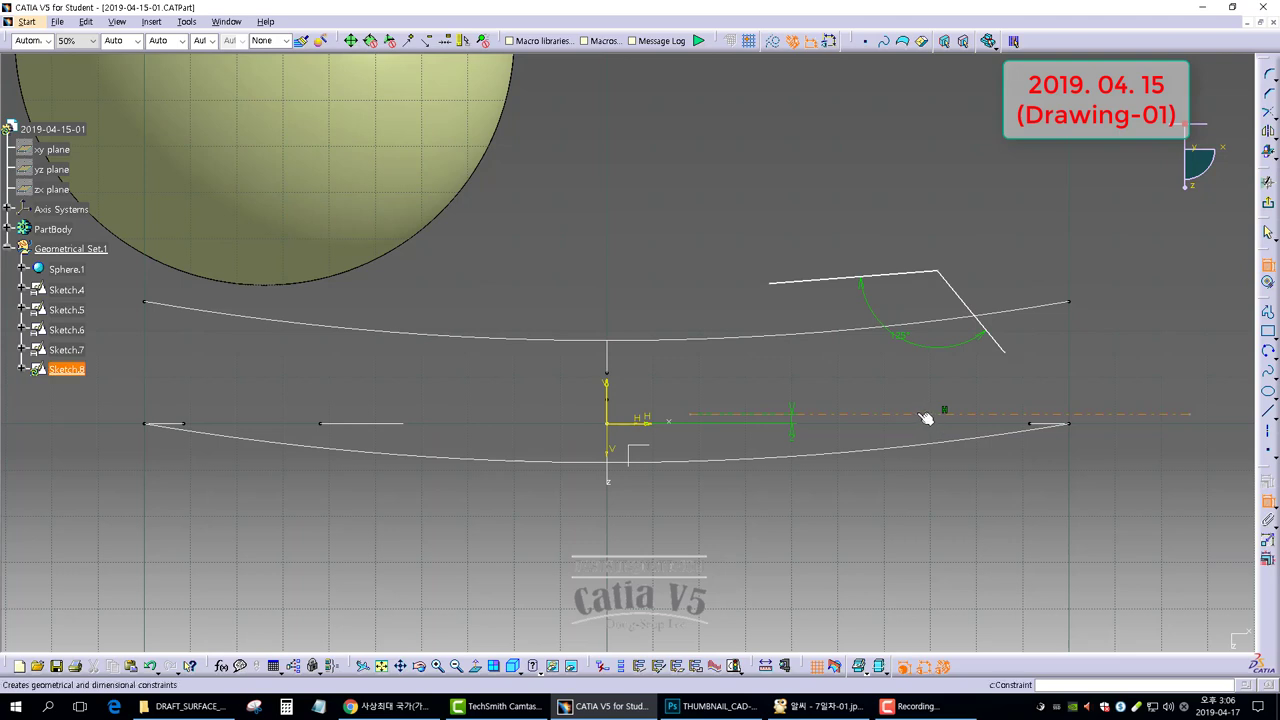
left_click(924, 415)
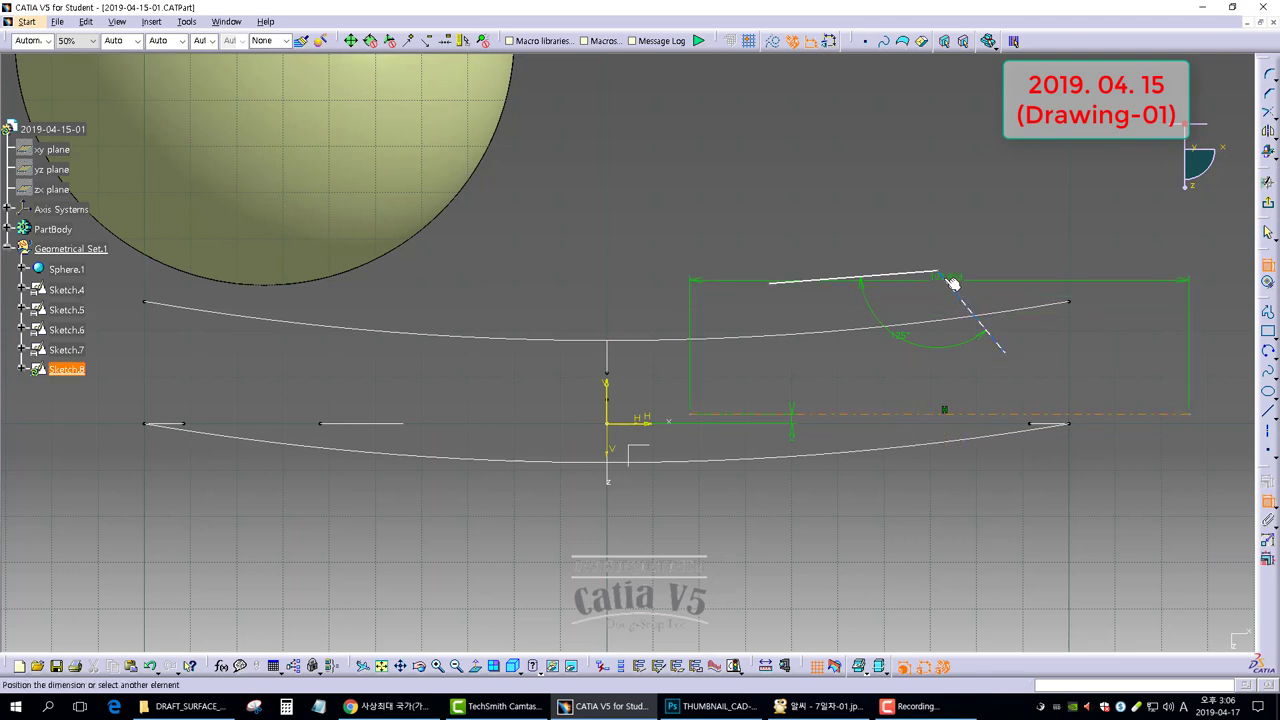
left_click(948, 273)
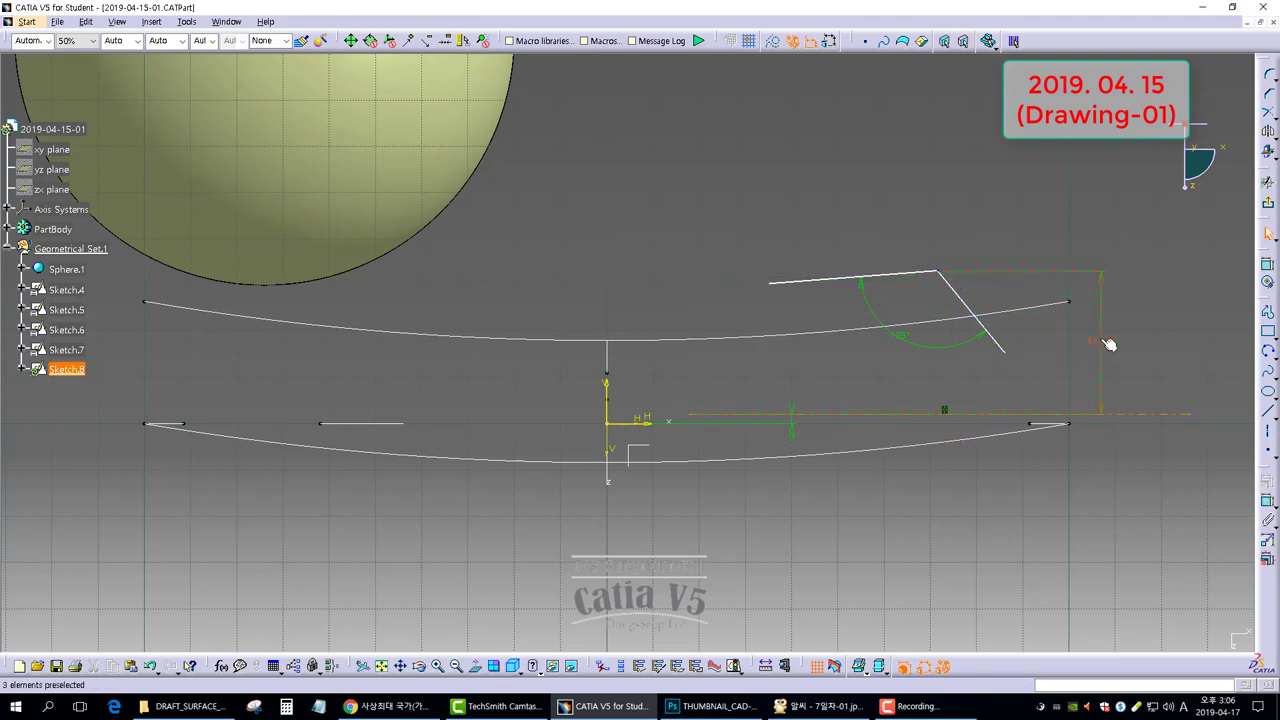
double_click(1100, 341)
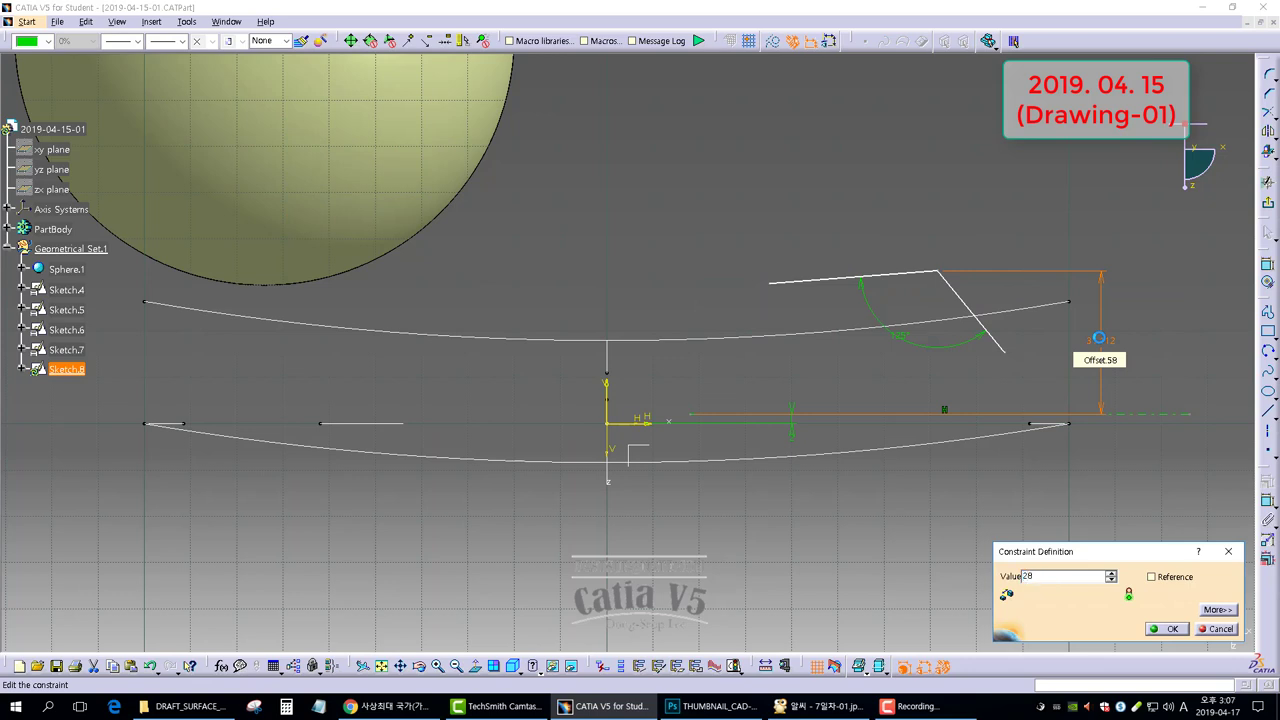
key("Return")
left_click(1172, 329)
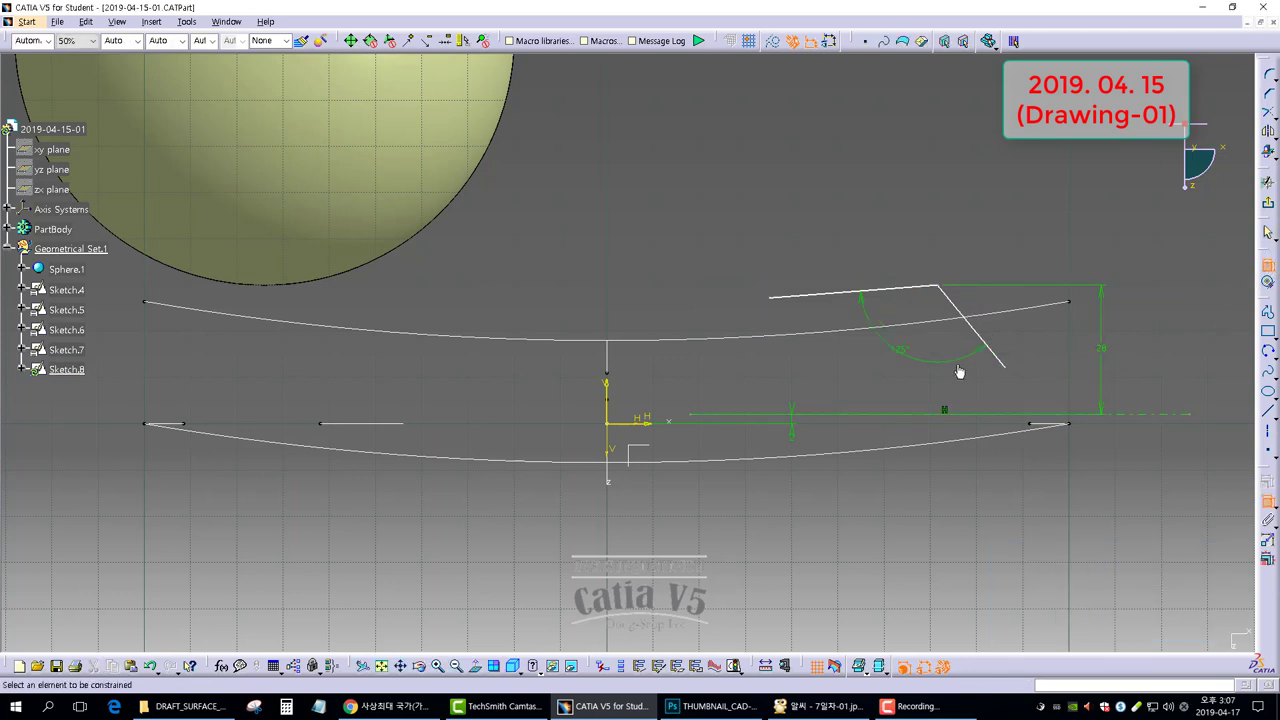
Dimension the angle between the profile's longer sloping line and the drawn axis line and set it to 21°.
left_click(912, 288)
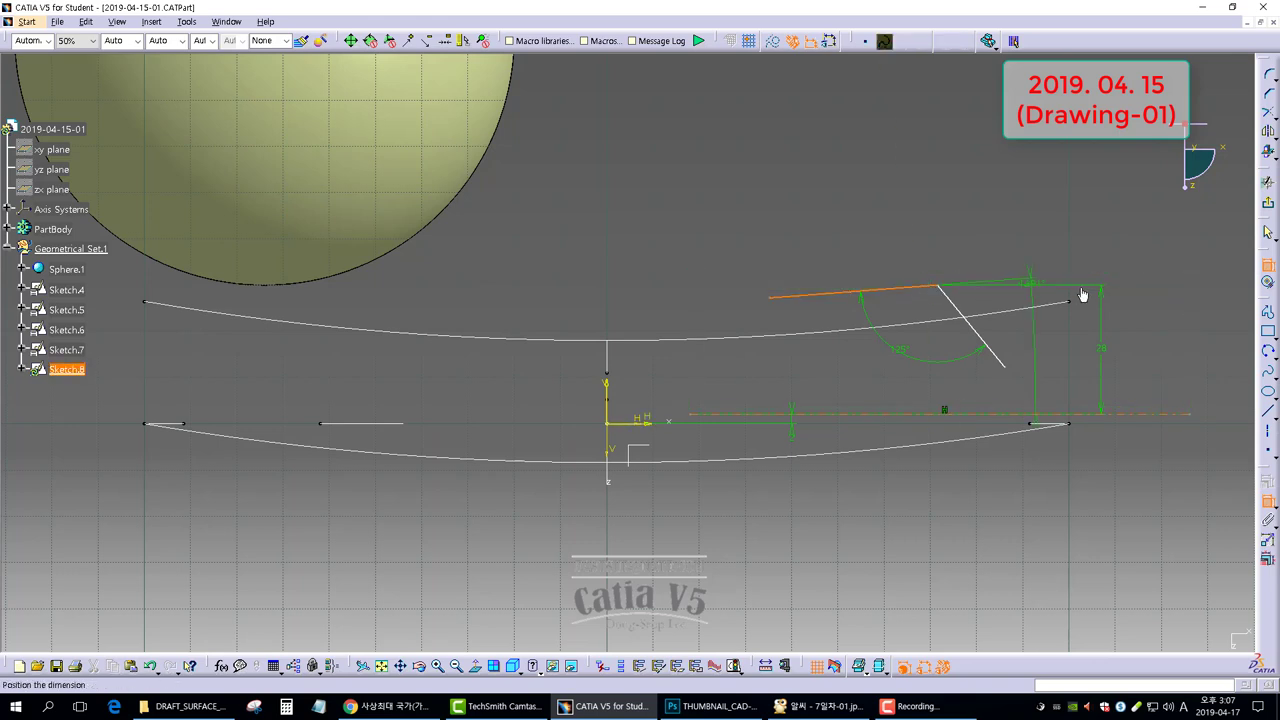
double_click(1150, 278)
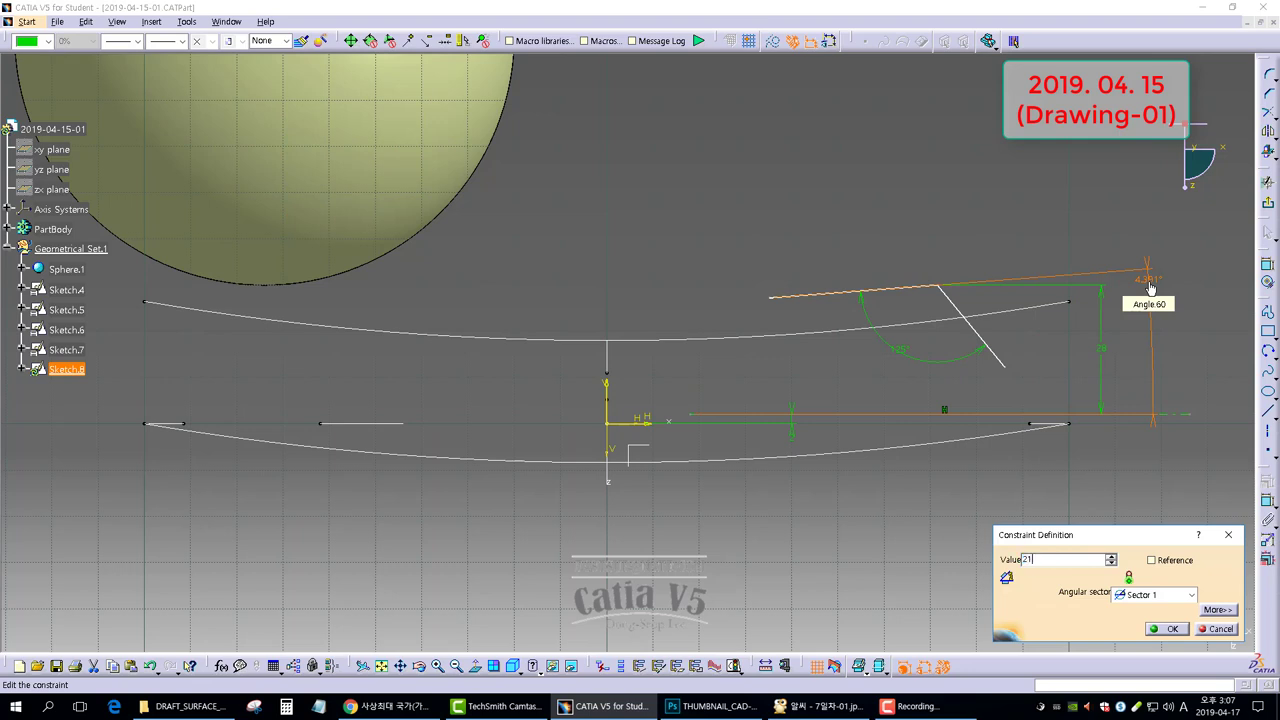
key("Return")
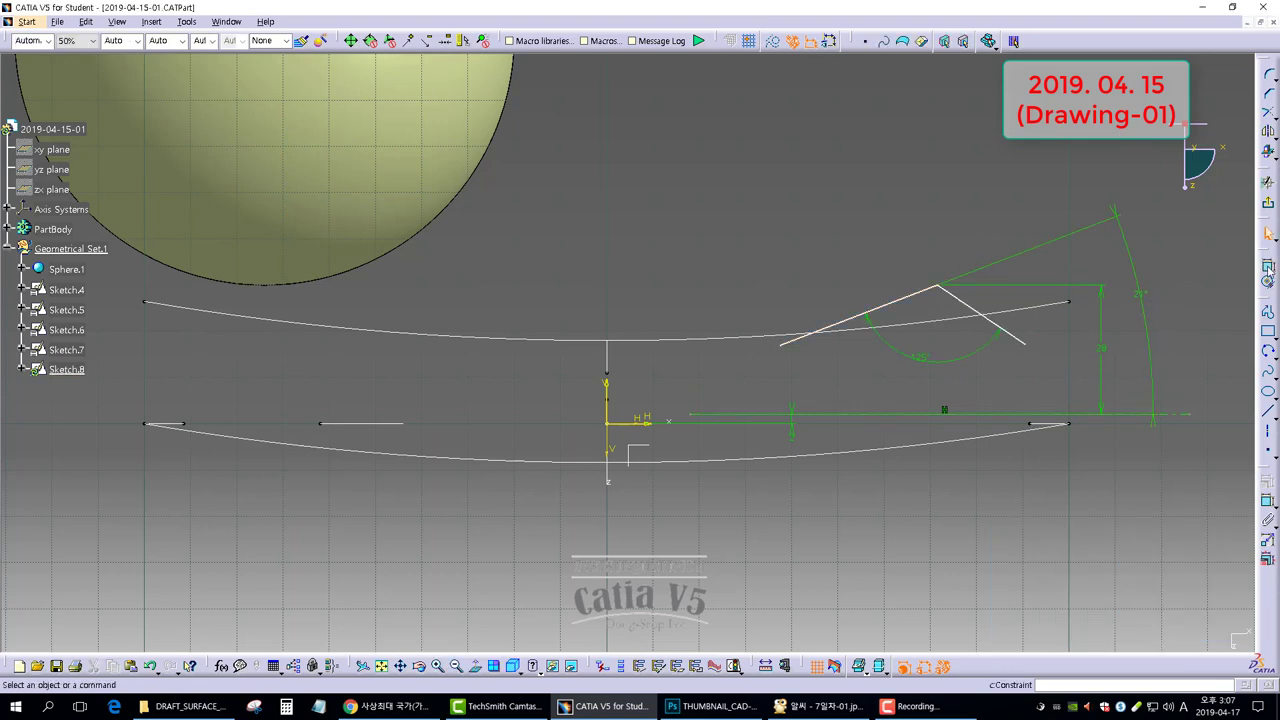
Dimension the horizontal distance from the vertical axis to the inverted-V's apex and set it to 83 mm.
left_click(1268, 268)
left_click(607, 395)
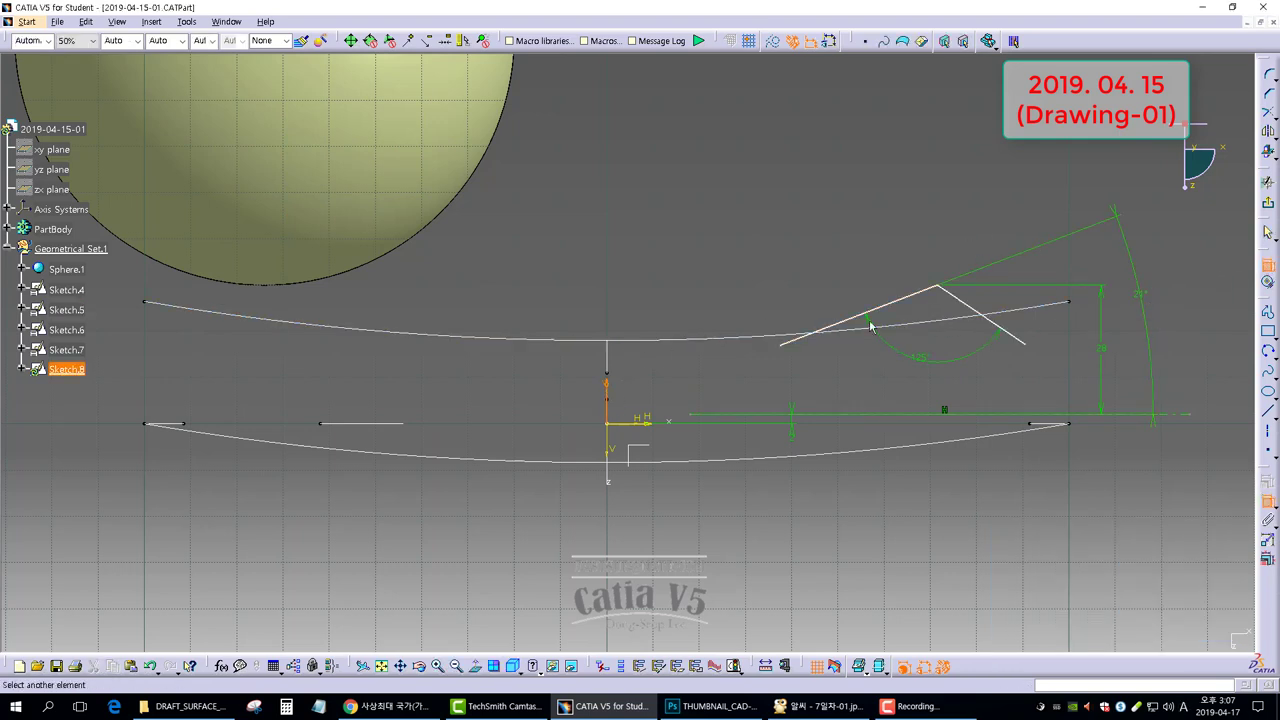
left_click(937, 286)
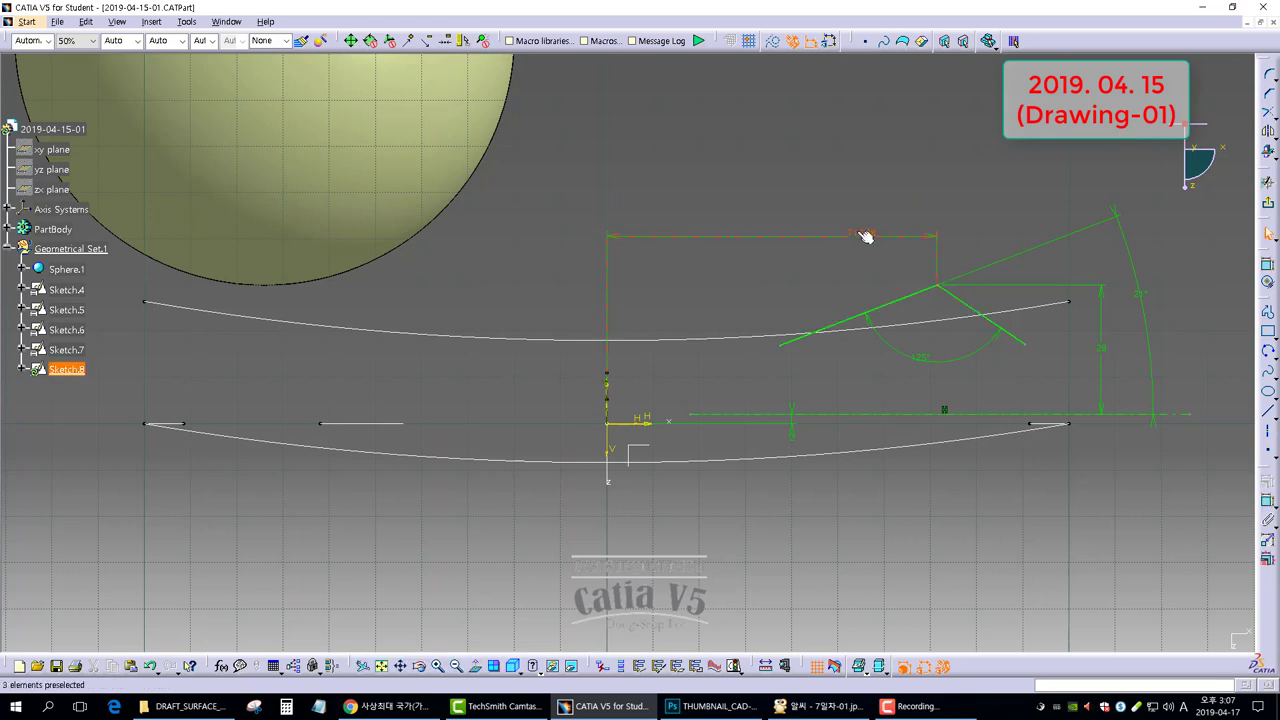
double_click(857, 231)
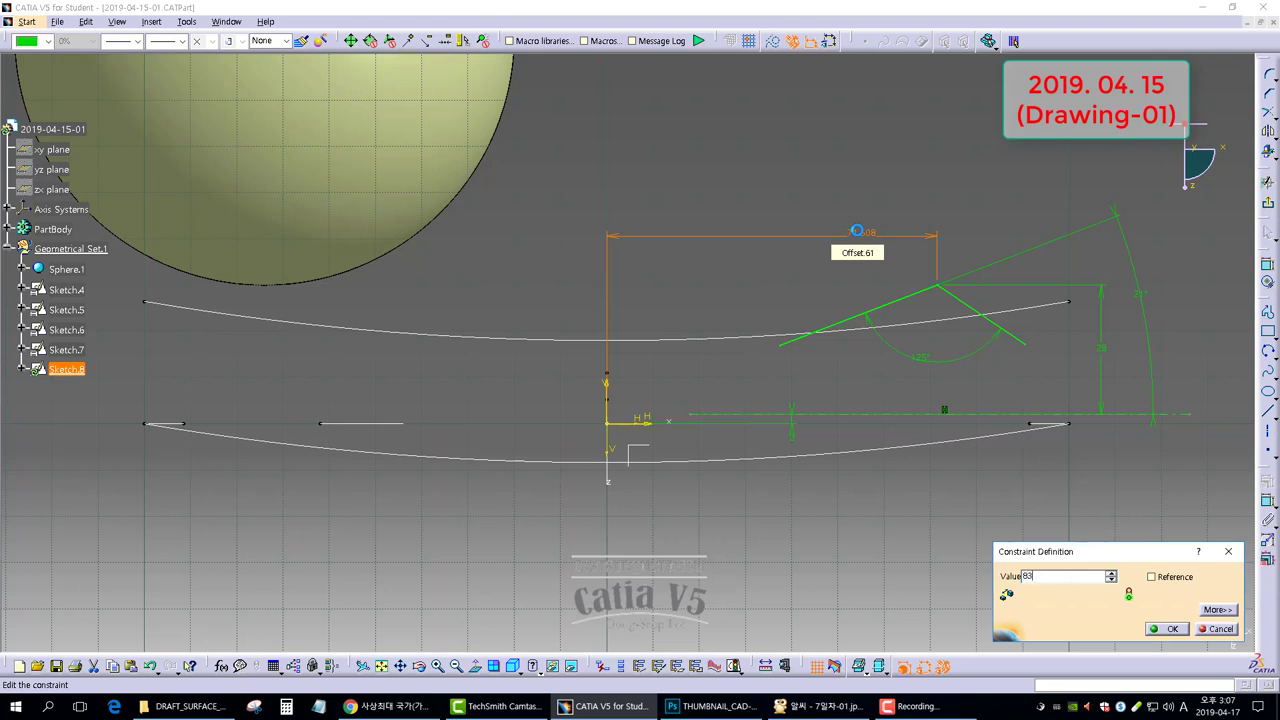
key("Return")
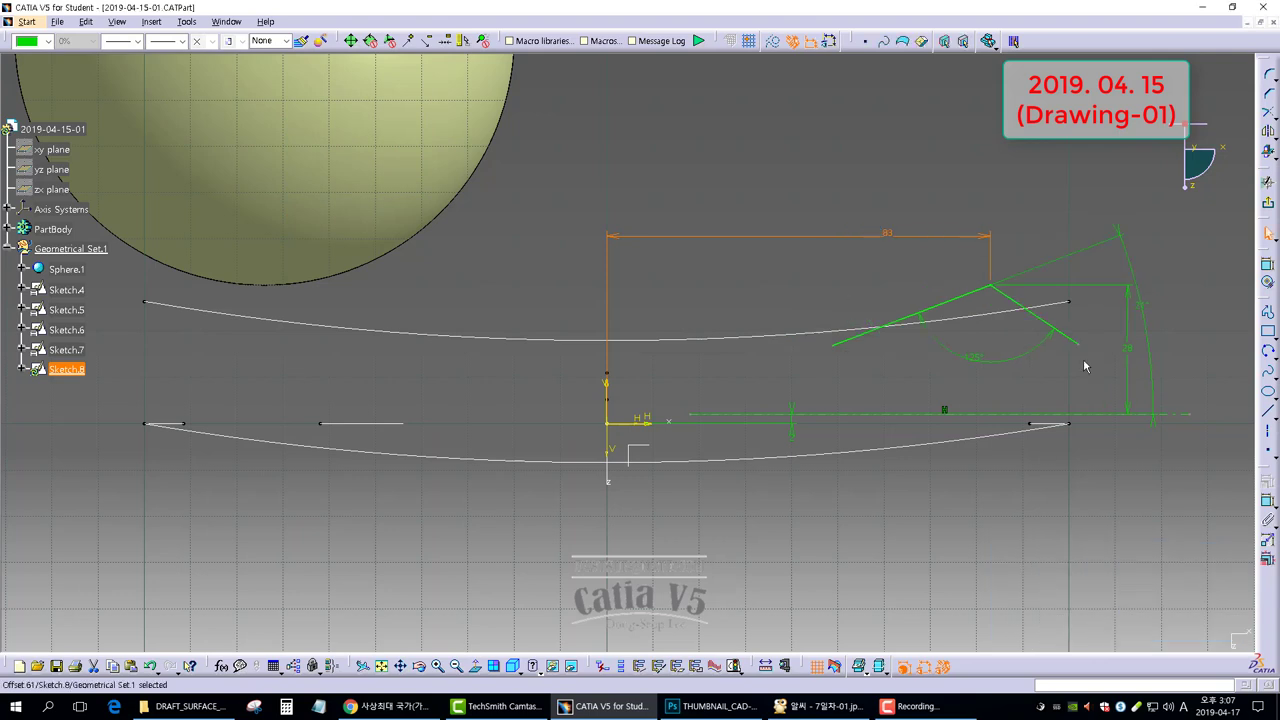
Shorten the inverted-V's steeper line, slightly lengthen its longer line by their free endpoints, and exit the sketch.
left_click(1086, 352)
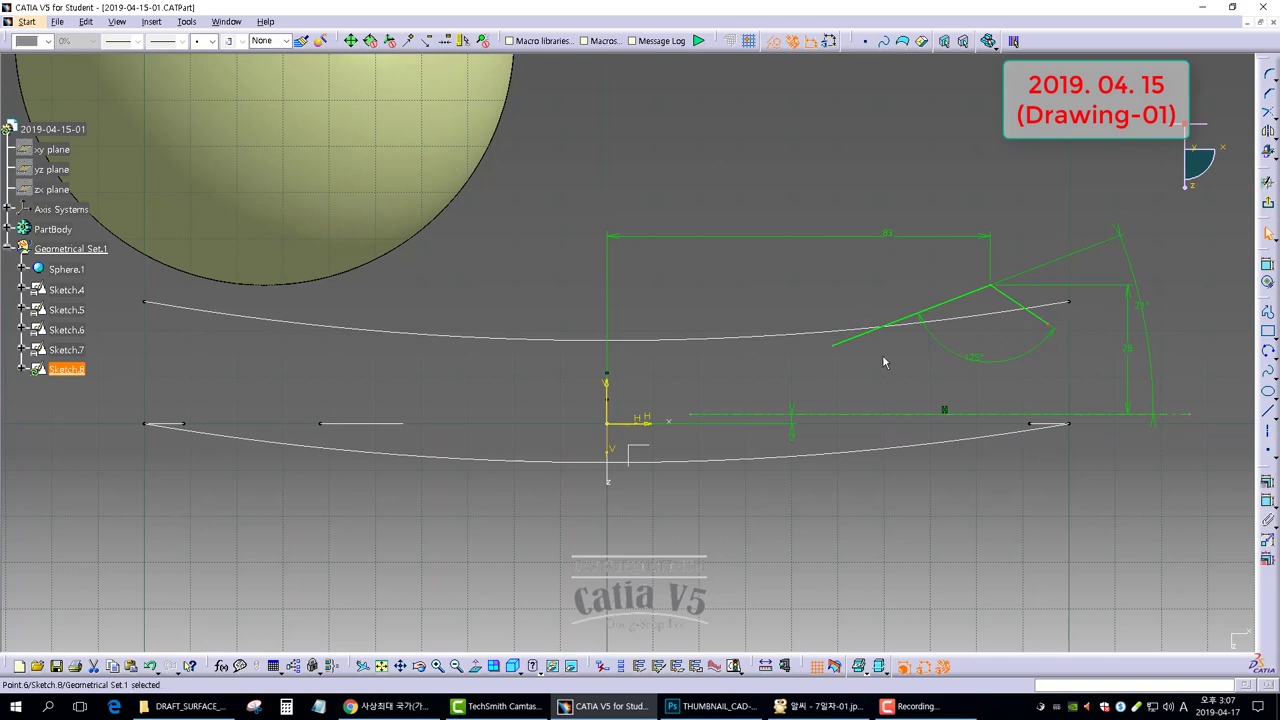
left_click_drag(840, 350, 831, 350)
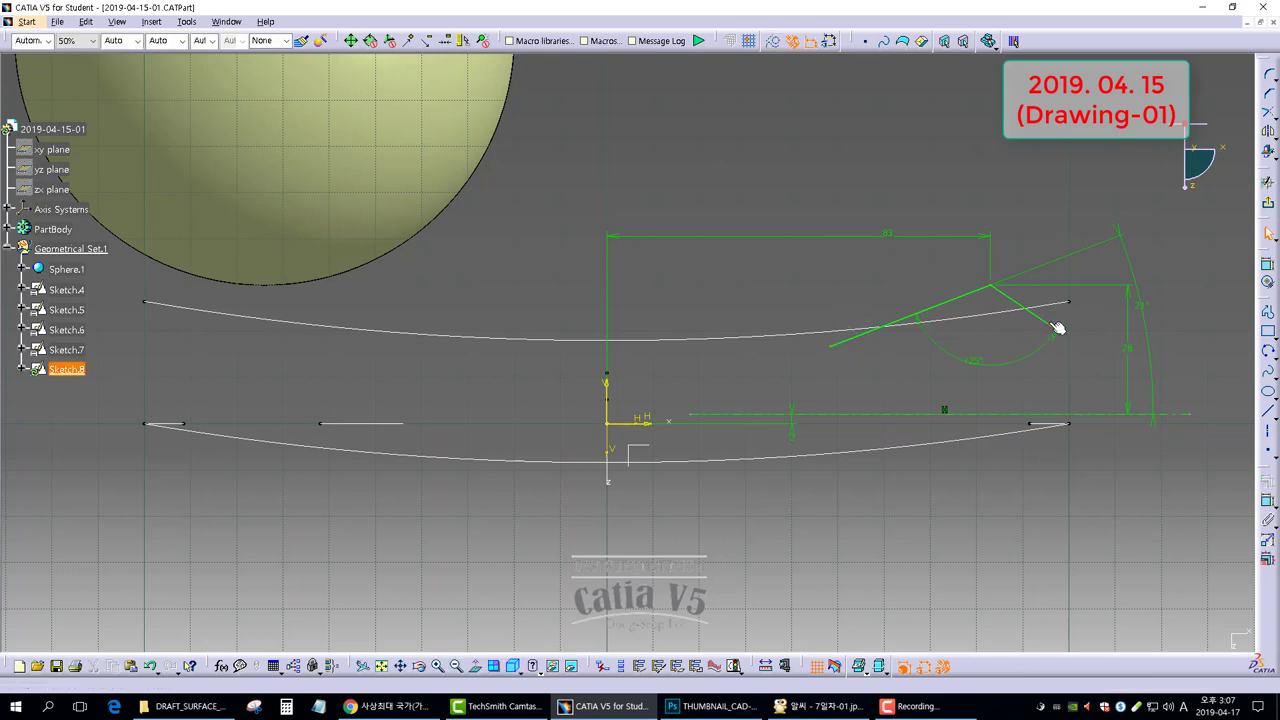
left_click(910, 373)
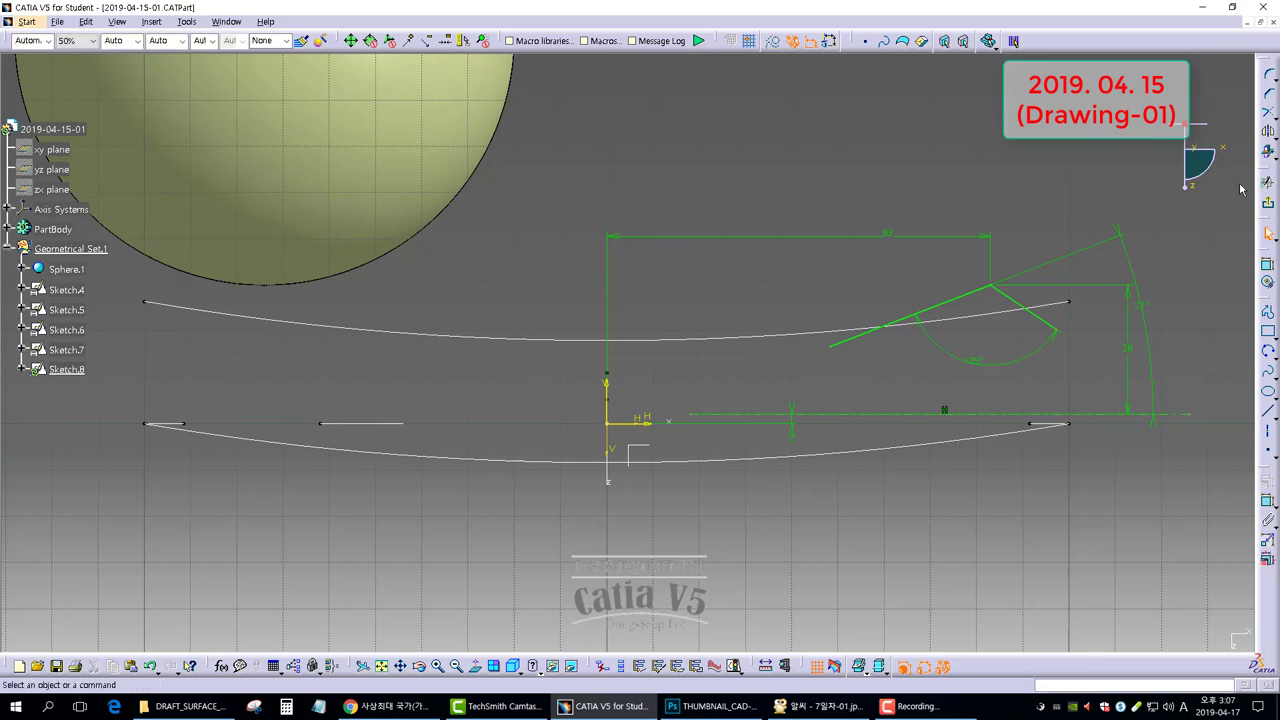
left_click(1268, 204)
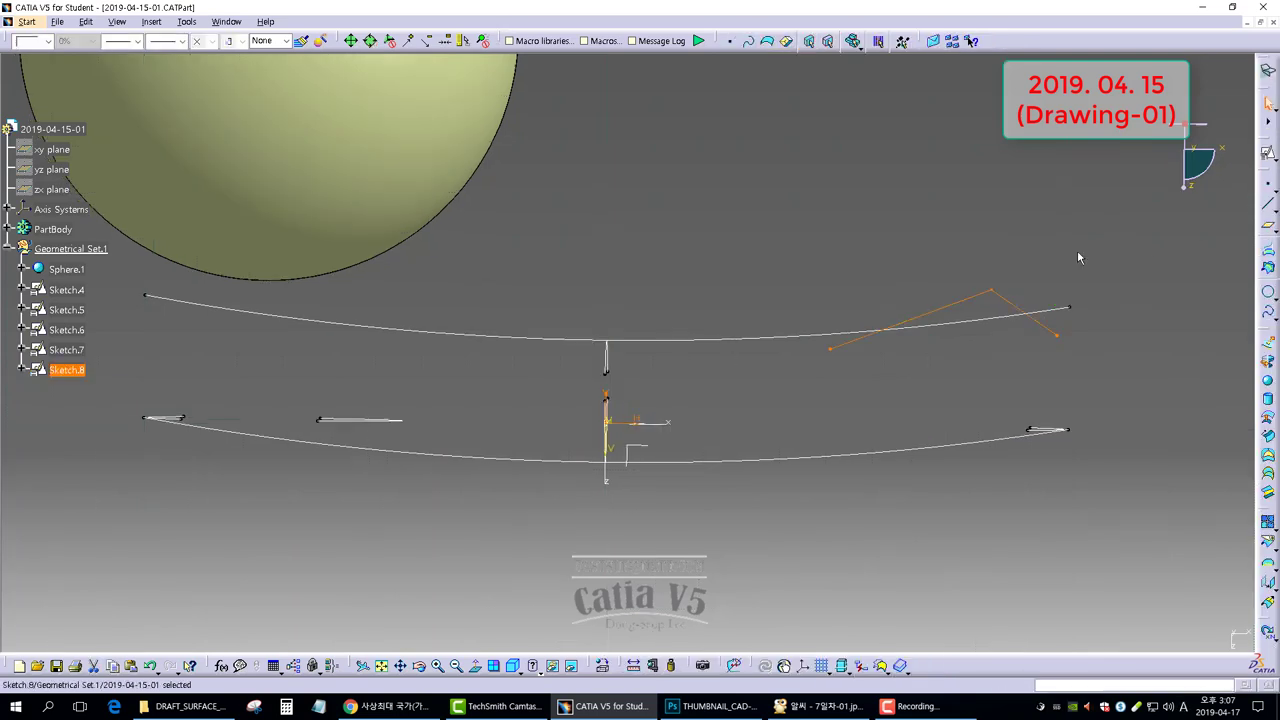
Create a positioned sketch on the XY plane of the absolute axis system, keeping implicit origin and orientation.
mouse_move(694, 229)
middle_mouse_down()
mouse_move(672, 383)
mouse_move(553, 386)
middle_mouse_up()
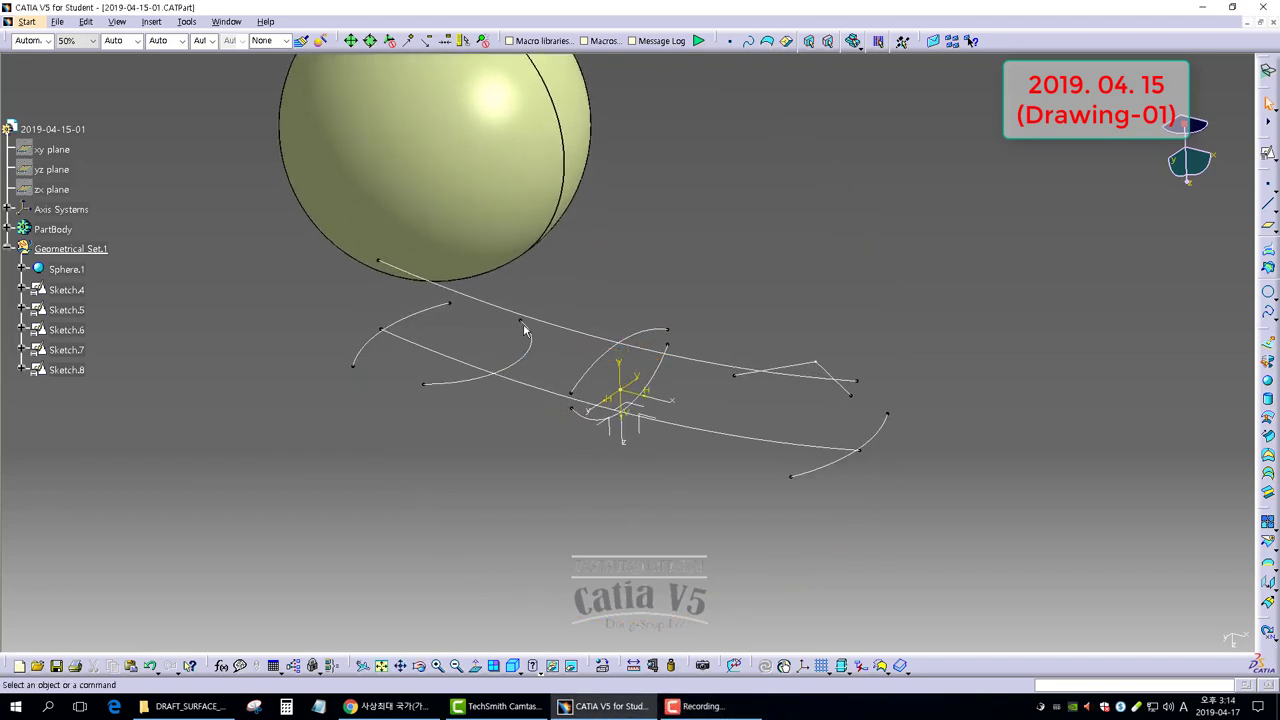
middle_click_drag(524, 330, 543, 392)
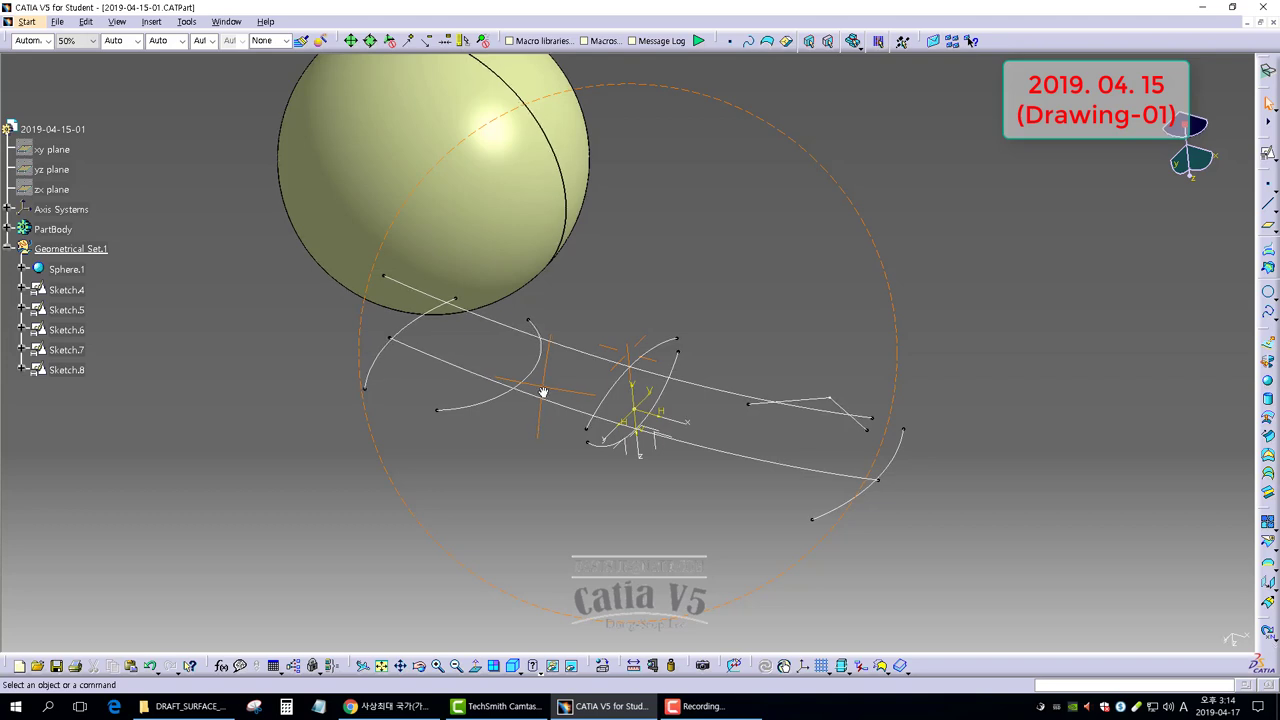
mouse_move(543, 392)
middle_mouse_down()
mouse_move(531, 414)
mouse_move(557, 463)
mouse_move(600, 440)
mouse_move(590, 395)
mouse_move(617, 526)
mouse_move(677, 409)
middle_mouse_up()
left_click(677, 409)
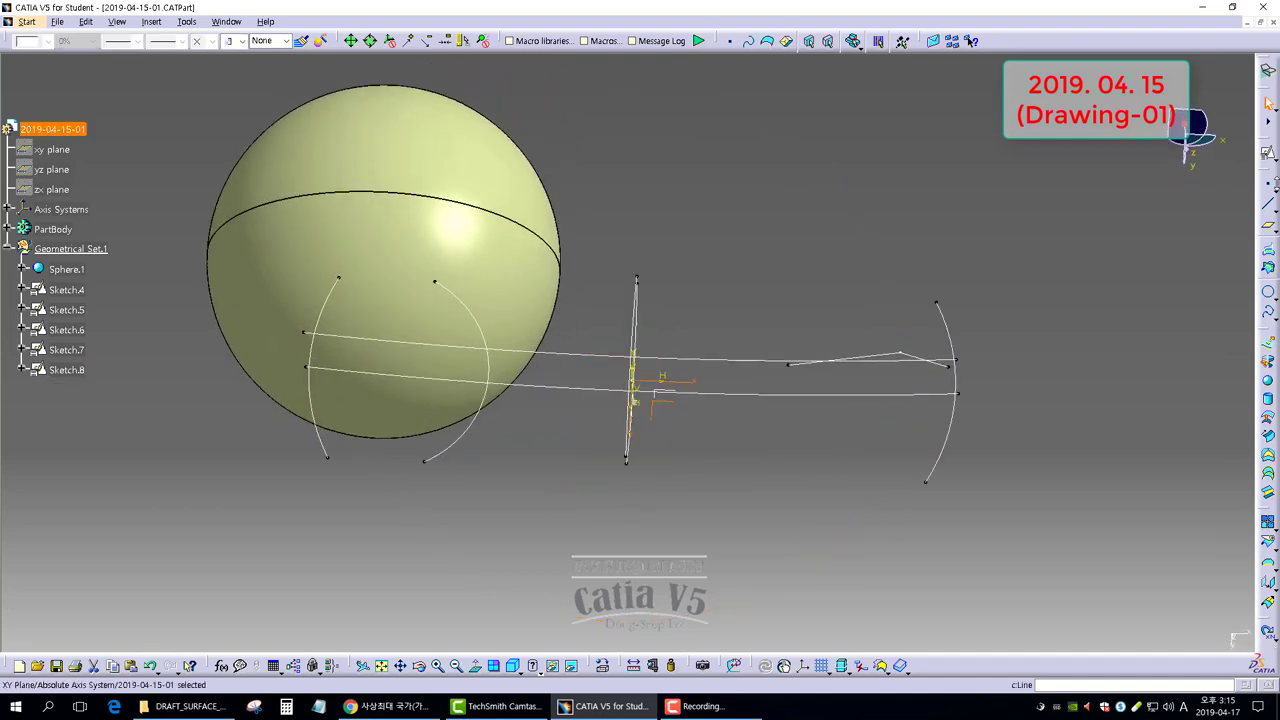
left_click(1268, 153)
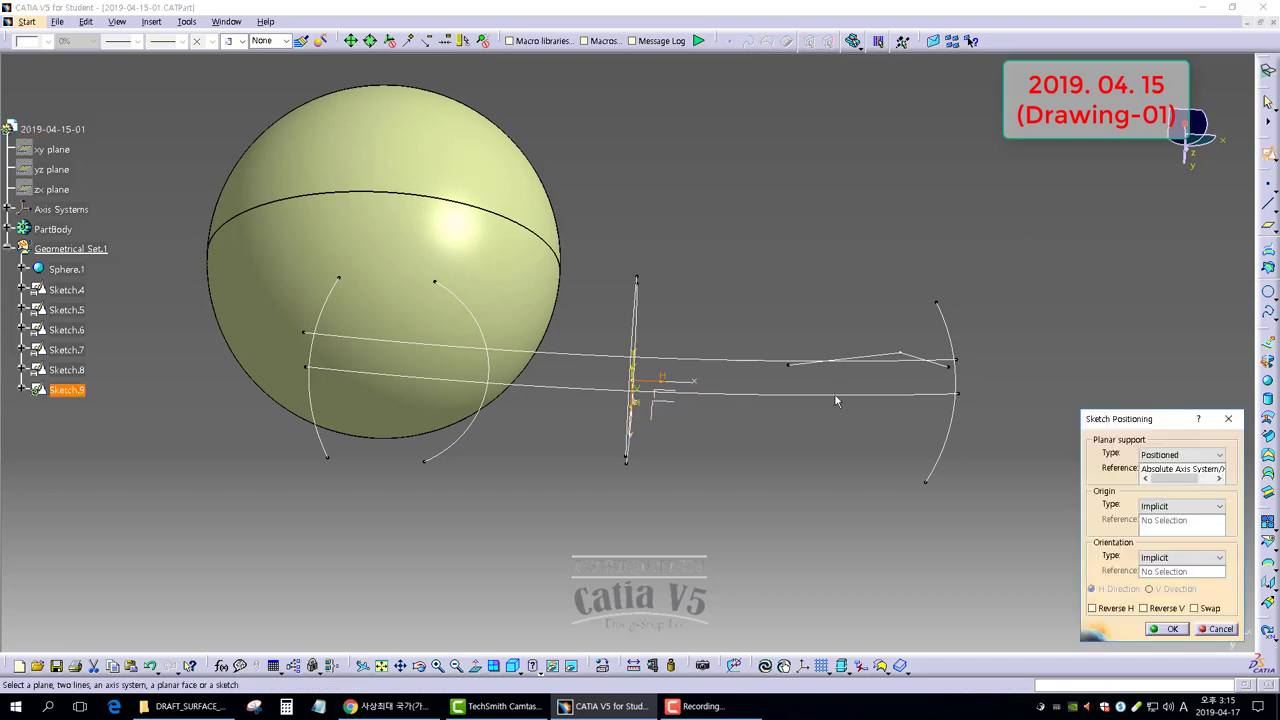
left_click(1158, 630)
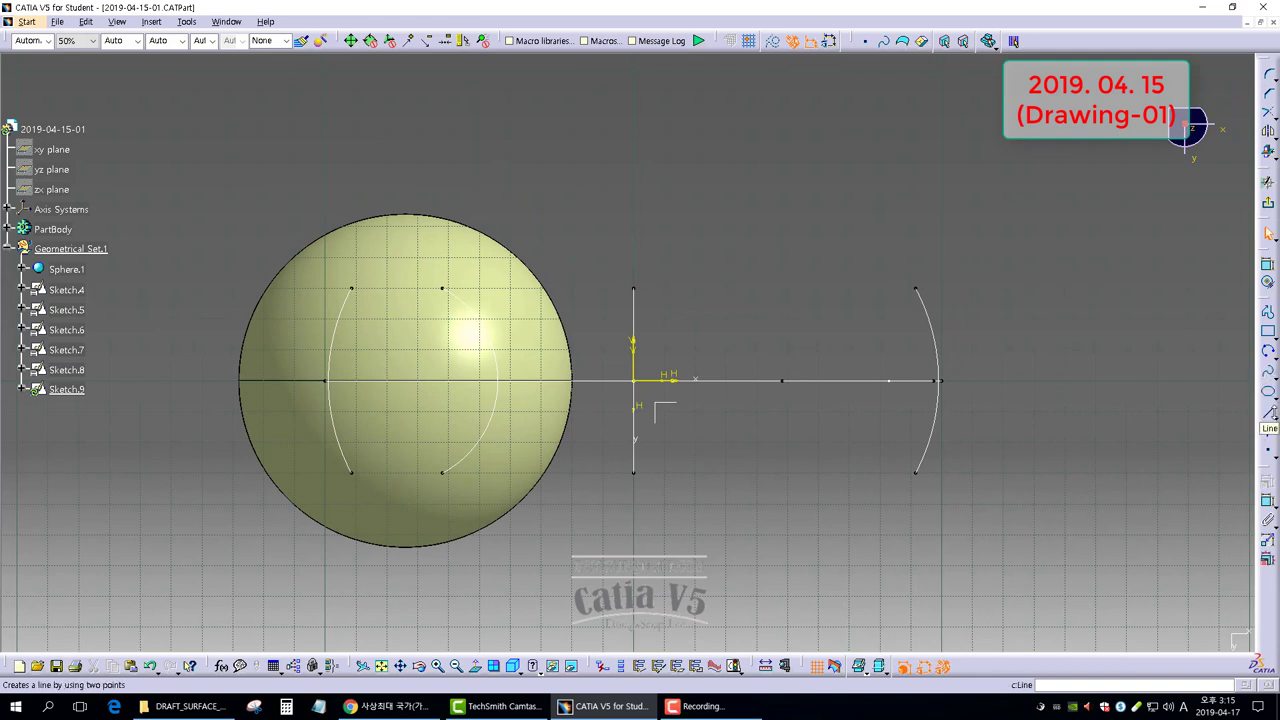
Draw a horizontal line about 242 mm long, about 30 mm below the horizontal axis and spanning past both end arcs.
left_click(1275, 421)
left_click(1190, 424)
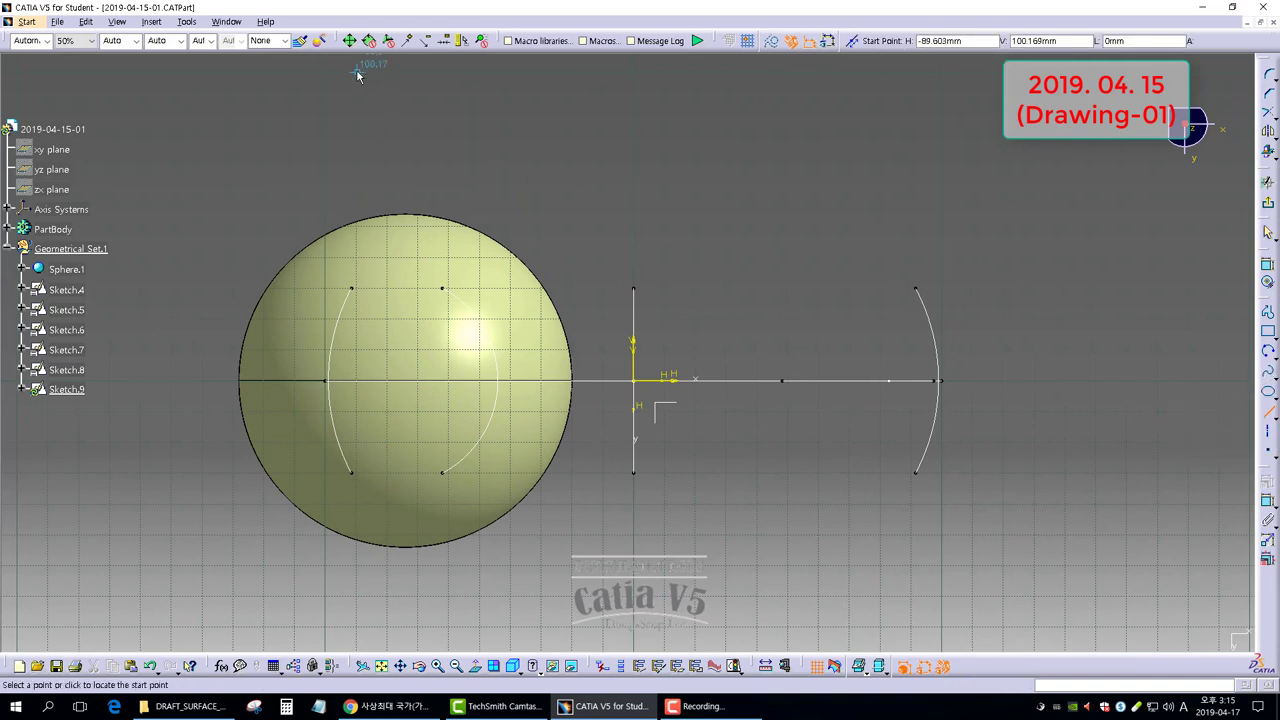
left_click(632, 474)
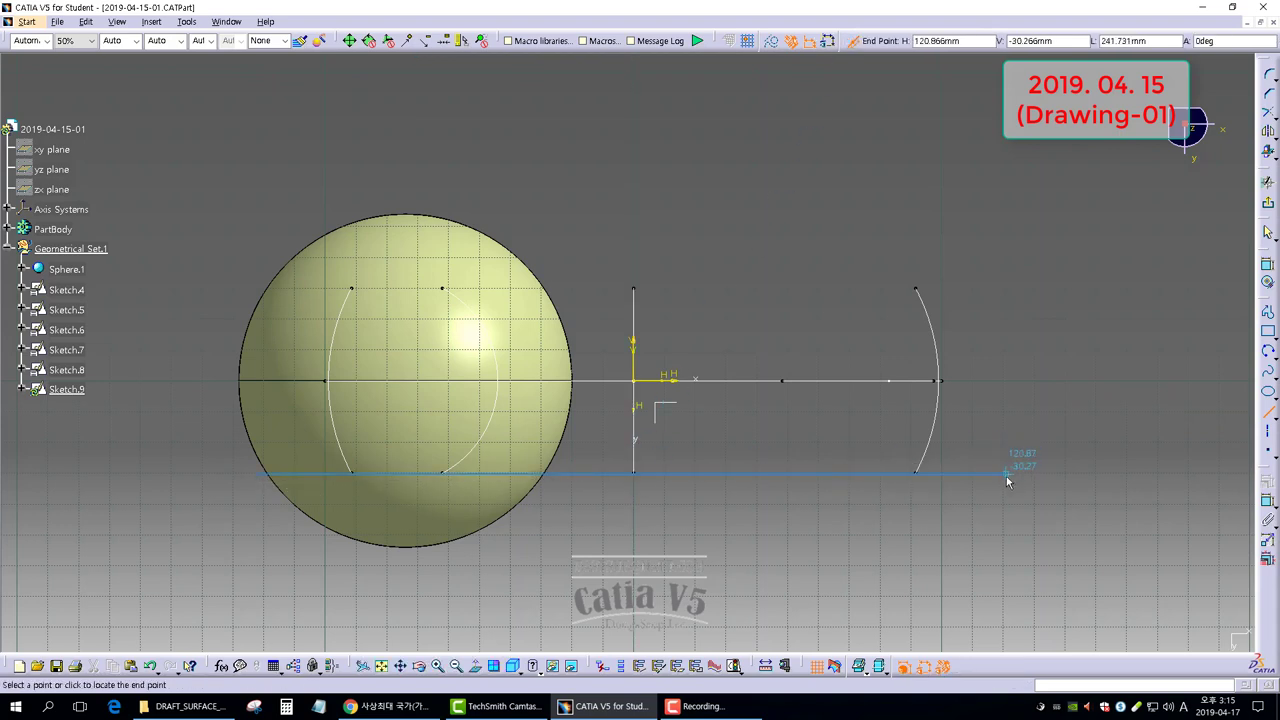
left_click(1007, 477)
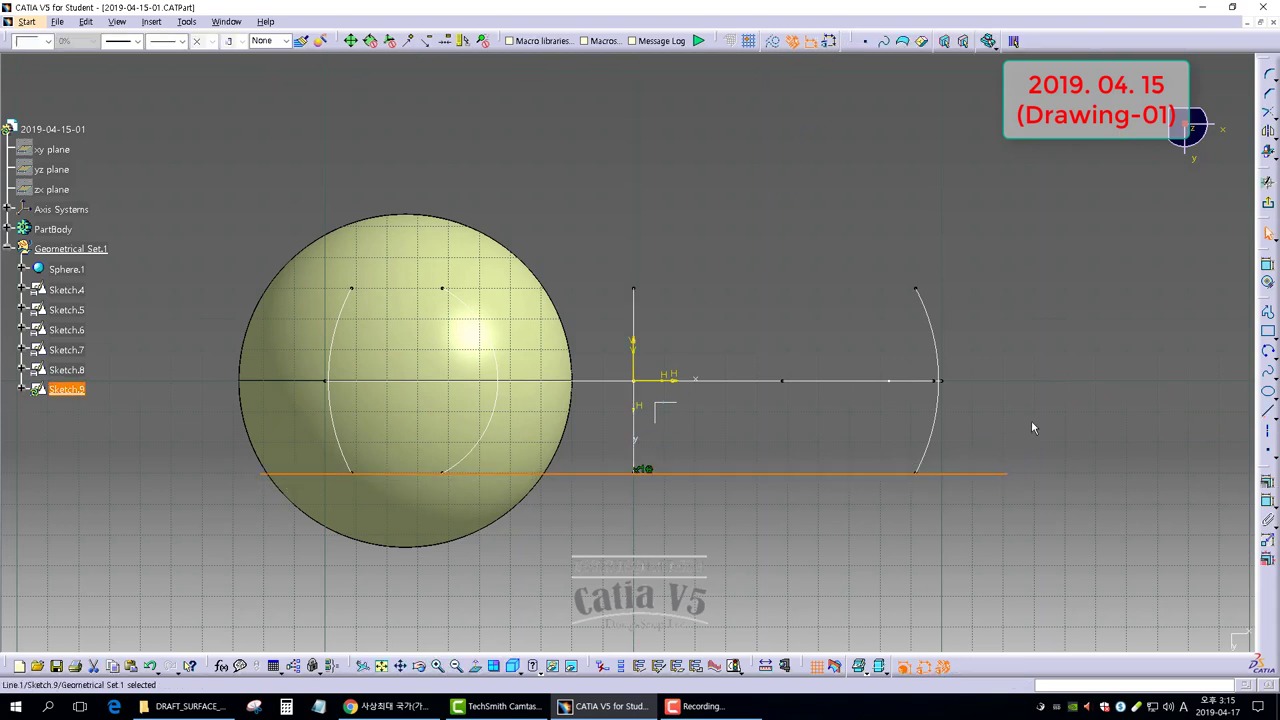
Dimension the line's distance from the horizontal axis, set it to 25 mm, and exit the sketch.
left_click(1267, 264)
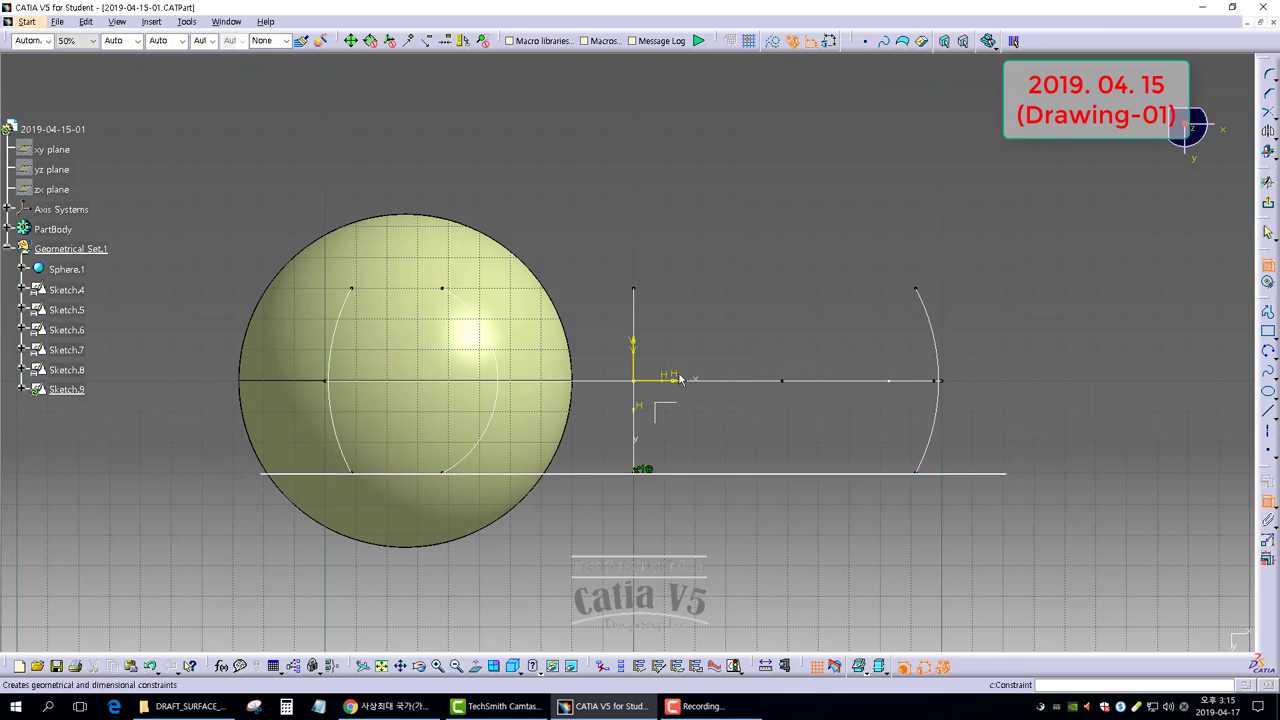
left_click(736, 474)
left_click(1022, 436)
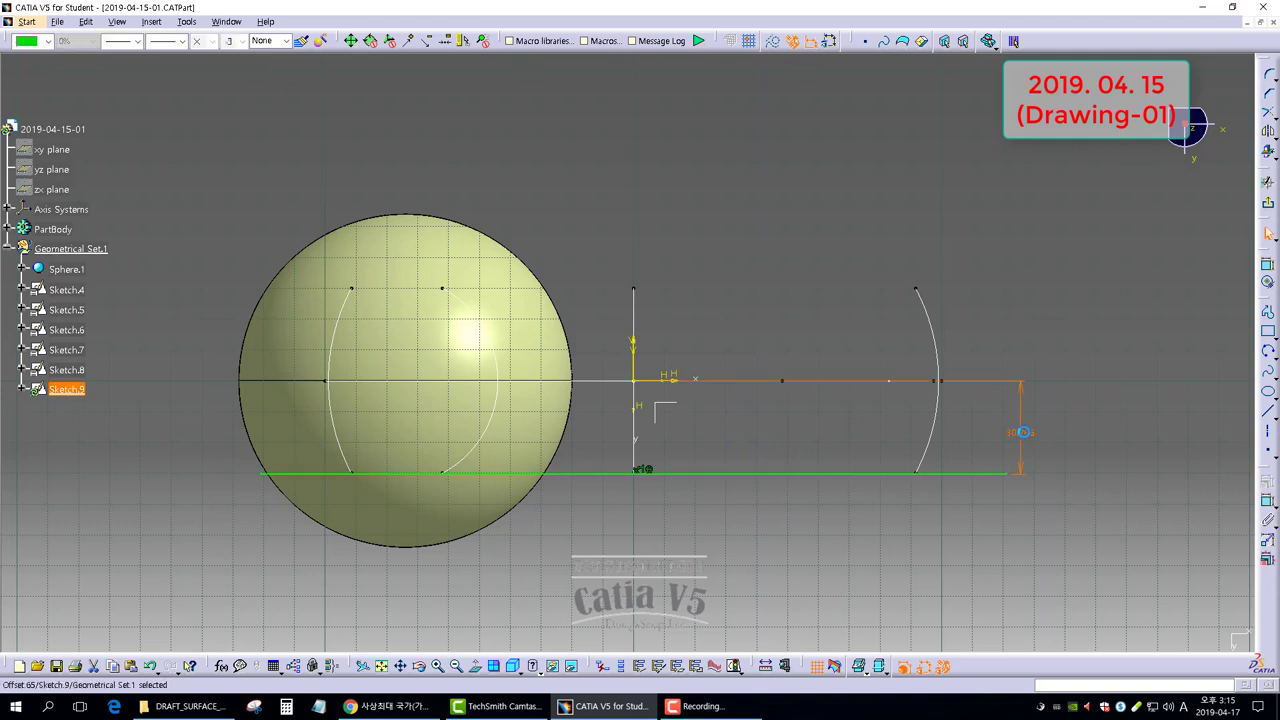
double_click(1025, 438)
type("25")
key("Return")
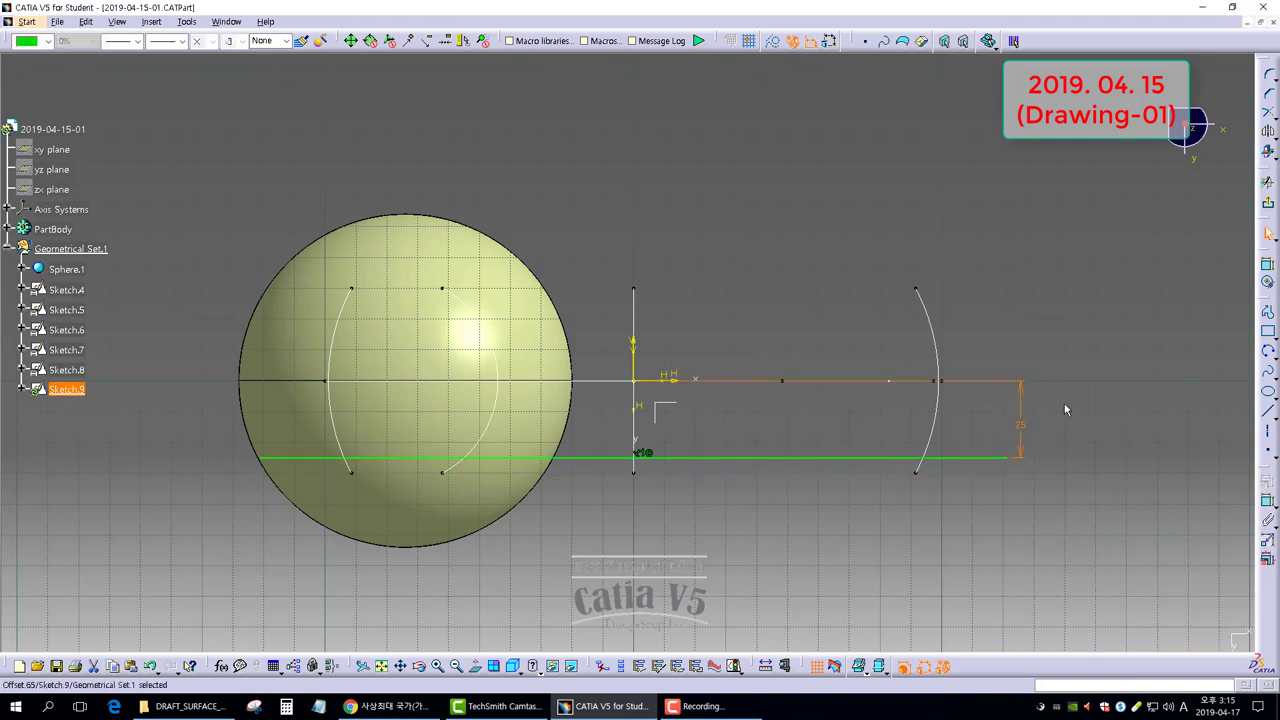
left_click(1095, 484)
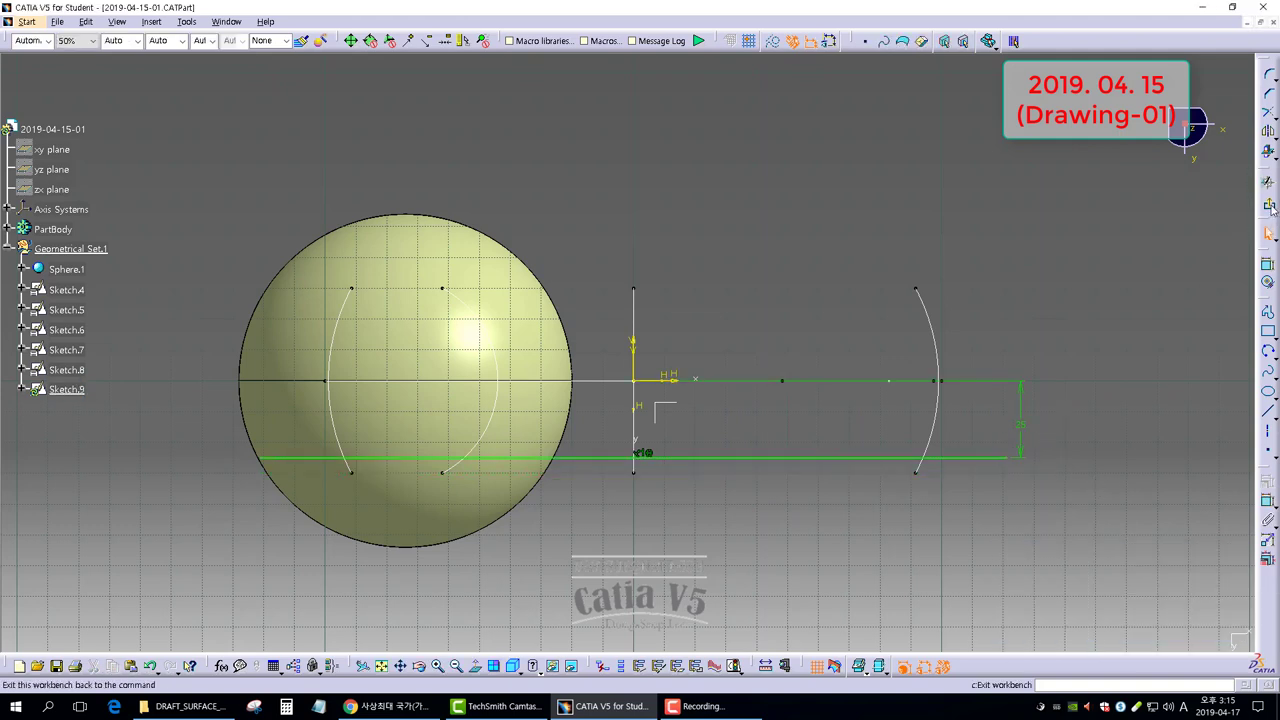
left_click(1267, 205)
left_click(1053, 350)
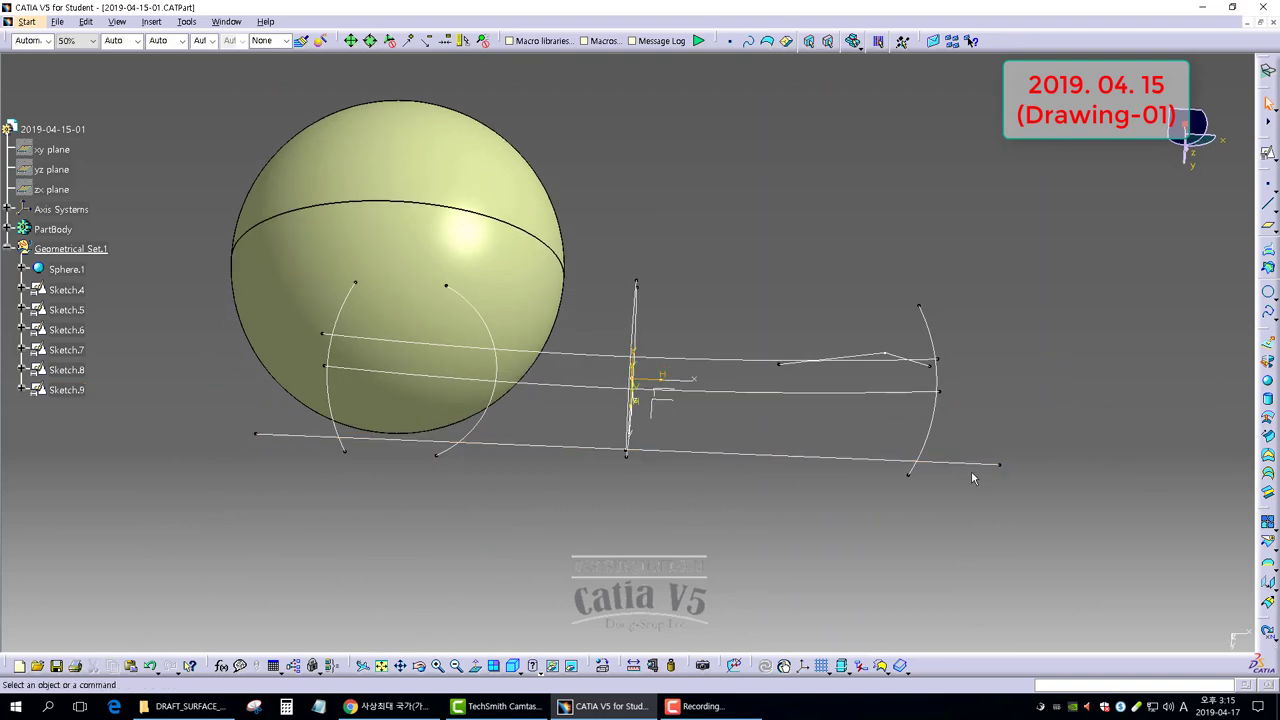
Create a positioned sketch on the ZX plane of the absolute axis system with implicit origin and orientation.
mouse_move(971, 470)
middle_mouse_down()
mouse_move(723, 500)
mouse_move(714, 451)
mouse_move(655, 467)
mouse_move(655, 289)
mouse_move(451, 511)
middle_mouse_up()
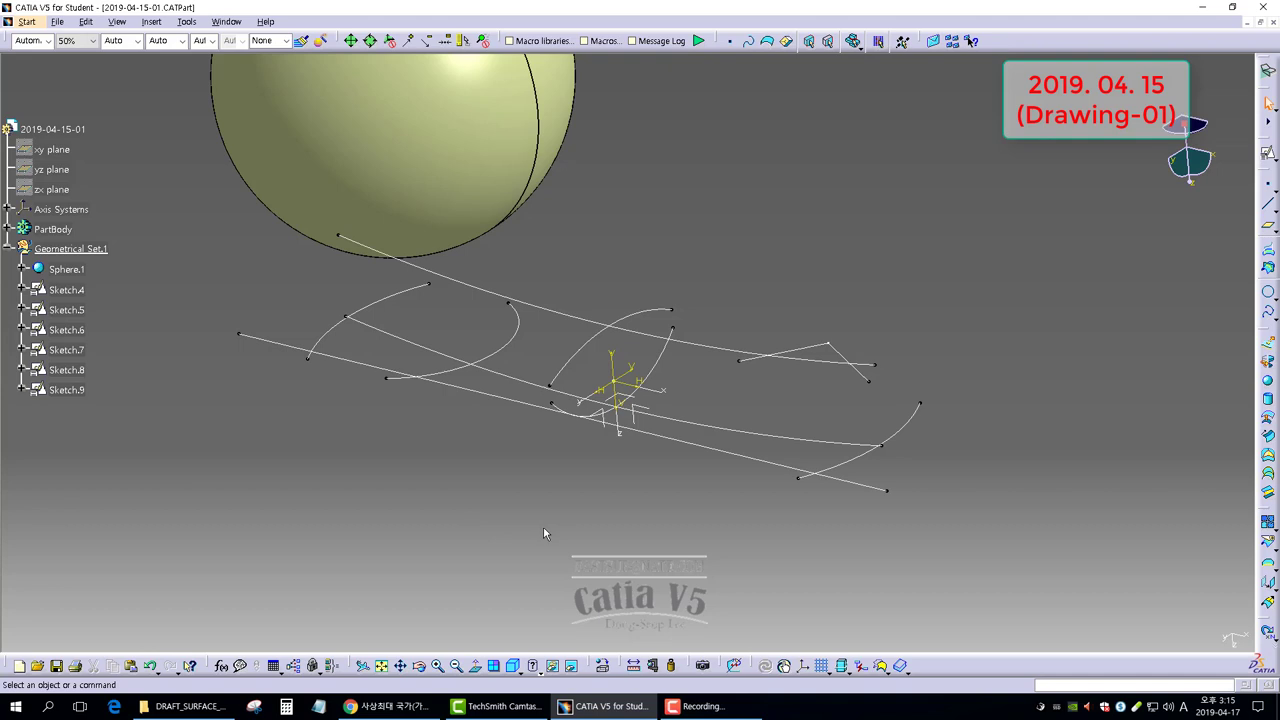
middle_click_drag(552, 466, 624, 410)
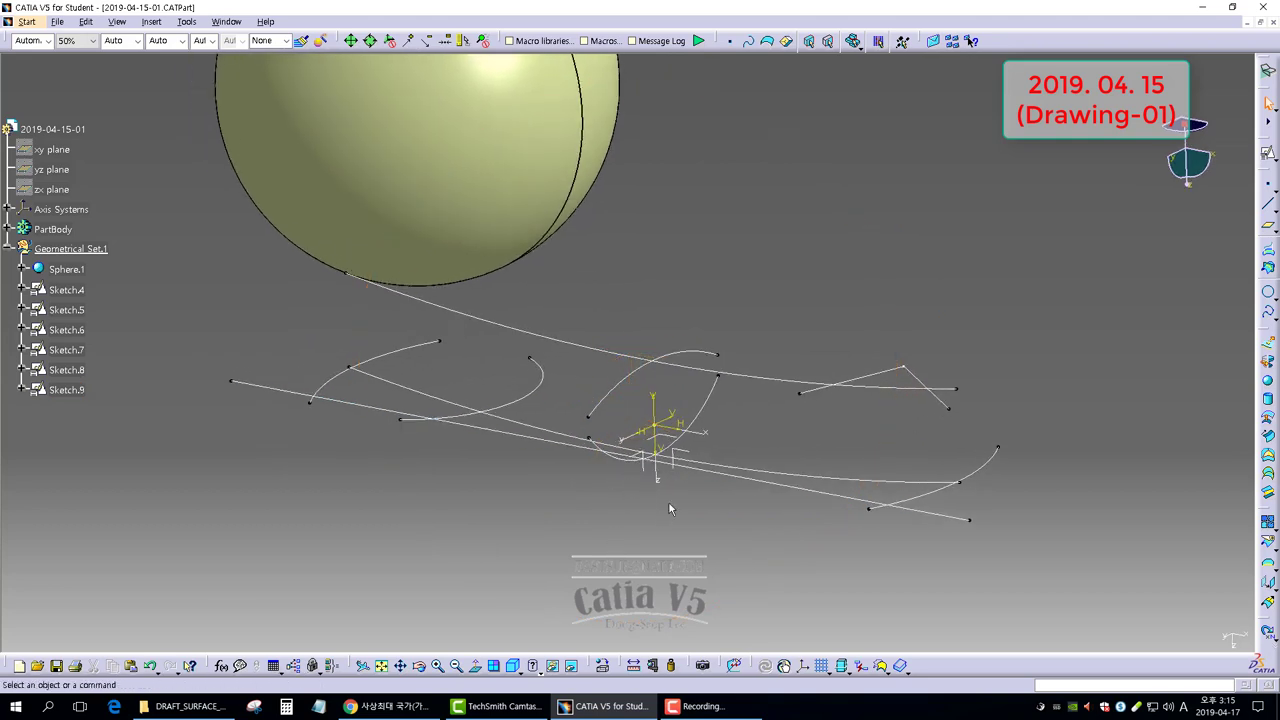
left_click(688, 455)
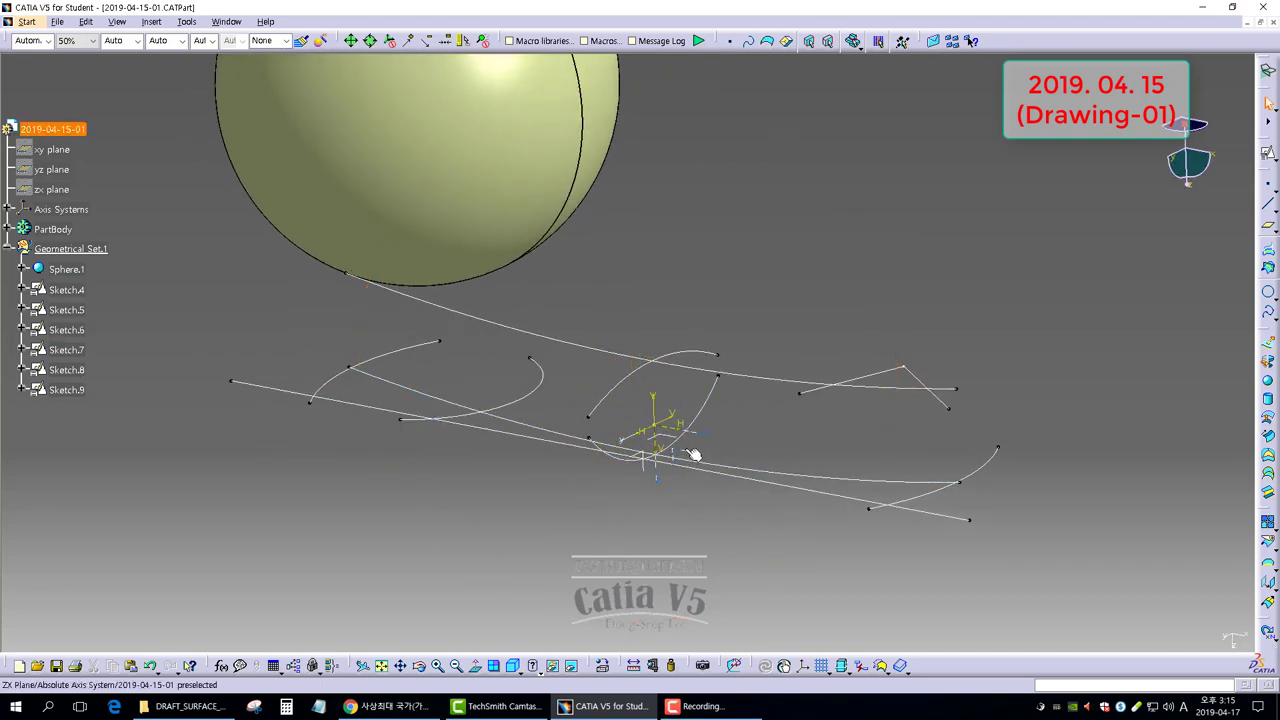
left_click(1268, 153)
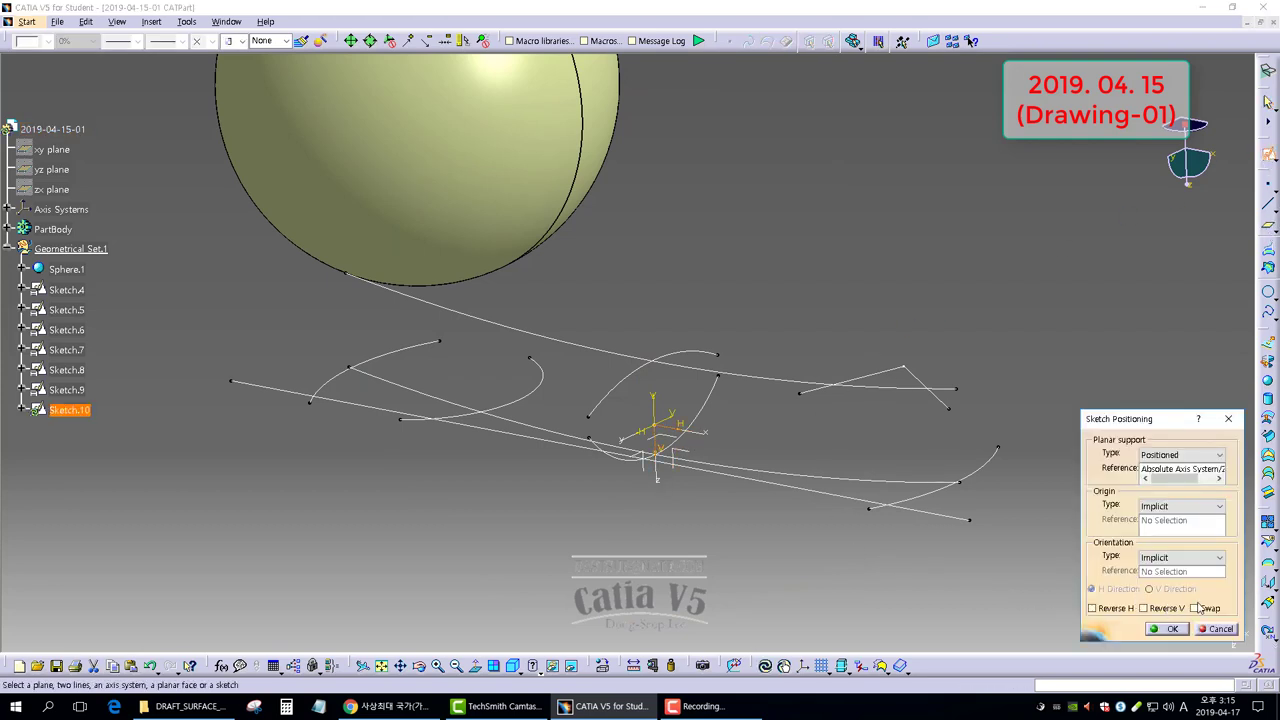
left_click(1172, 628)
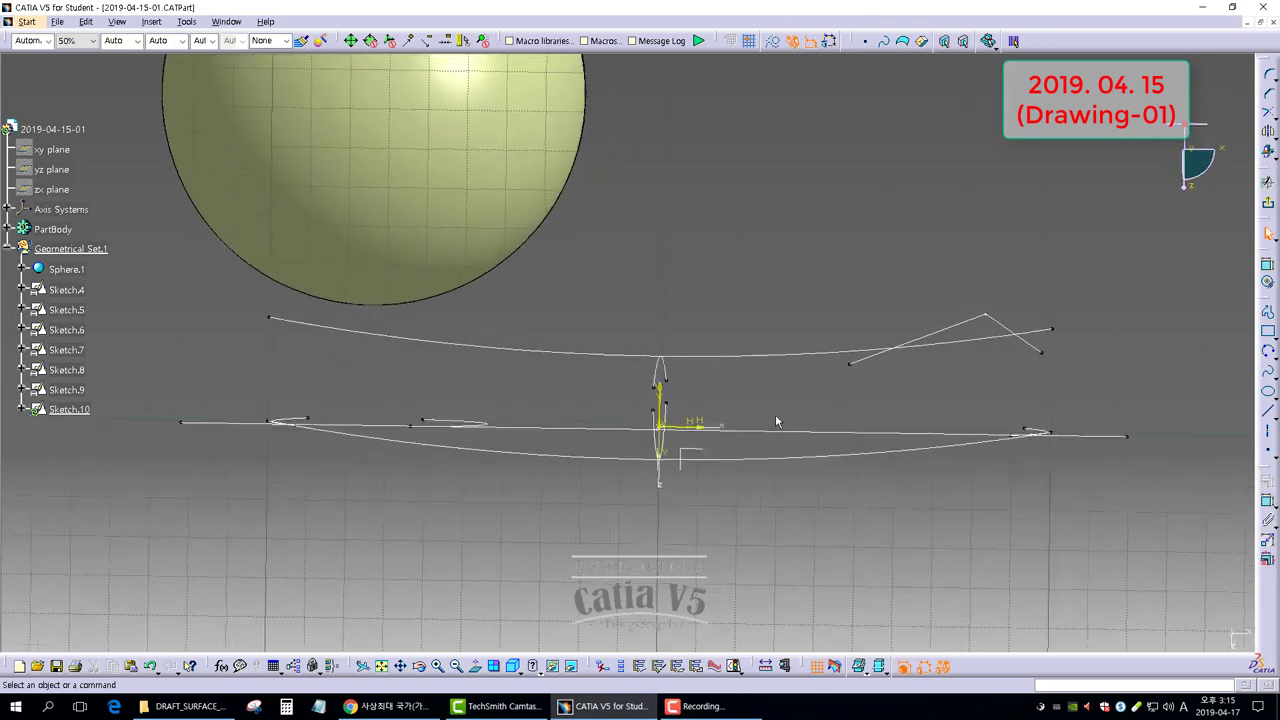
Draw a horizontal line and place it across the sphere's lower part, about 42 mm above the horizontal axis.
left_click(1268, 411)
left_click(72, 229)
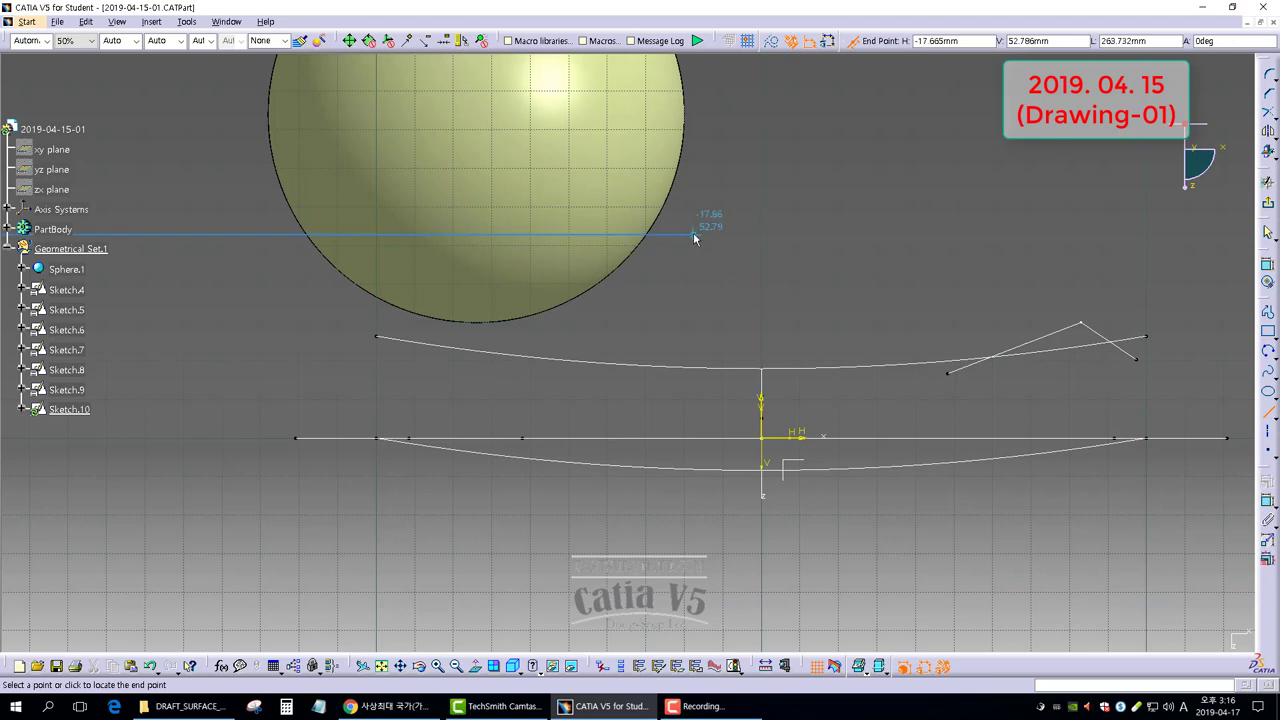
left_click(349, 237)
left_click_drag(274, 236, 465, 279)
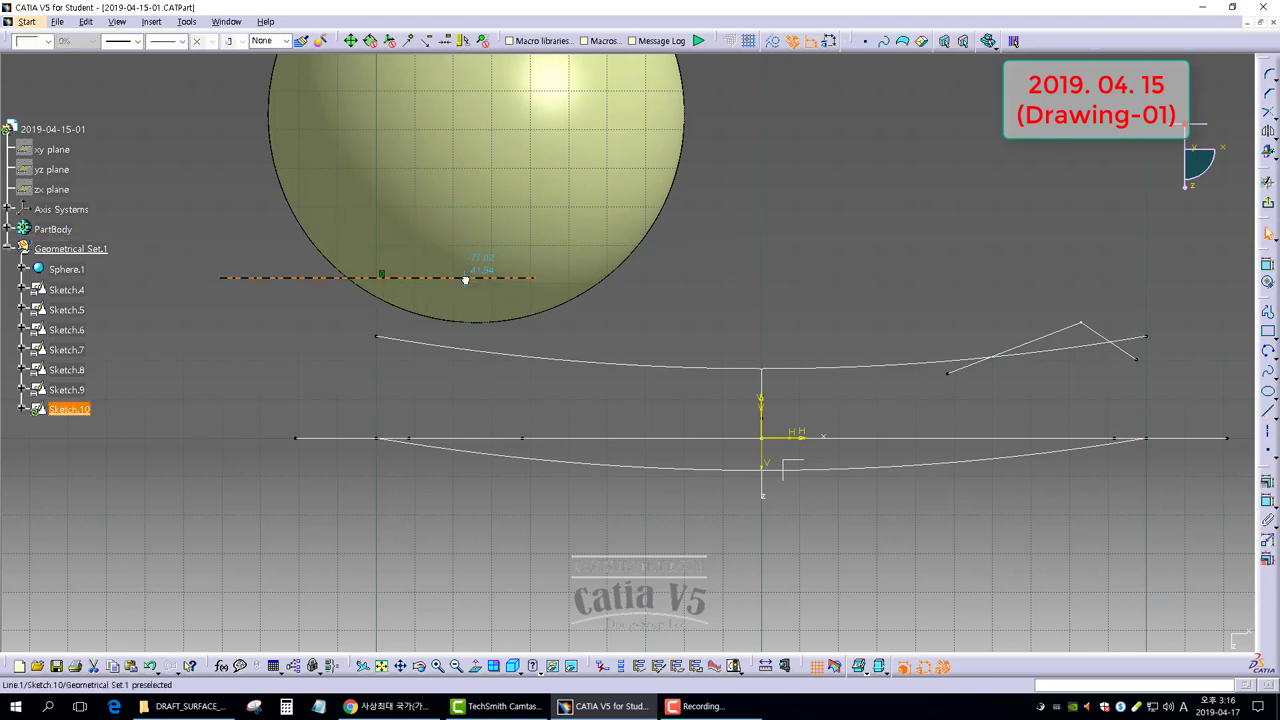
left_click(815, 313)
Dimension the height of the line through the sphere above the horizontal axis and set it to 34 mm.
left_click(1268, 265)
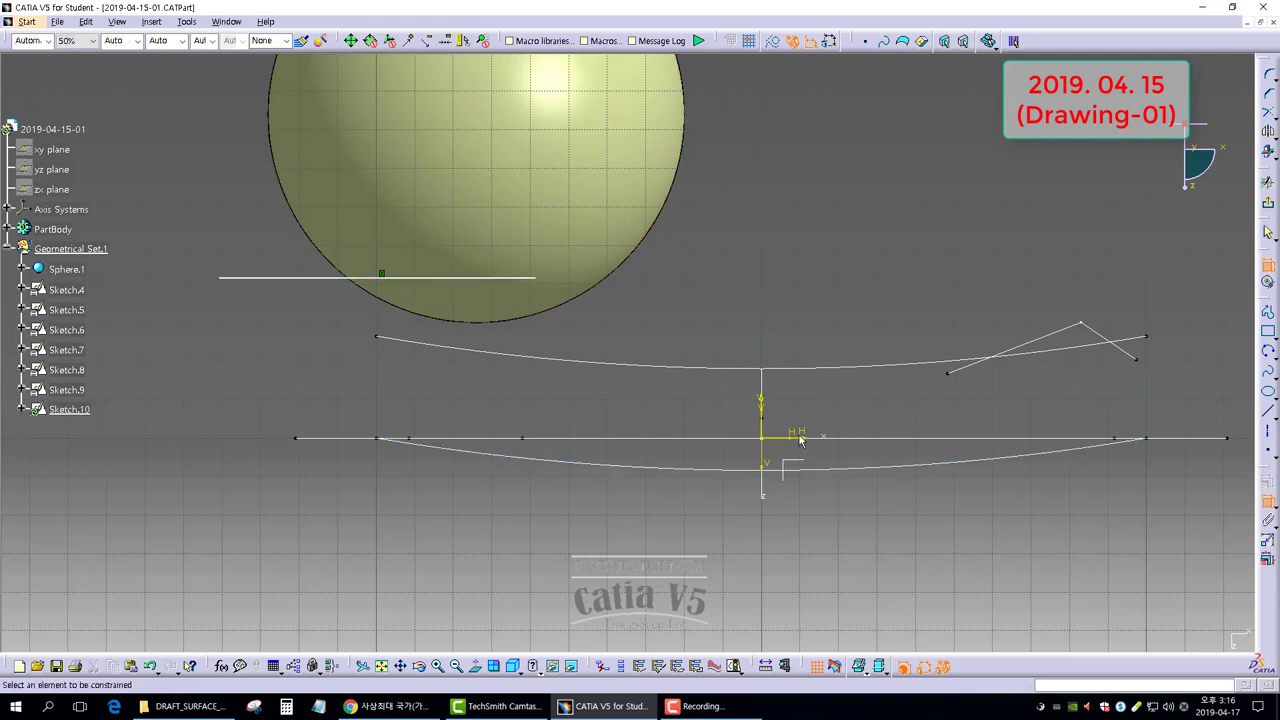
left_click(800, 432)
left_click(275, 278)
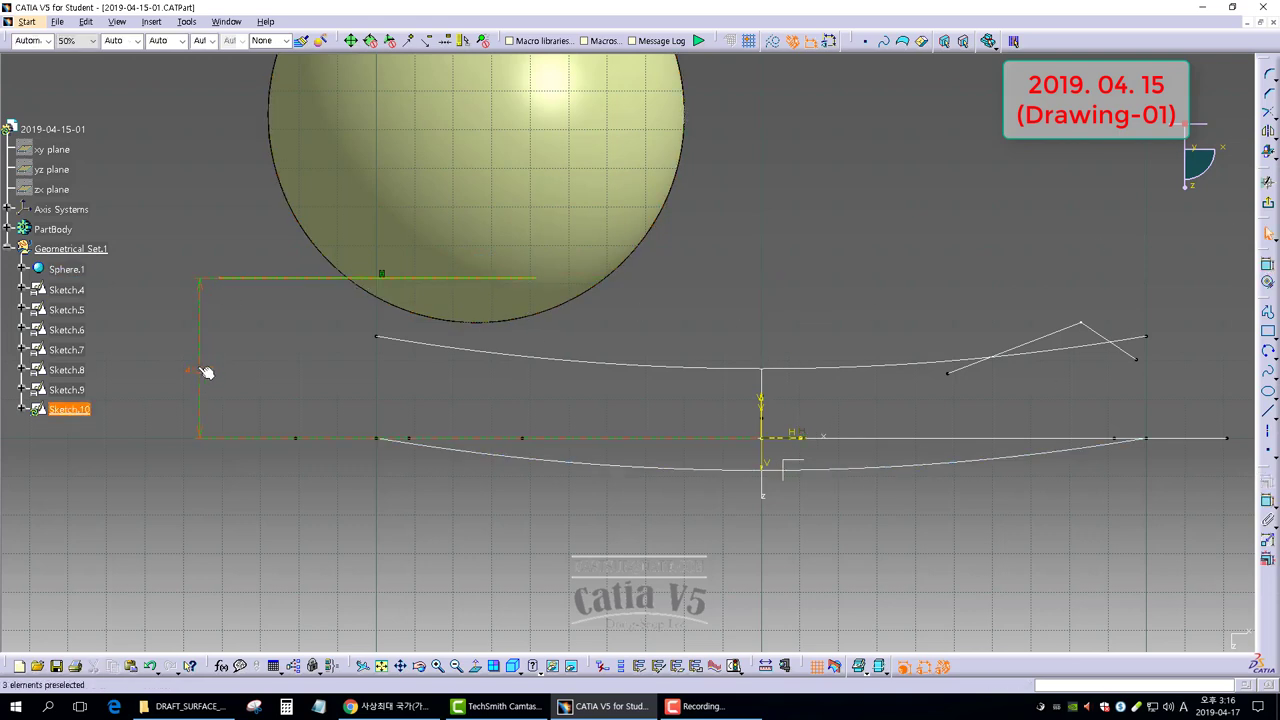
left_click(200, 372)
double_click(200, 371)
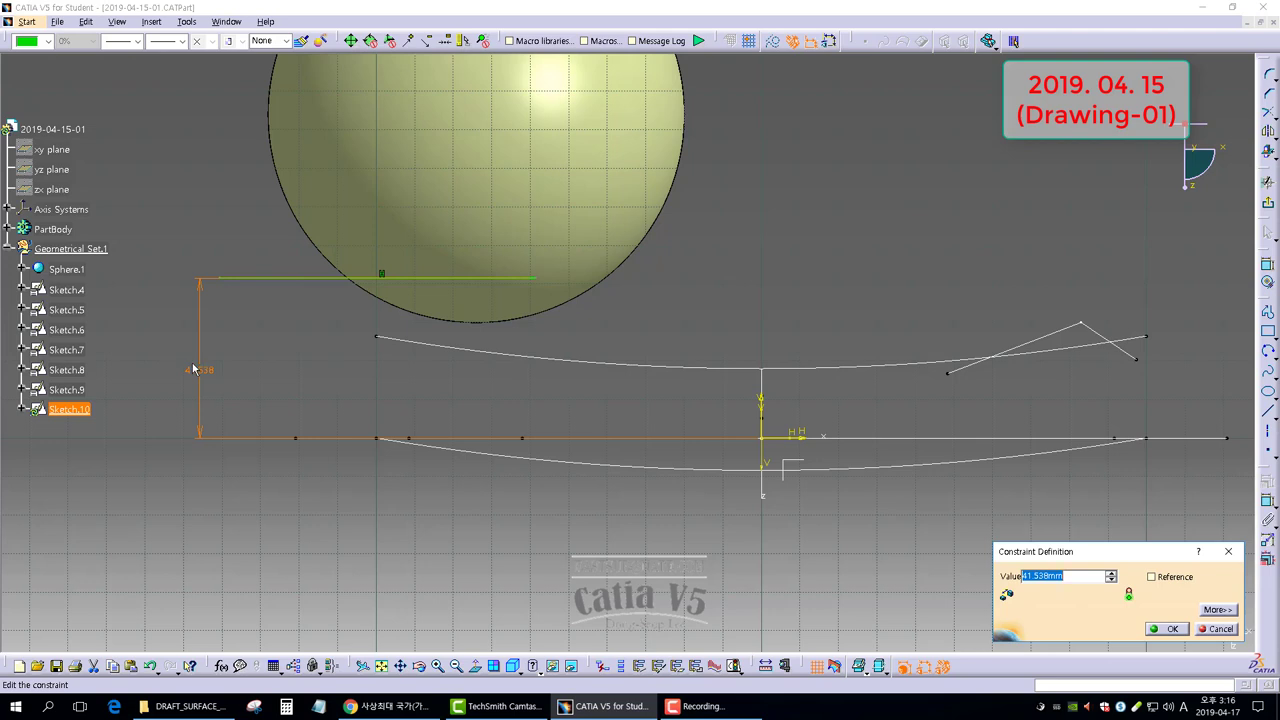
key("Return")
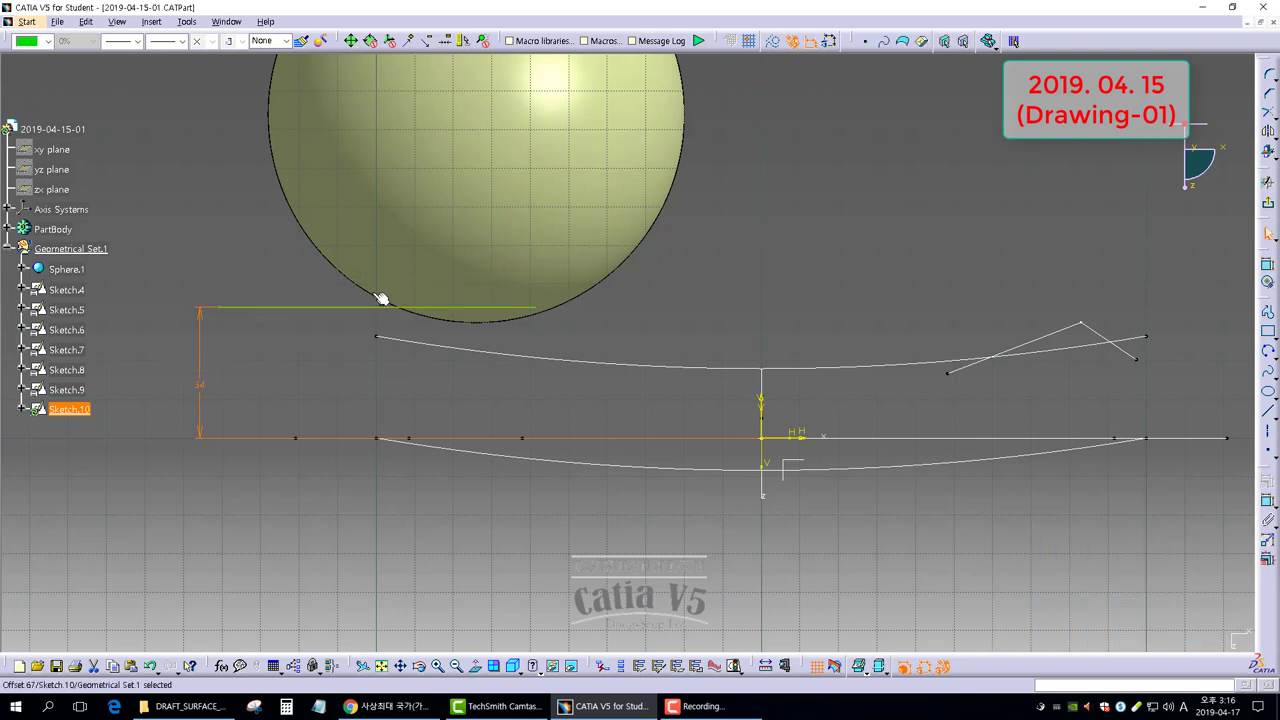
Extend the line's end nearest the vertical axis well beyond the sphere's outline and exit the sketch.
left_click(826, 304)
left_click_drag(543, 309, 702, 320)
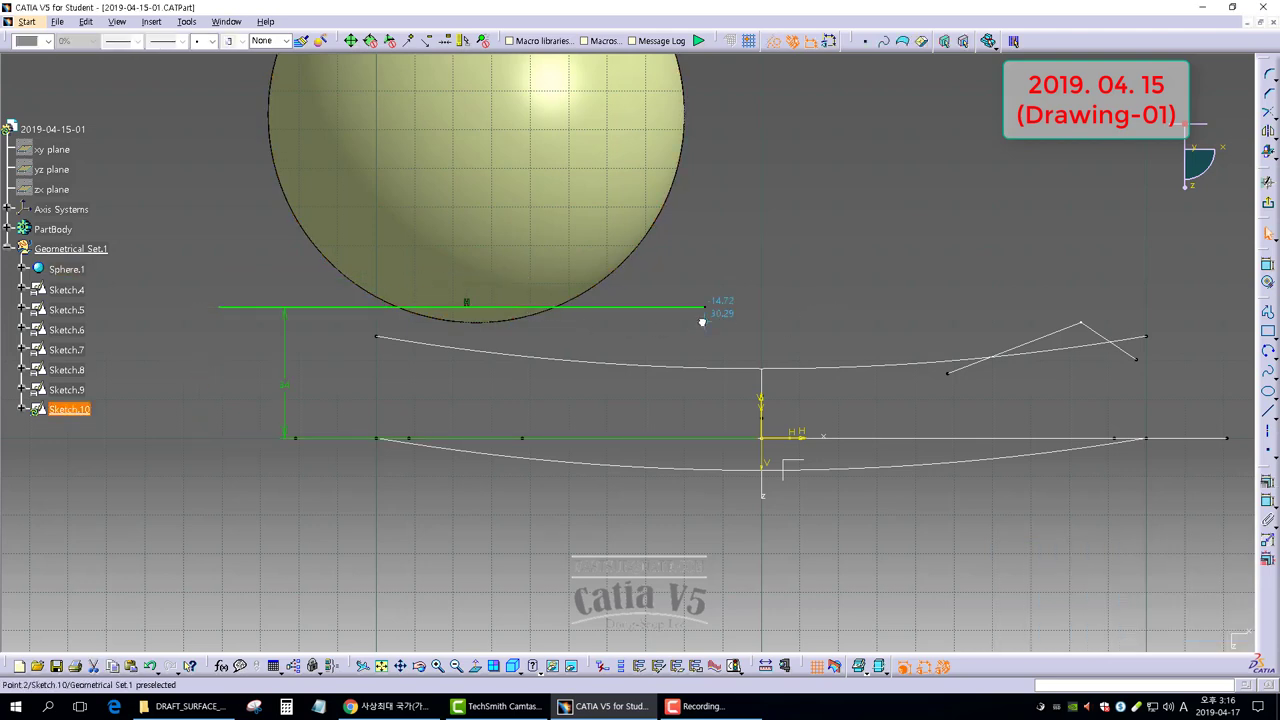
left_click(875, 245)
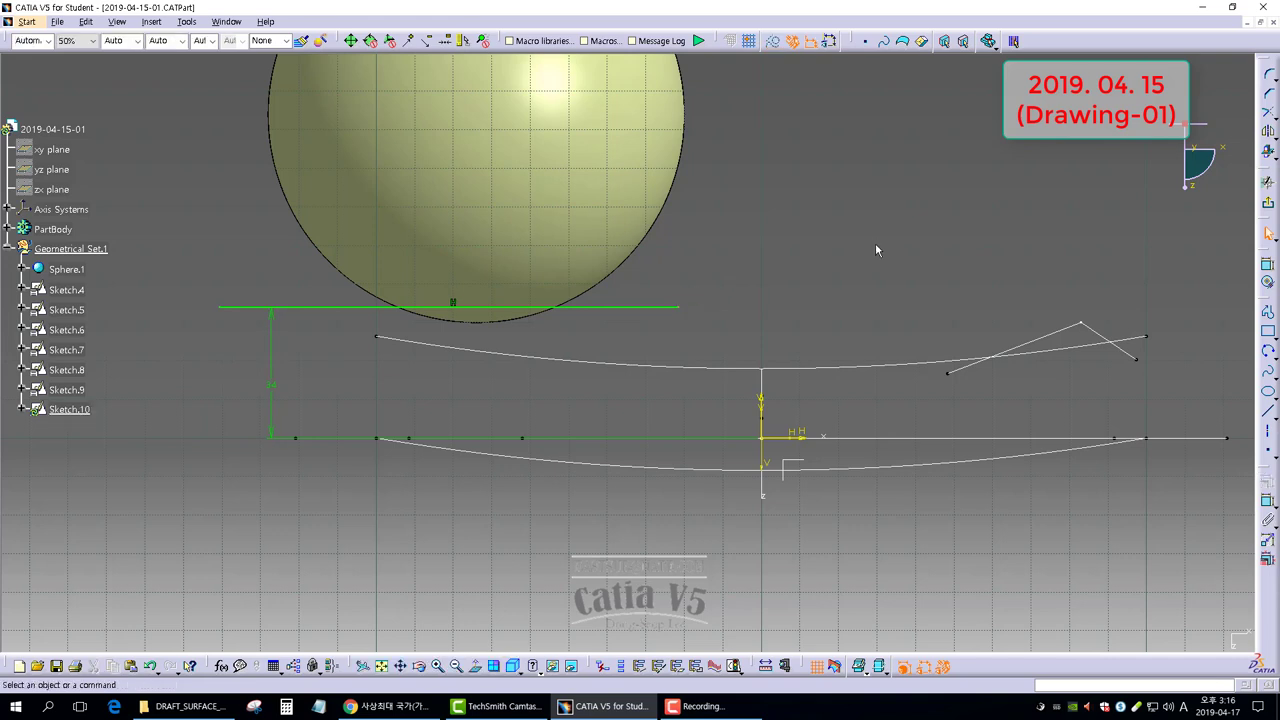
left_click(1013, 41)
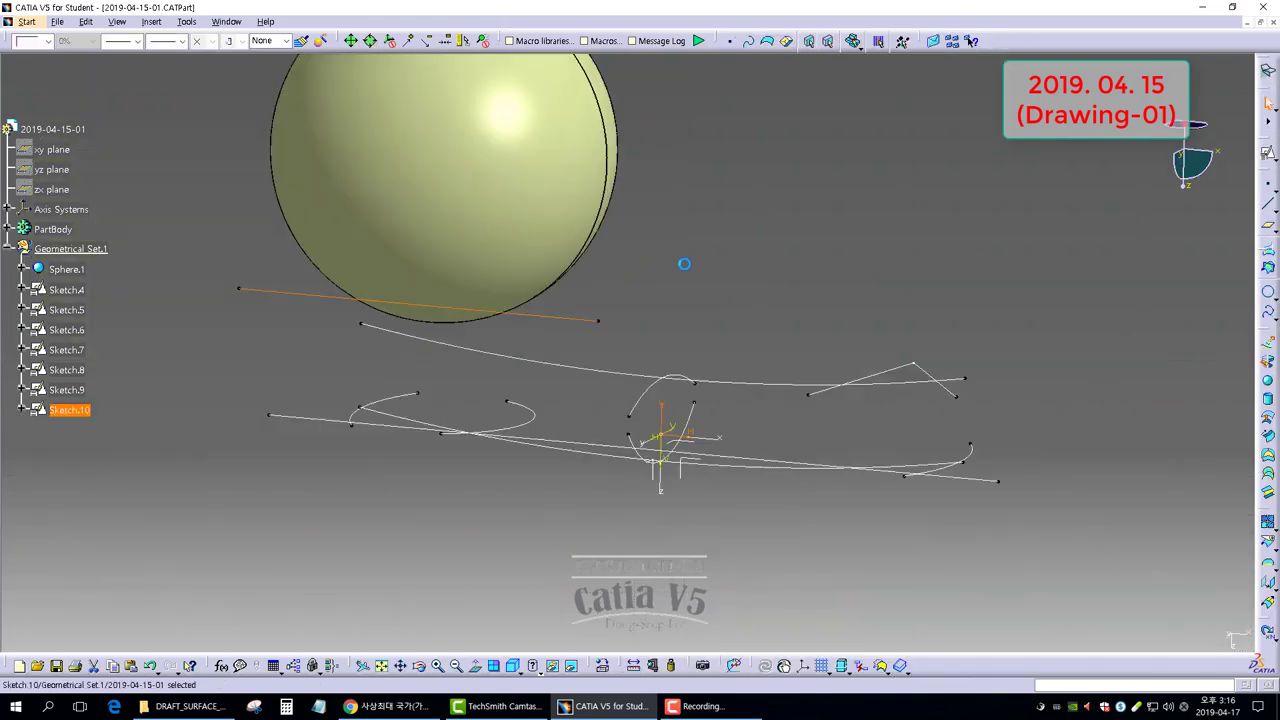
Create a reference plane through two lines: the line crossing the sphere (Sketch.10) and the Y axis of the absolute axis system.
mouse_move(617, 340)
middle_mouse_down()
mouse_move(643, 271)
mouse_move(634, 243)
middle_mouse_up()
left_click(706, 220)
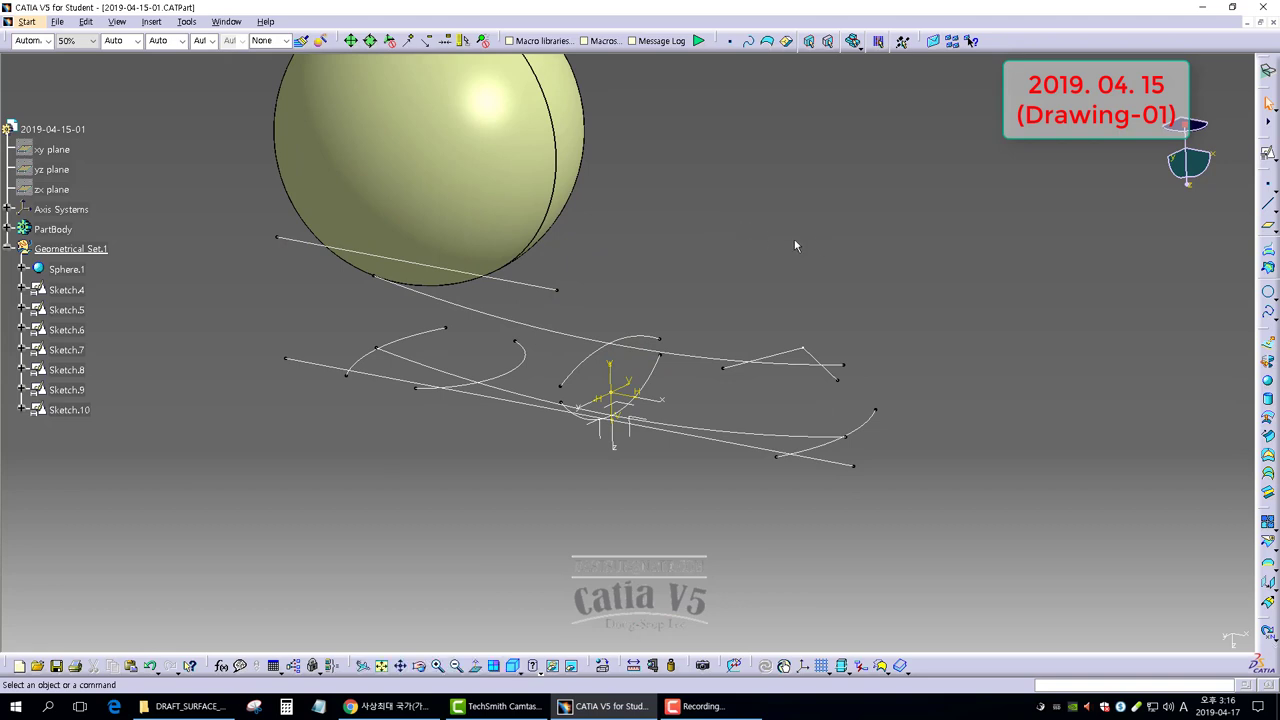
left_click(1268, 224)
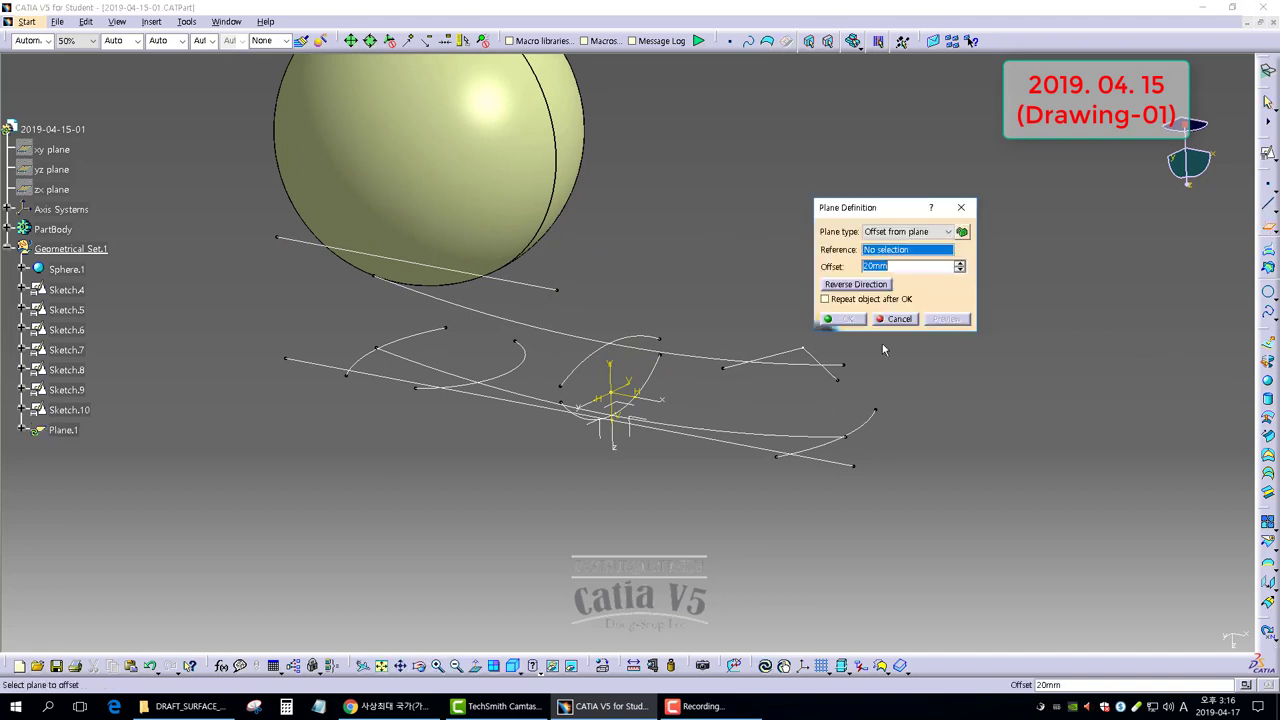
left_click(919, 232)
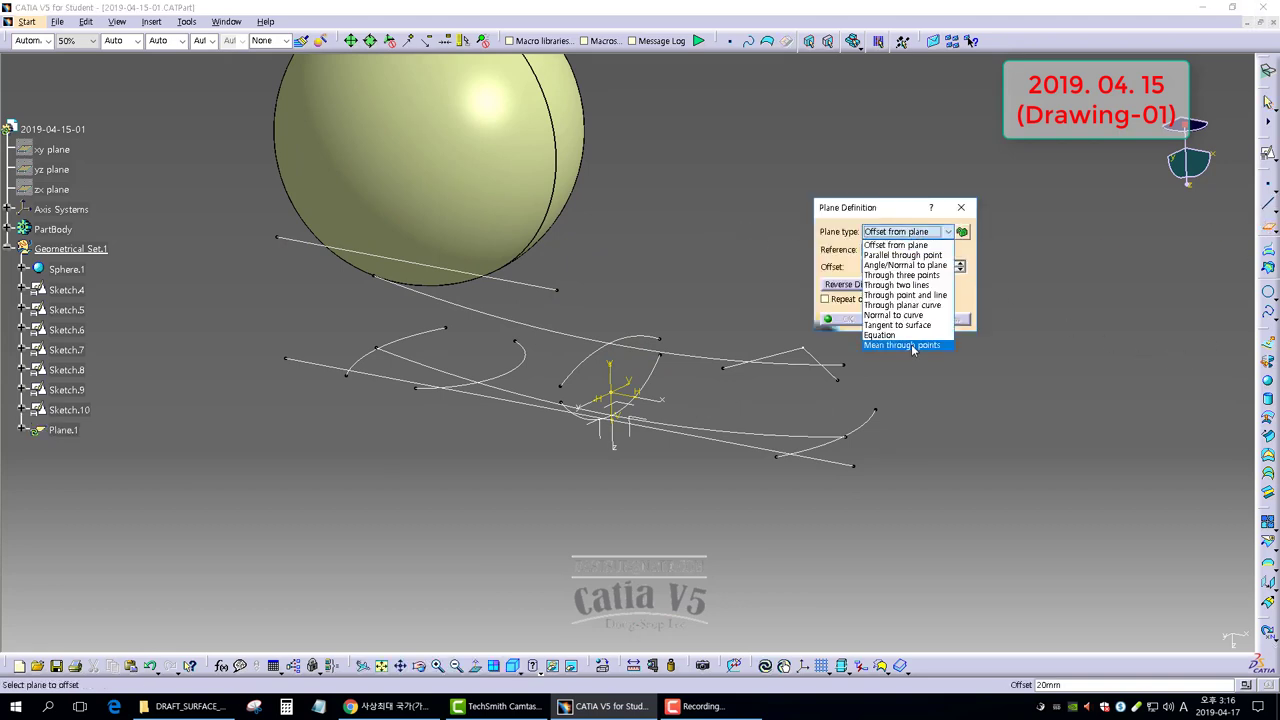
left_click(924, 285)
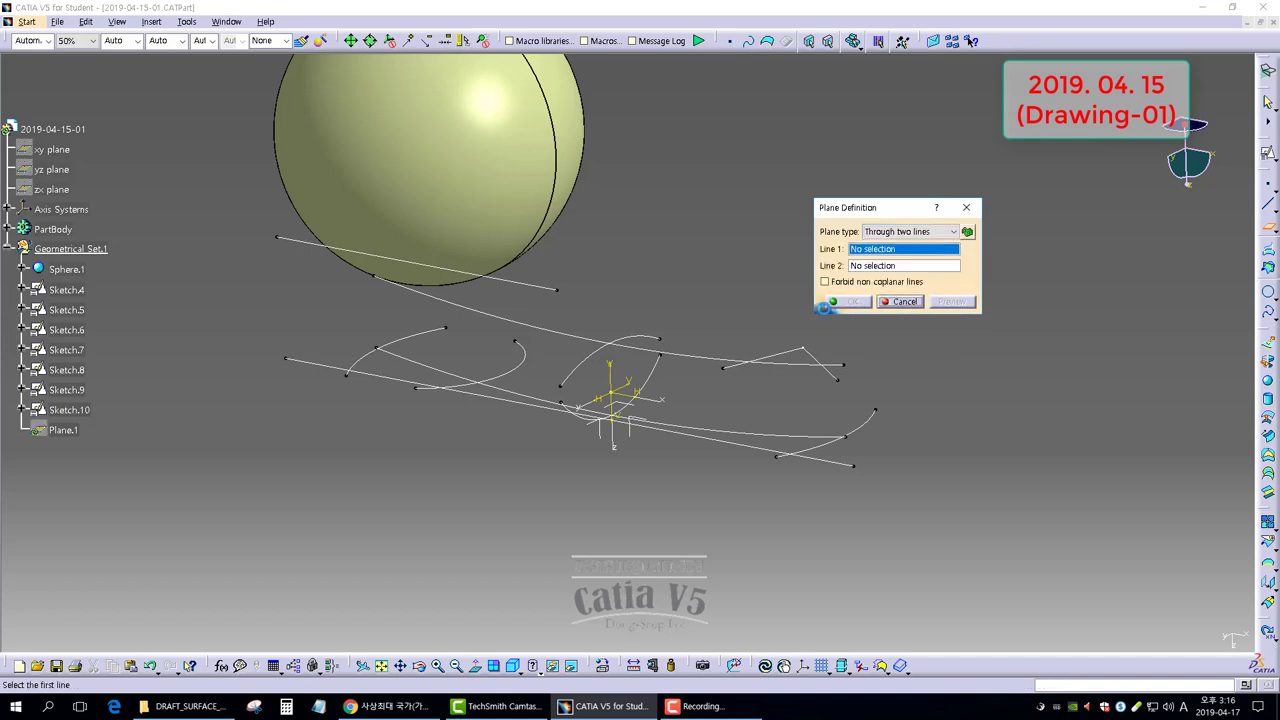
left_click(527, 288)
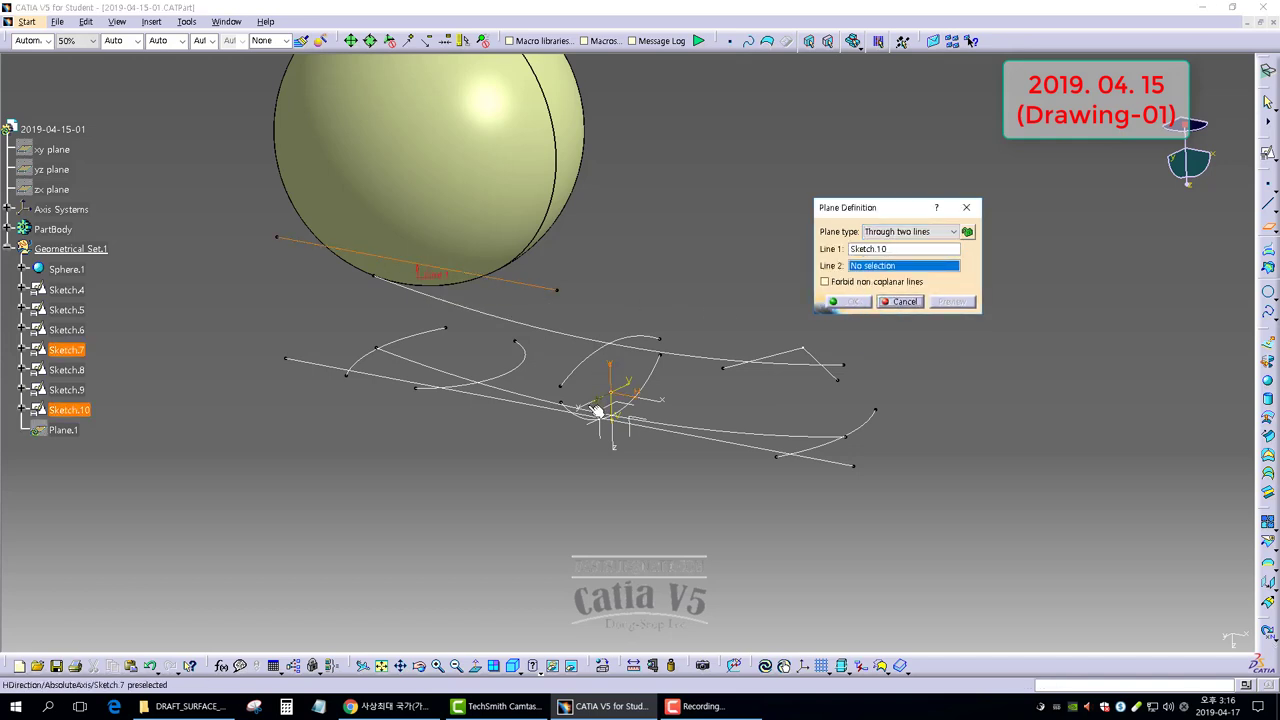
left_click(594, 412)
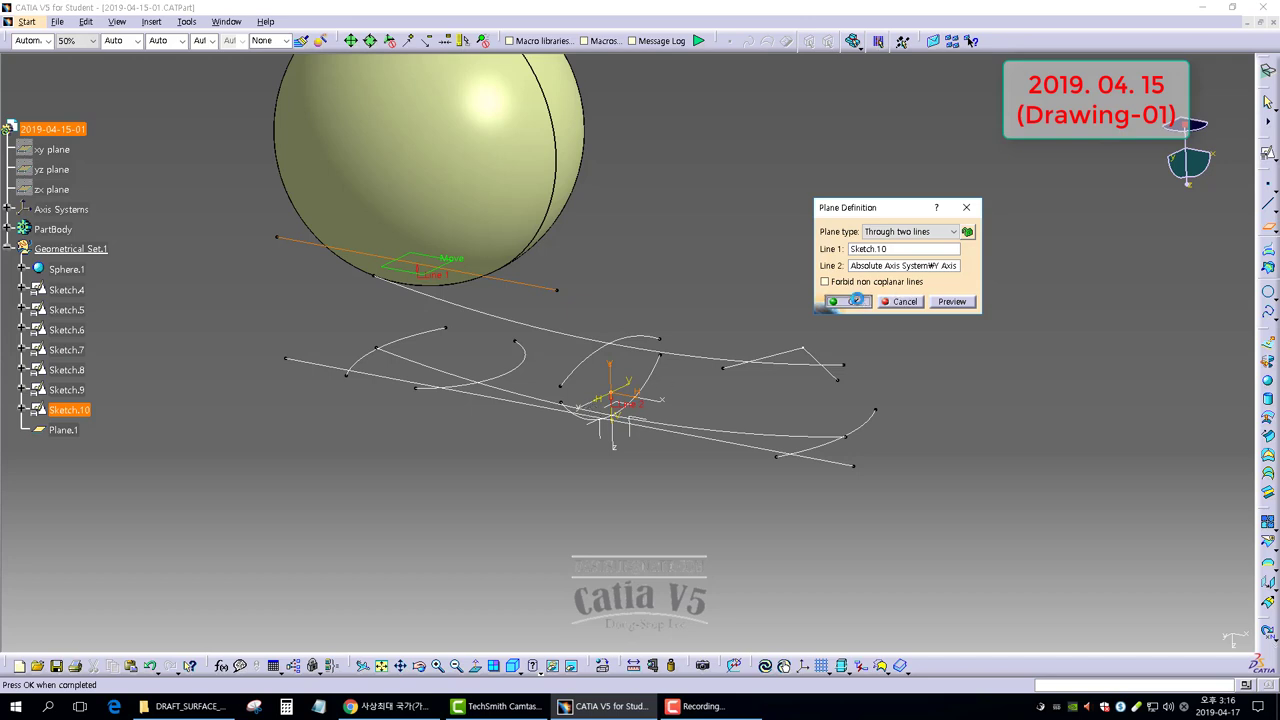
left_click(852, 301)
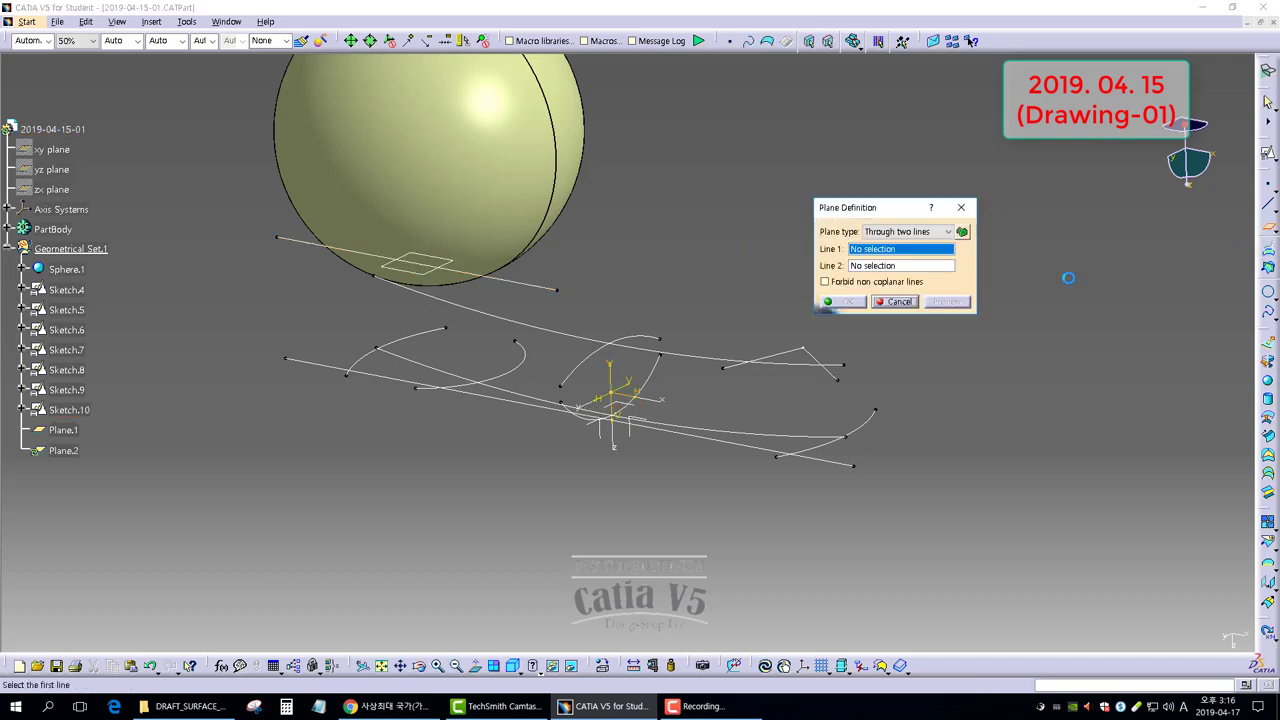
Create a second reference plane offset 22.7 mm below the plane through the sphere's line.
left_click(912, 232)
left_click(878, 249)
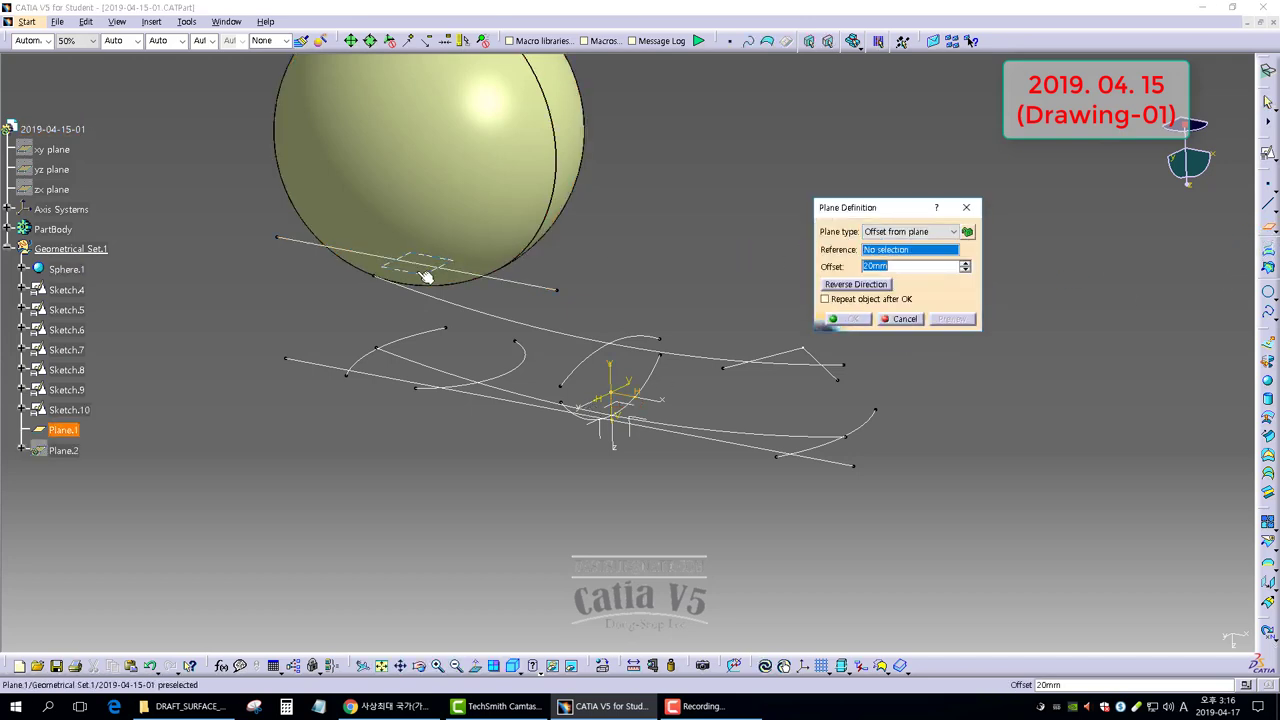
left_click(427, 279)
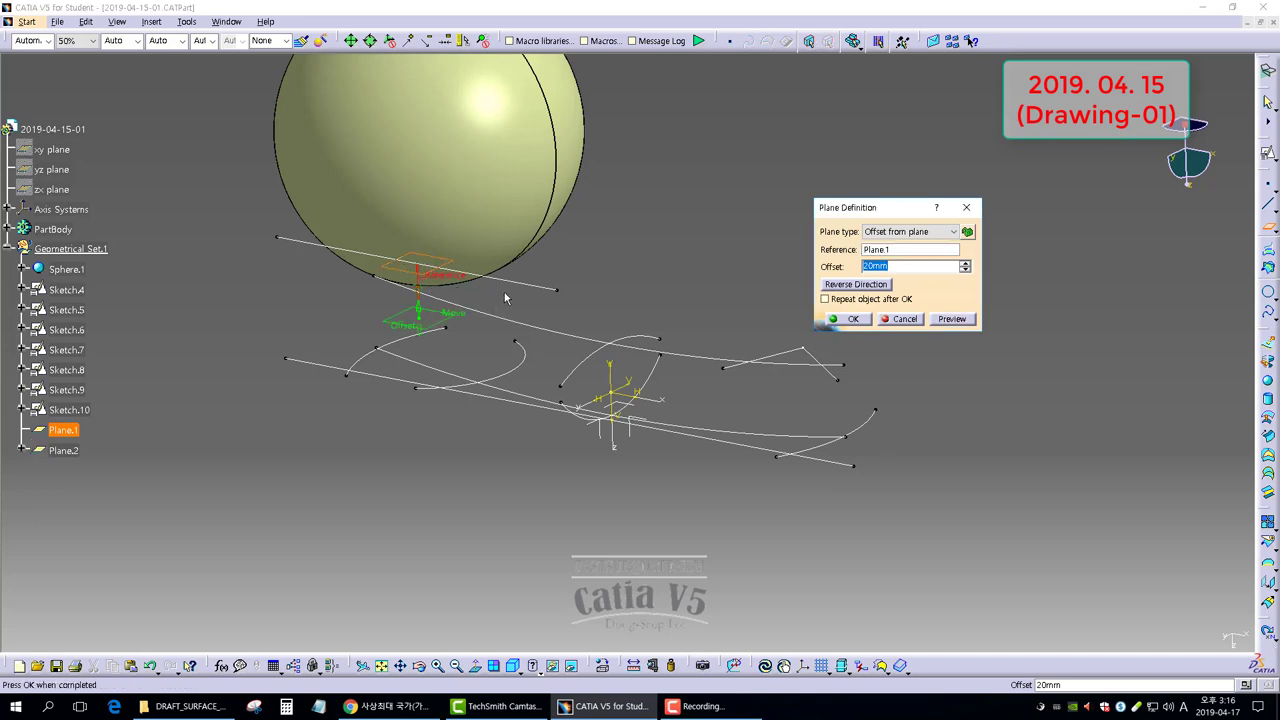
key("Return")
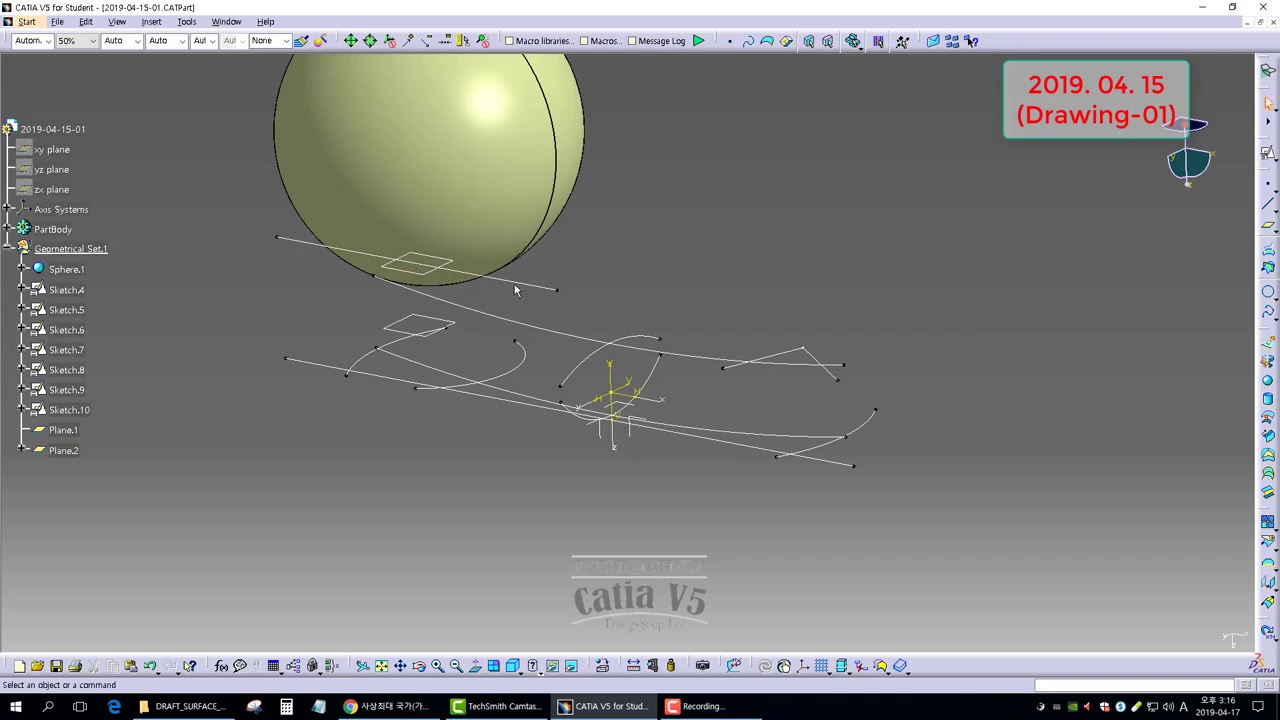
Reposition the offset plane's display symbol beside the small arc at the part's far end.
double_click(432, 327)
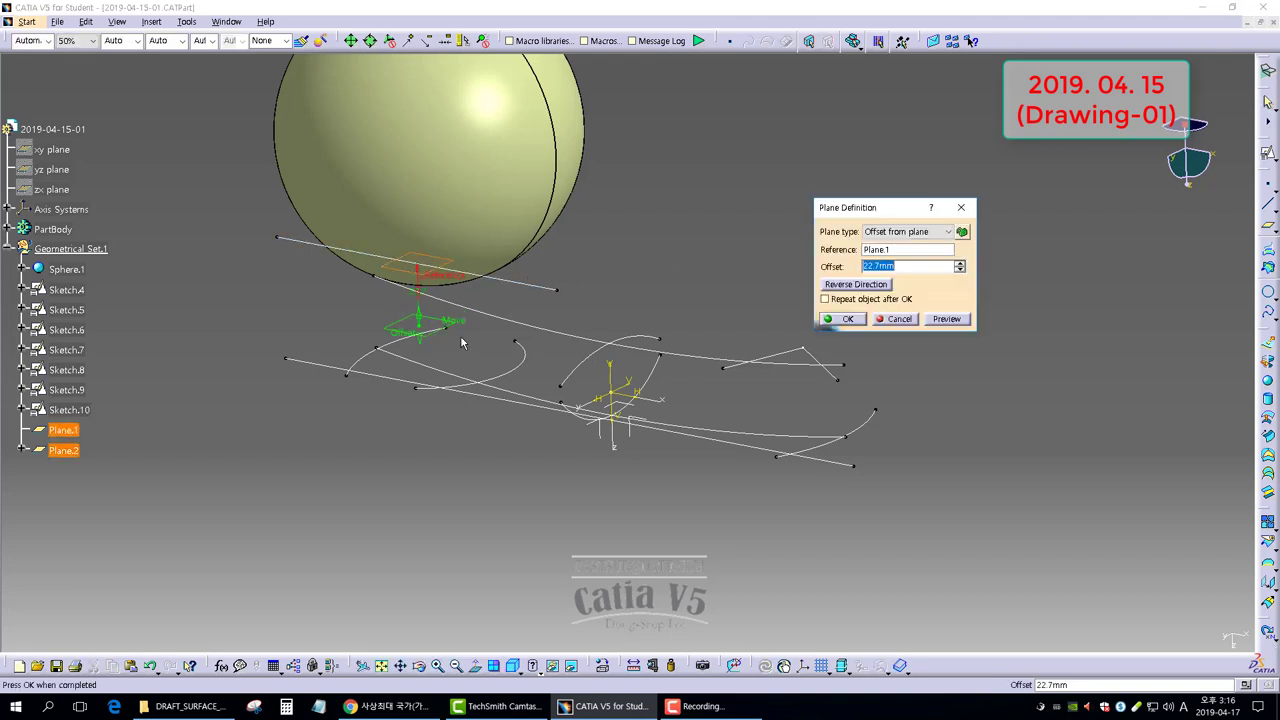
left_click_drag(457, 327, 901, 392)
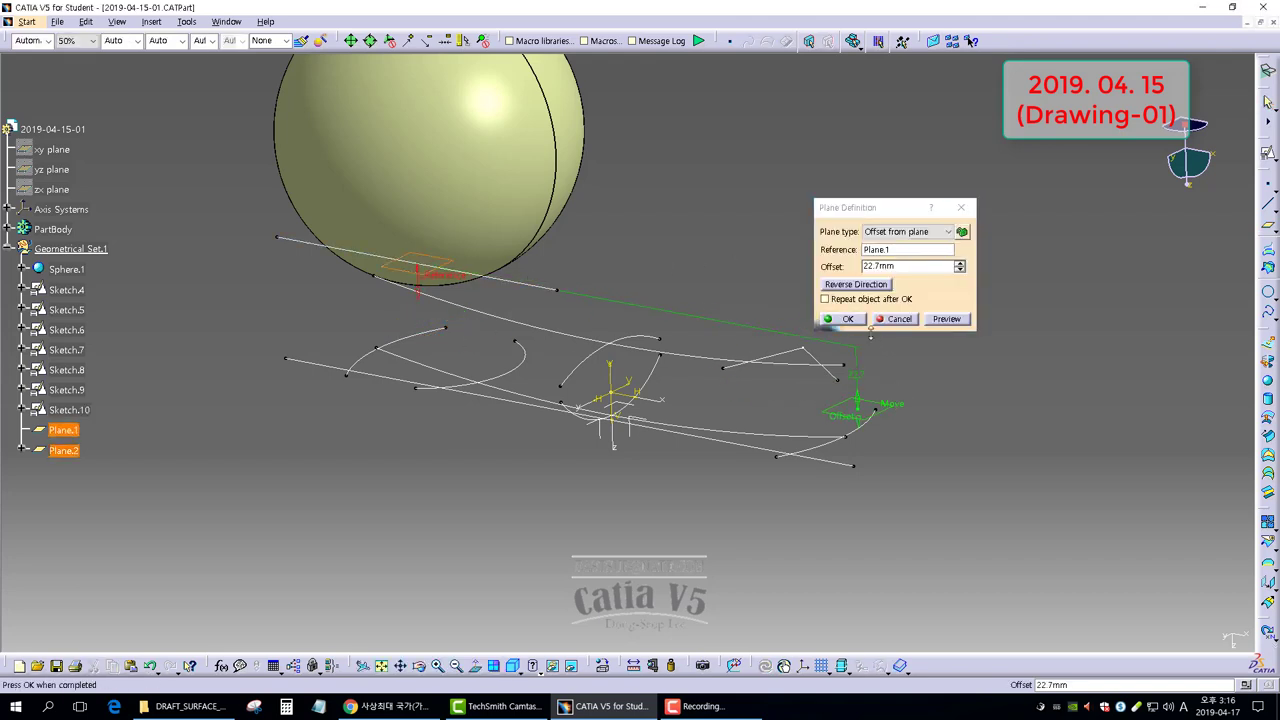
left_click(845, 318)
Project the far-end arc (Sketch.3) onto the 22.7 mm offset plane using the Normal projection type.
mouse_move(548, 335)
middle_mouse_down()
mouse_move(650, 289)
mouse_move(571, 386)
mouse_move(531, 360)
mouse_move(732, 322)
mouse_move(752, 288)
middle_mouse_up()
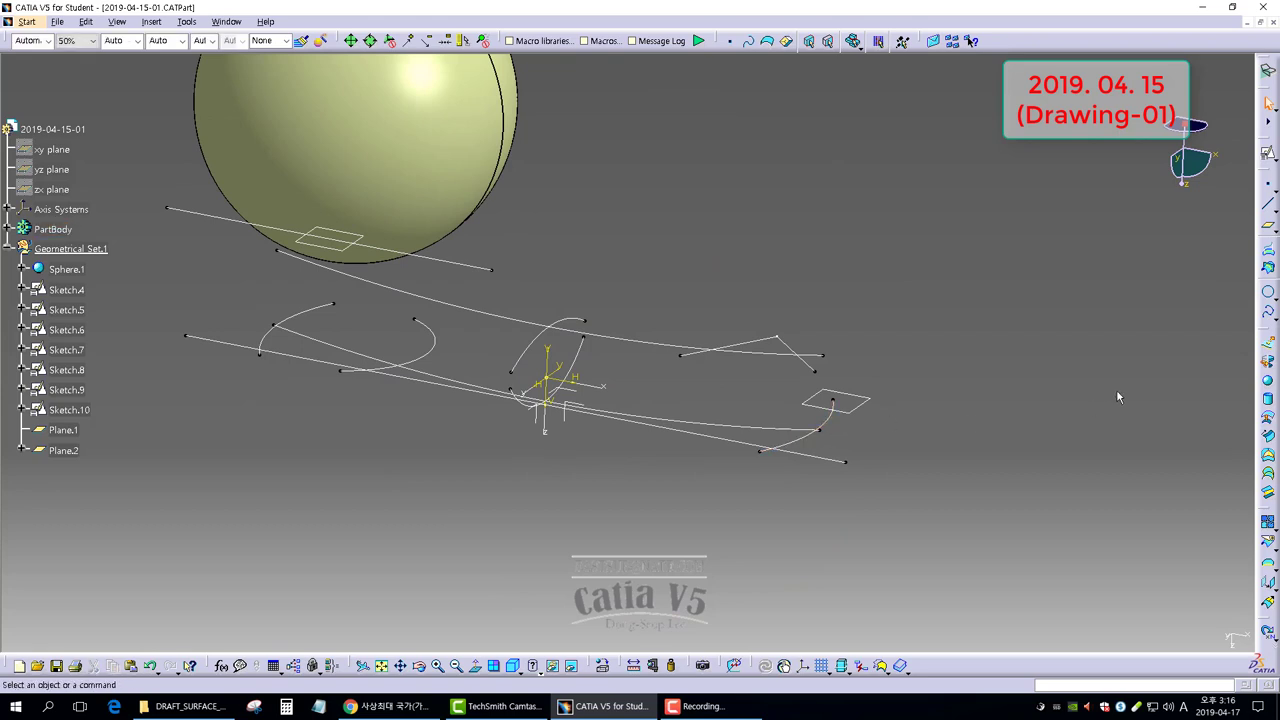
left_click(1267, 268)
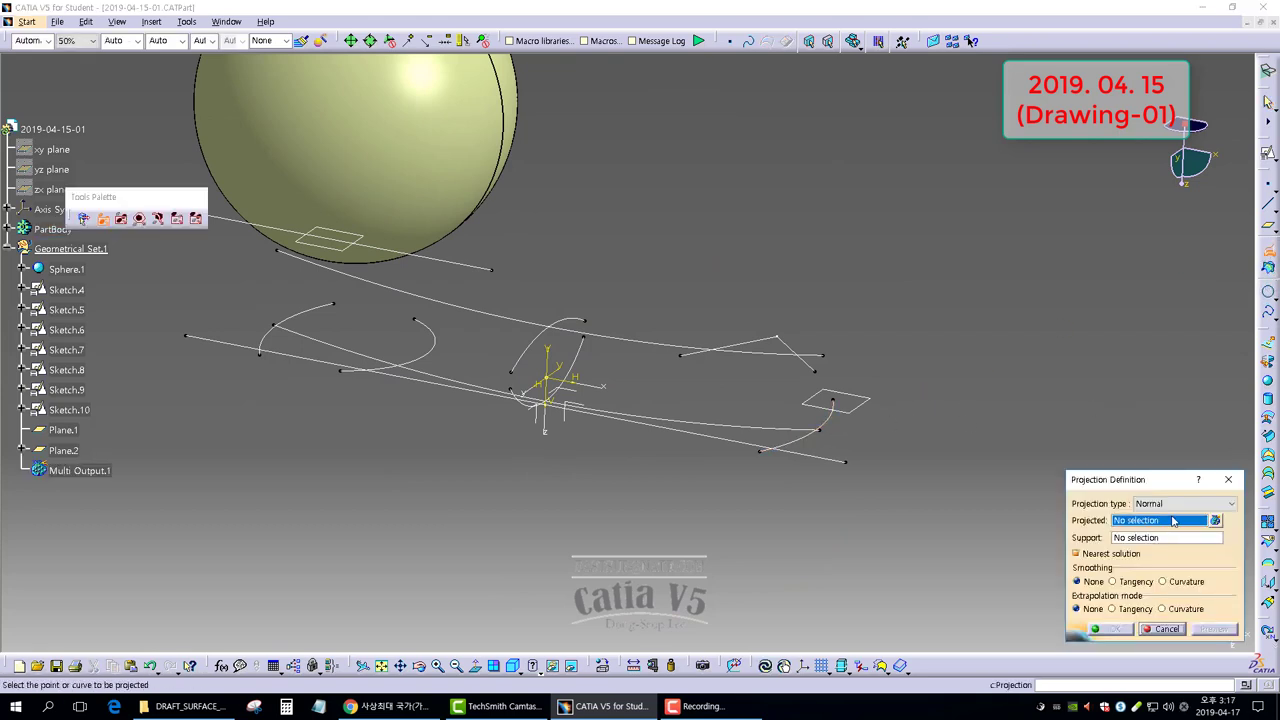
left_click(1175, 504)
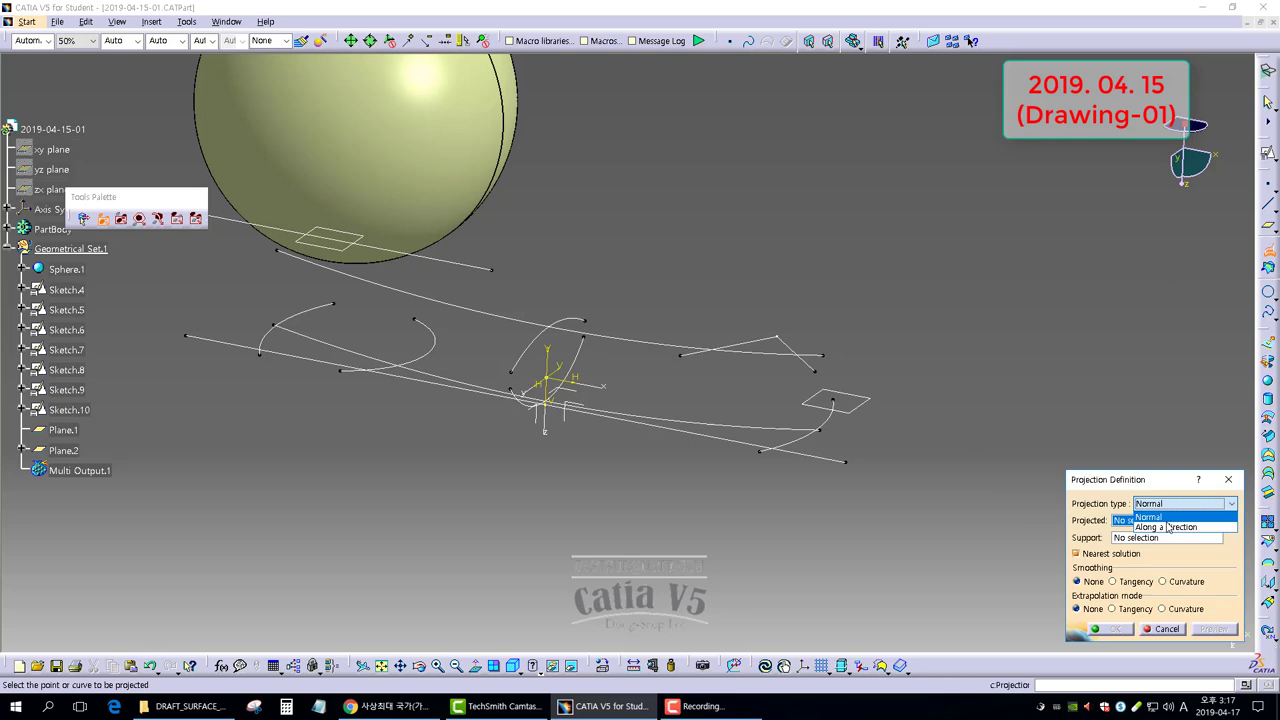
middle_click_drag(475, 478, 855, 420)
left_click(855, 420)
left_click(851, 414)
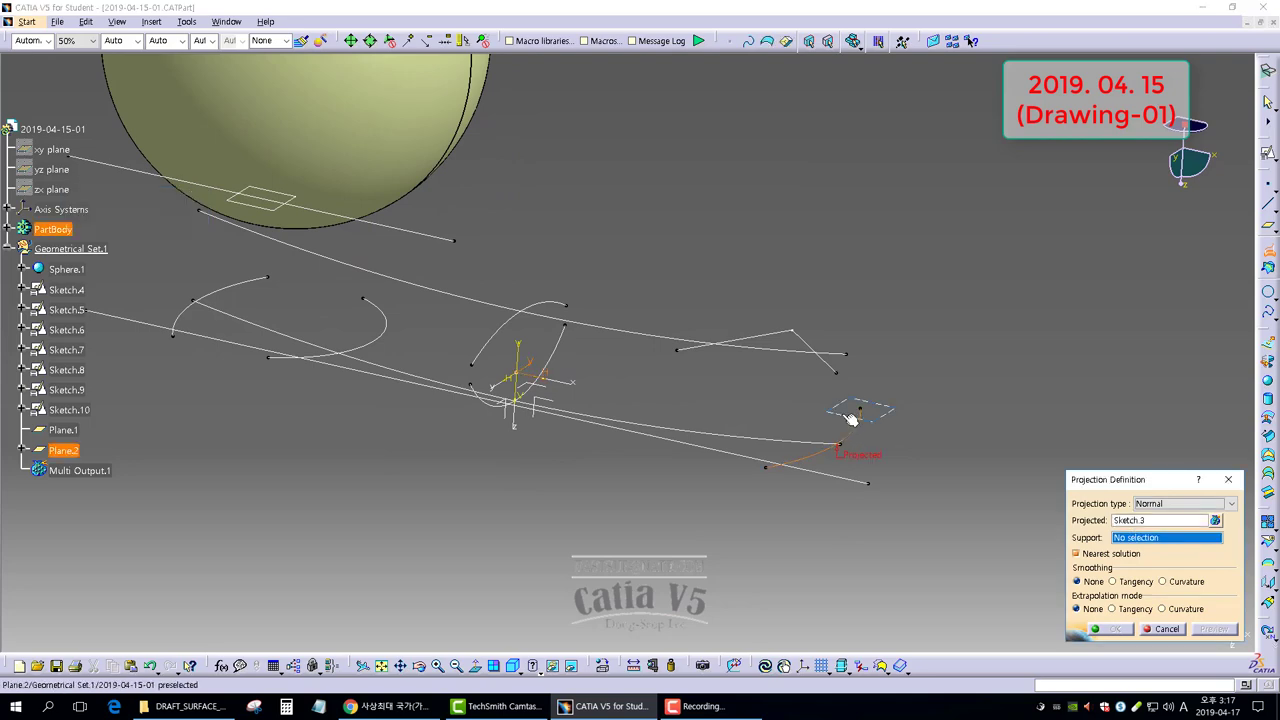
left_click(1115, 629)
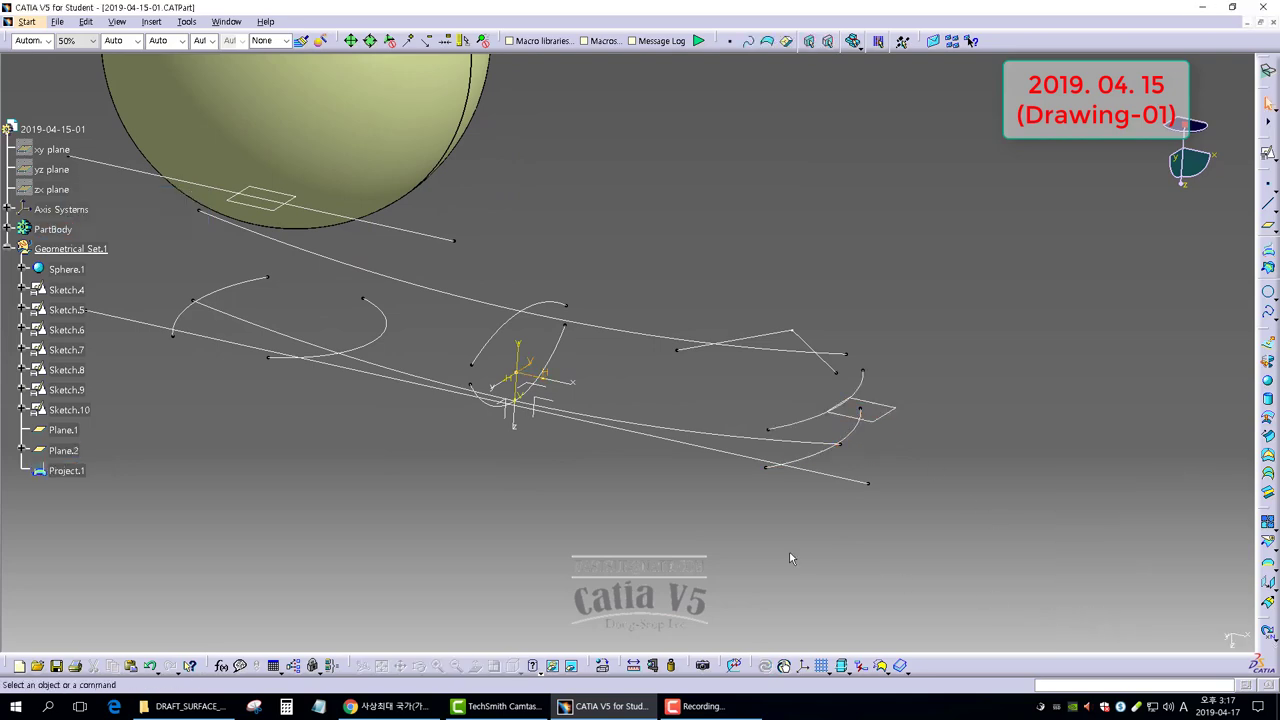
Hide the original far-end arc sketch that lies below its projected copy.
mouse_move(789, 550)
middle_mouse_down()
mouse_move(623, 437)
mouse_move(681, 383)
mouse_move(680, 406)
mouse_move(577, 466)
mouse_move(640, 445)
mouse_move(686, 397)
mouse_move(622, 443)
mouse_move(762, 435)
middle_mouse_up()
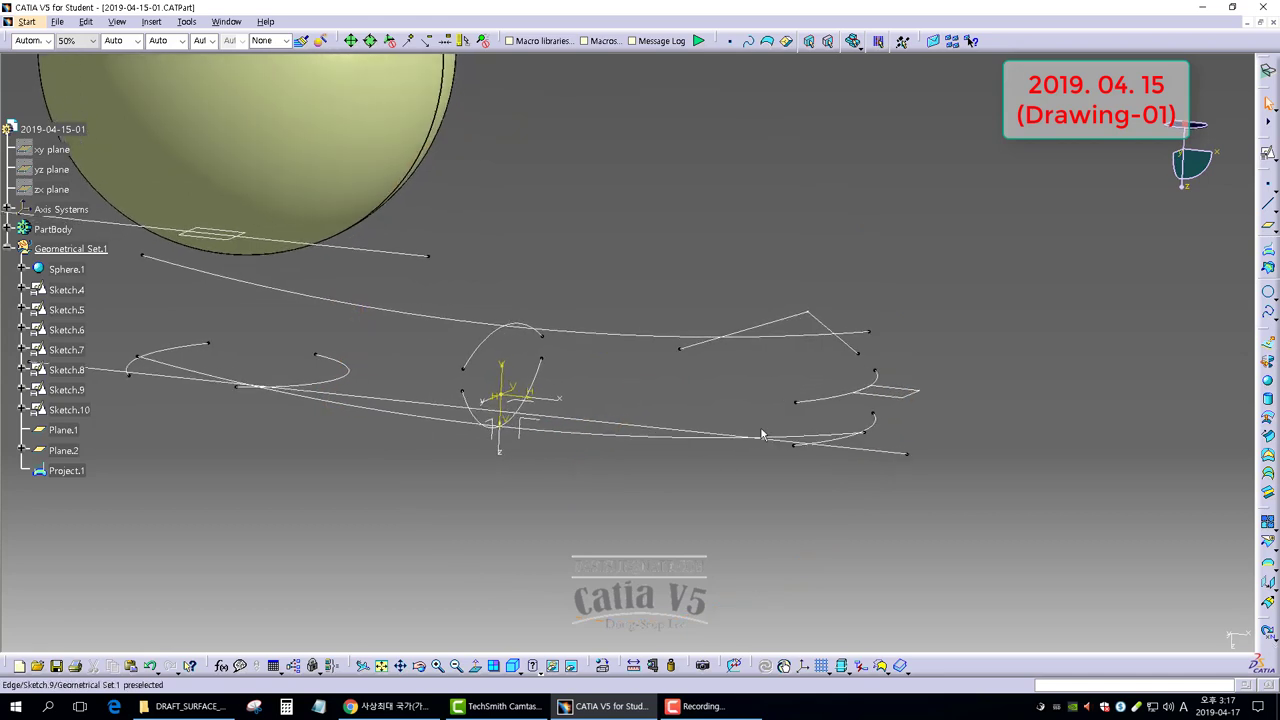
right_click(870, 428)
left_click(890, 195)
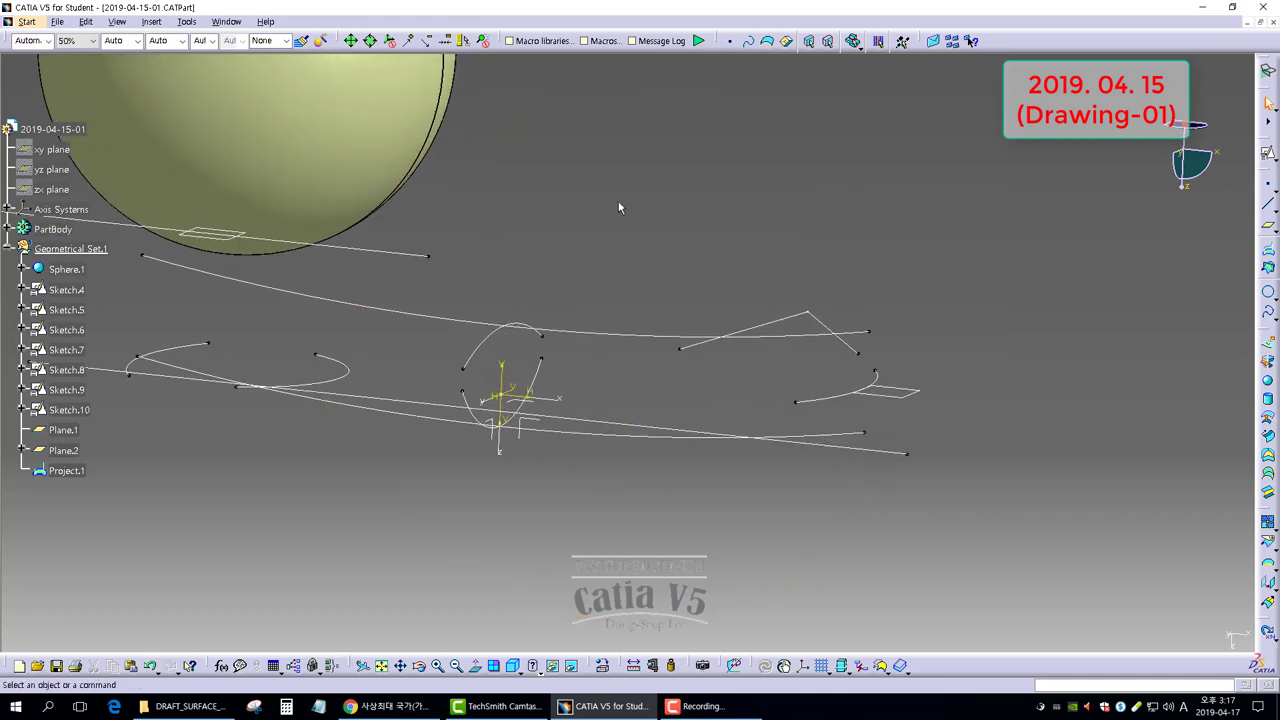
middle_click_drag(619, 207, 558, 296)
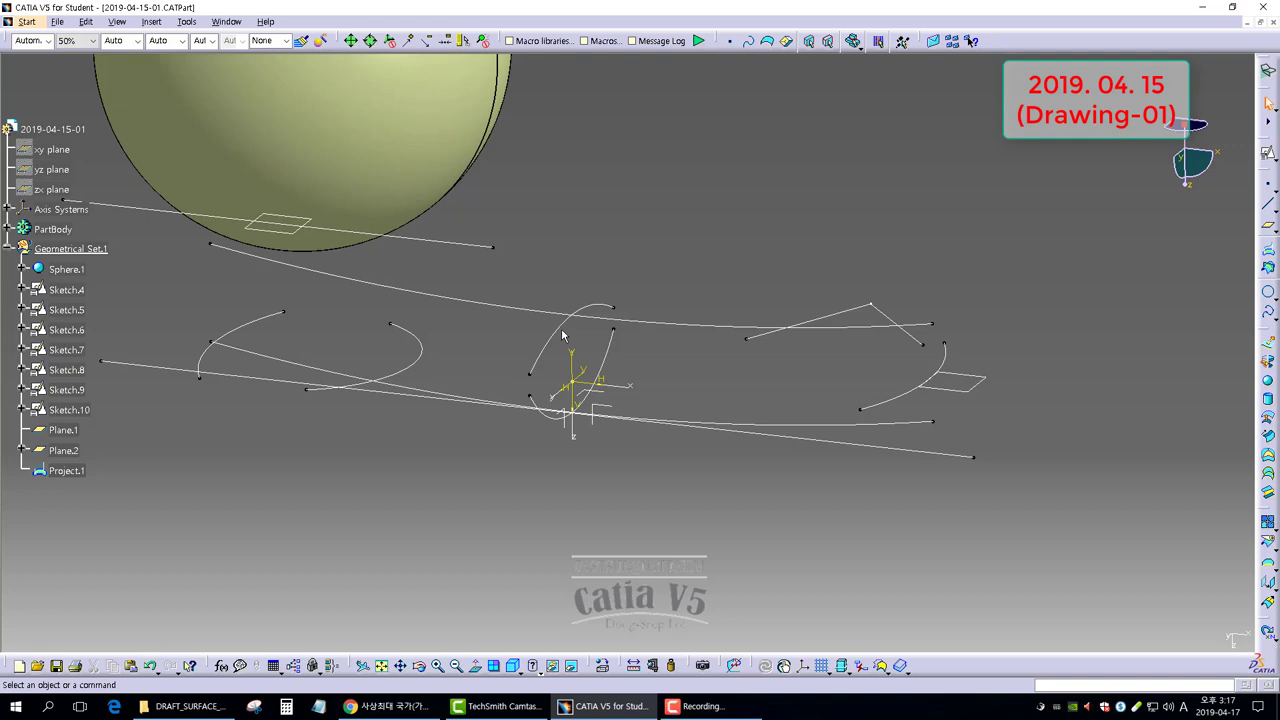
middle_click_drag(561, 328, 346, 452)
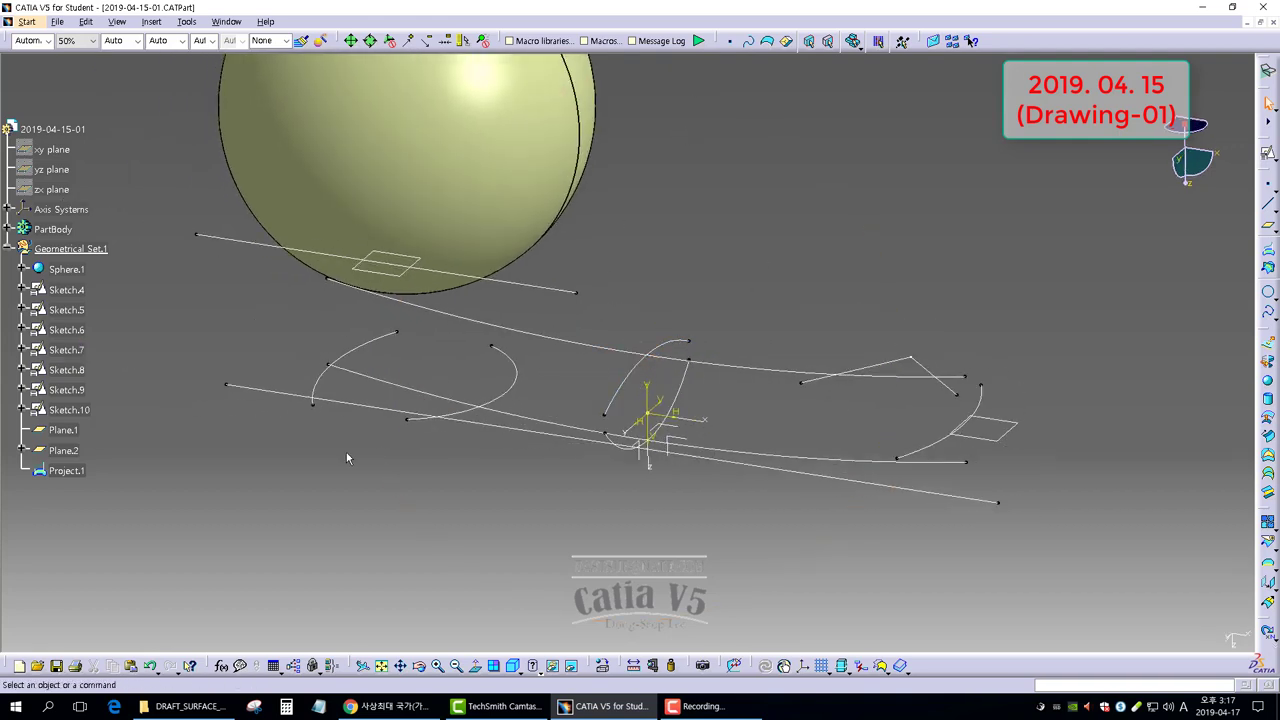
left_click(150, 22)
left_click(158, 72)
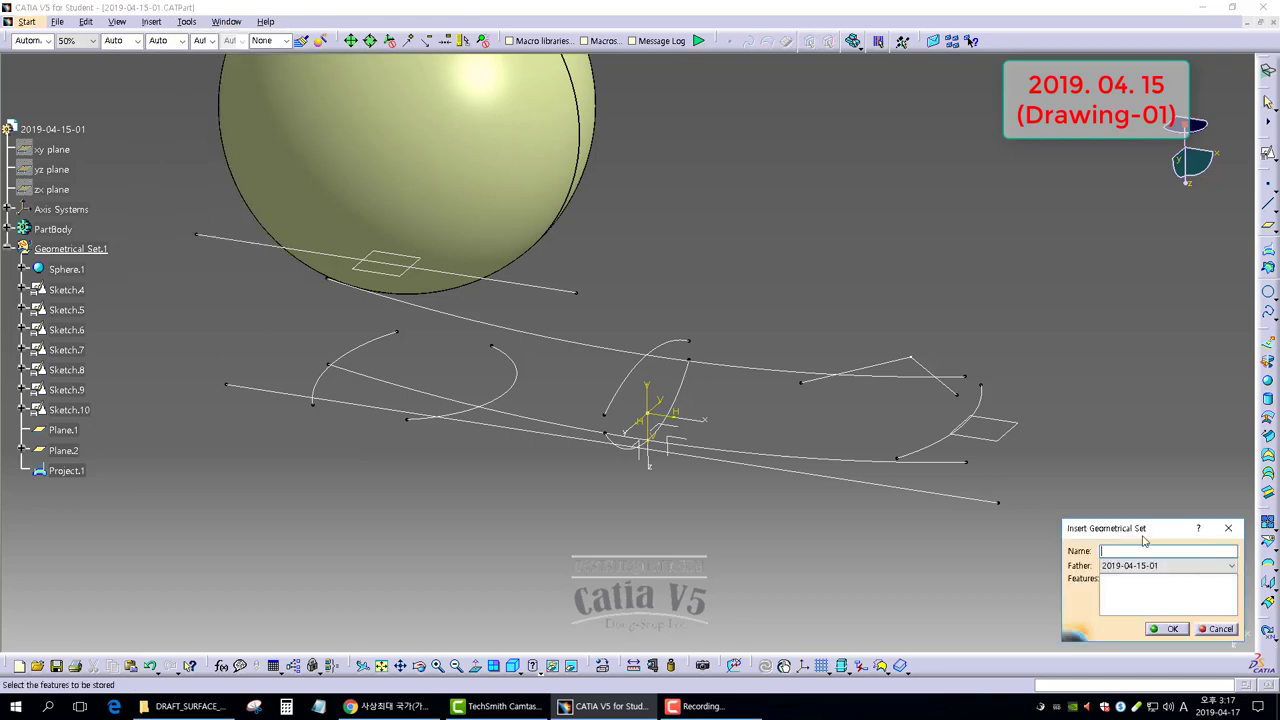
left_click(1172, 628)
Move the sphere from the first geometrical set into the new, empty geometrical set and save the part.
right_click(58, 269)
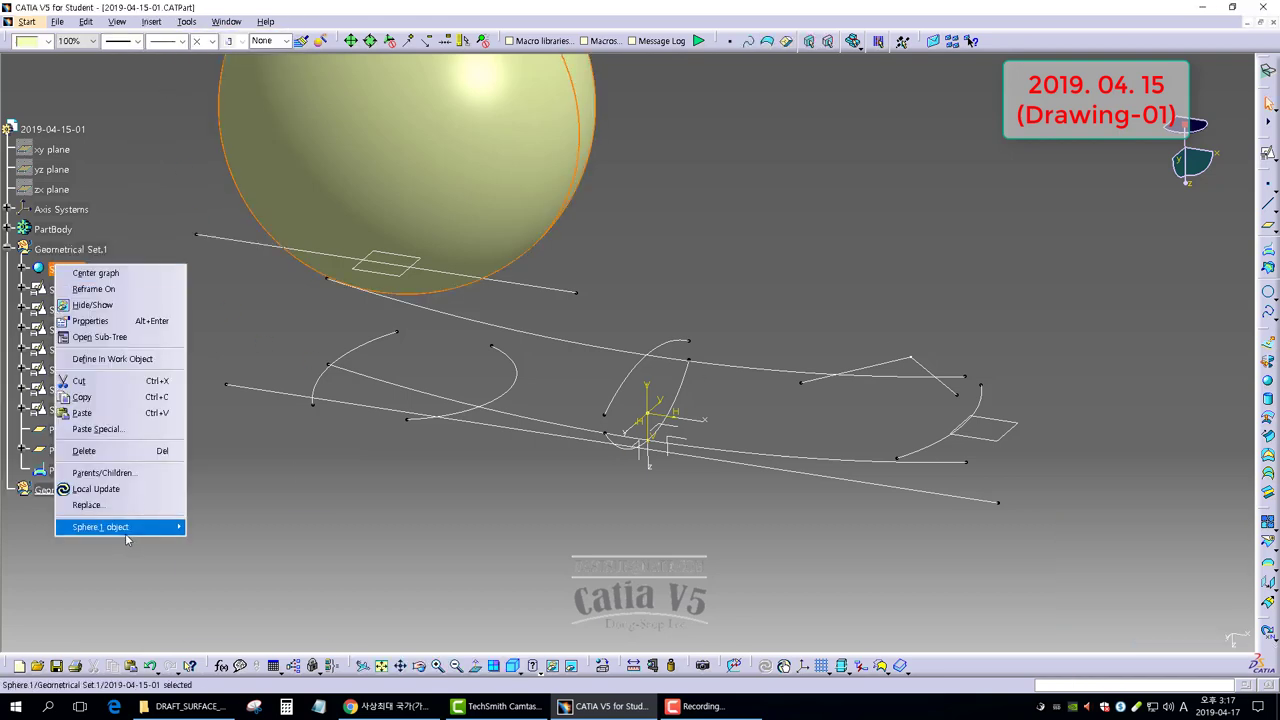
mouse_move(126, 530)
left_click(240, 582)
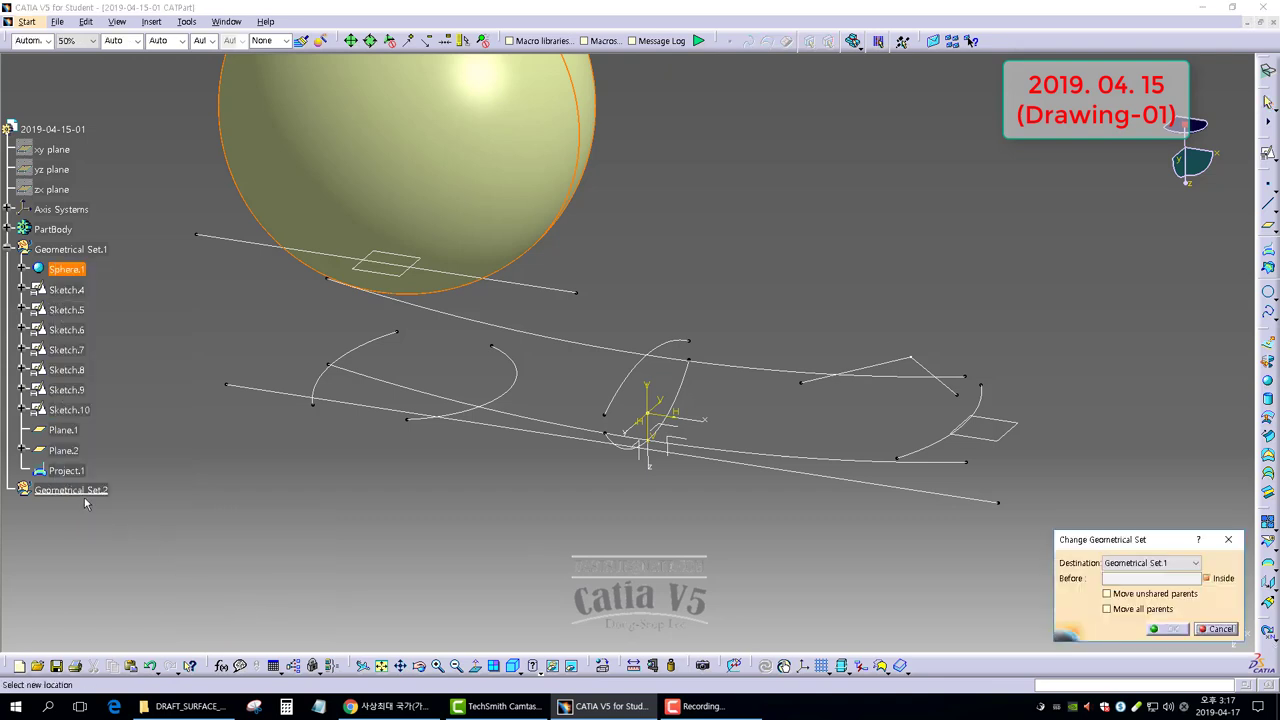
left_click(78, 491)
left_click(1172, 629)
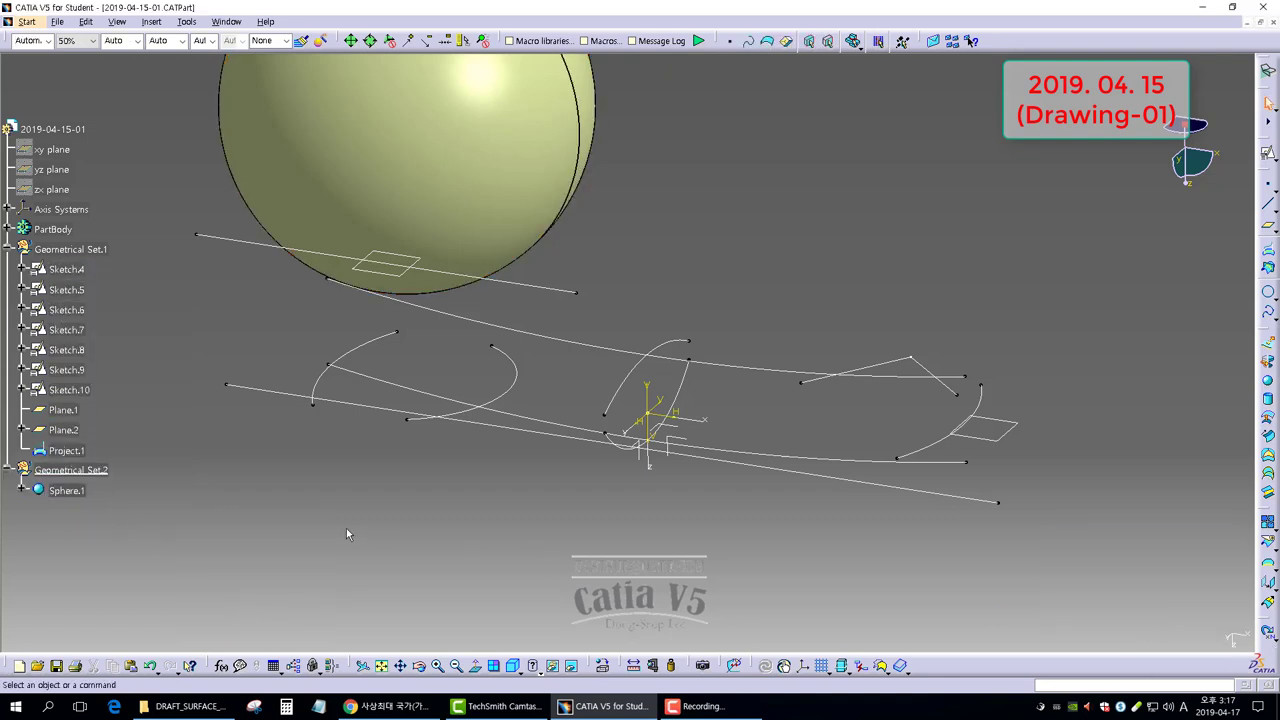
left_click(58, 666)
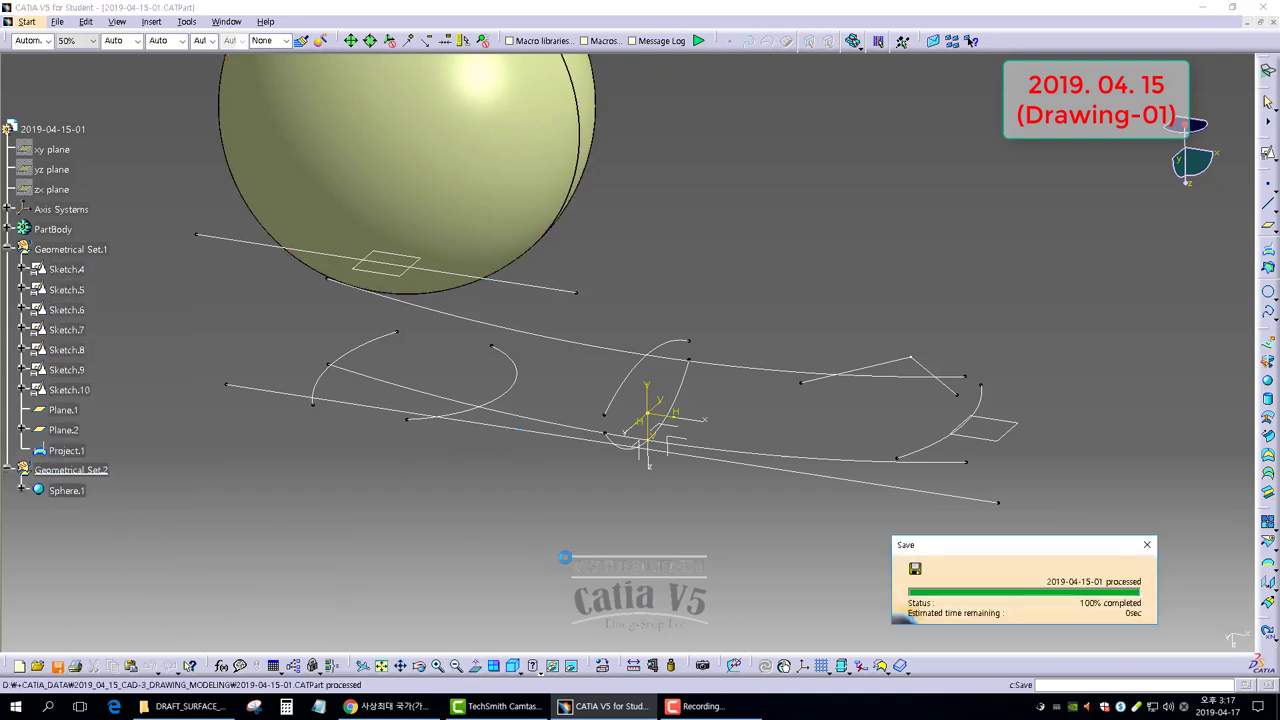
Sweep the upper cross-section arc (Sketch.7) along the upper long curve (Sketch.5), using the With reference surface subtype and default mean plane.
middle_click_drag(802, 433, 812, 269)
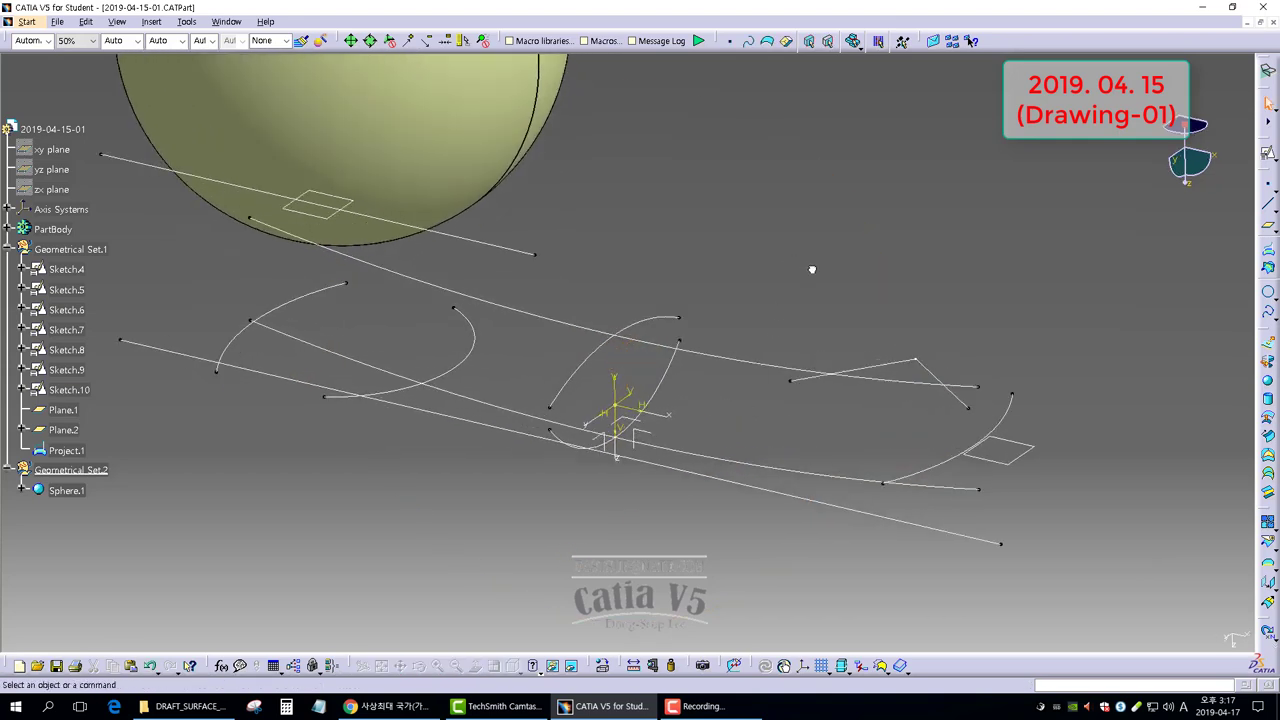
left_click(1268, 437)
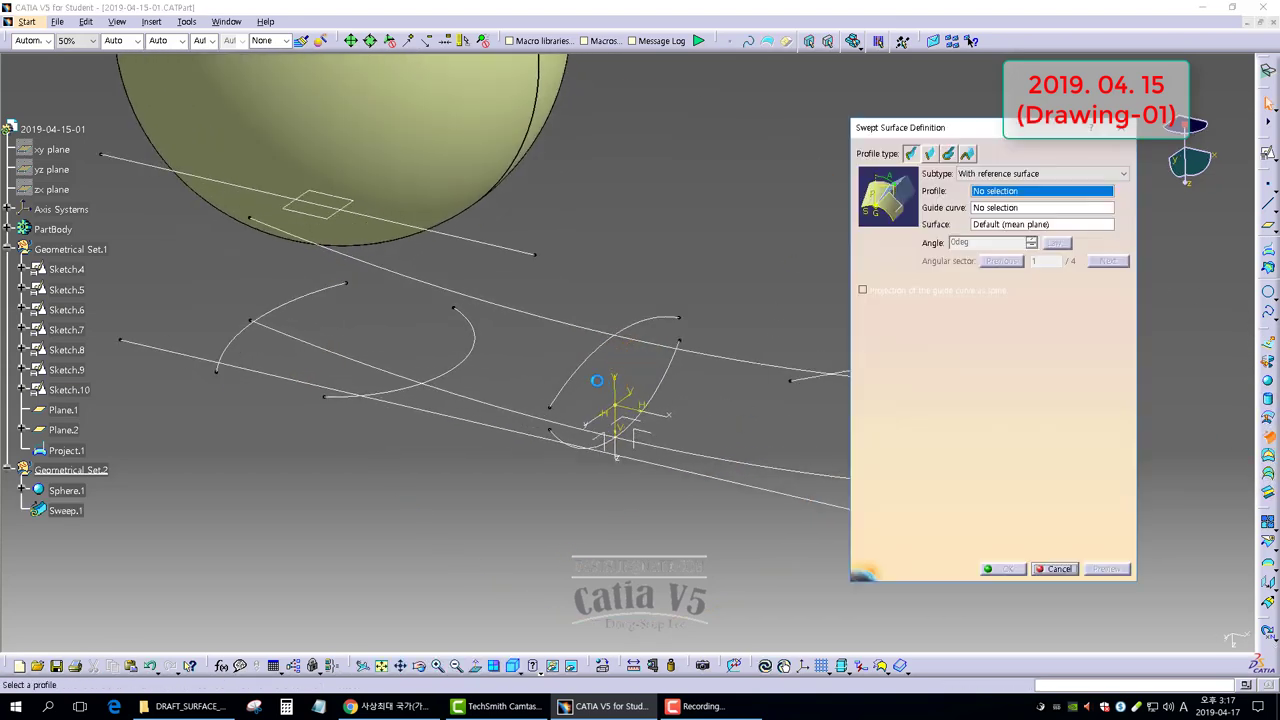
left_click(601, 347)
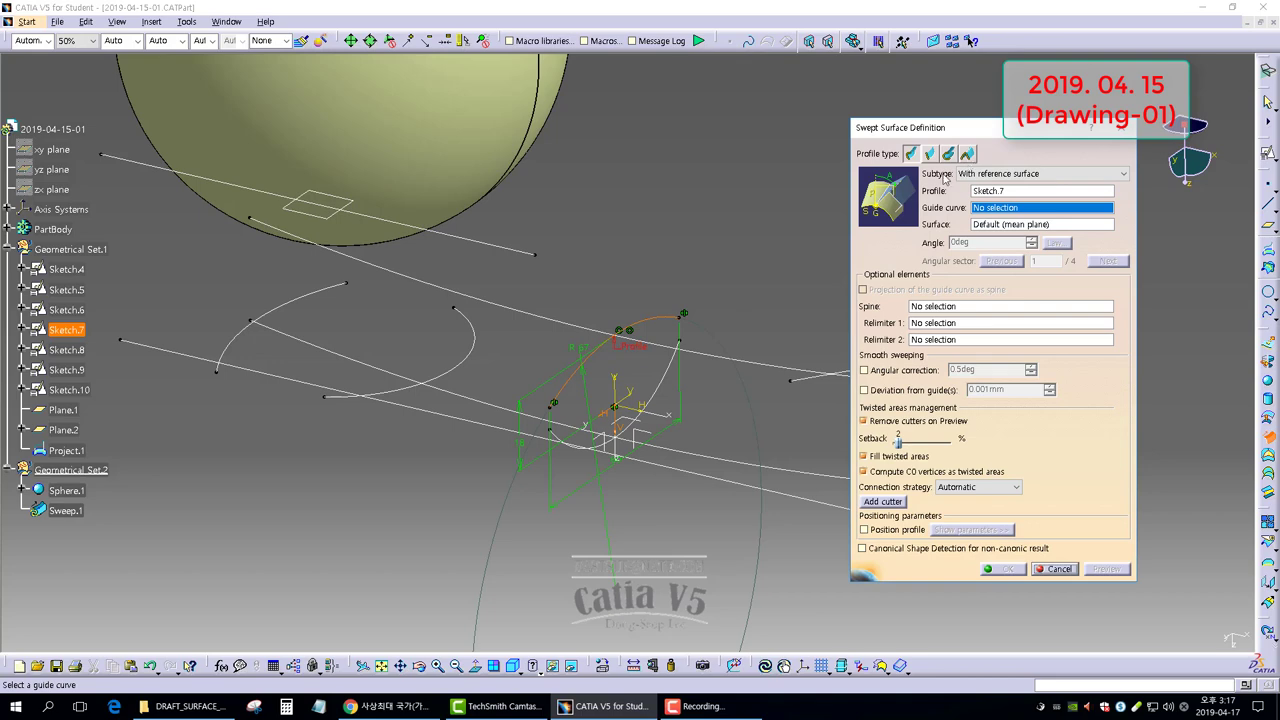
left_click(743, 358)
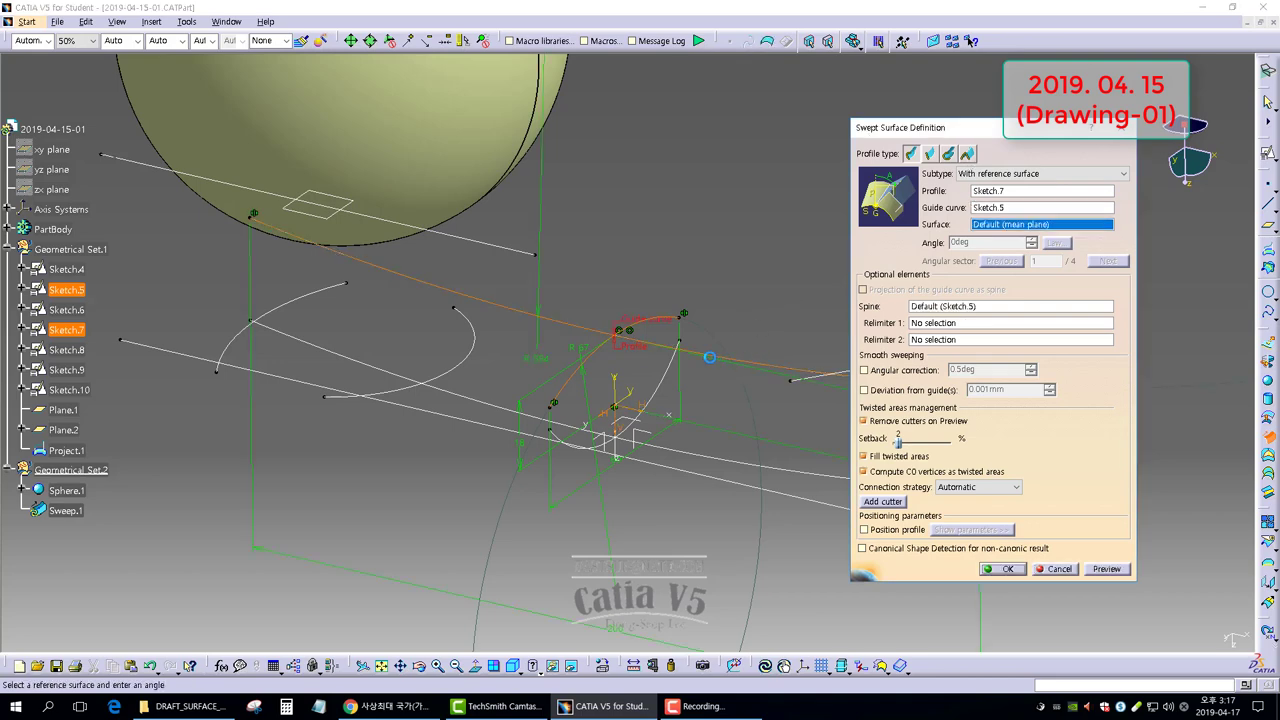
middle_click_drag(743, 358, 581, 366)
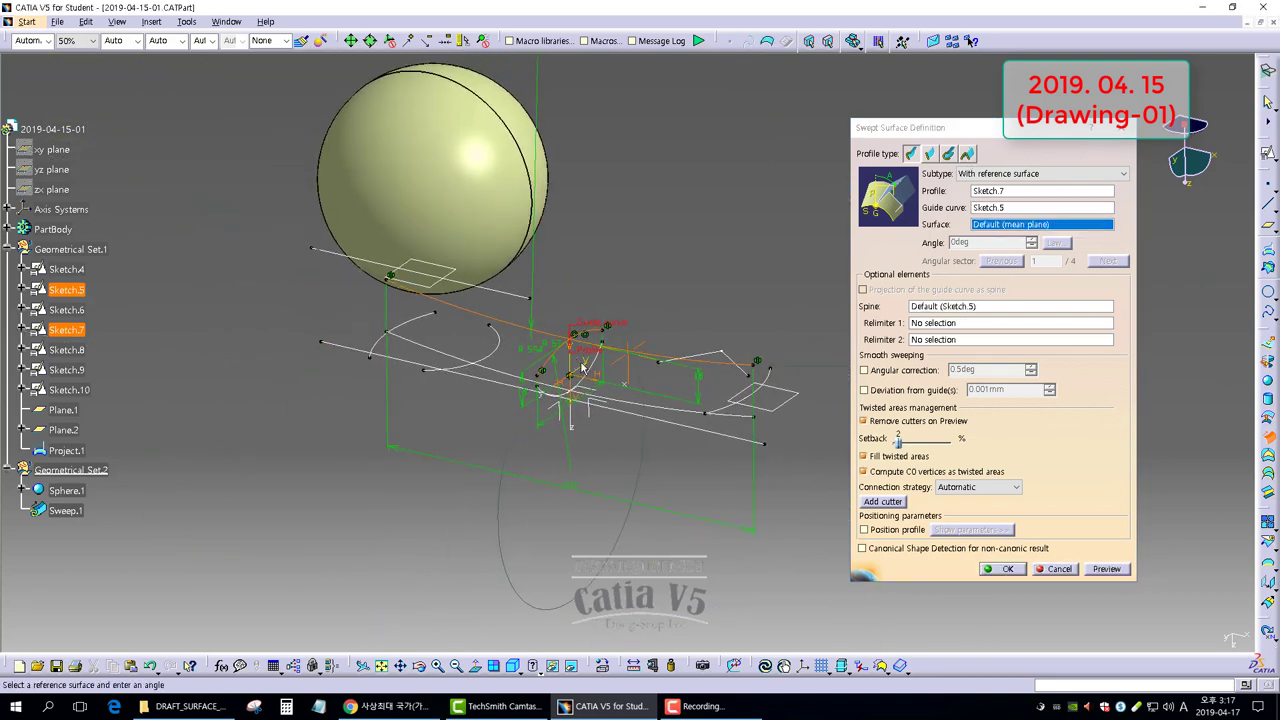
left_click(1105, 569)
mouse_move(612, 420)
middle_mouse_down()
mouse_move(623, 427)
mouse_move(697, 343)
mouse_move(684, 364)
mouse_move(550, 434)
middle_mouse_up()
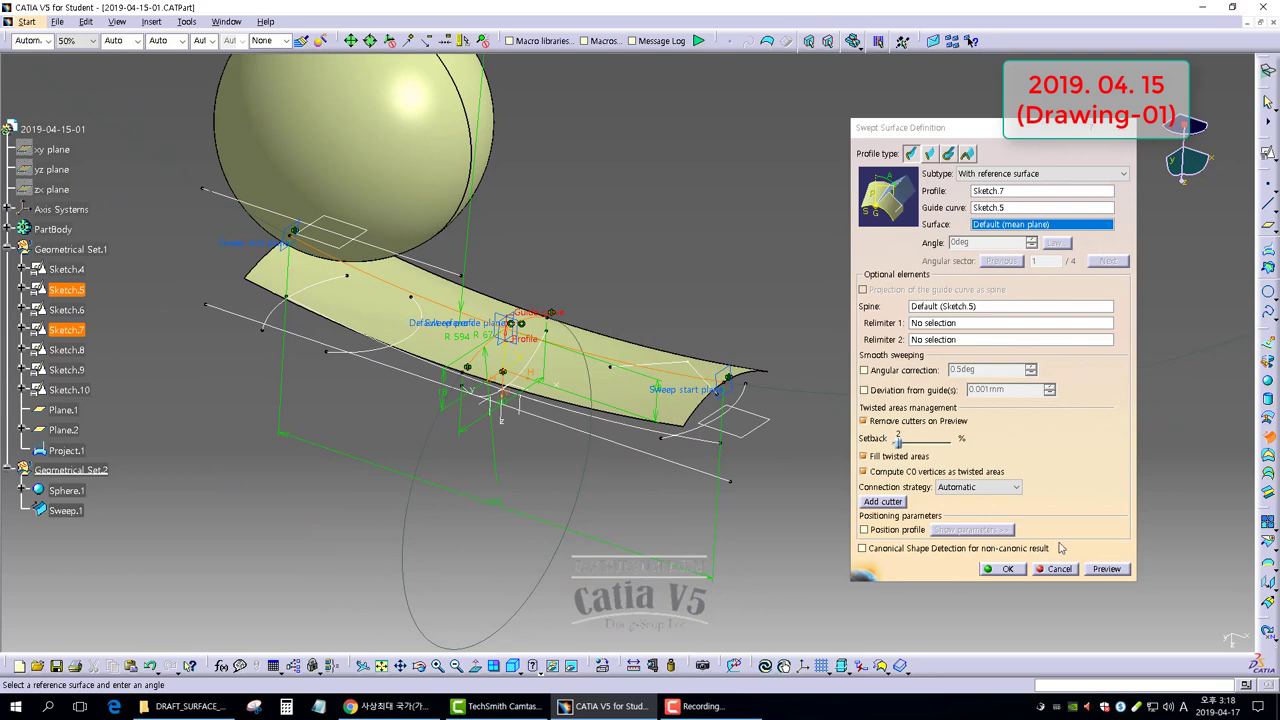
left_click(1008, 569)
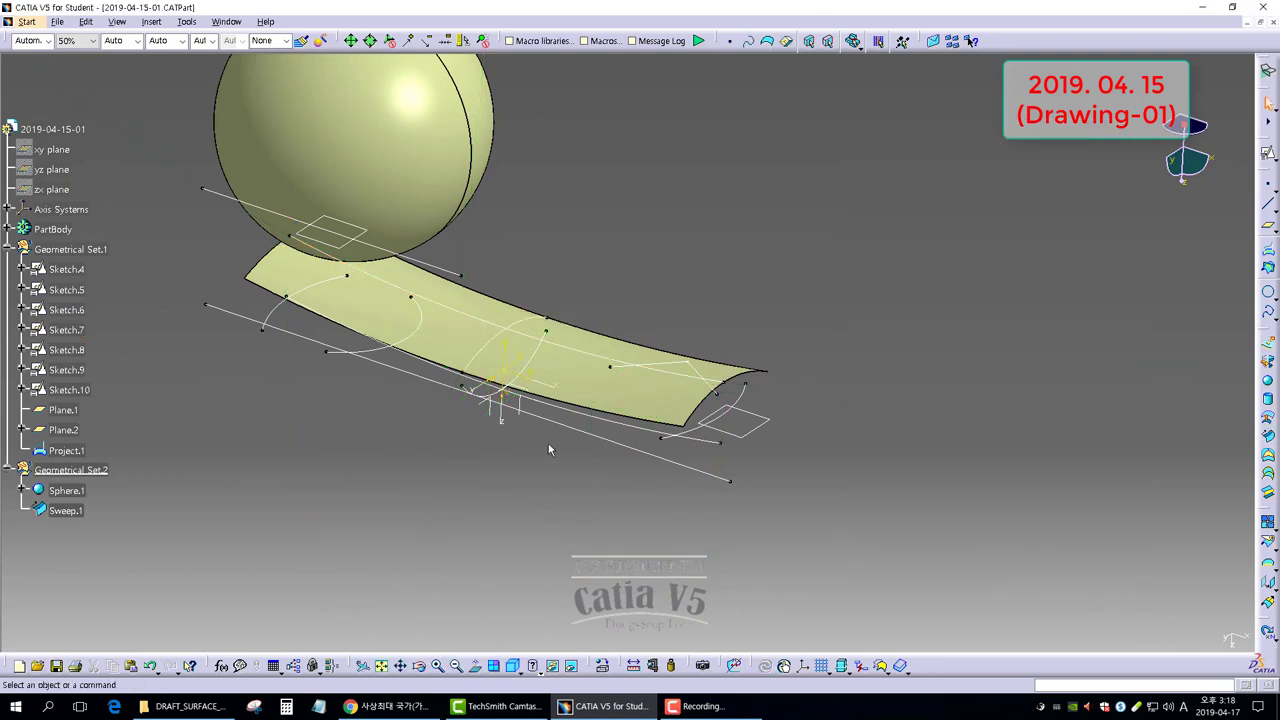
middle_click_drag(549, 450, 668, 462)
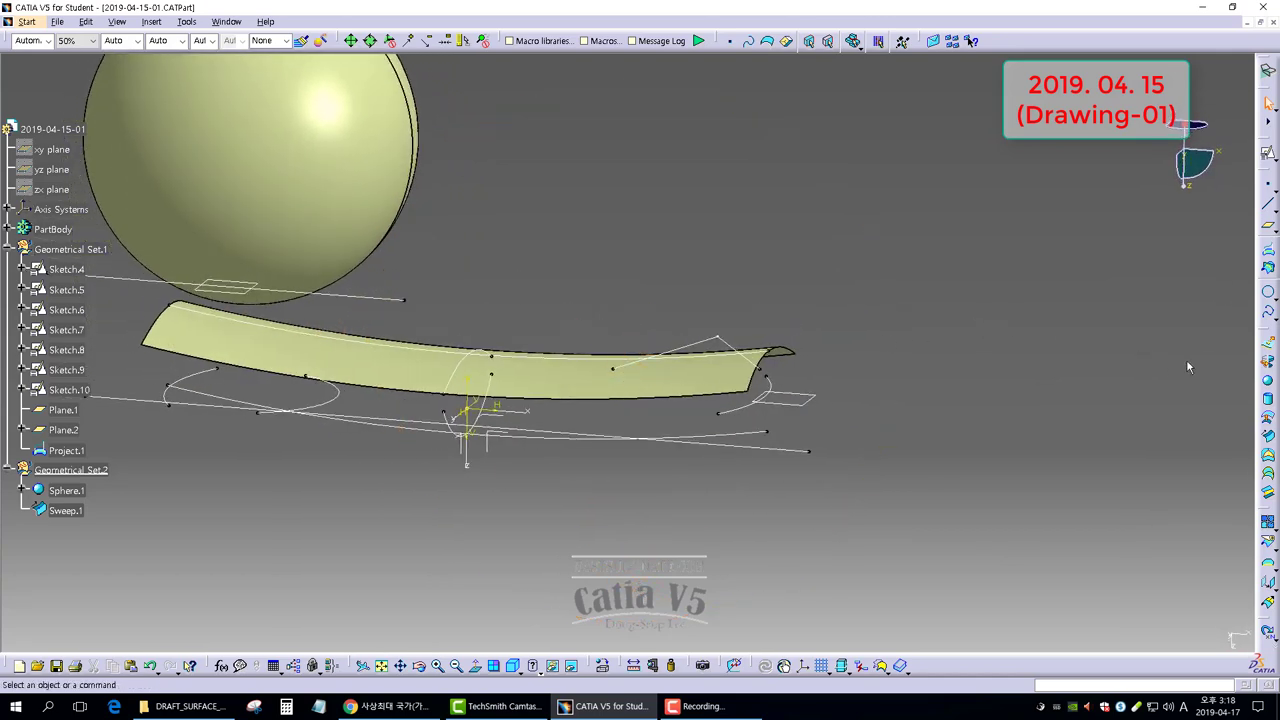
middle_click_drag(663, 241, 643, 253)
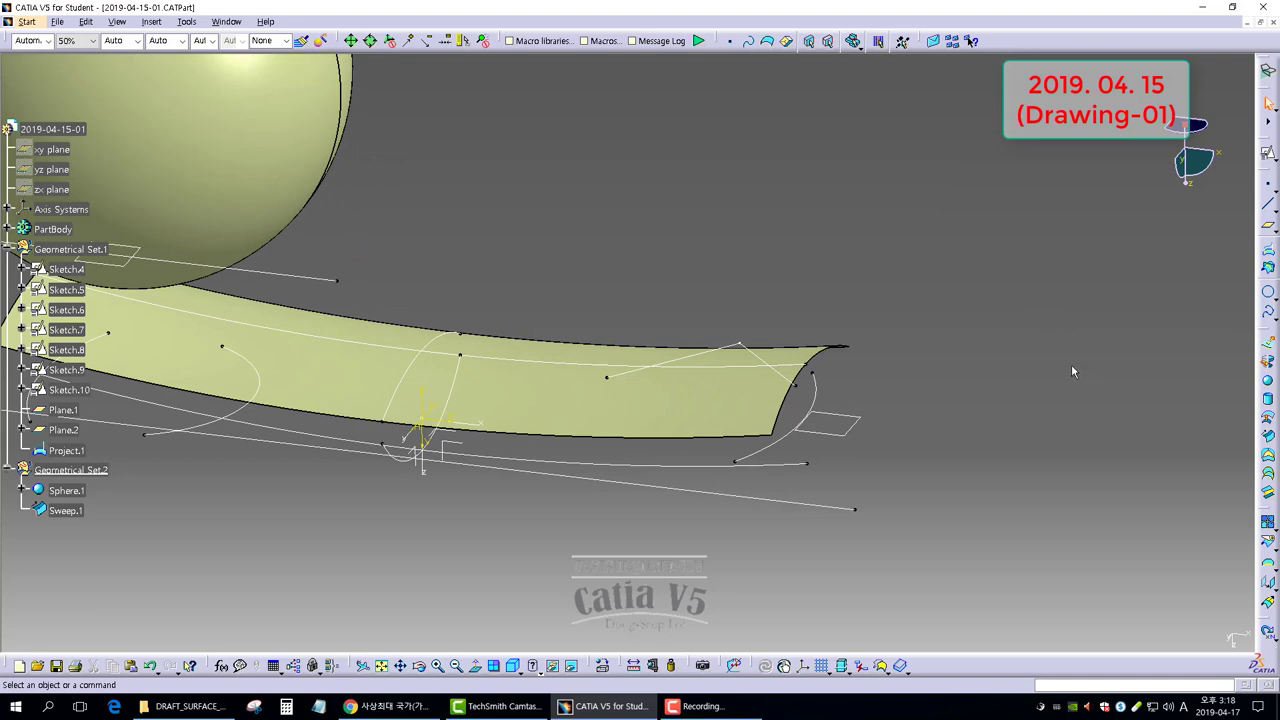
Revolve the angled end profile (Sketch.8) about its sketch axis into a surface with angular limits of 66 and 68 degrees.
mouse_move(606, 400)
middle_mouse_down()
mouse_move(660, 380)
mouse_move(650, 385)
mouse_move(1080, 350)
middle_mouse_up()
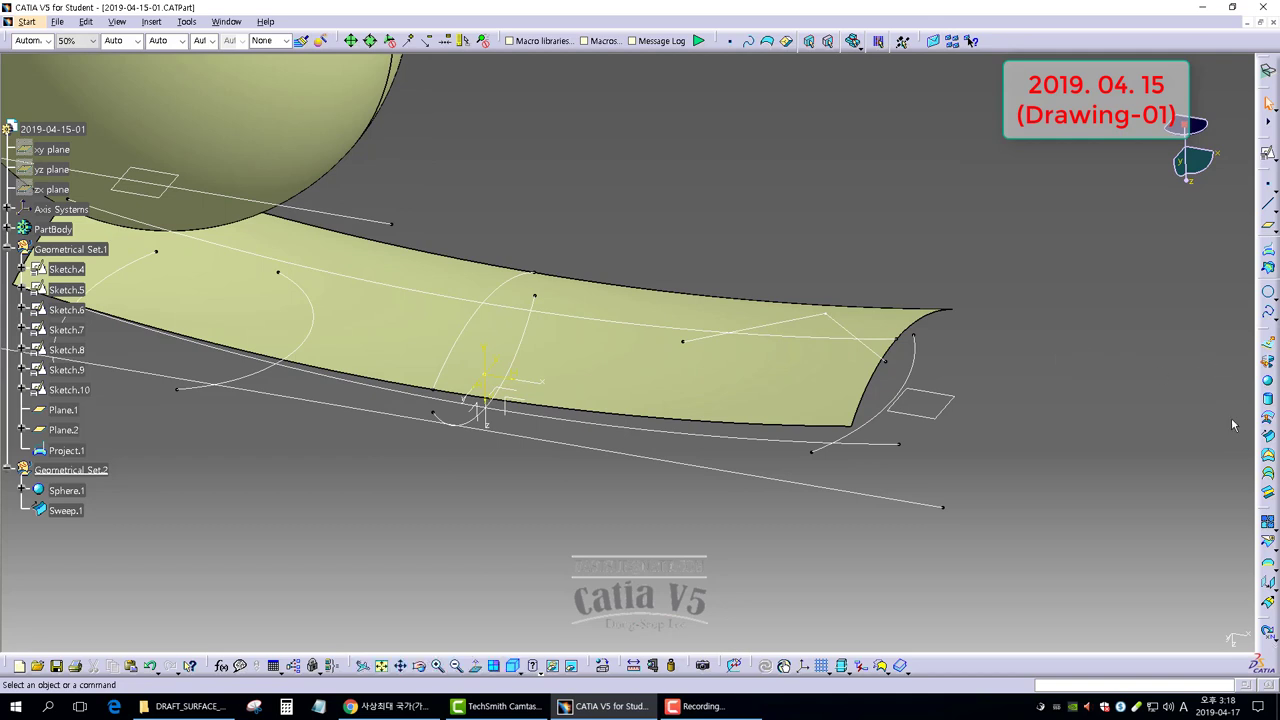
left_click(1267, 543)
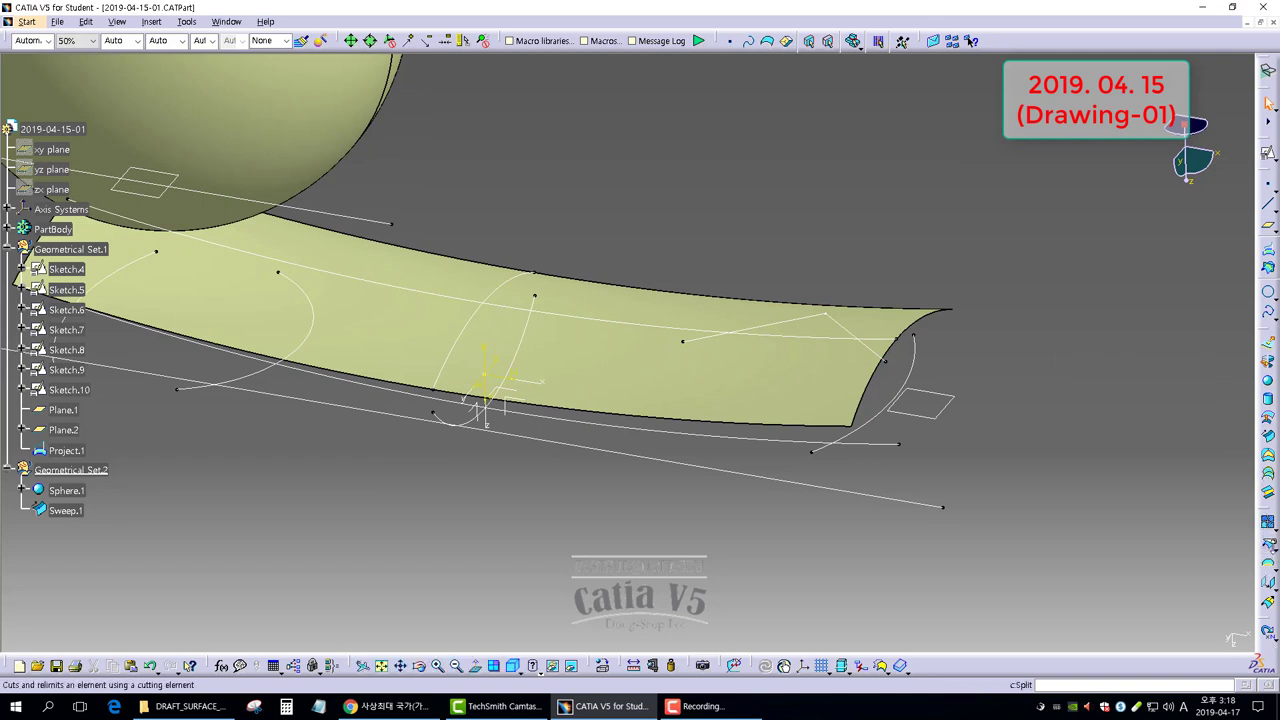
left_click(1268, 385)
left_click(843, 326)
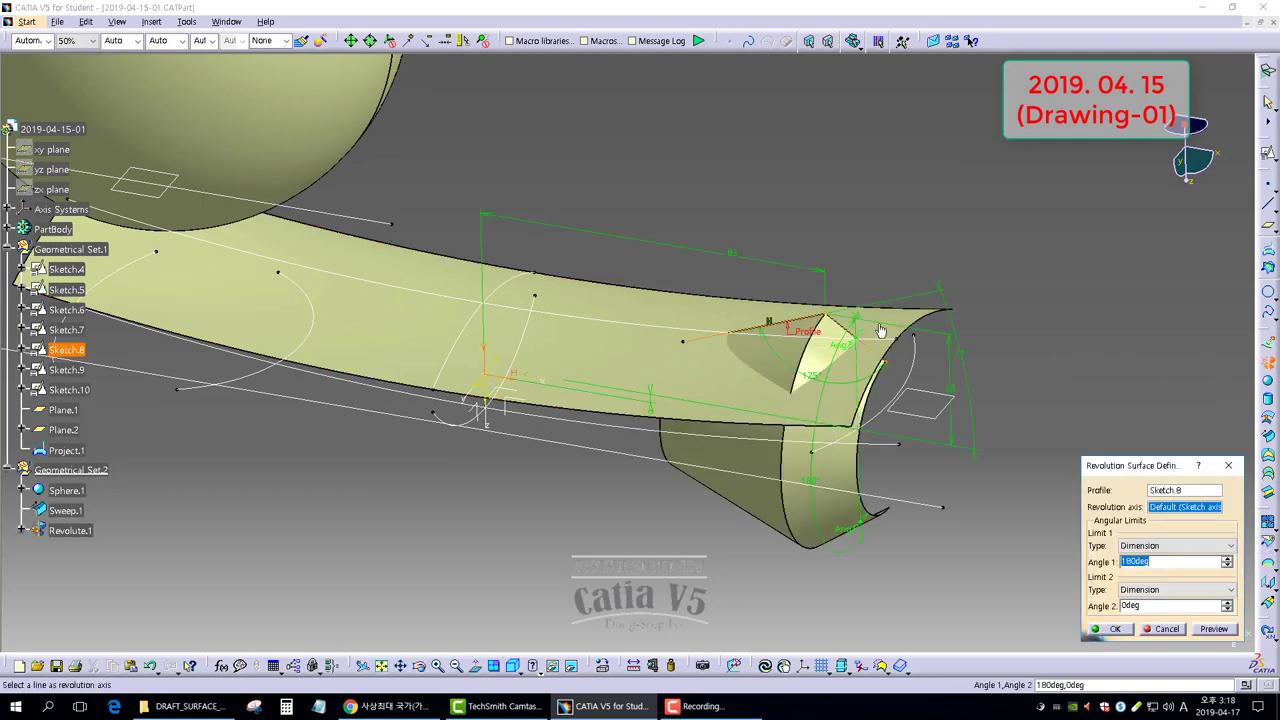
middle_click_drag(968, 537, 667, 427)
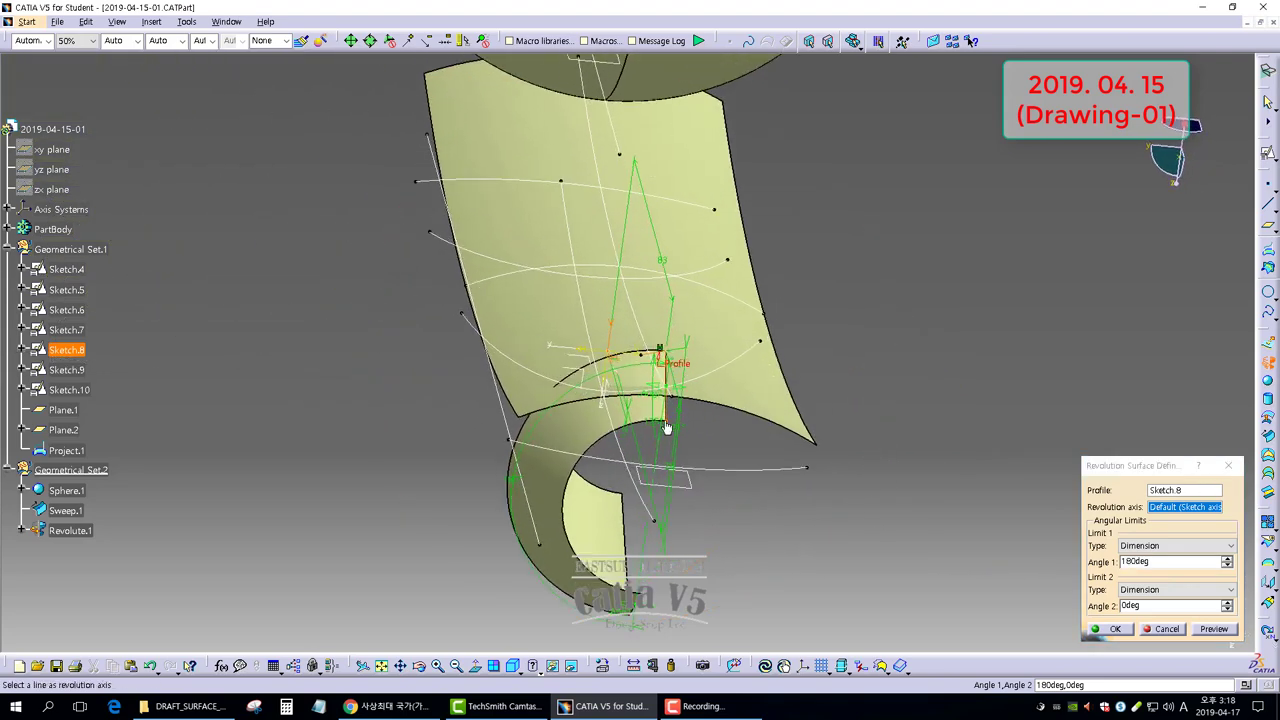
left_click_drag(652, 395, 748, 458)
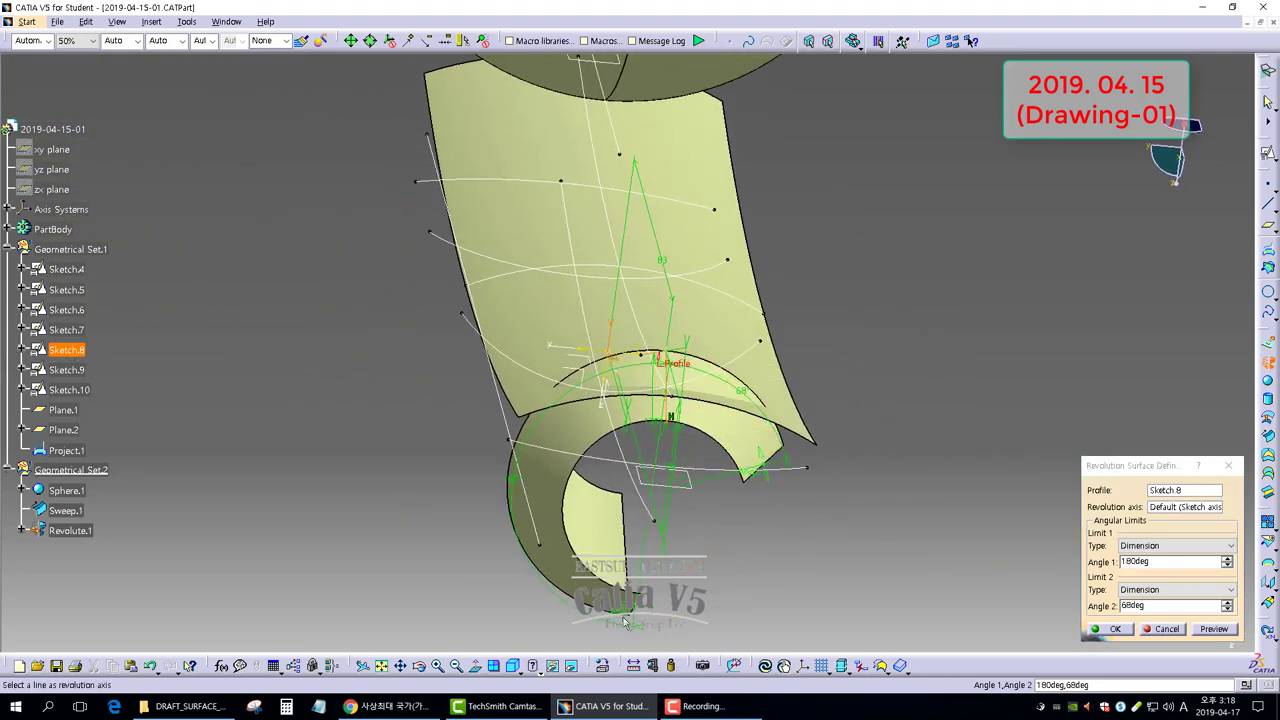
left_click_drag(535, 550, 510, 440)
middle_click_drag(555, 426, 708, 451)
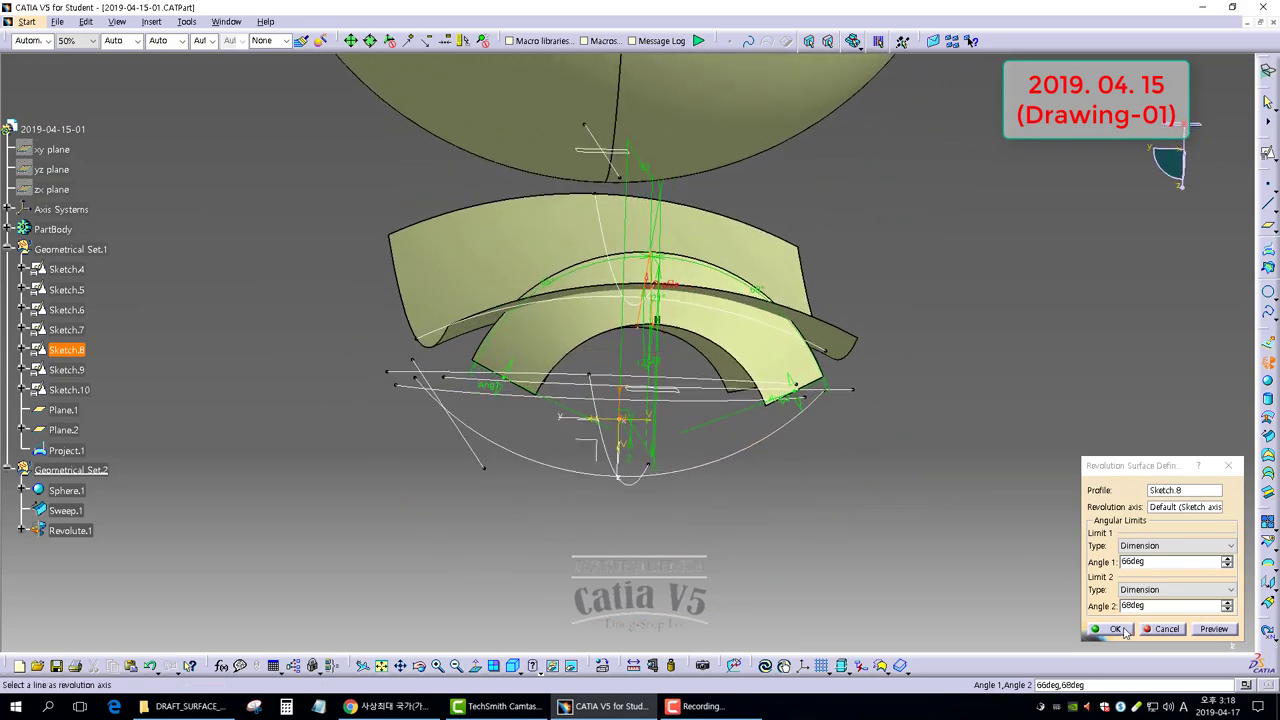
left_click(1110, 628)
Start a new swept surface using the line profile type with the With draft direction subtype.
middle_click_drag(789, 557, 680, 323)
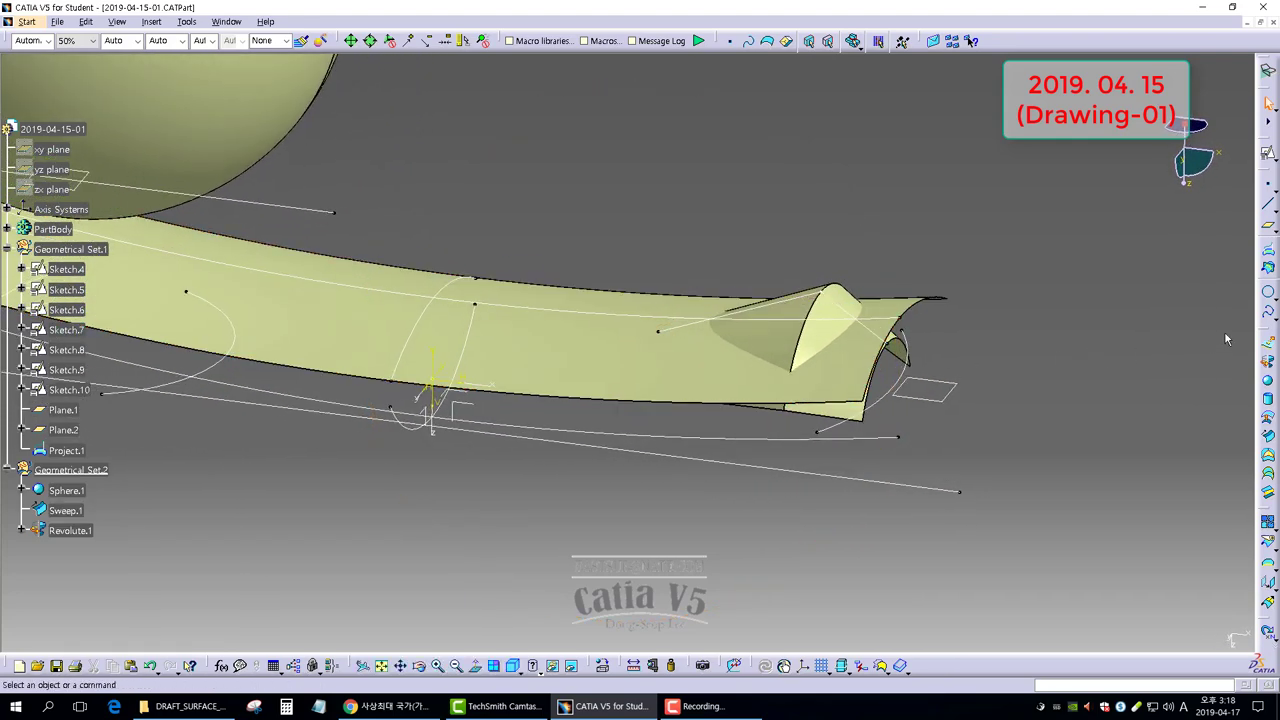
left_click(1268, 440)
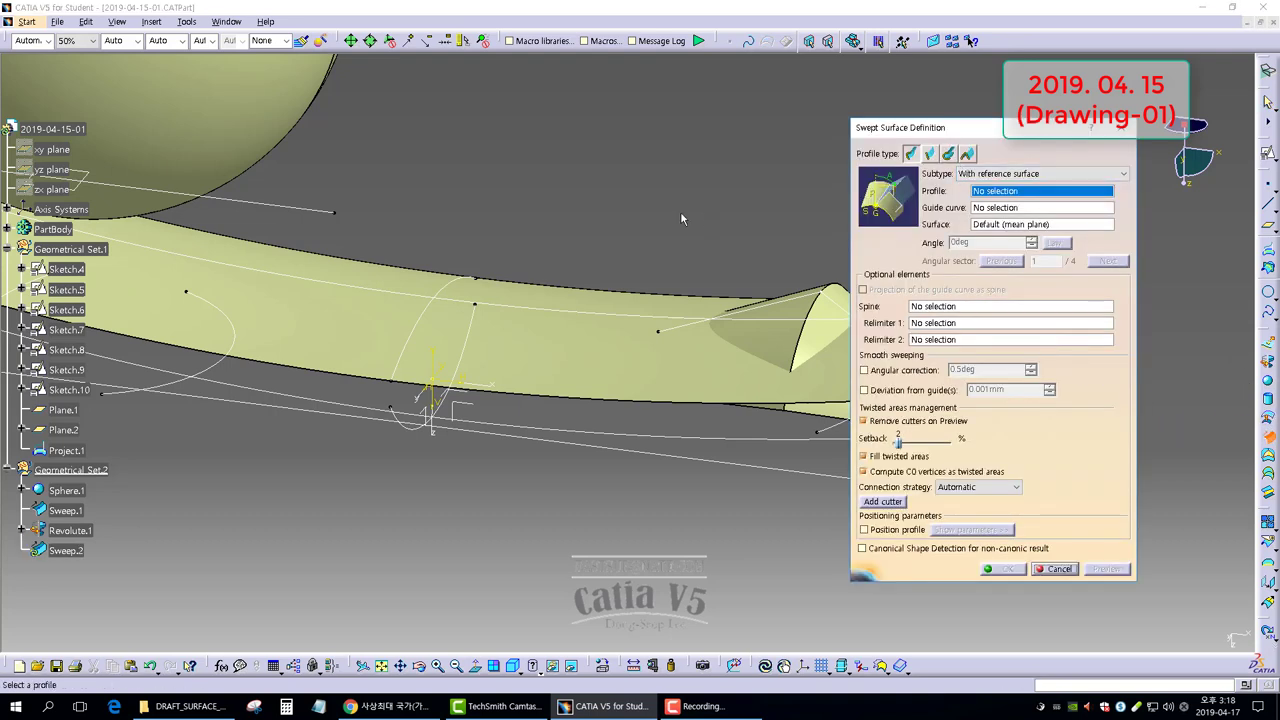
left_click(1018, 174)
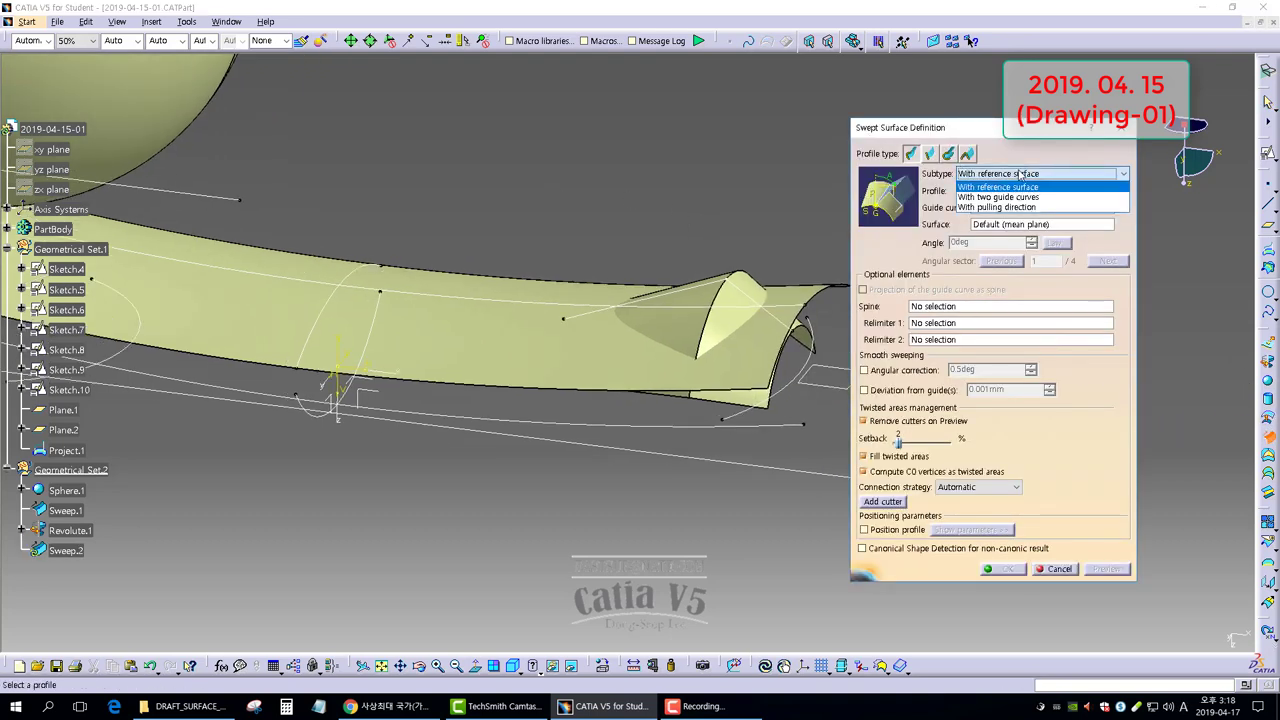
left_click(990, 207)
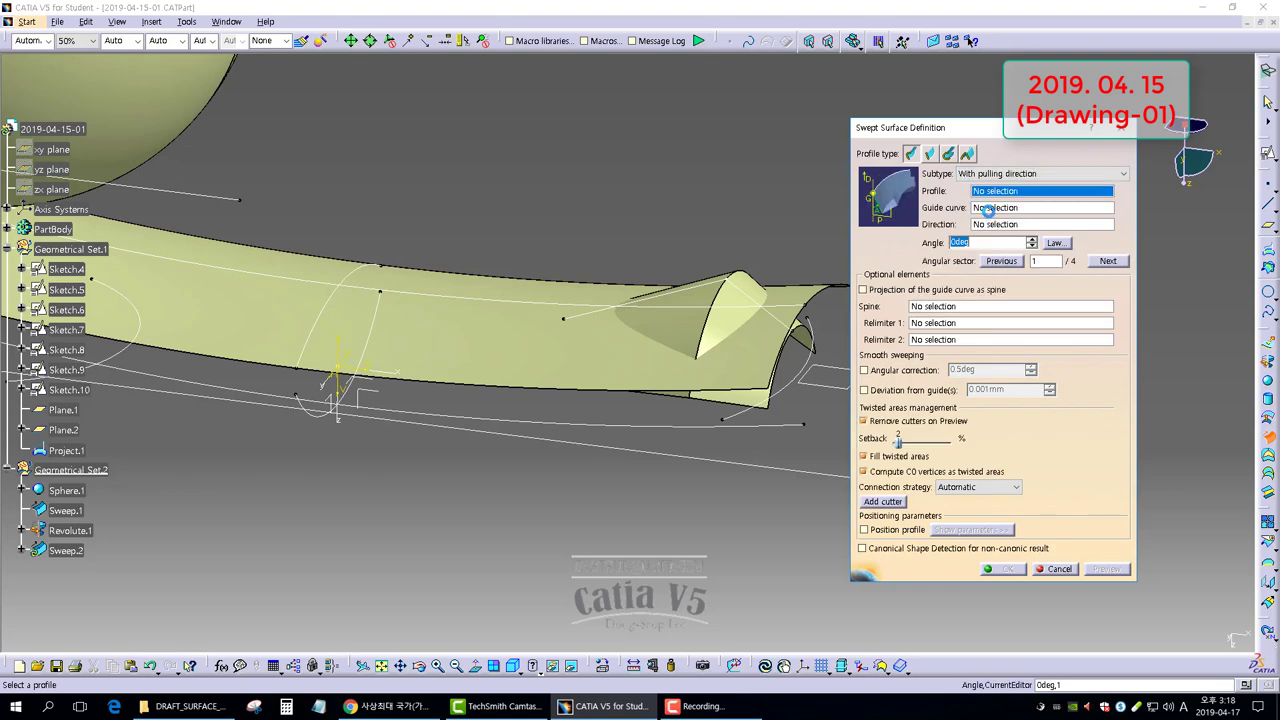
left_click(928, 153)
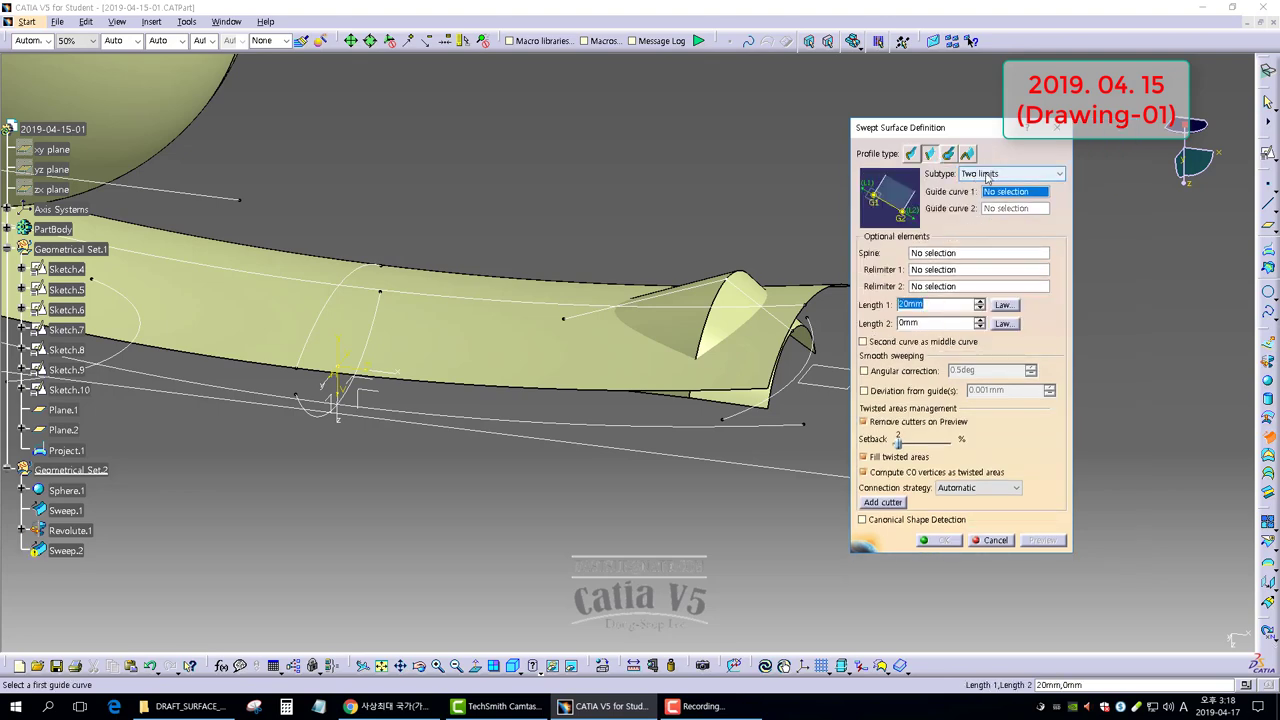
left_click(988, 176)
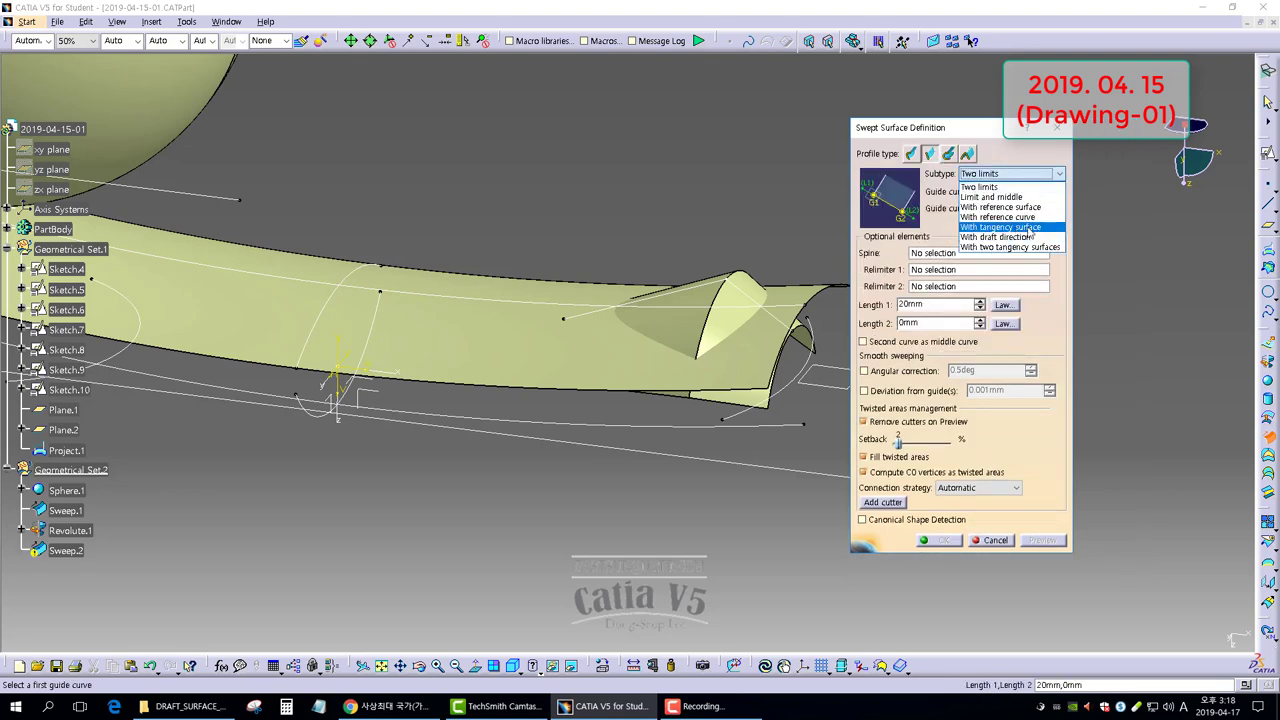
left_click(1000, 237)
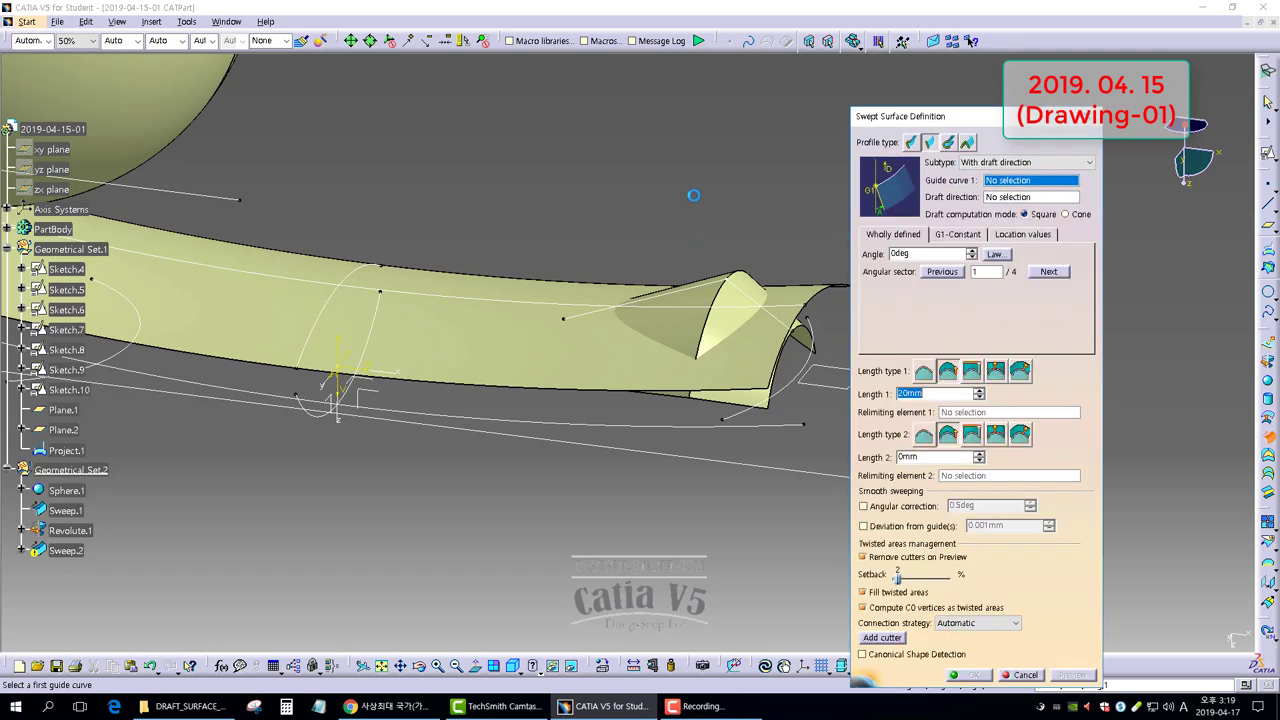
Use the projected far-end arc (Project.1) as guide curve 1 and the Z Component as draft direction.
mouse_move(672, 214)
middle_mouse_down()
mouse_move(663, 209)
mouse_move(687, 221)
mouse_move(650, 217)
middle_mouse_up()
left_click(704, 384)
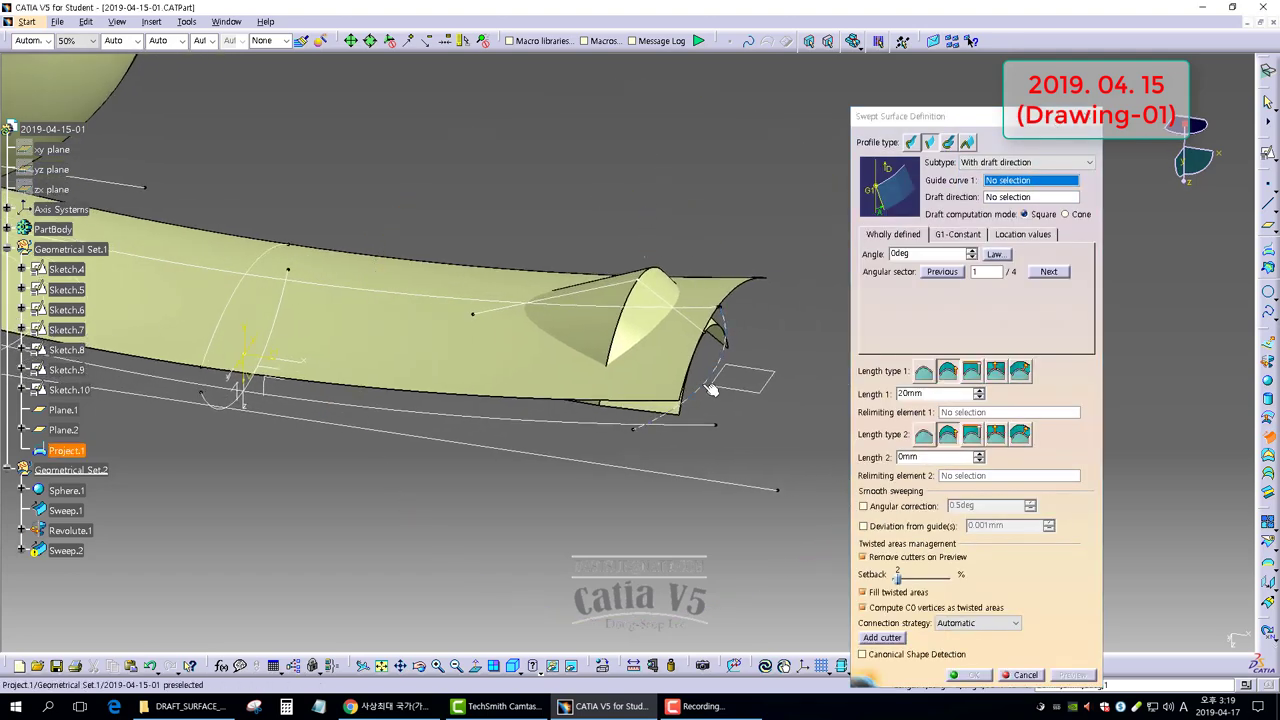
right_click(1011, 199)
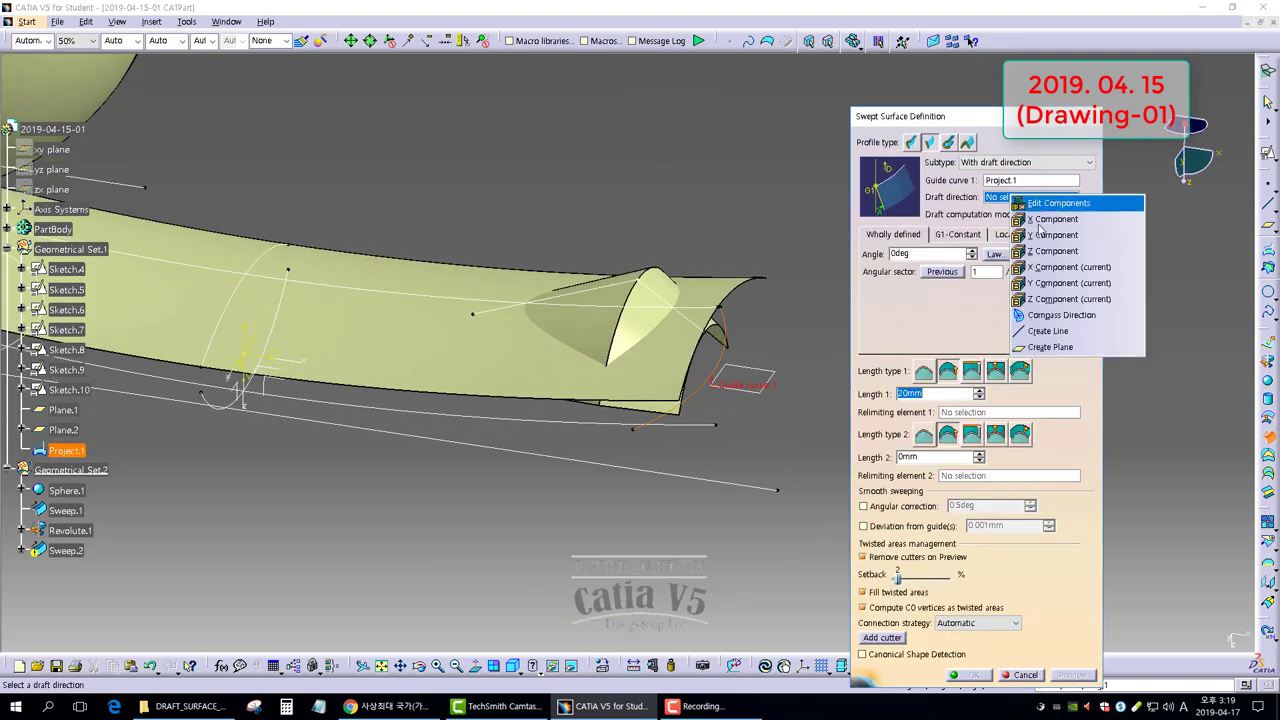
left_click(1075, 250)
middle_click_drag(688, 393, 772, 378)
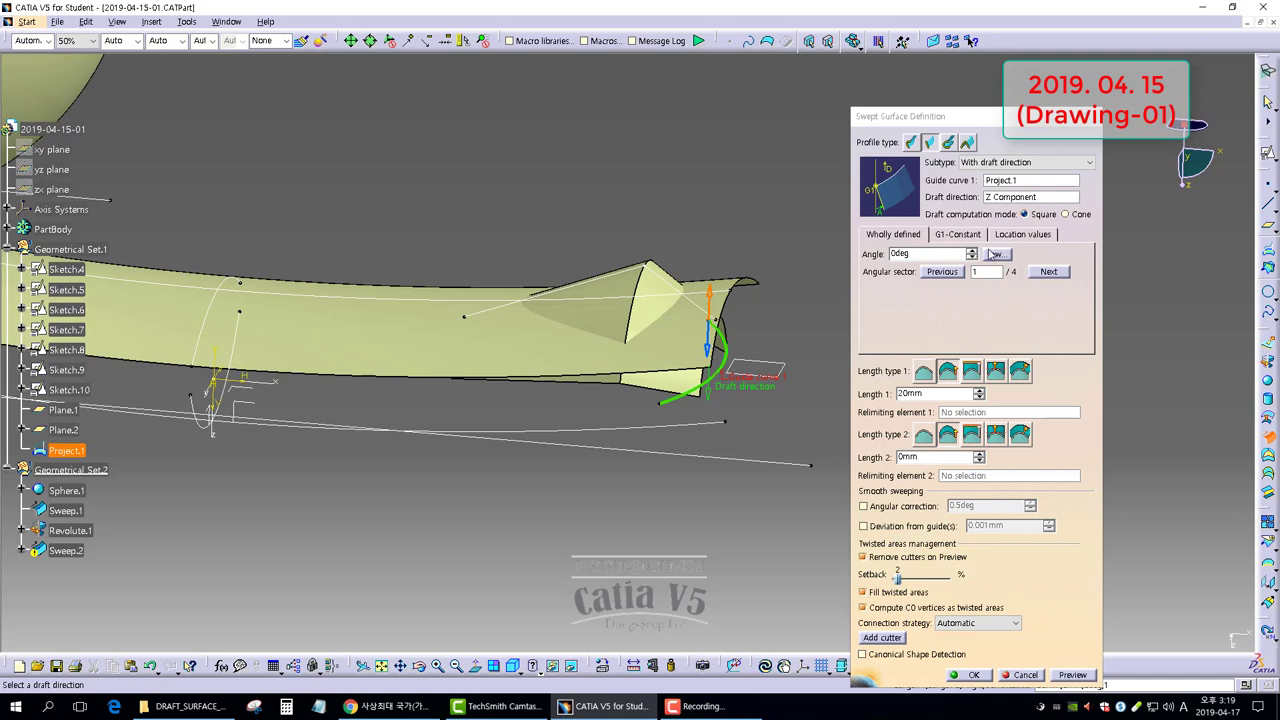
middle_click_drag(588, 423, 660, 395)
Set the draft angle to 10 degrees, preview the sweep, and create it with a 20 mm length.
left_click(934, 264)
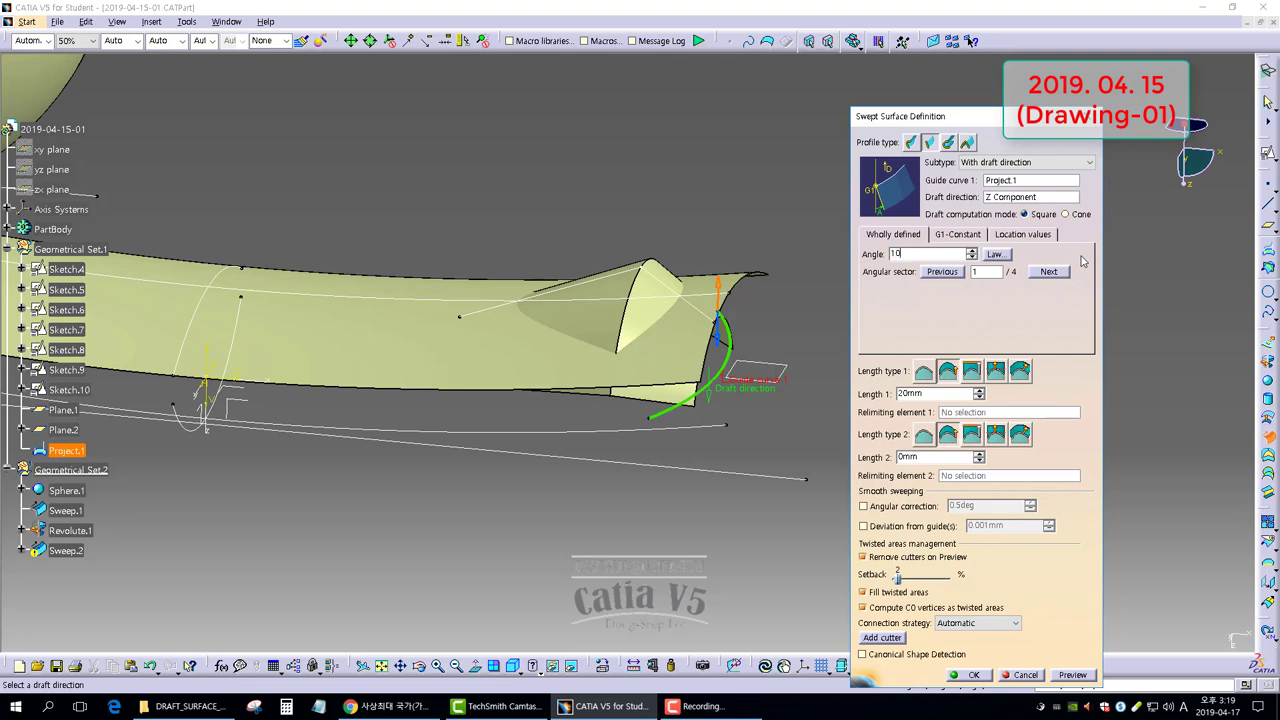
type("10")
left_click(794, 228)
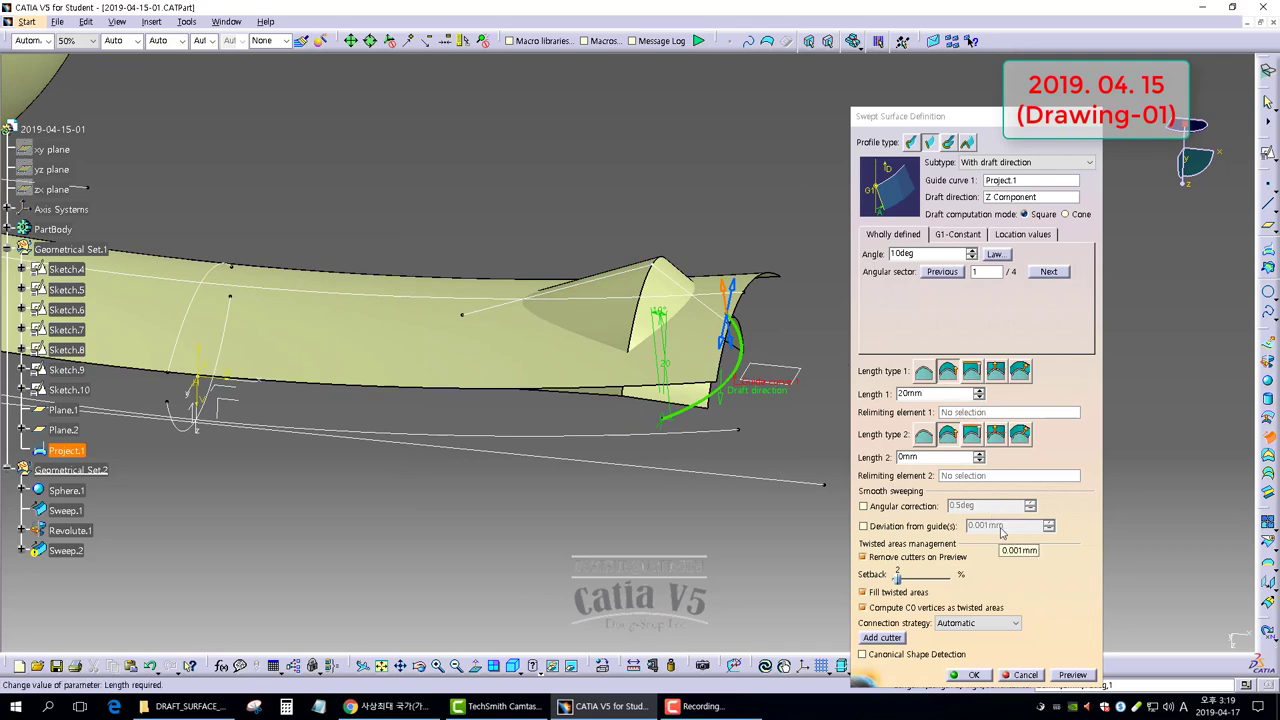
left_click(1072, 675)
middle_click_drag(710, 410, 660, 373)
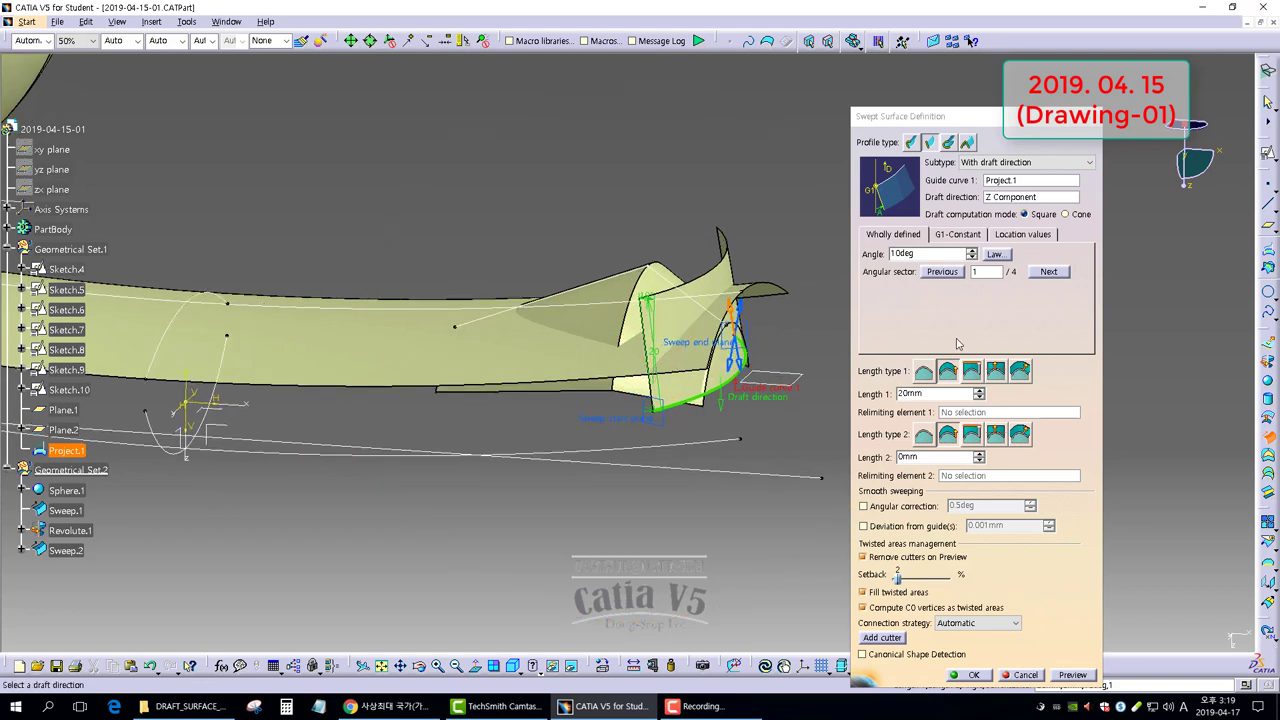
left_click(975, 236)
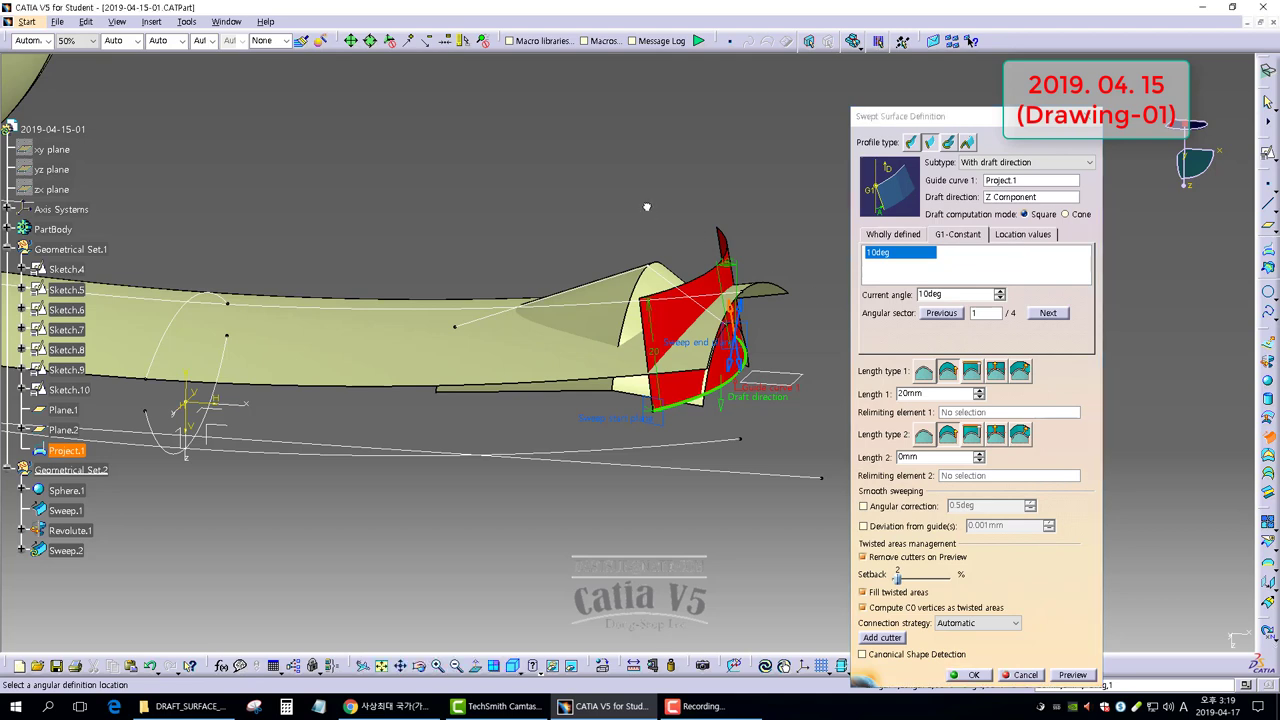
left_click(921, 273)
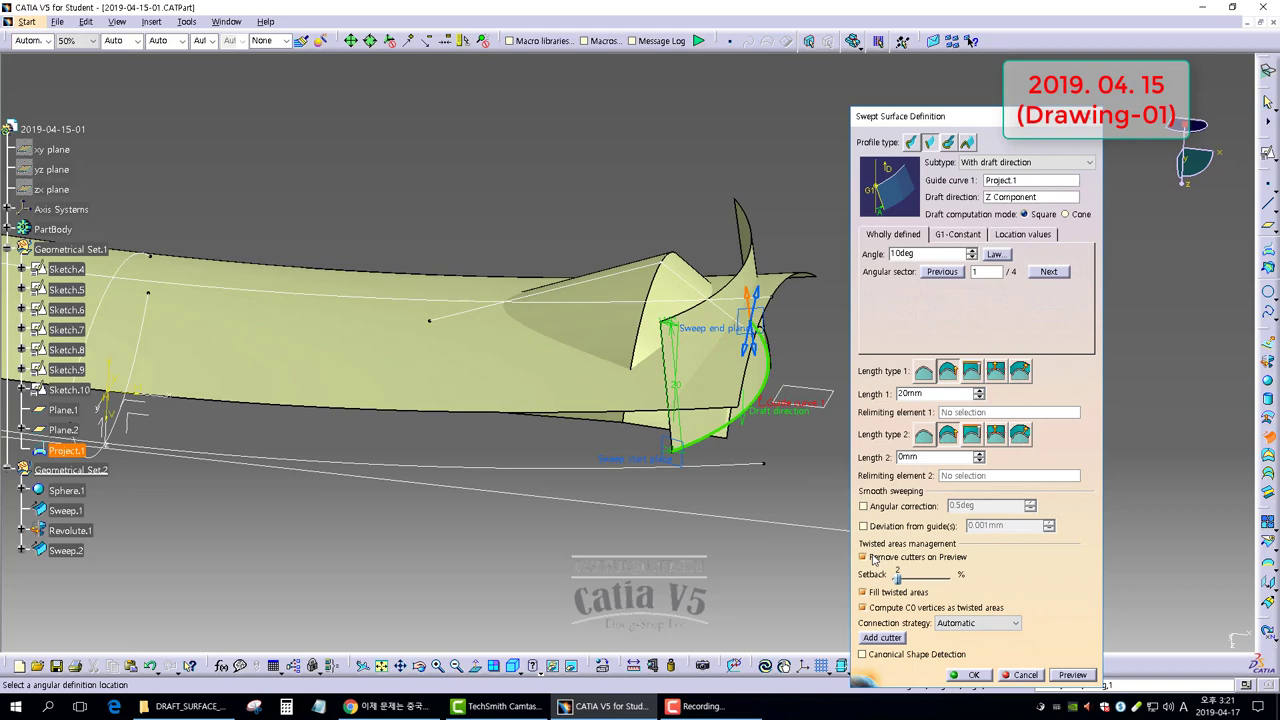
left_click(966, 676)
Create a second draft sweep from Project.1 along the Z Component with a 20-degree angle, angular sector 4 and 20 mm length.
middle_click_drag(789, 459, 754, 356)
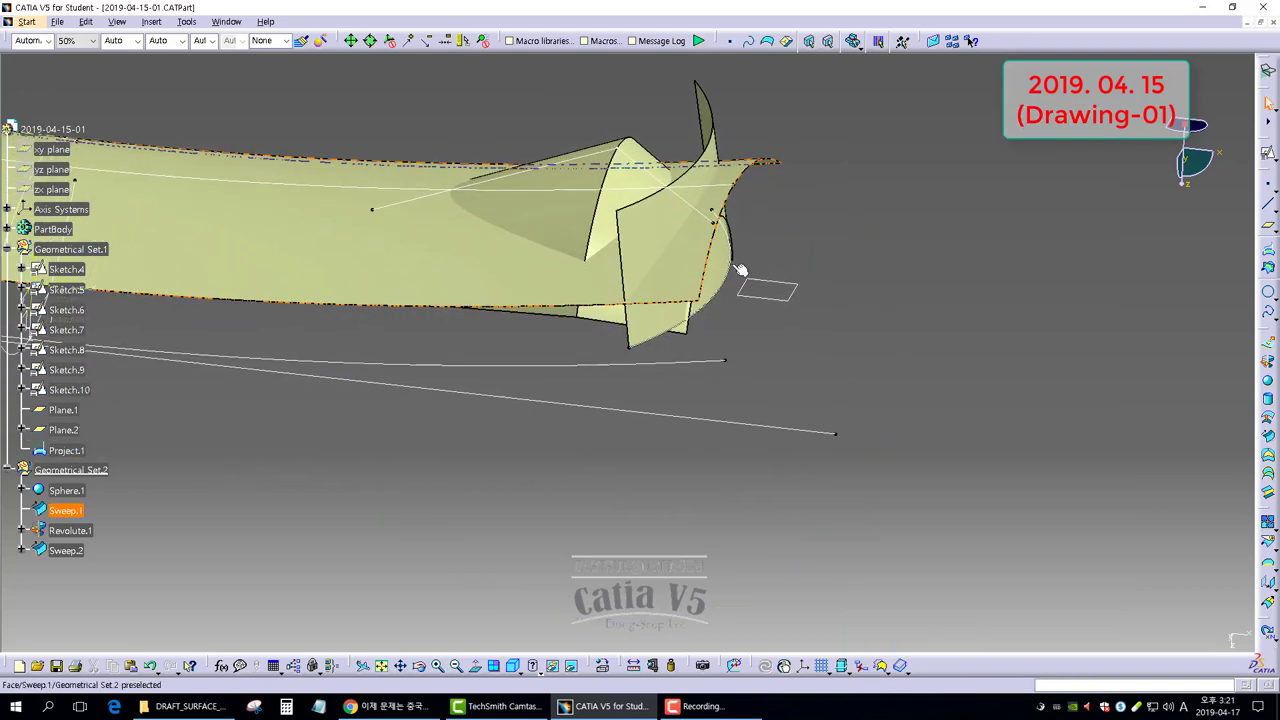
left_click(1267, 446)
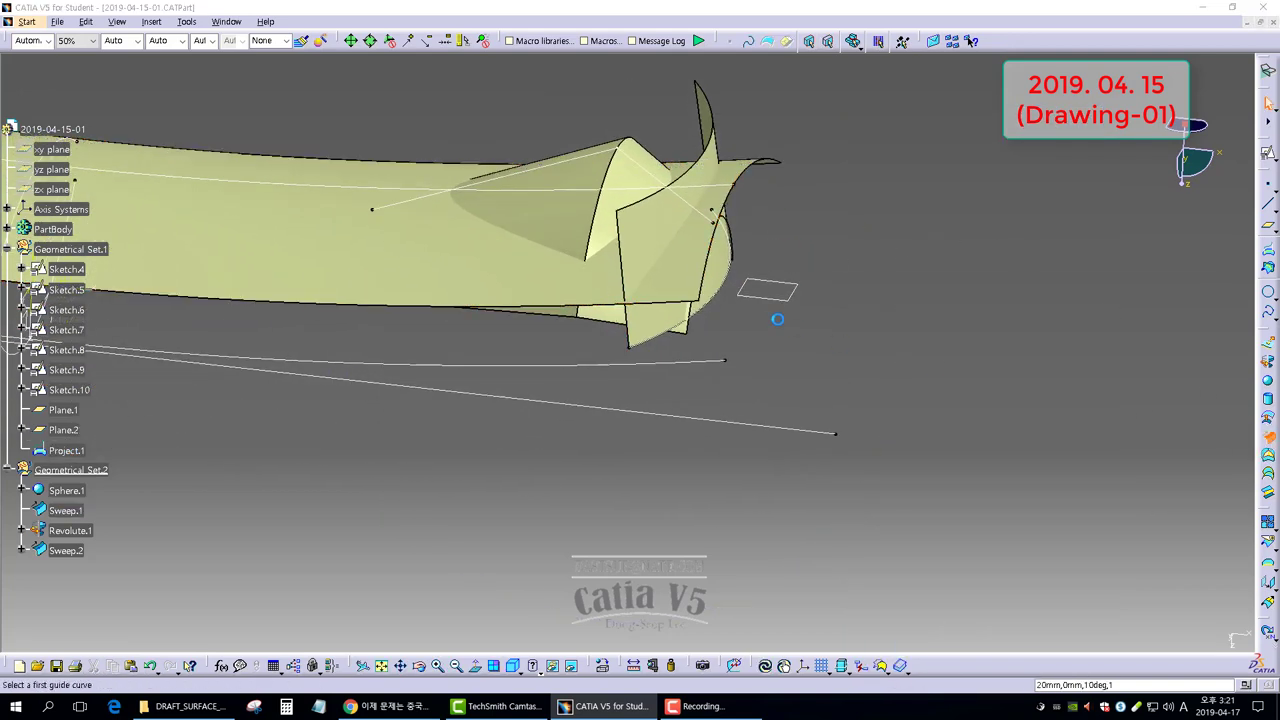
left_click(724, 294)
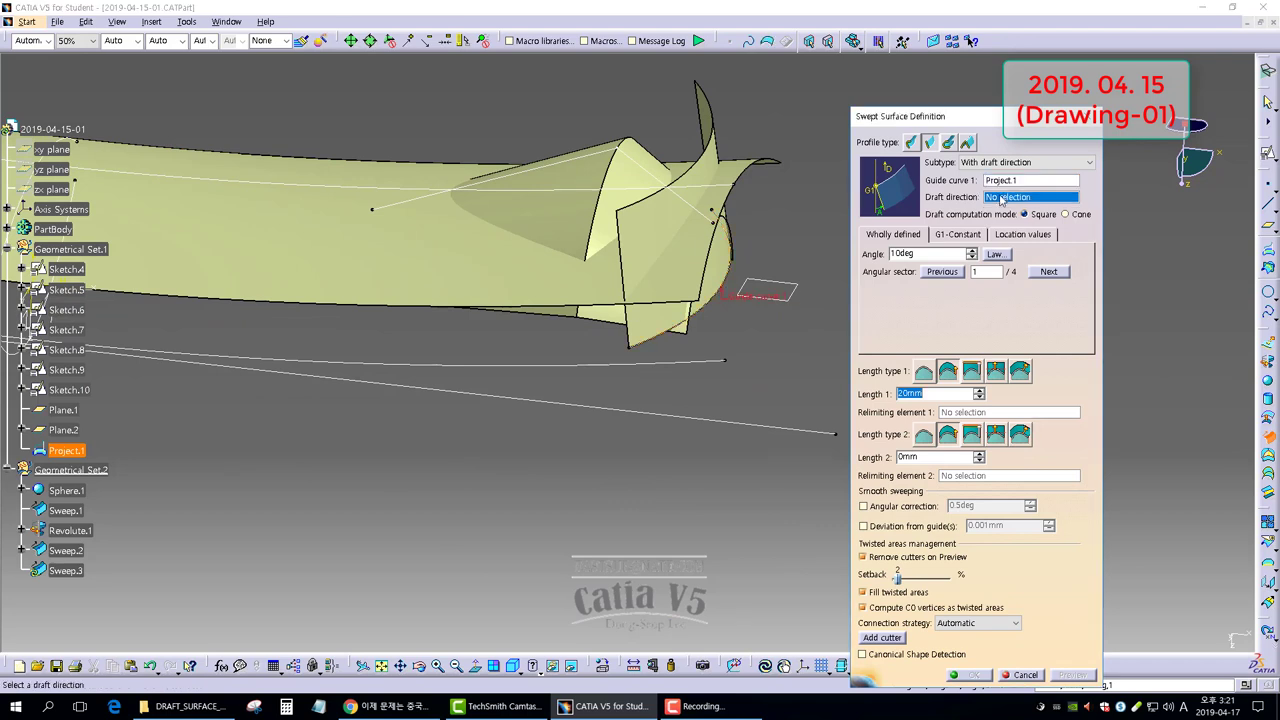
right_click(1000, 197)
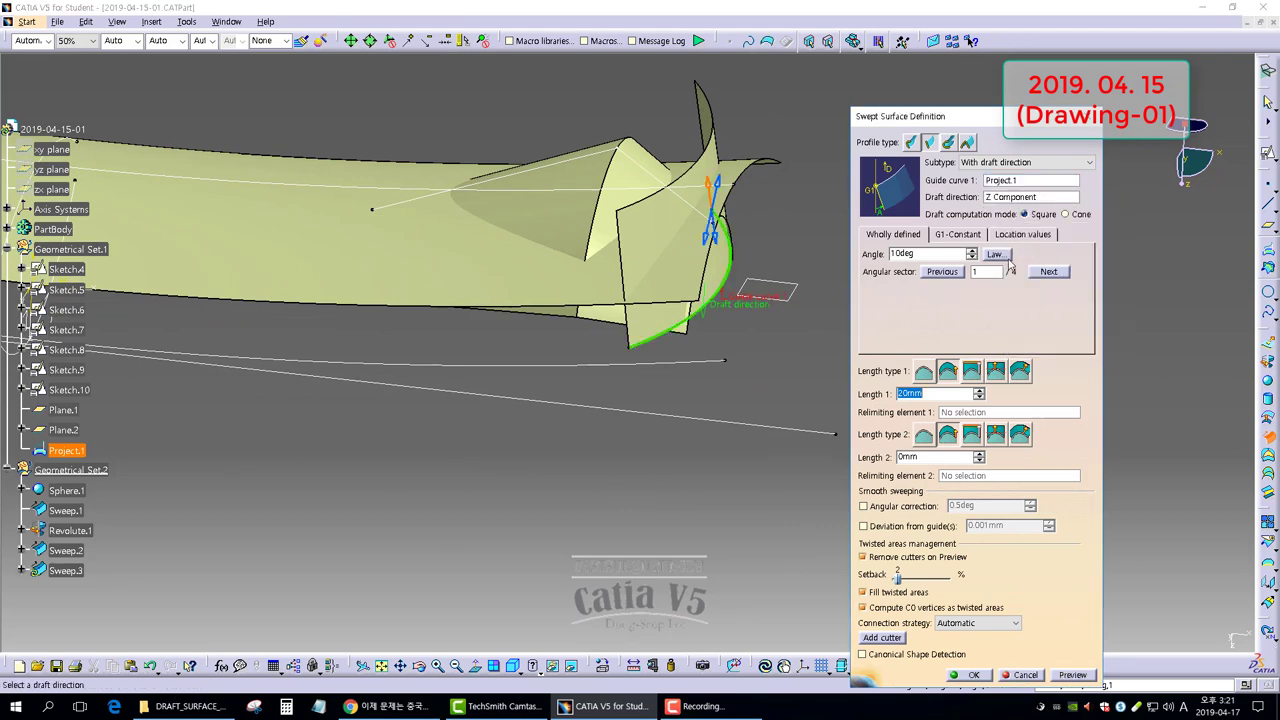
left_click(708, 239)
type("20")
key("Return")
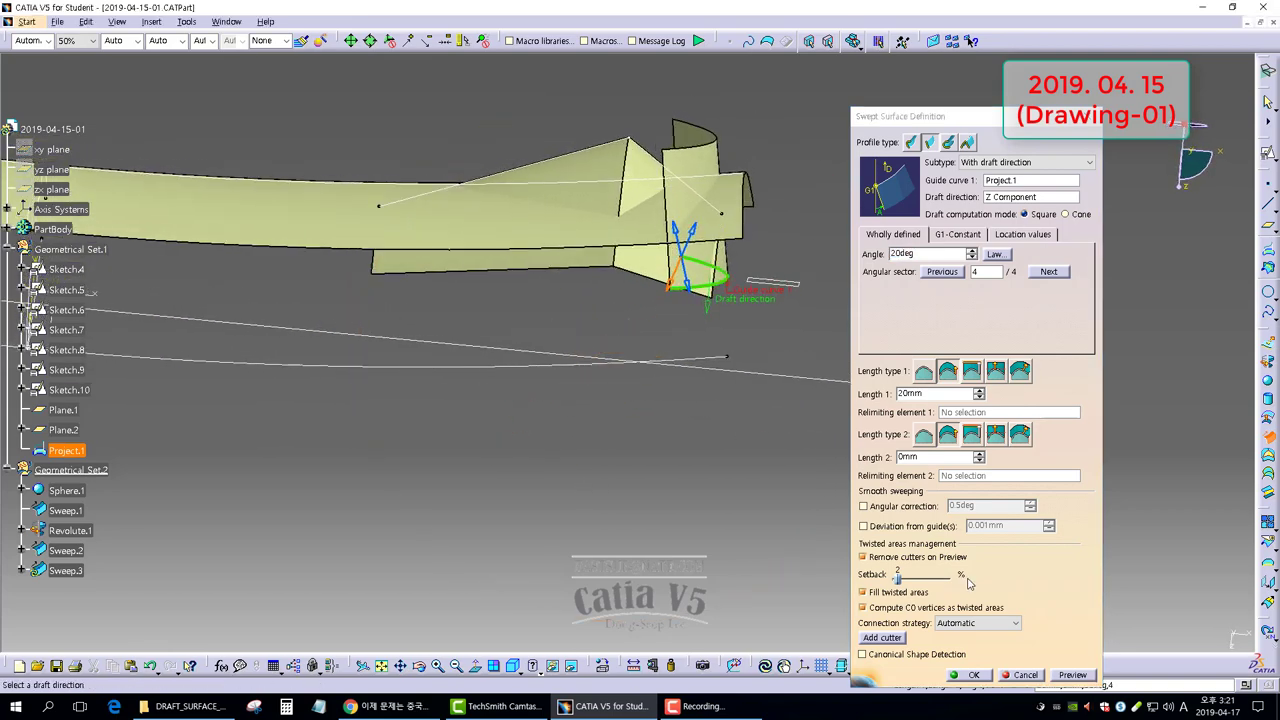
left_click(1072, 675)
middle_click_drag(700, 330, 630, 350)
left_click(974, 675)
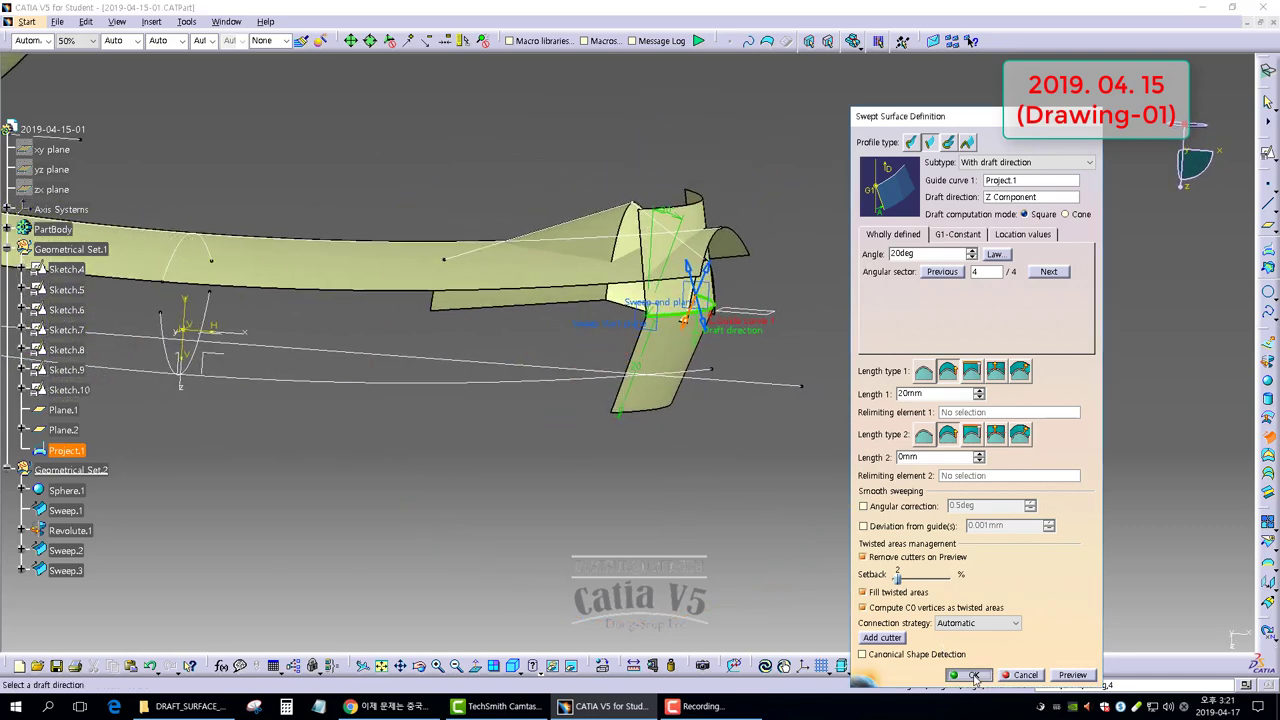
Sweep the lower cross-section arc (Sketch.6) along the lower long curve, using the With reference surface subtype and default mean plane.
middle_click_drag(610, 400, 760, 429)
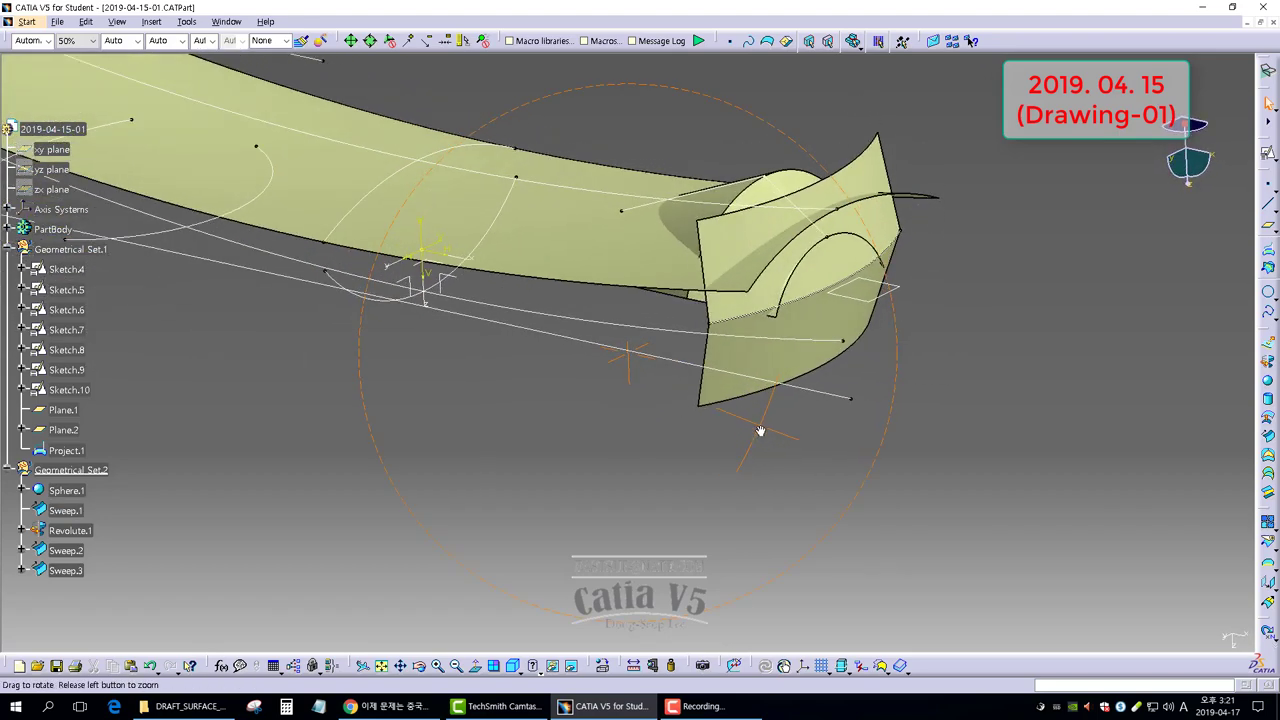
left_click(1267, 437)
left_click(910, 142)
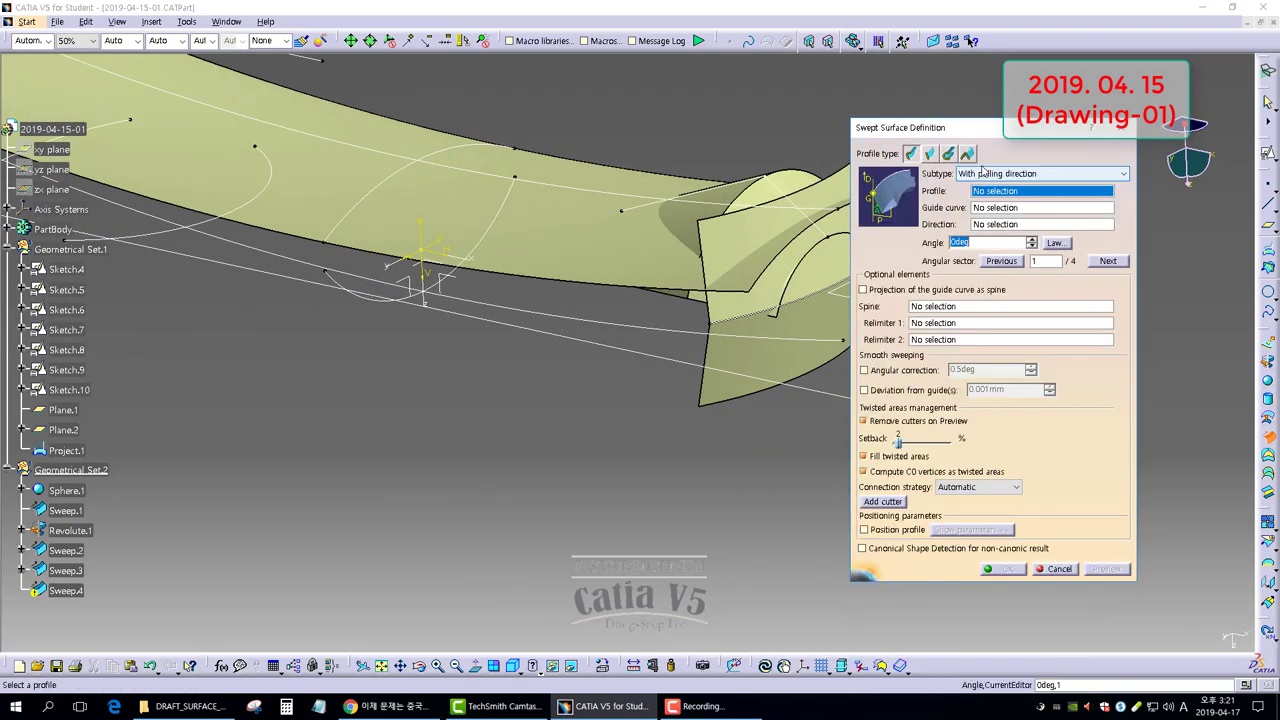
left_click(1123, 173)
left_click(1040, 185)
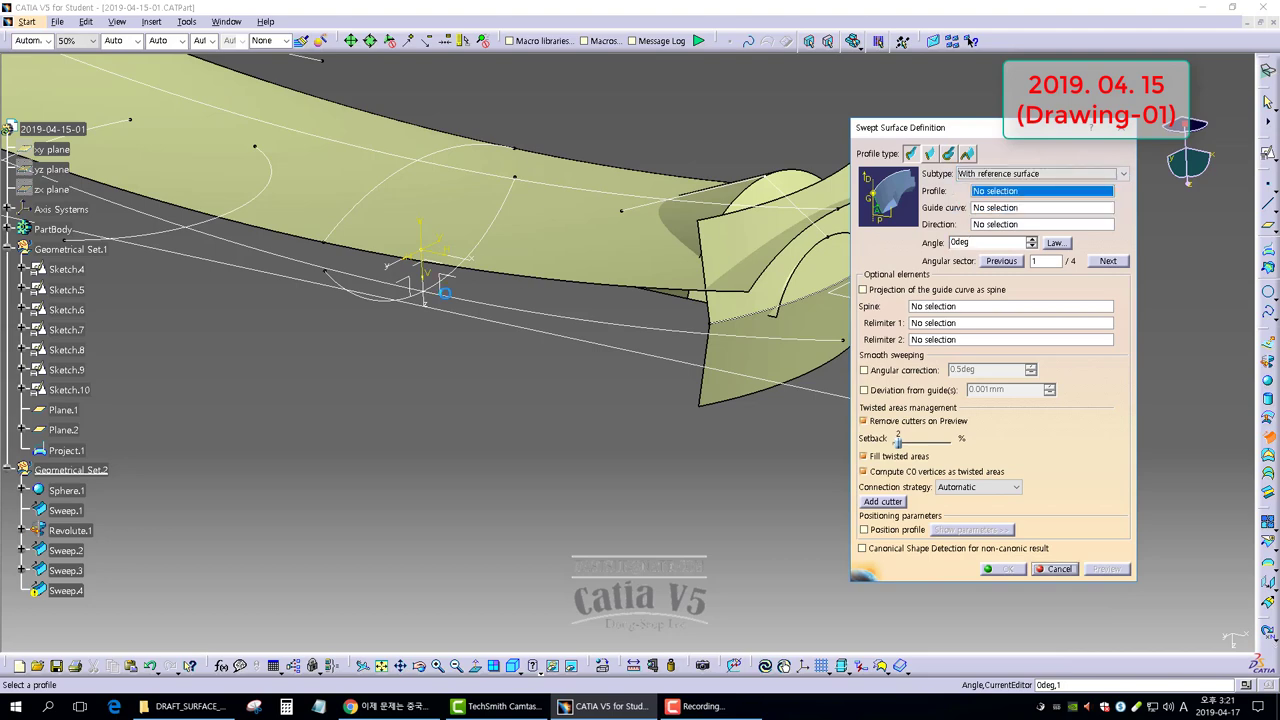
left_click(485, 250)
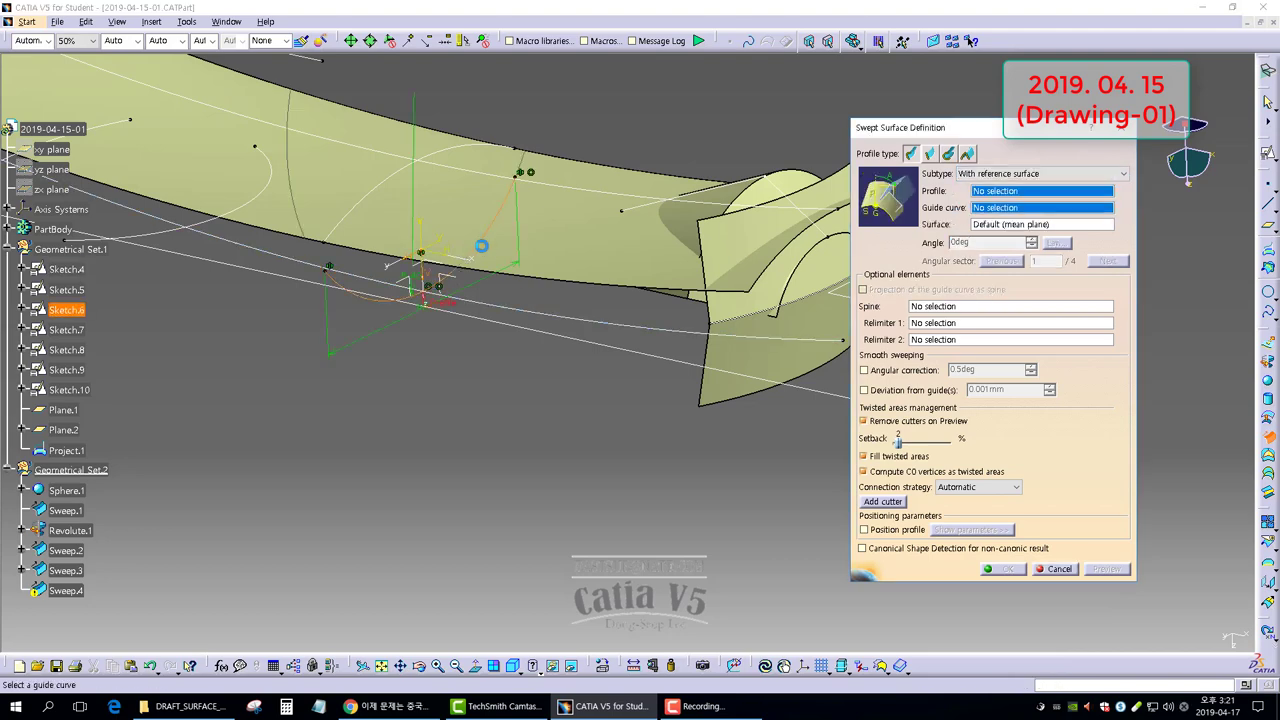
left_click(1055, 568)
middle_click_drag(568, 340, 560, 500)
left_click(571, 523)
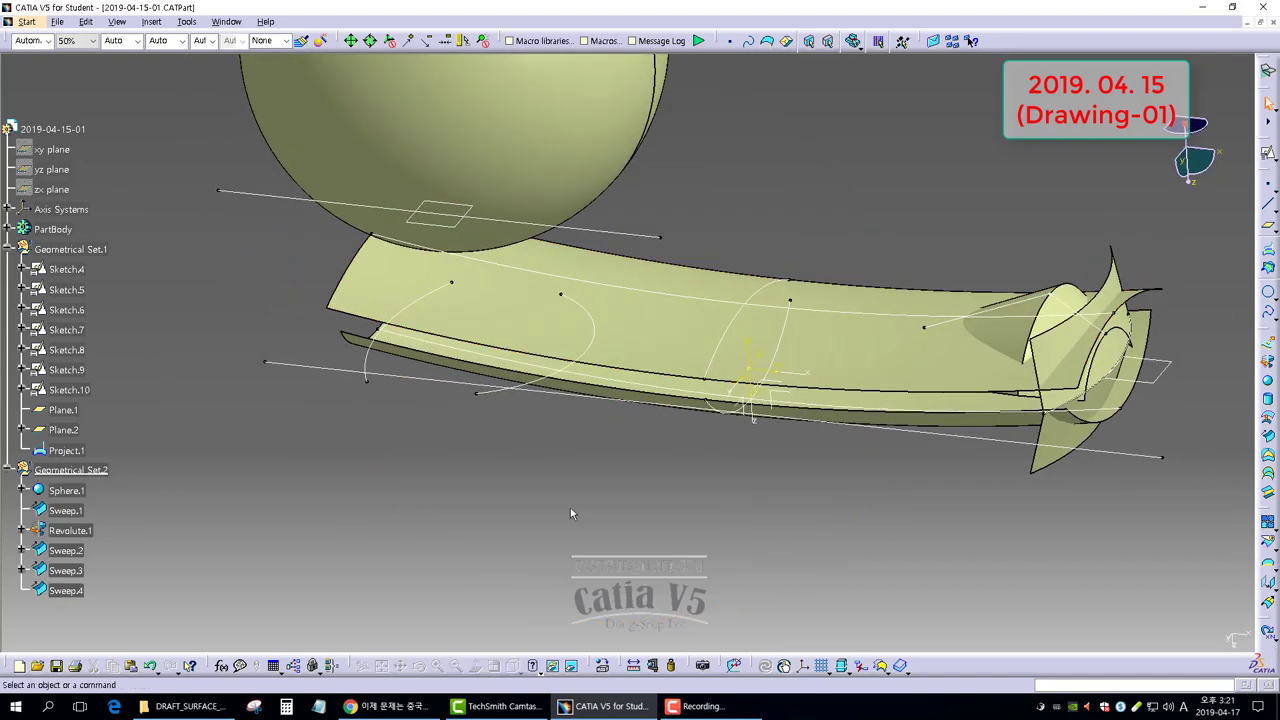
Project the near-end arc (Sketch.2) onto the upper swept surface (Sweep.1) along the Z Component, and hide the source sketch.
left_click(1270, 254)
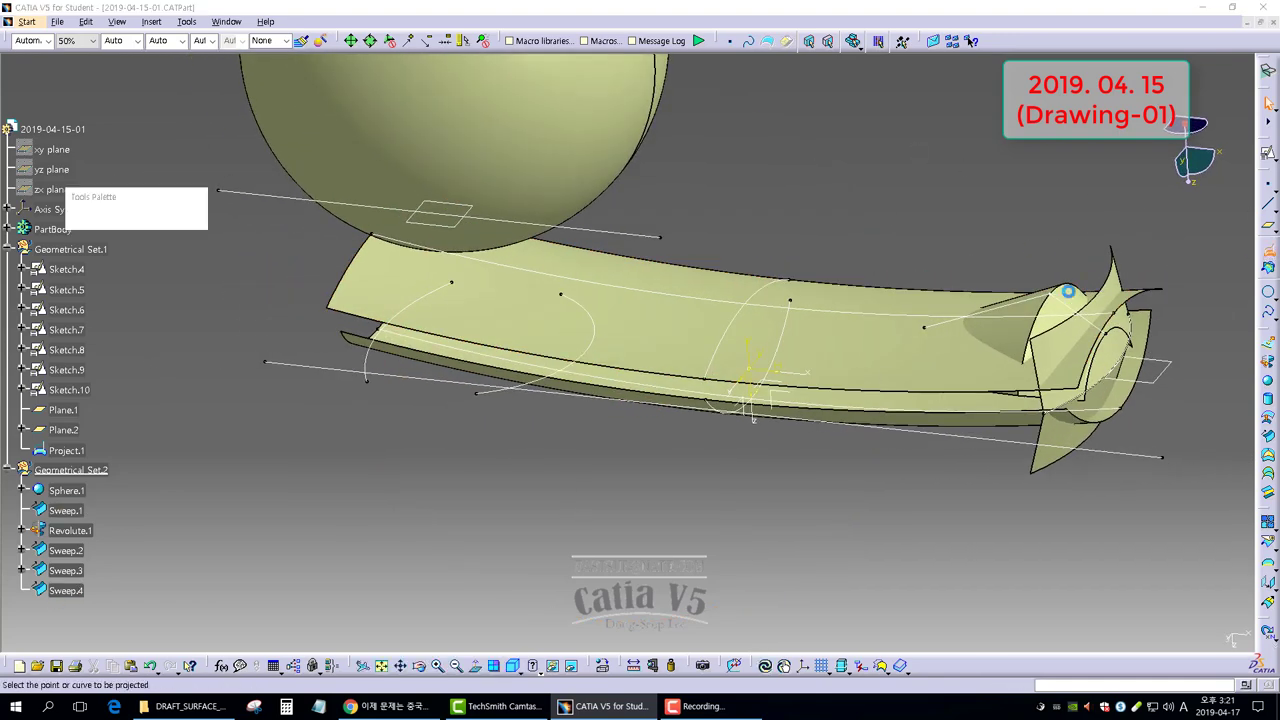
left_click(595, 352)
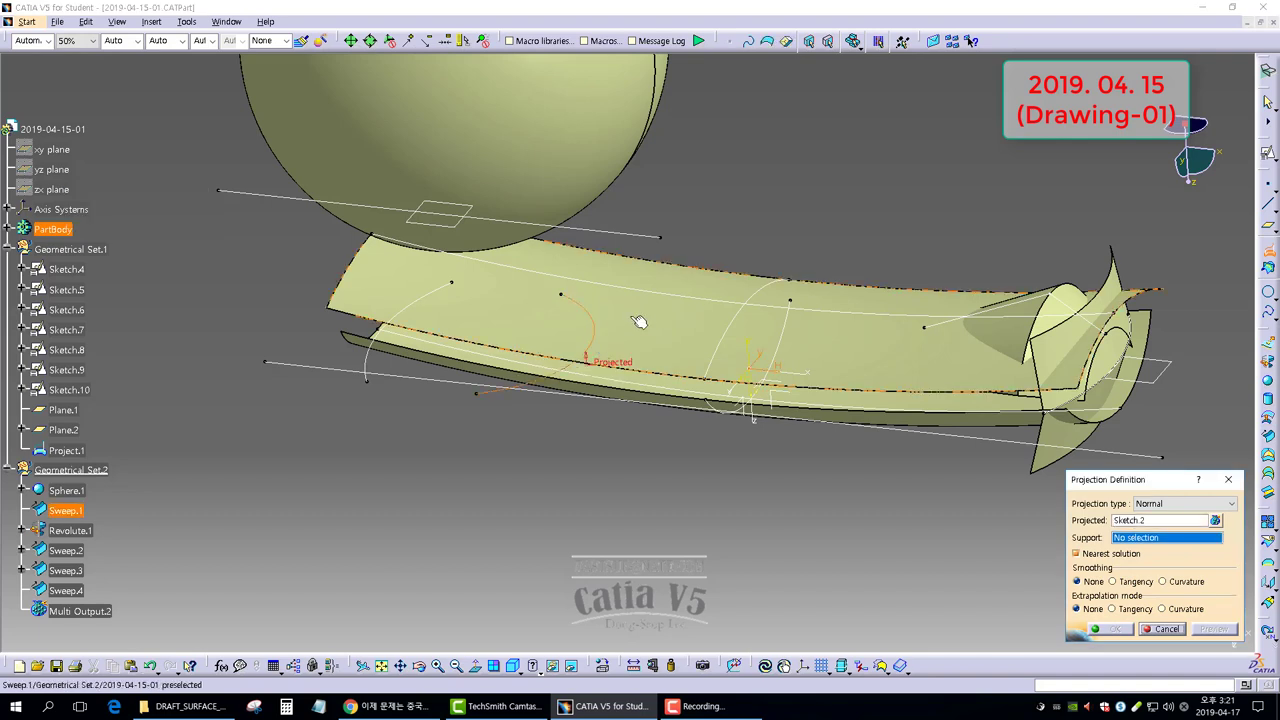
left_click(645, 317)
left_click(1182, 503)
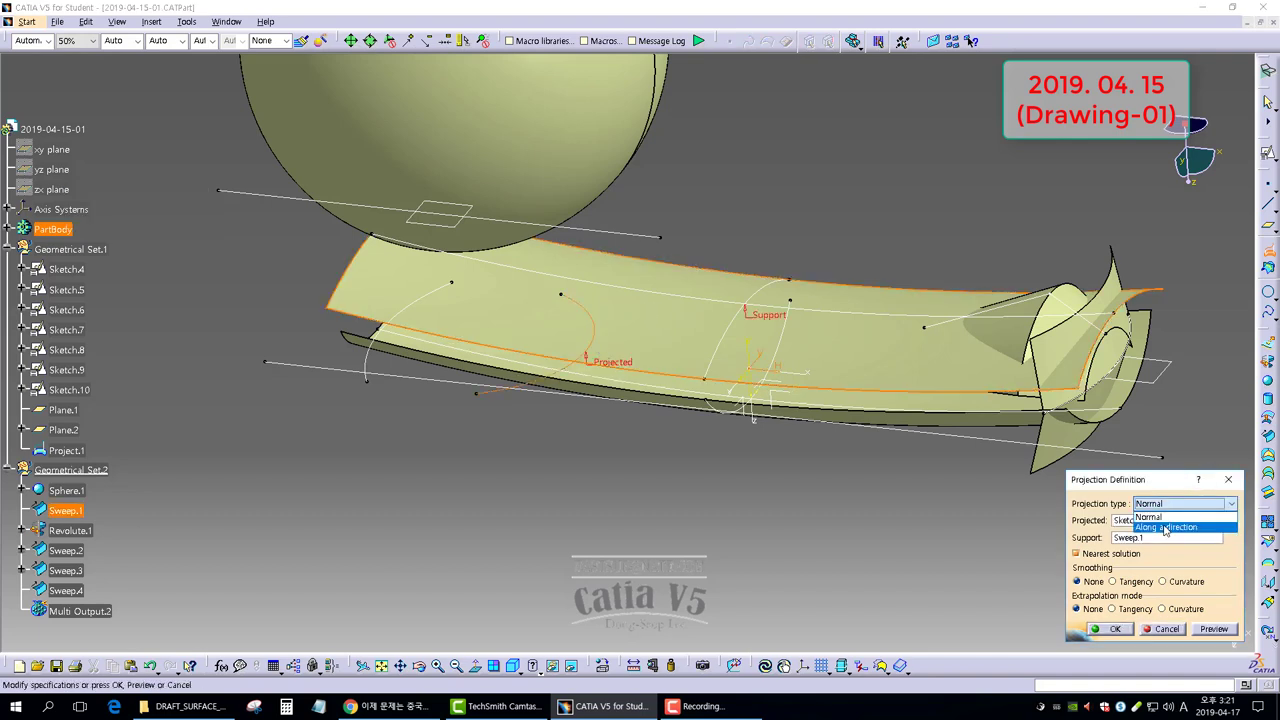
left_click(1130, 529)
right_click(1131, 540)
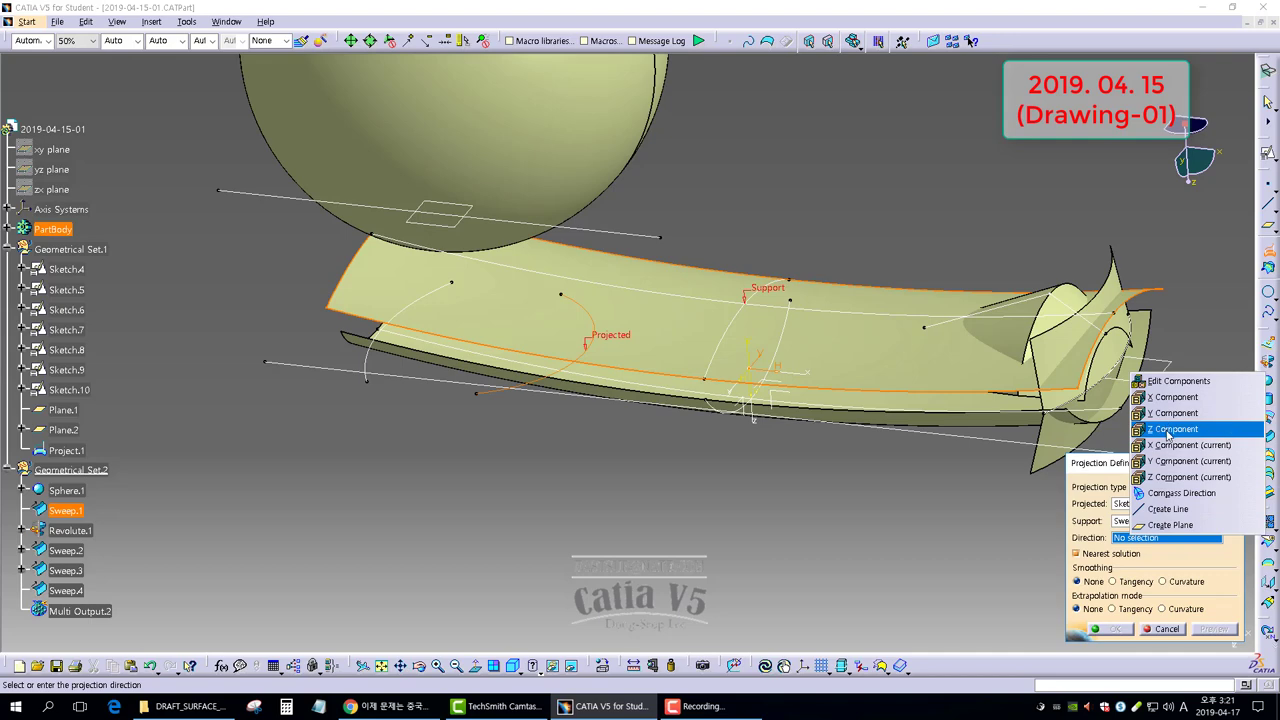
left_click(1150, 497)
left_click(1112, 629)
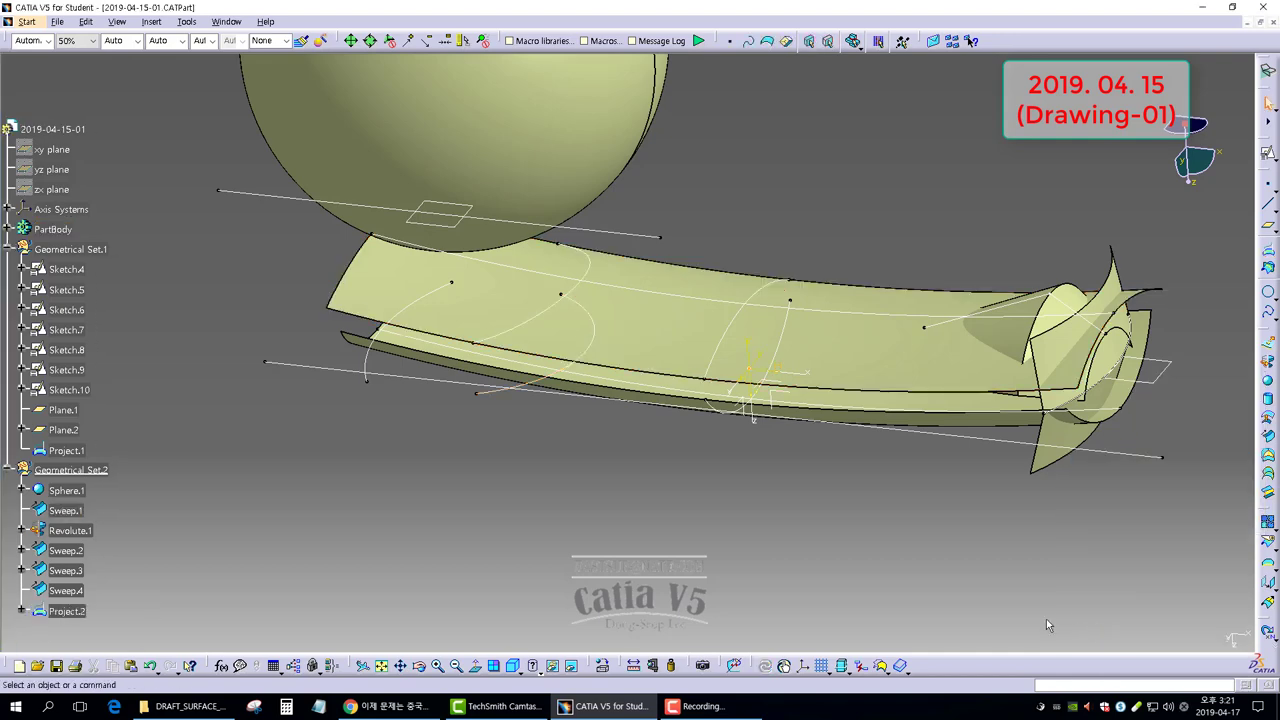
right_click(590, 352)
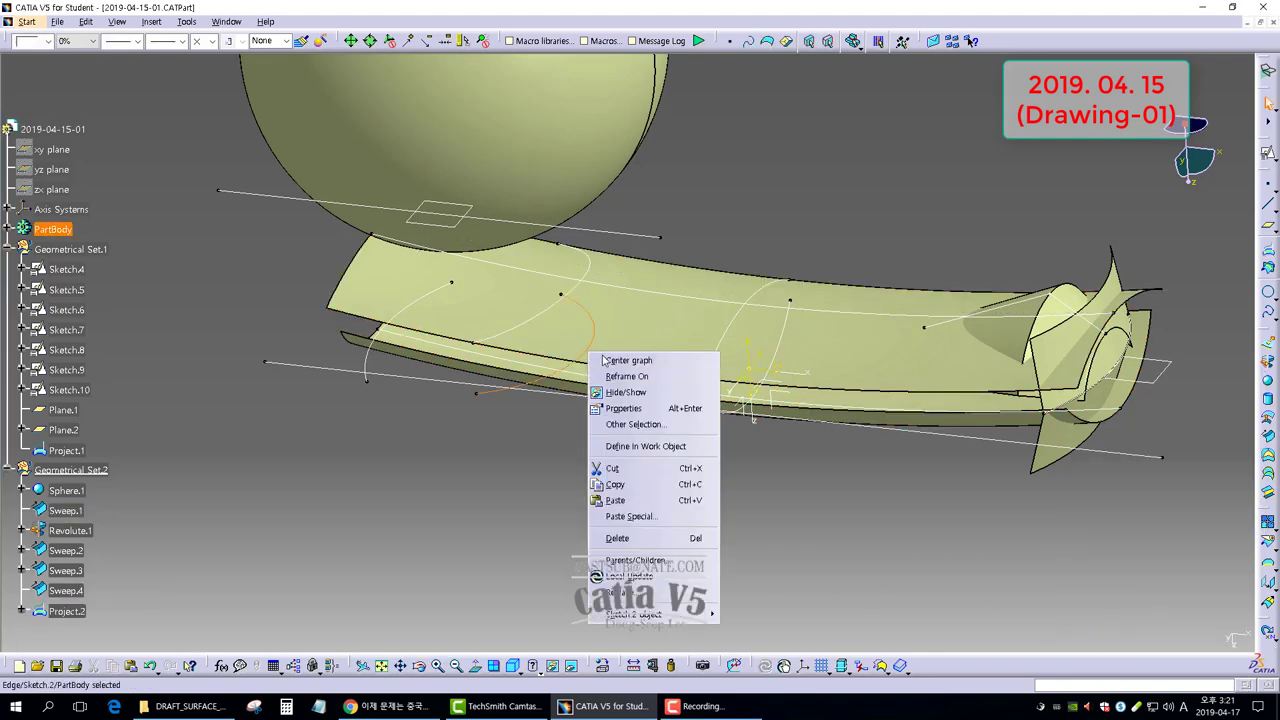
left_click(617, 392)
Set up a line-profile sweep with draft direction, using Project.2 as guide curve 1 and the Z Component as draft direction.
middle_click_drag(623, 394, 685, 385)
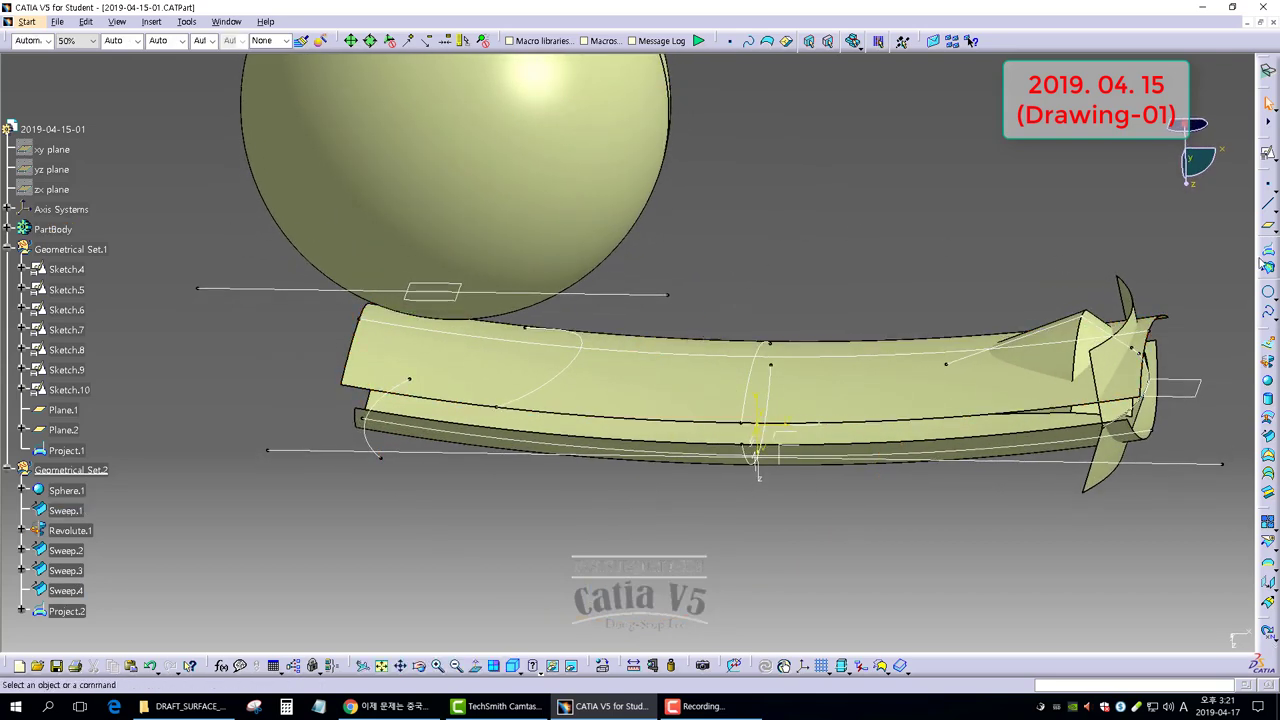
left_click(1268, 438)
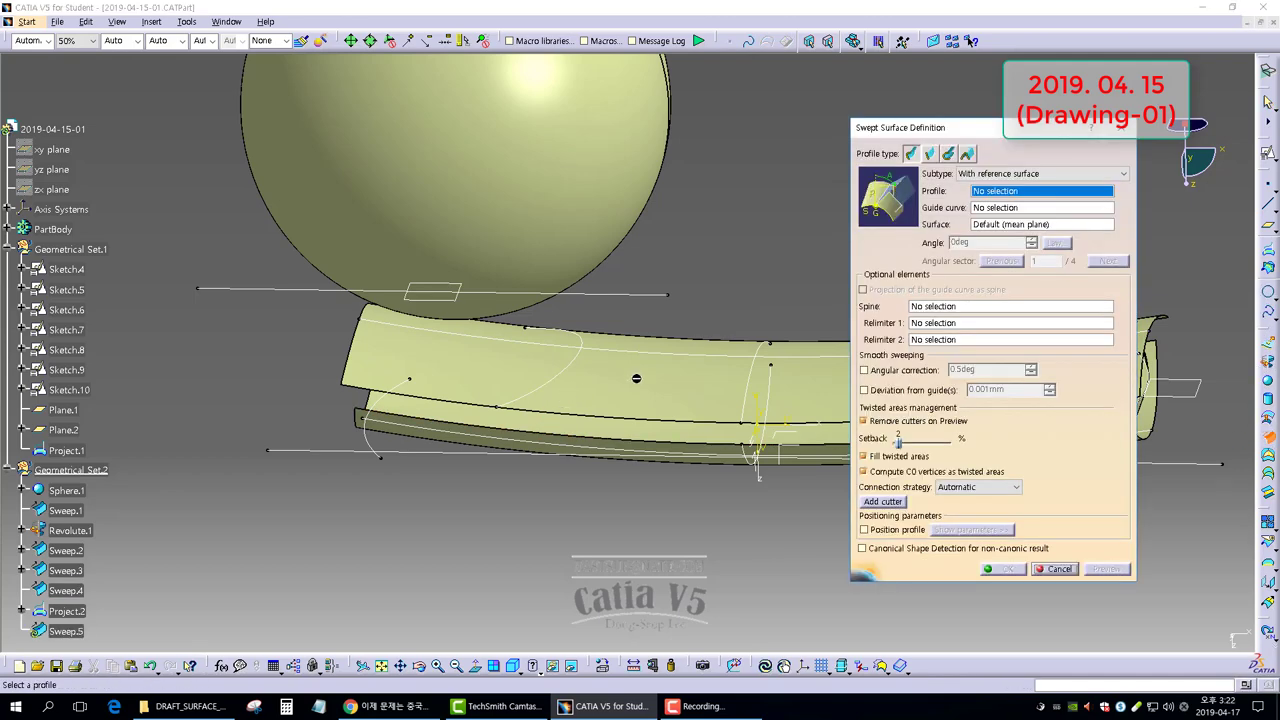
left_click(929, 153)
left_click(992, 165)
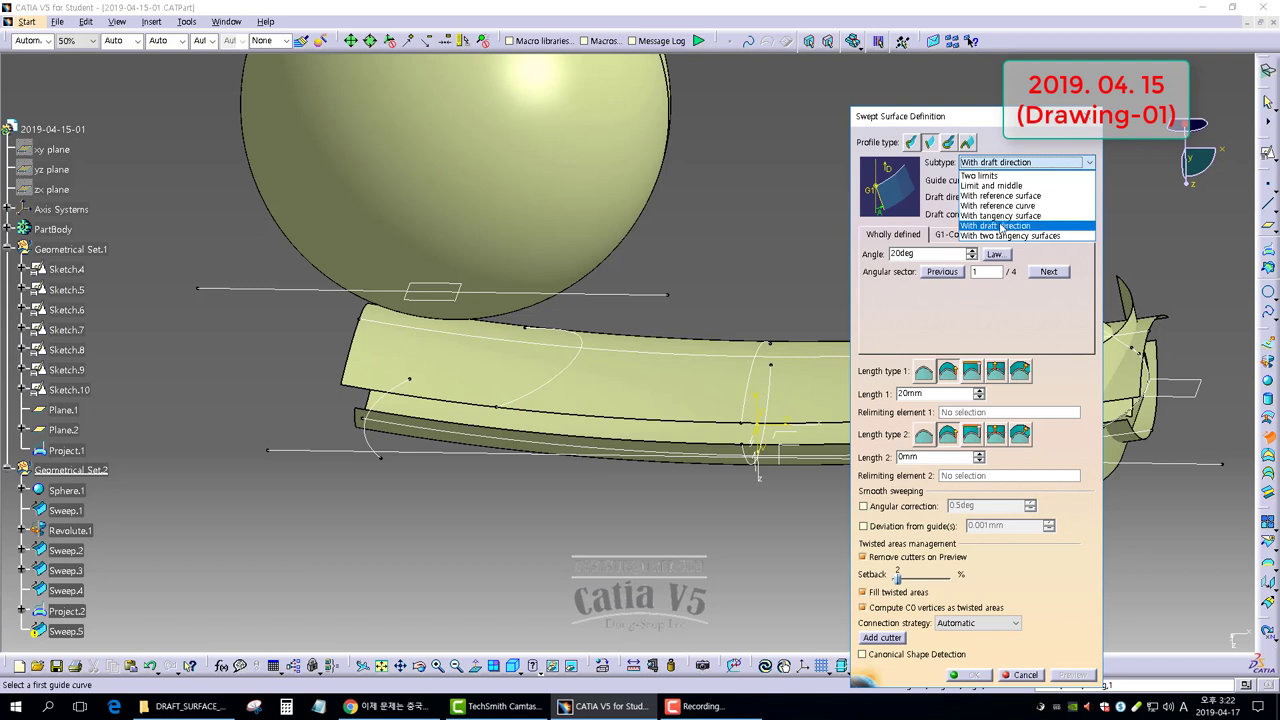
left_click(995, 225)
left_click(561, 385)
right_click(1017, 197)
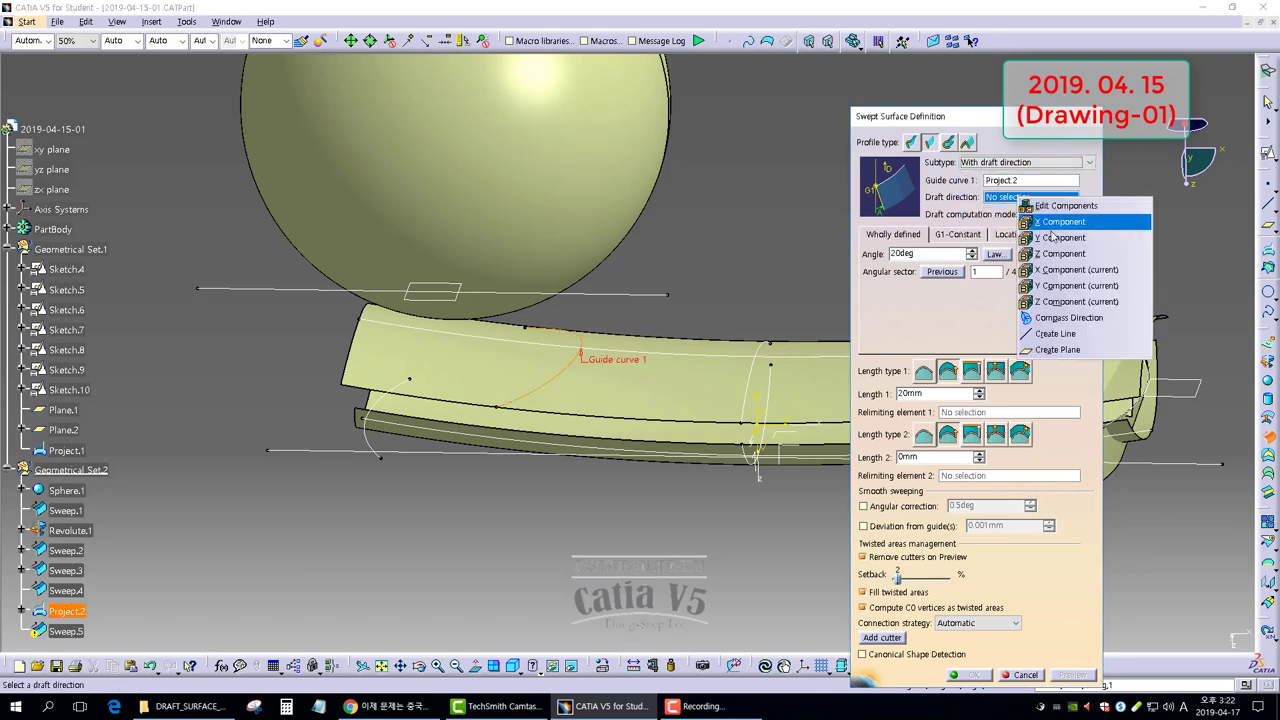
left_click(1058, 258)
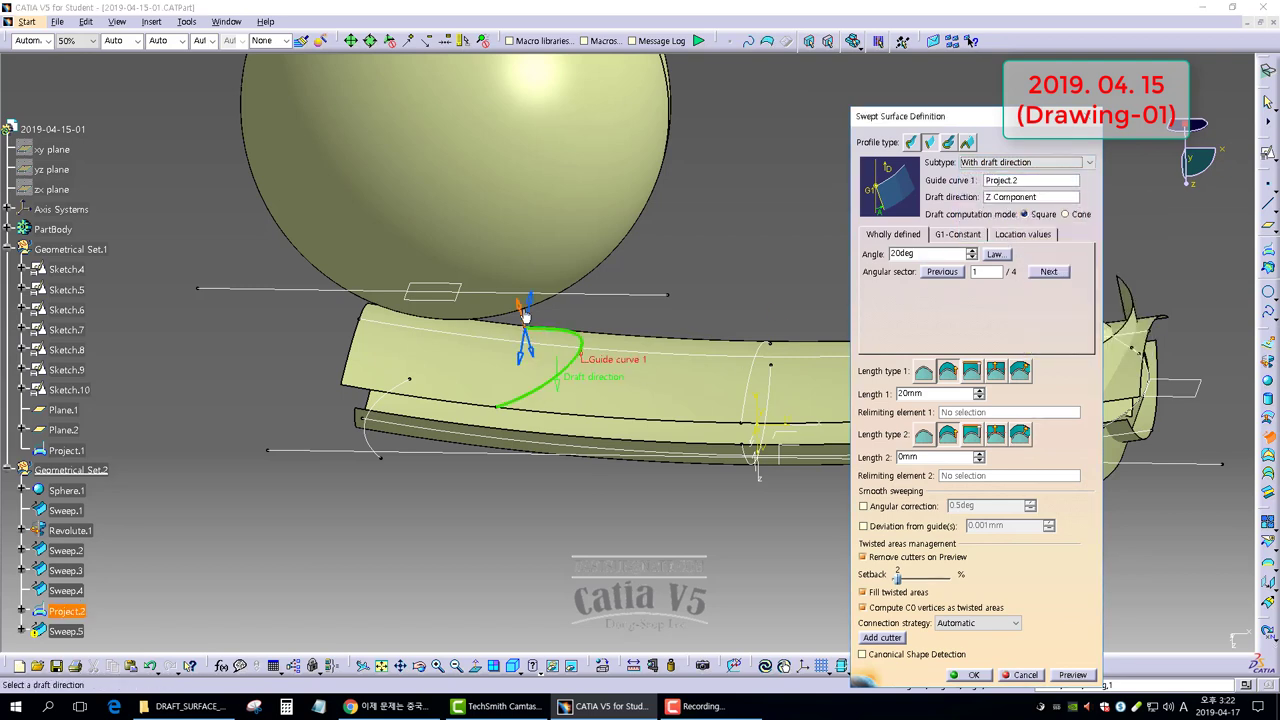
Set the draft angle to 10 degrees, preview the sweep from Project.2, and create it with a 20 mm length.
middle_click_drag(520, 325, 580, 368)
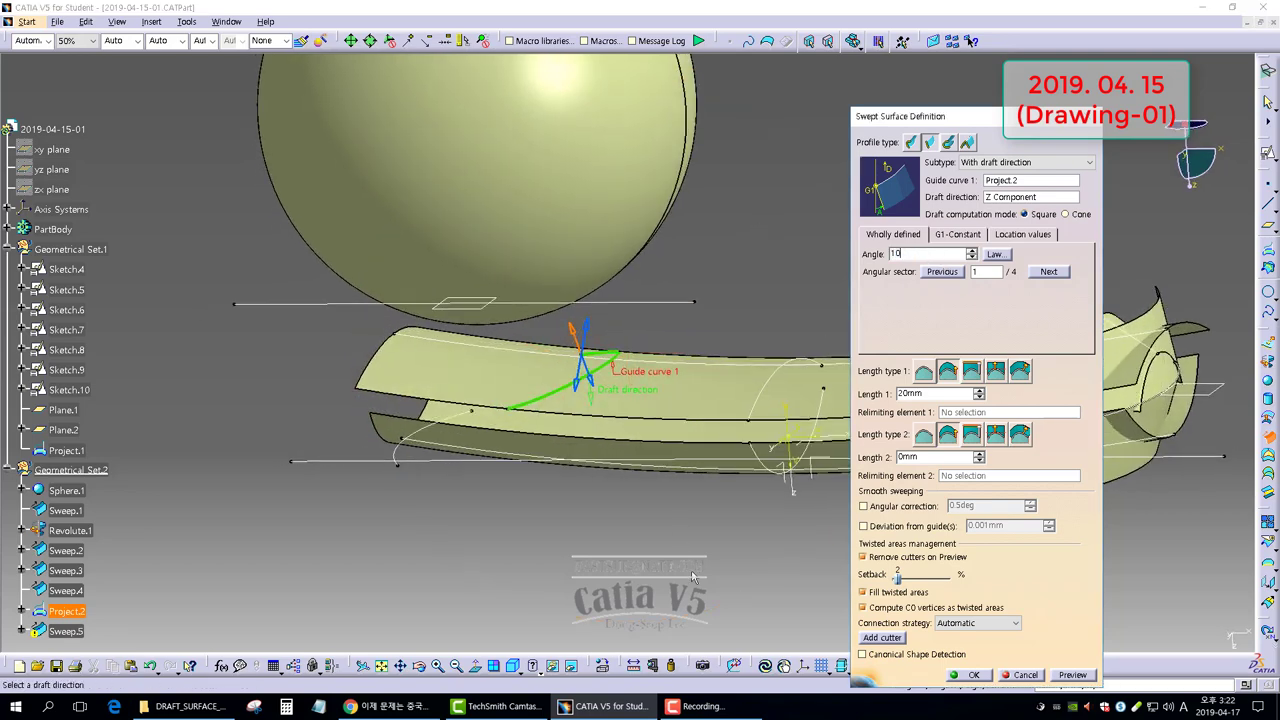
key("Return")
left_click(1073, 674)
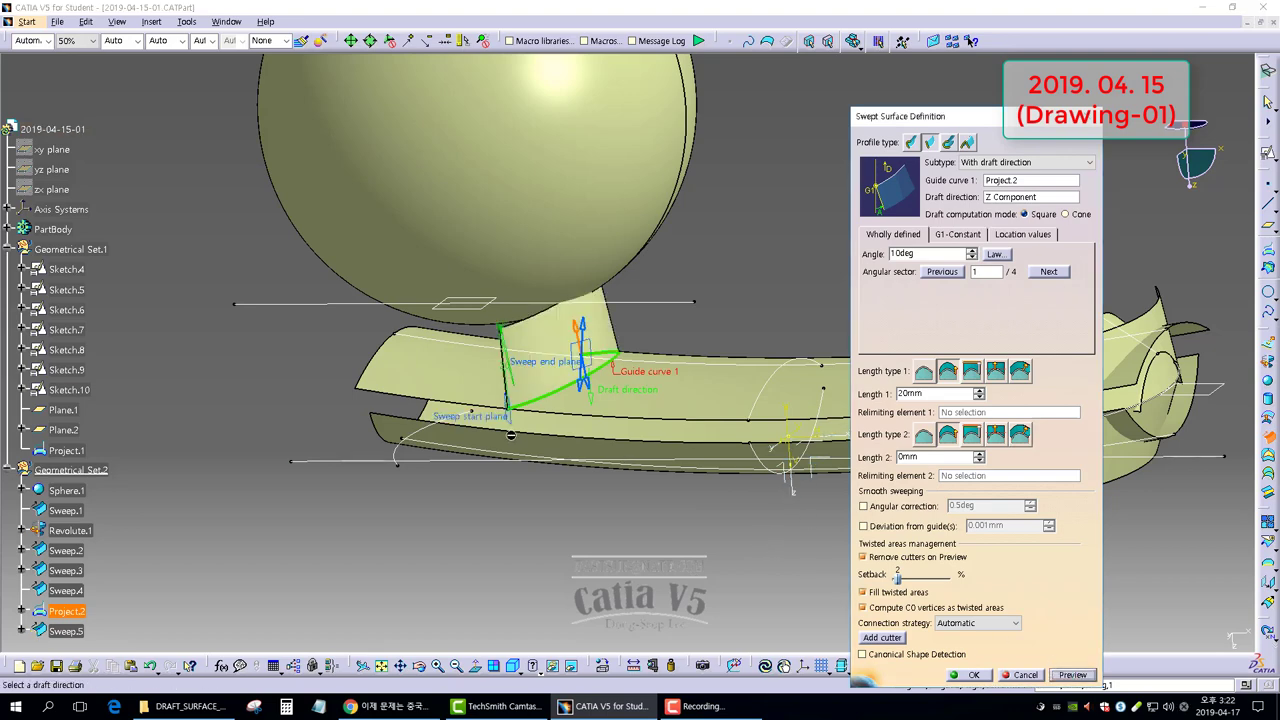
middle_click_drag(511, 436, 624, 370)
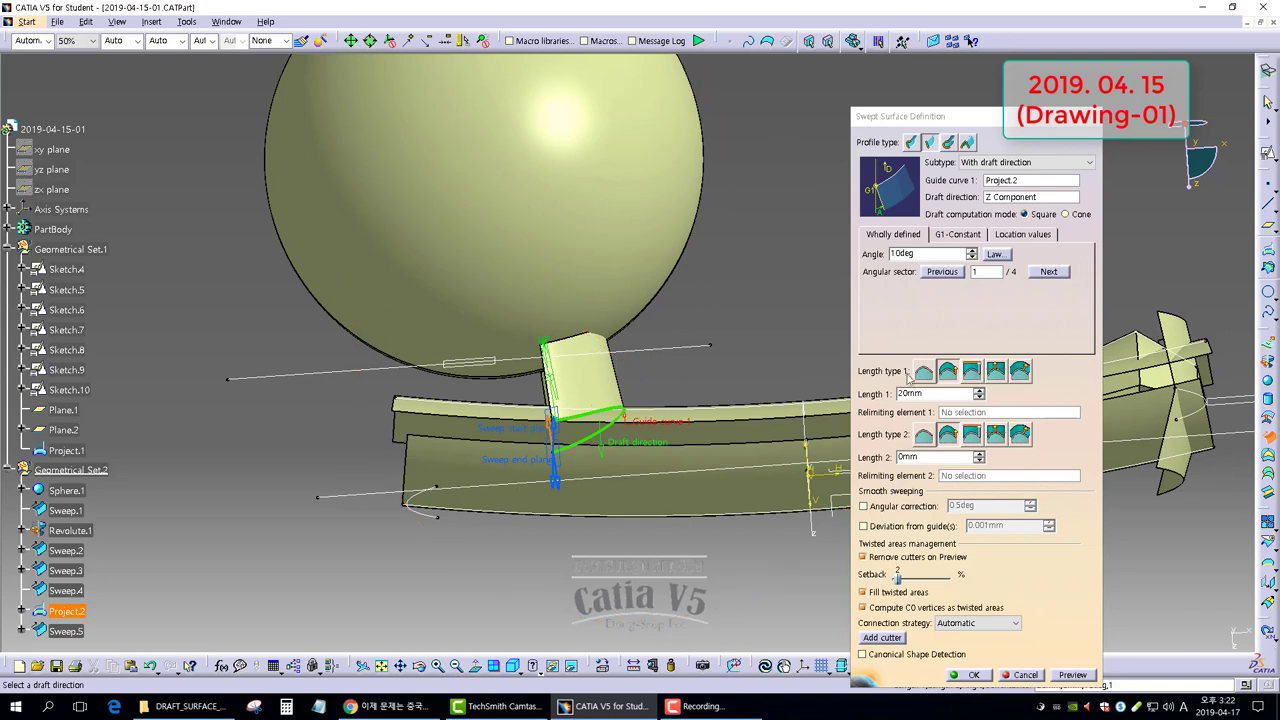
left_click(971, 675)
Start an extruded surface from the near-end arc (Sketch.1) and extend limit 1 to 41 mm, up into the sphere.
middle_click_drag(640, 440, 648, 366)
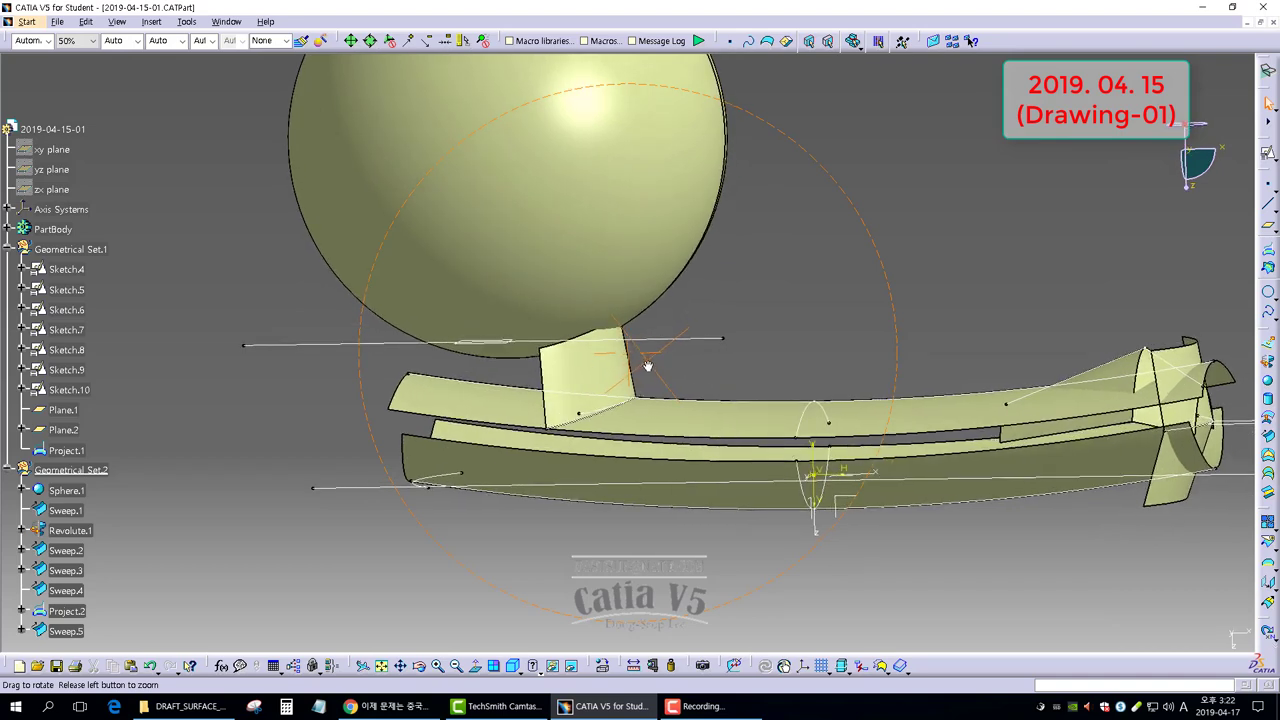
middle_click_drag(648, 366, 1010, 260)
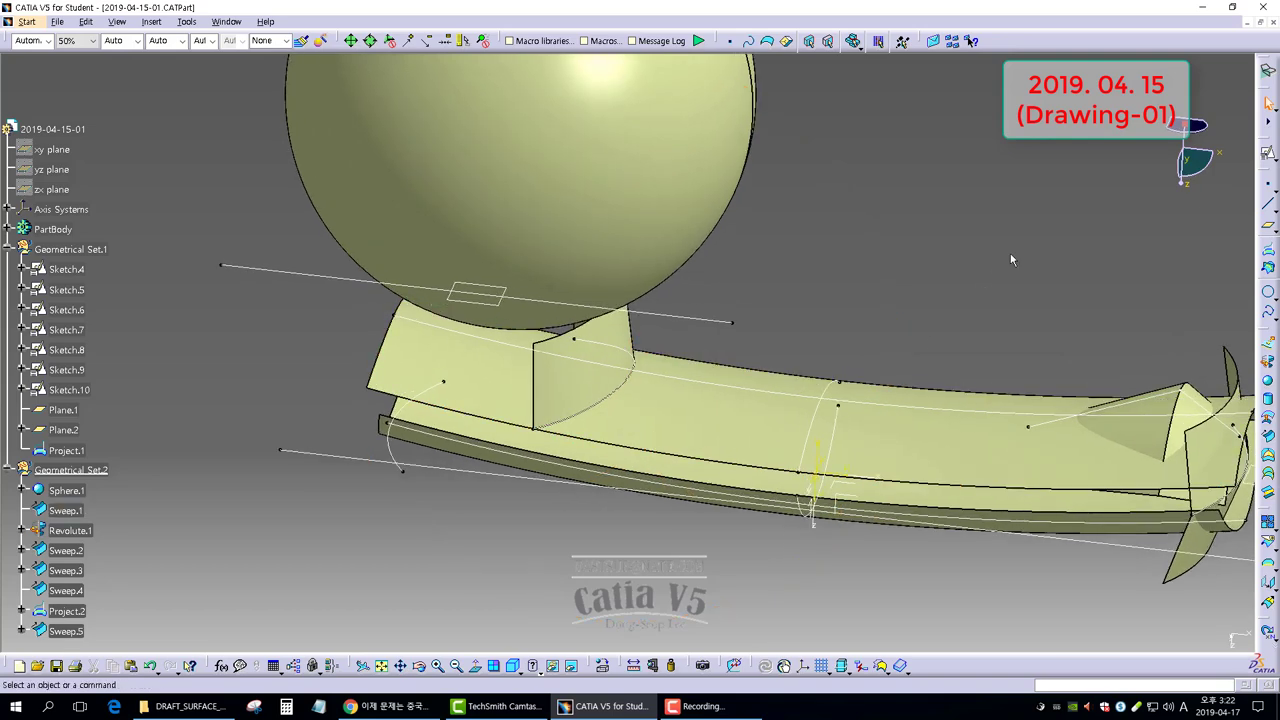
left_click(1262, 356)
left_click(499, 447)
middle_click_drag(499, 447, 692, 462)
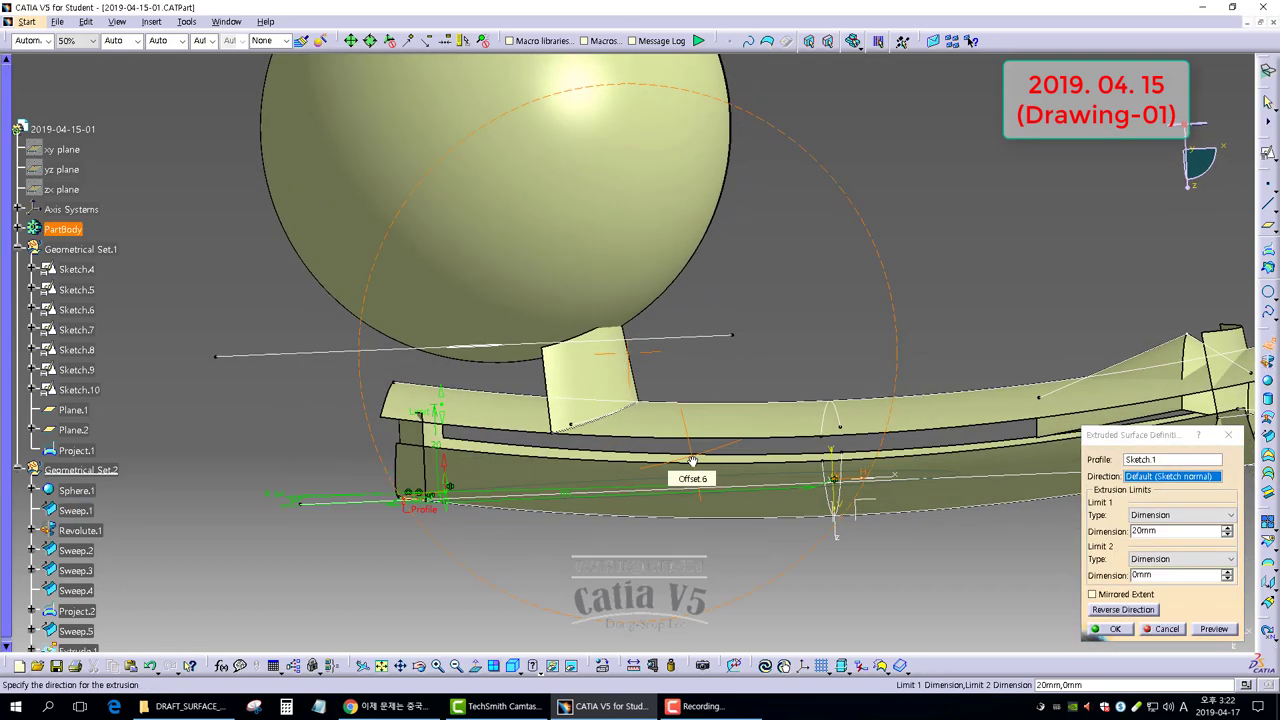
left_click_drag(446, 370, 455, 306)
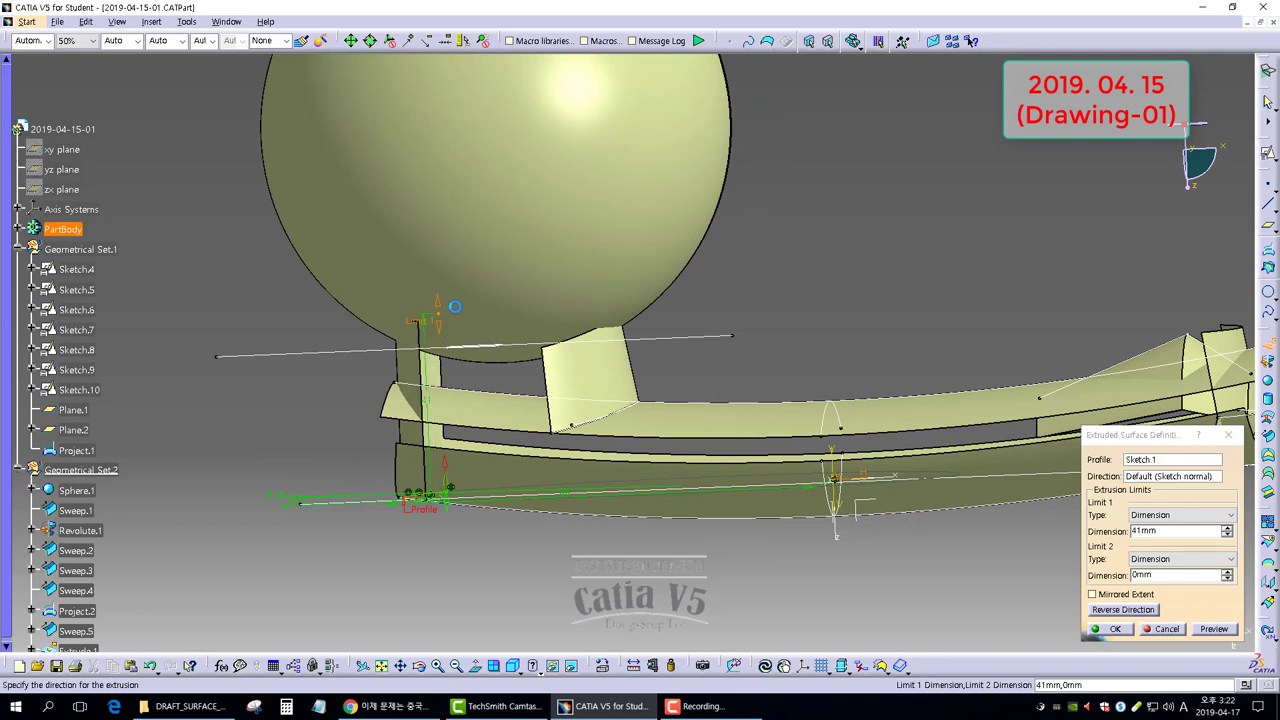
middle_click_drag(584, 524, 601, 509)
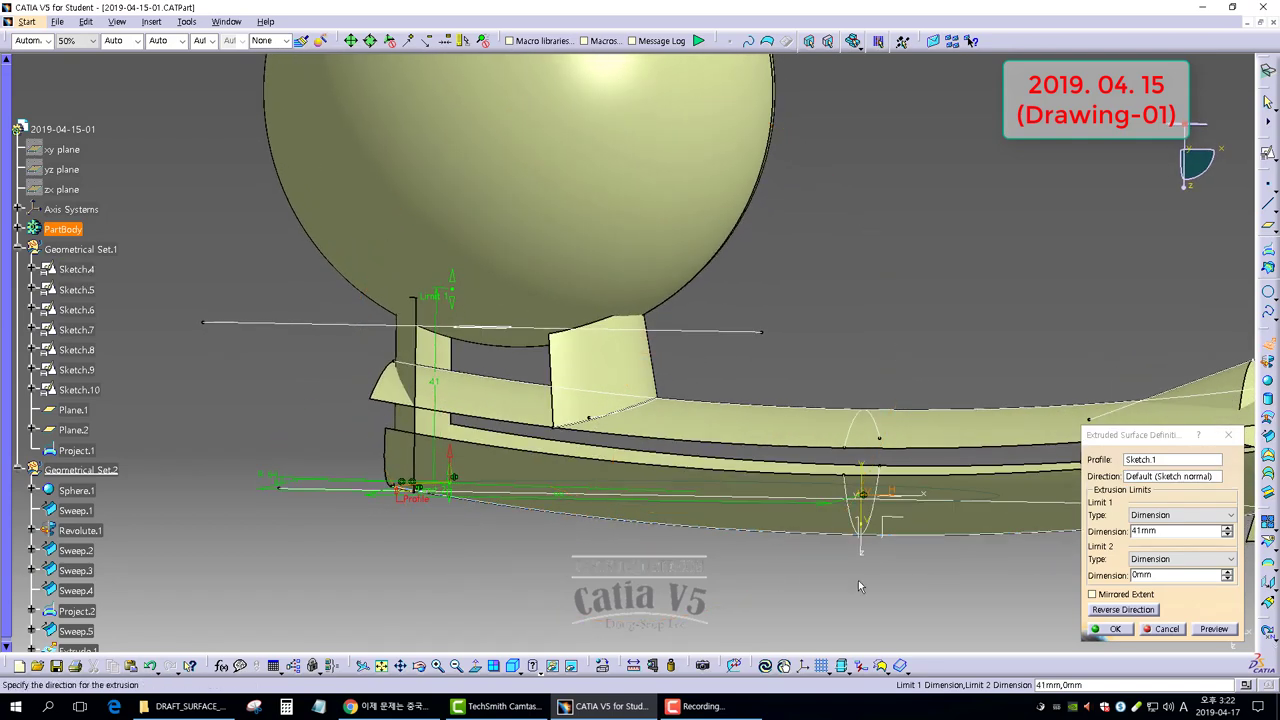
Set limit 2 of the Sketch.1 extrusion to -11 mm and create the surface.
left_click(1167, 574)
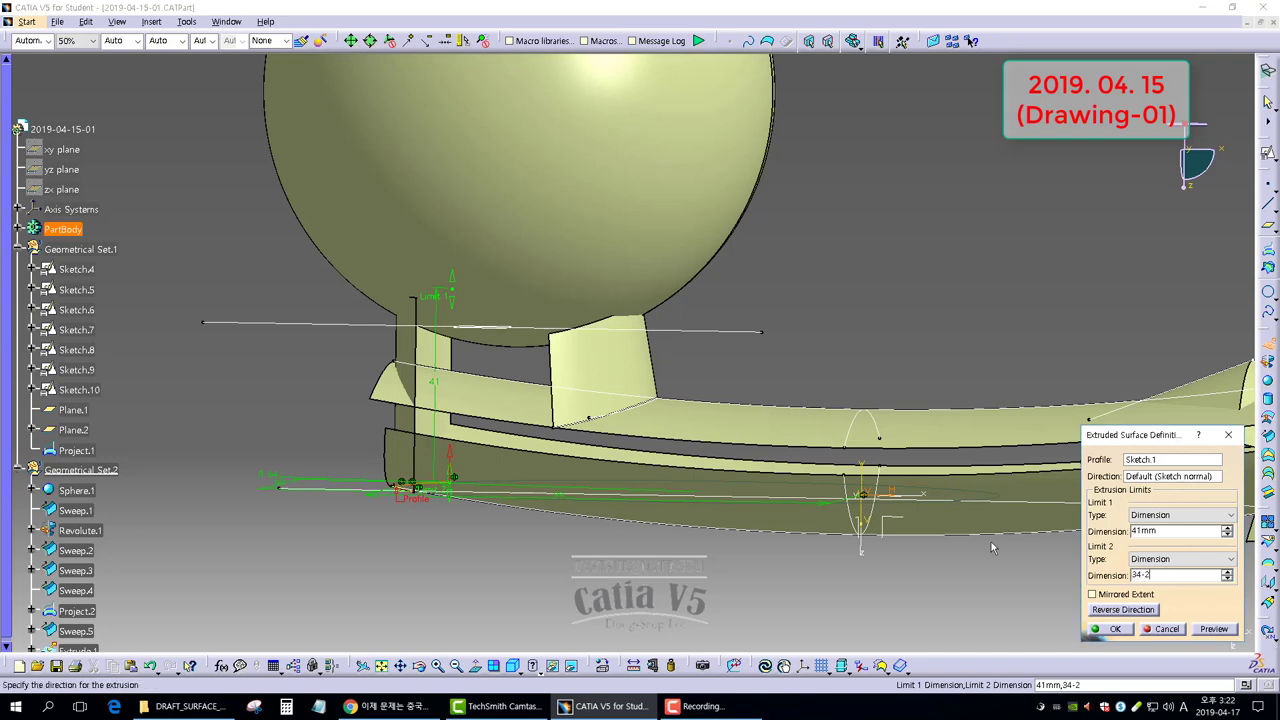
left_click(464, 577)
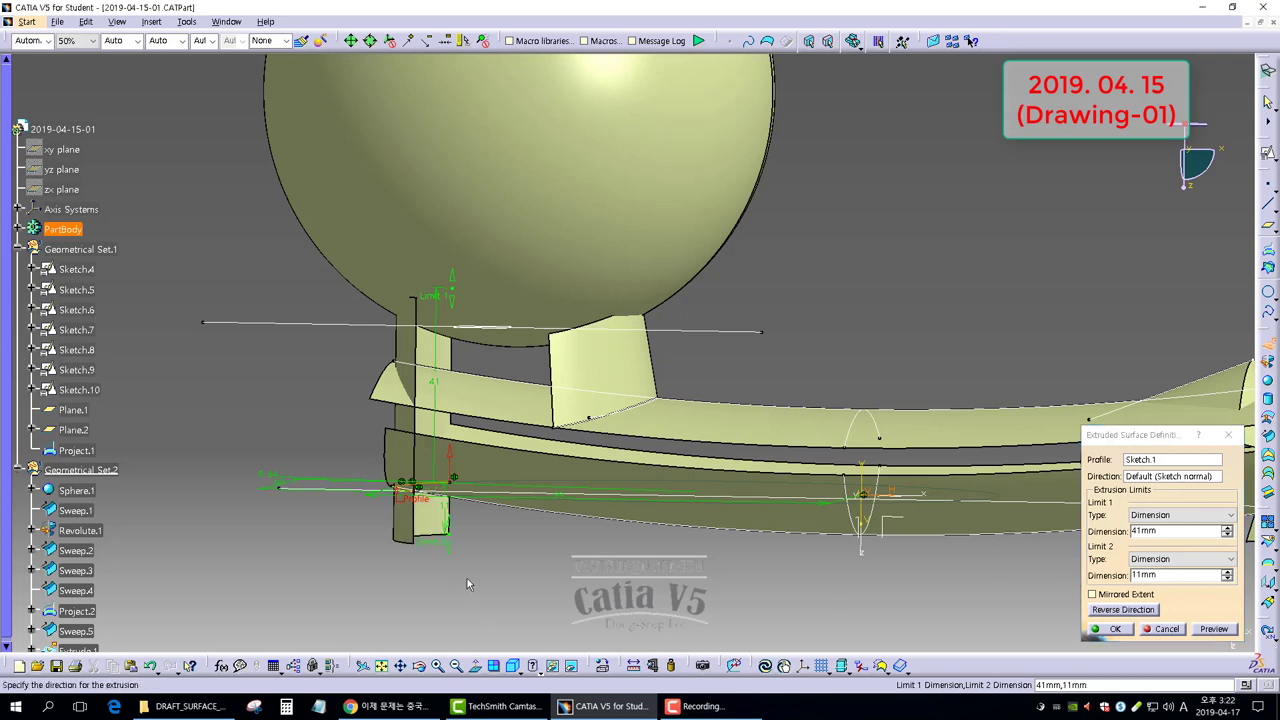
left_click(1135, 575)
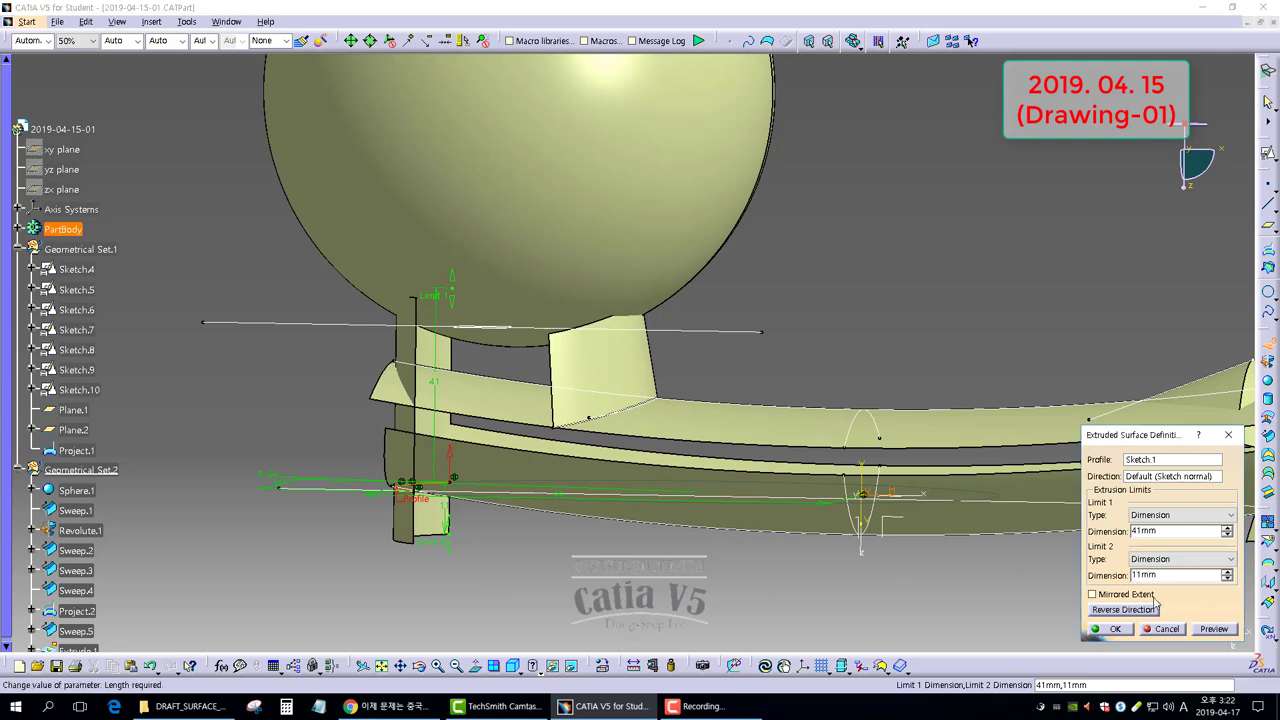
type("-")
left_click(866, 633)
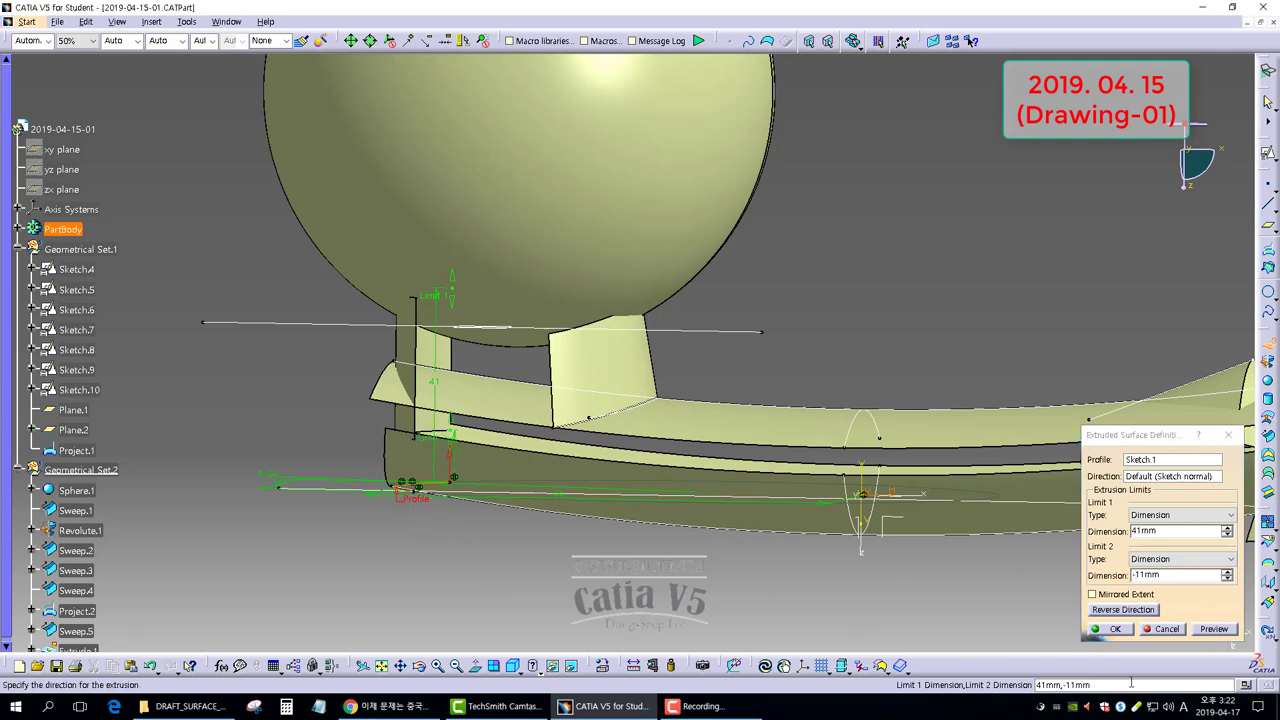
left_click(1113, 629)
Set up another draft sweep with the lower edge of Extrude.1 as guide curve 1 and the Z Component as draft direction.
middle_click_drag(560, 380, 584, 368)
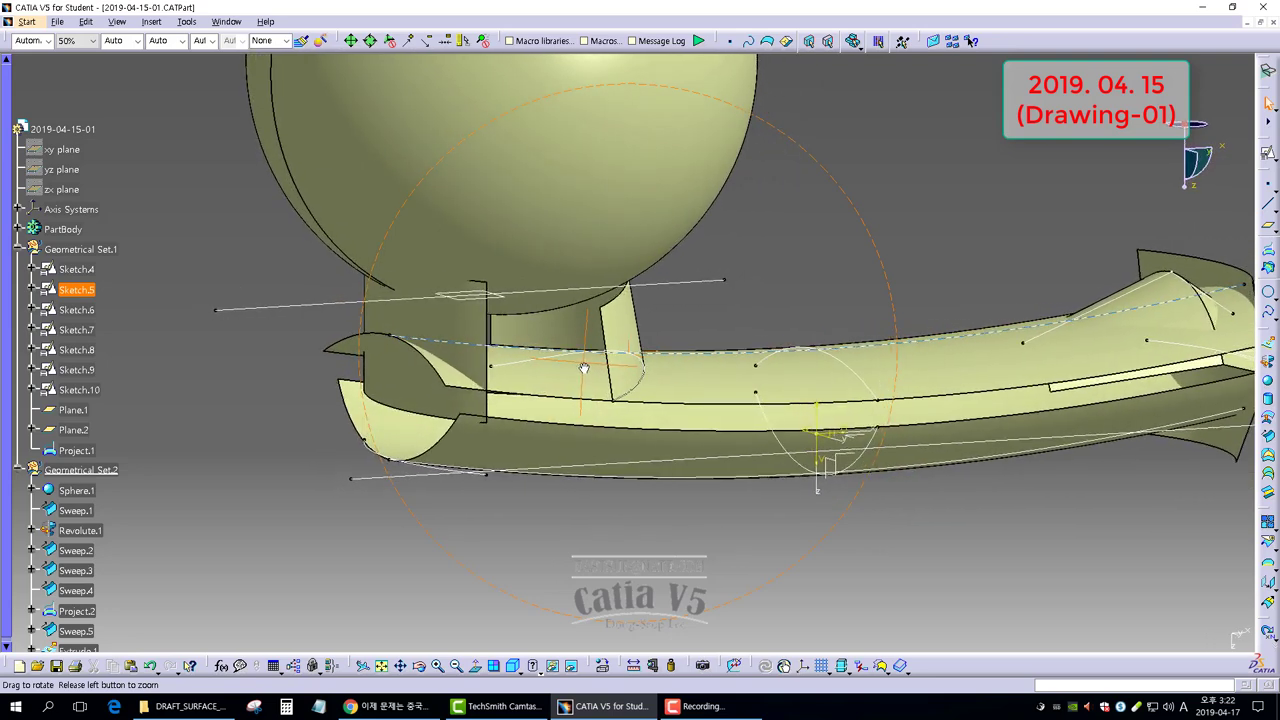
middle_click_drag(584, 368, 695, 502)
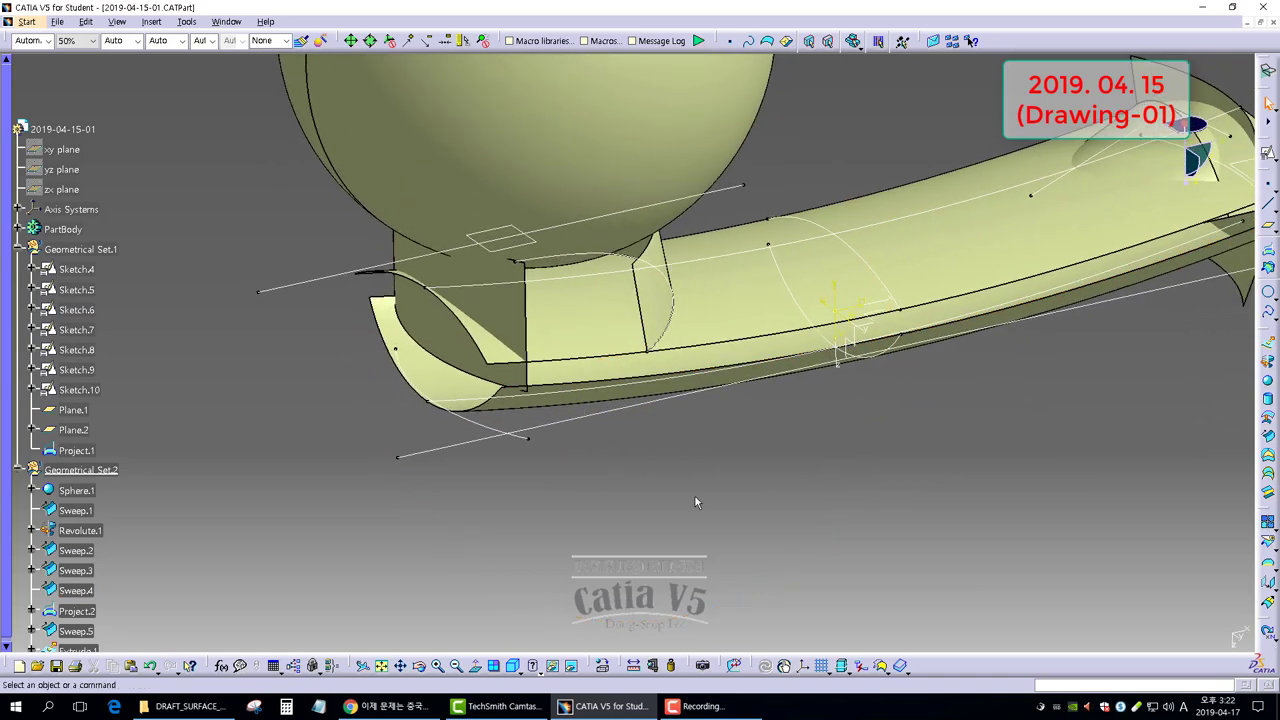
left_click(1268, 452)
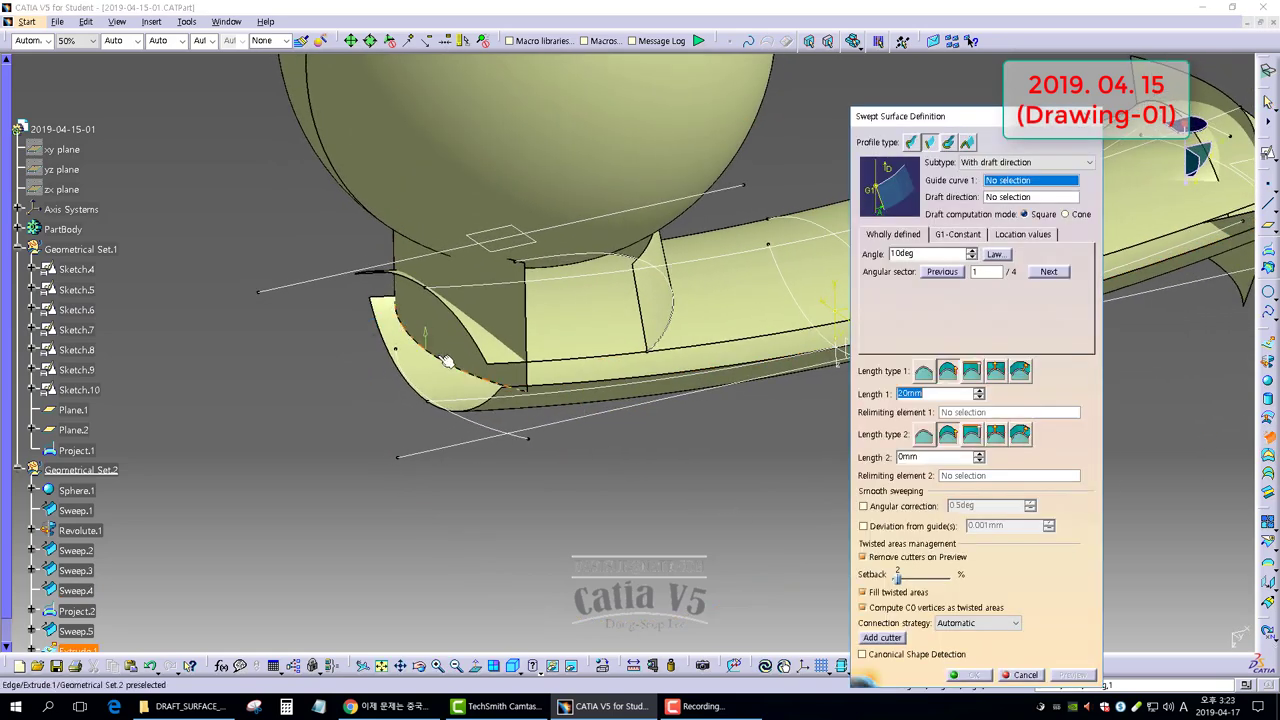
left_click(447, 362)
right_click(1030, 198)
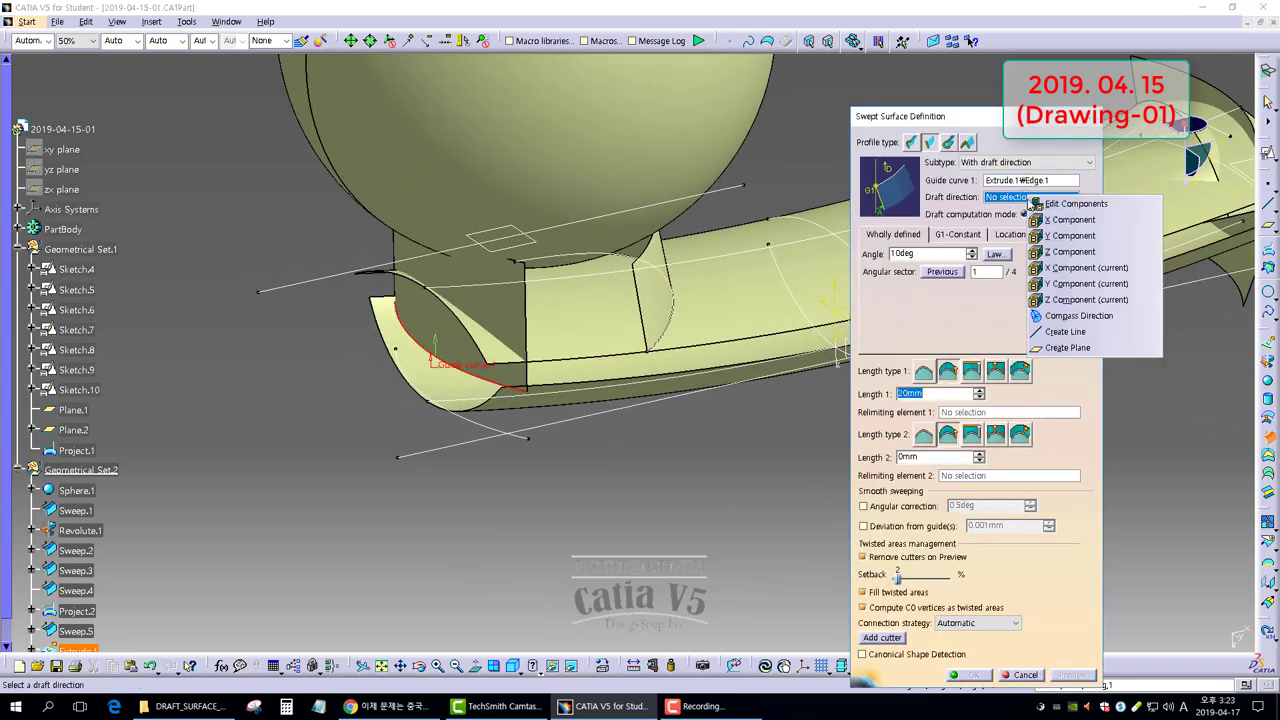
left_click(1070, 251)
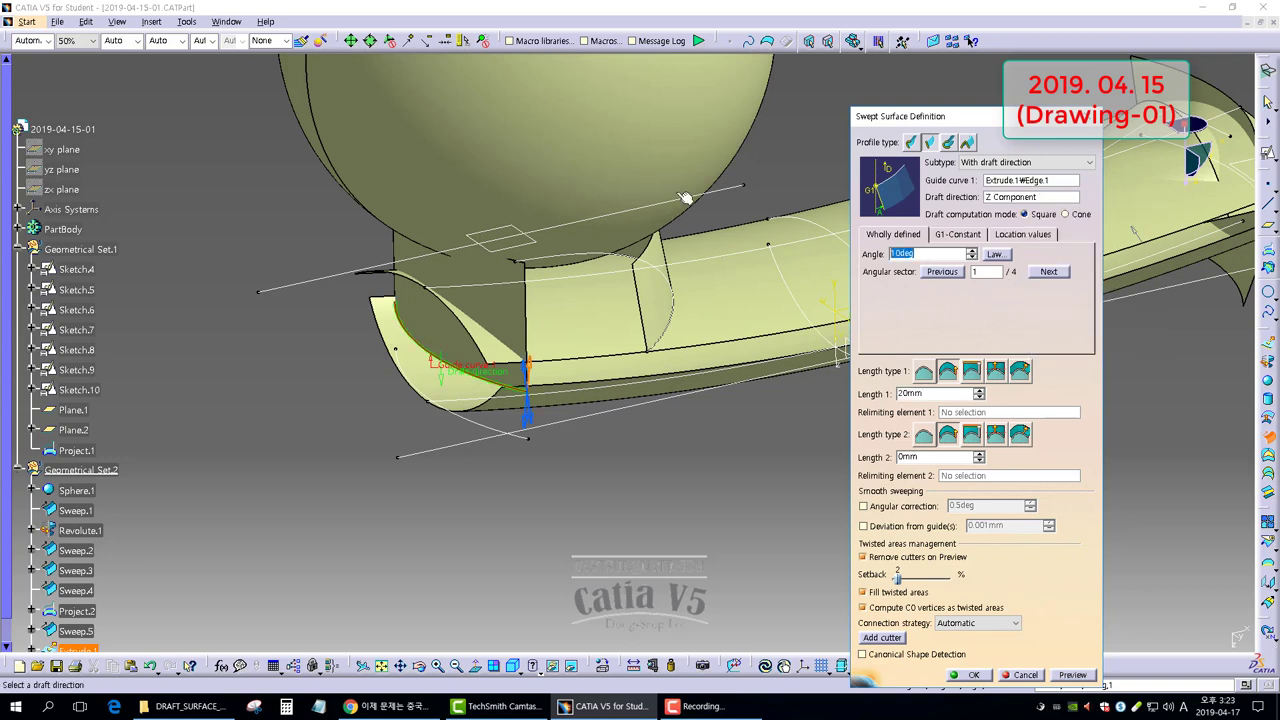
Set the draft angle to 20 degrees, preview the sweep from the extrusion's lower edge, and create it with a 20 mm length.
left_click(598, 512)
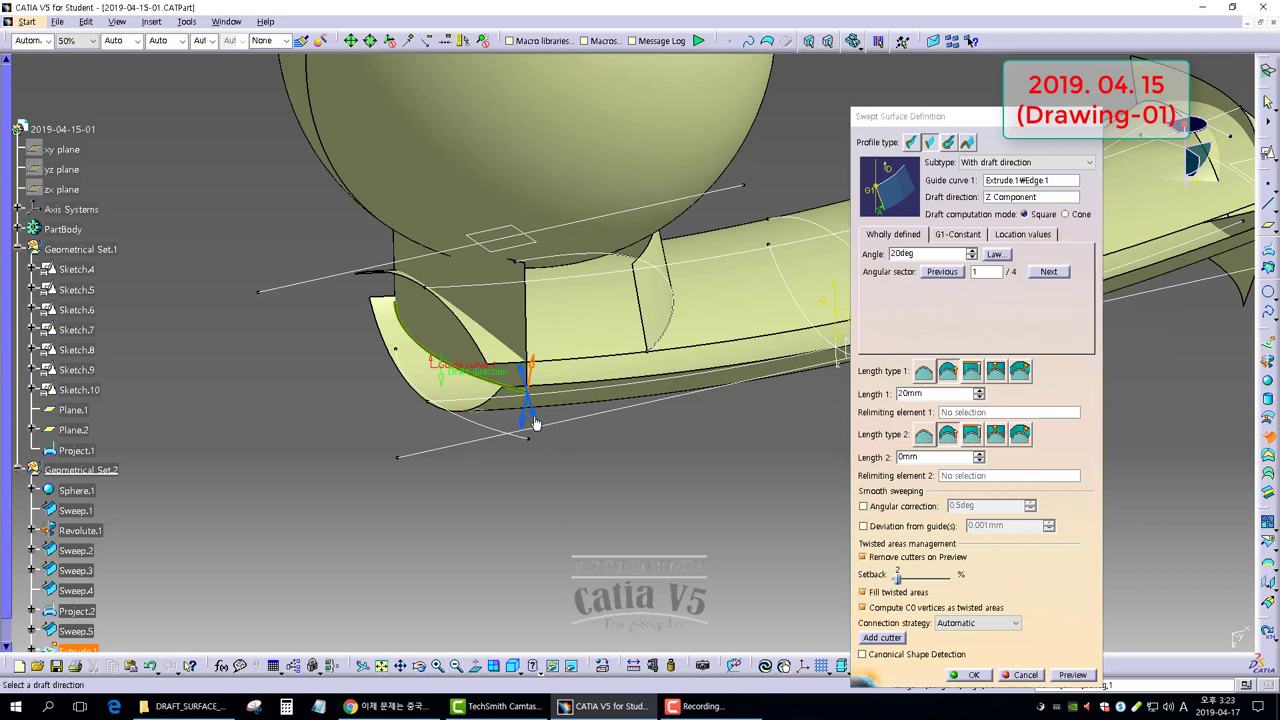
left_click(1072, 675)
middle_click_drag(760, 300, 780, 430)
left_click(975, 676)
Extrude the upper line under the sphere (Sketch.10) with mirrored extent and a 60 mm limit dimension.
middle_click_drag(820, 340, 600, 386)
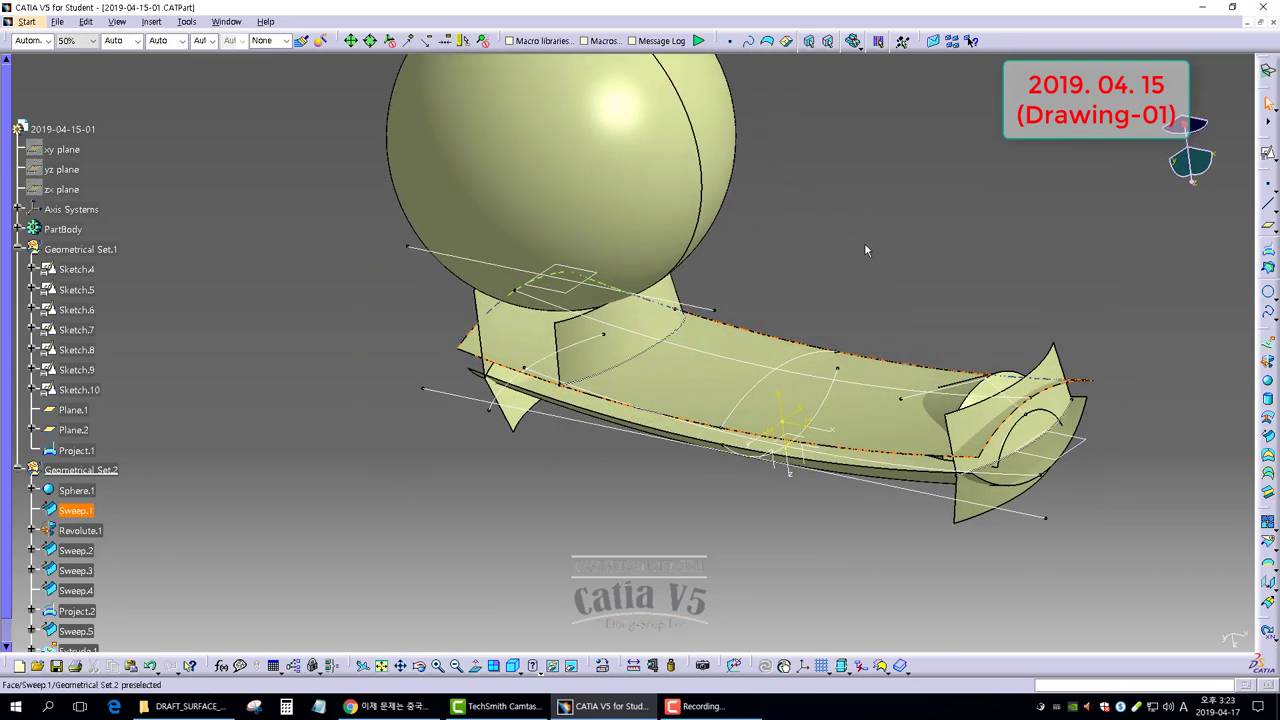
left_click(1268, 342)
left_click(686, 305)
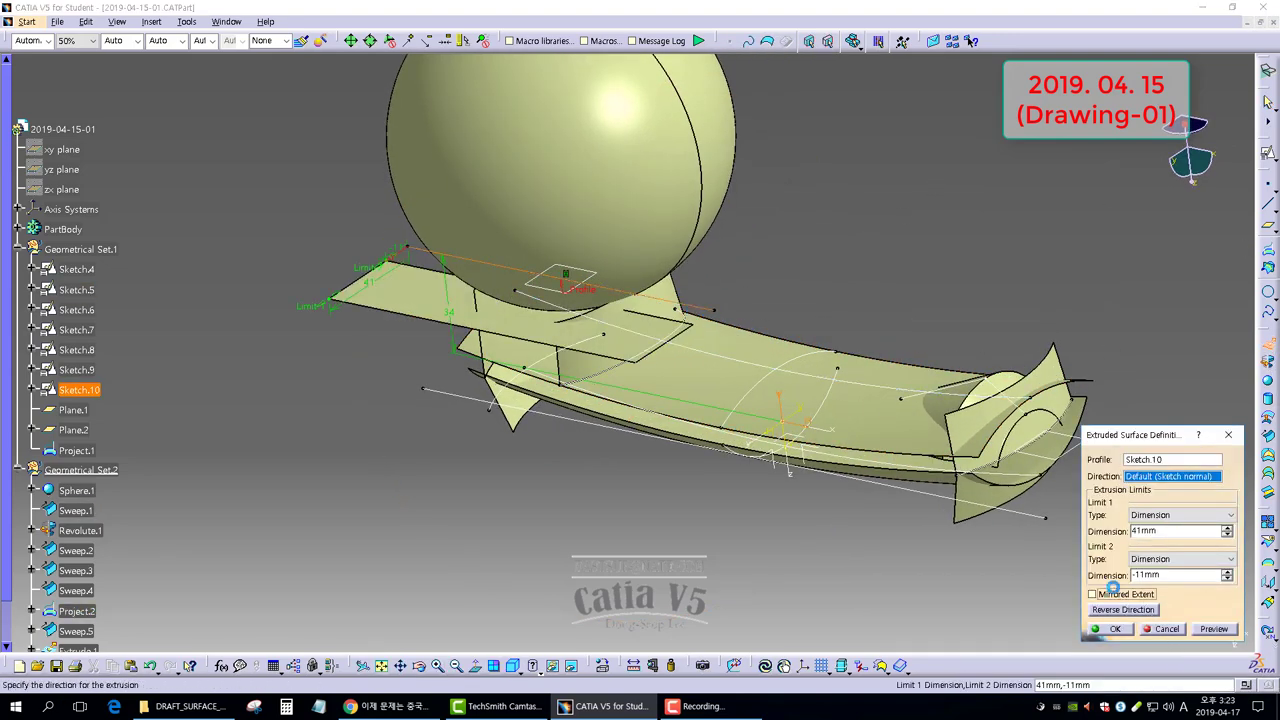
left_click(1110, 593)
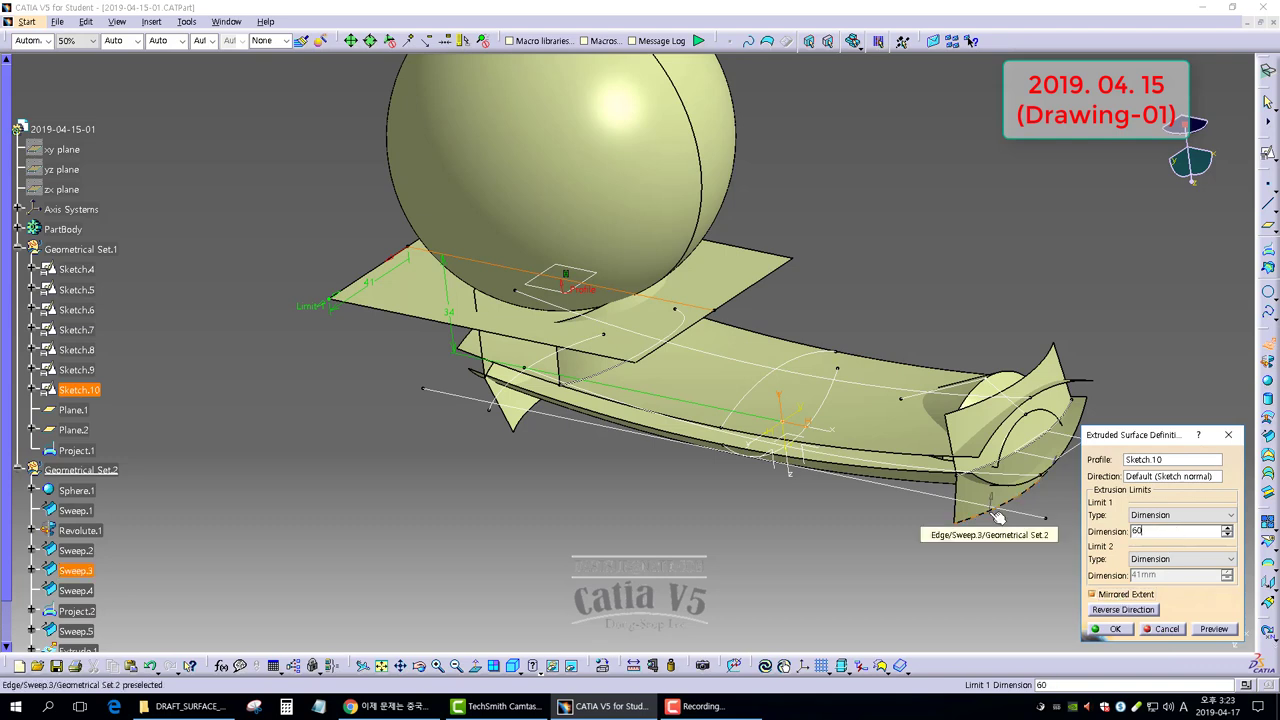
type("60")
key("Return")
middle_click_drag(736, 557, 795, 285)
double_click(793, 283)
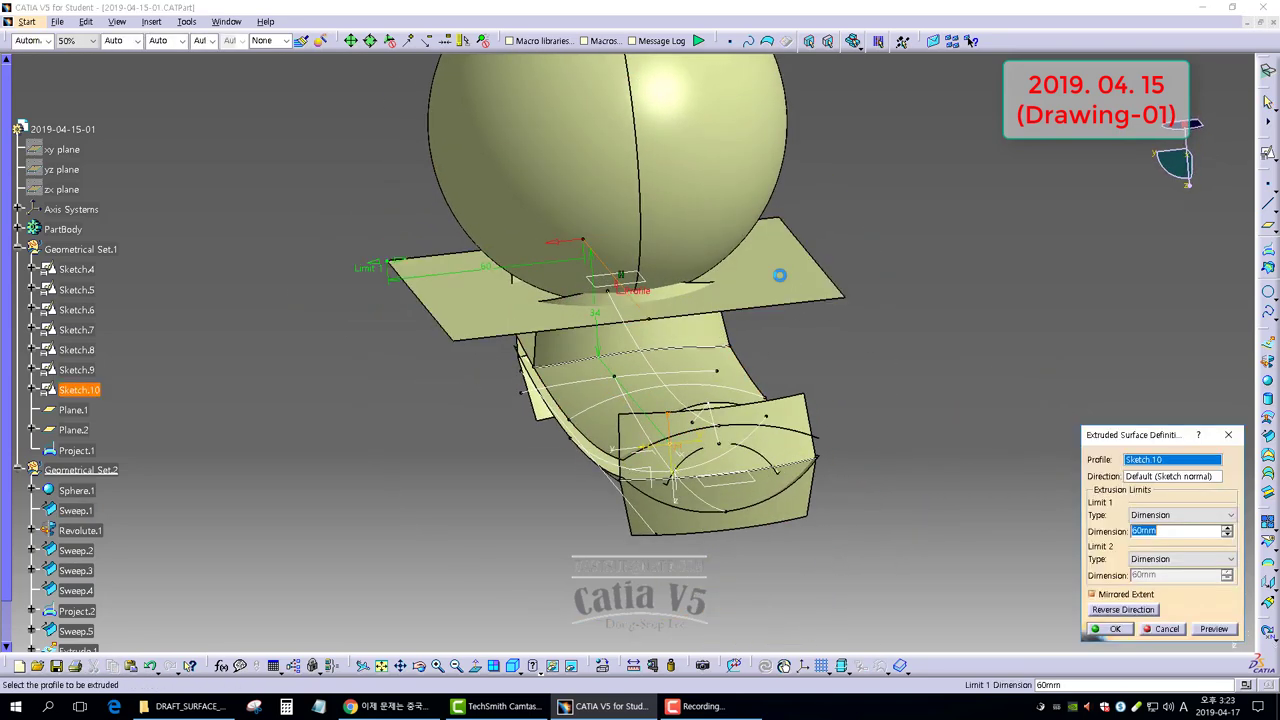